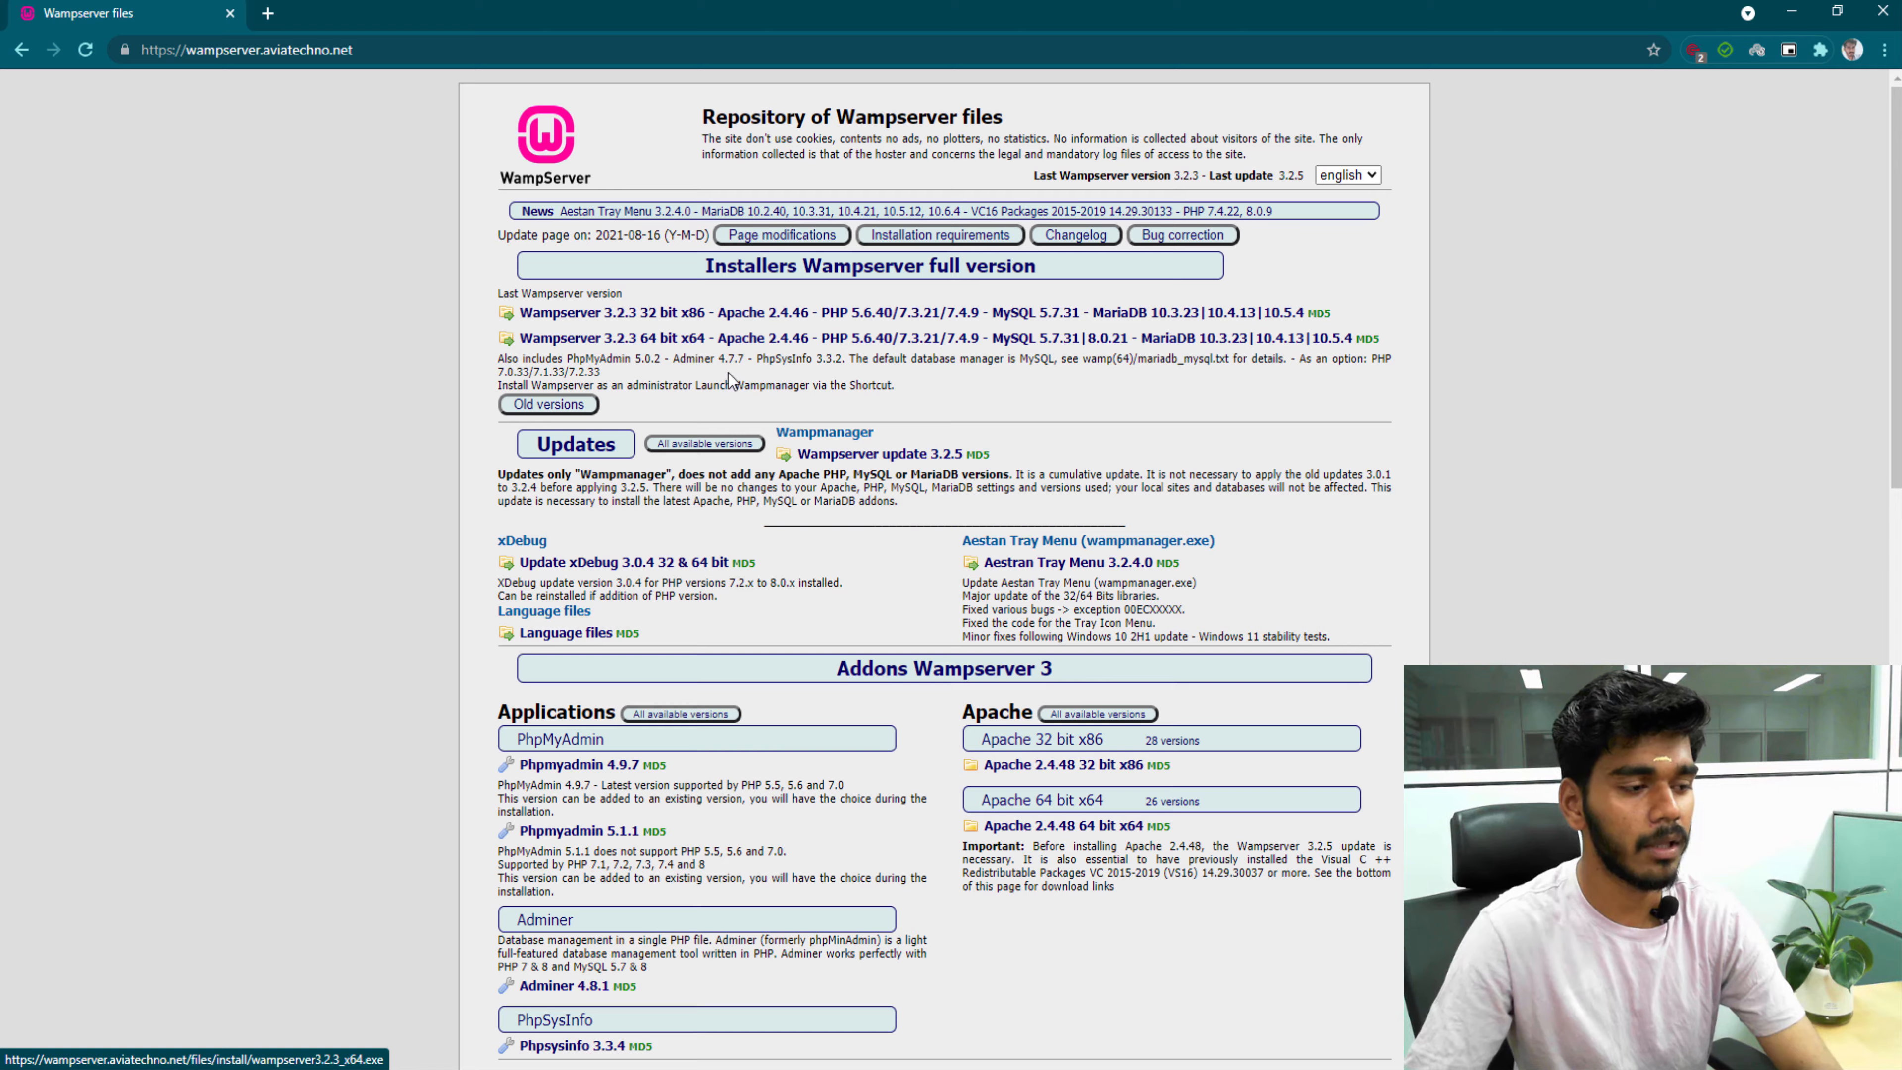
Scroll down to the Visual C++ Redistributable packages, then minimize Chrome to show the all_vc_redist_x86_x64 folder.
scroll(732, 387, down, 6)
scroll(732, 387, down, 8)
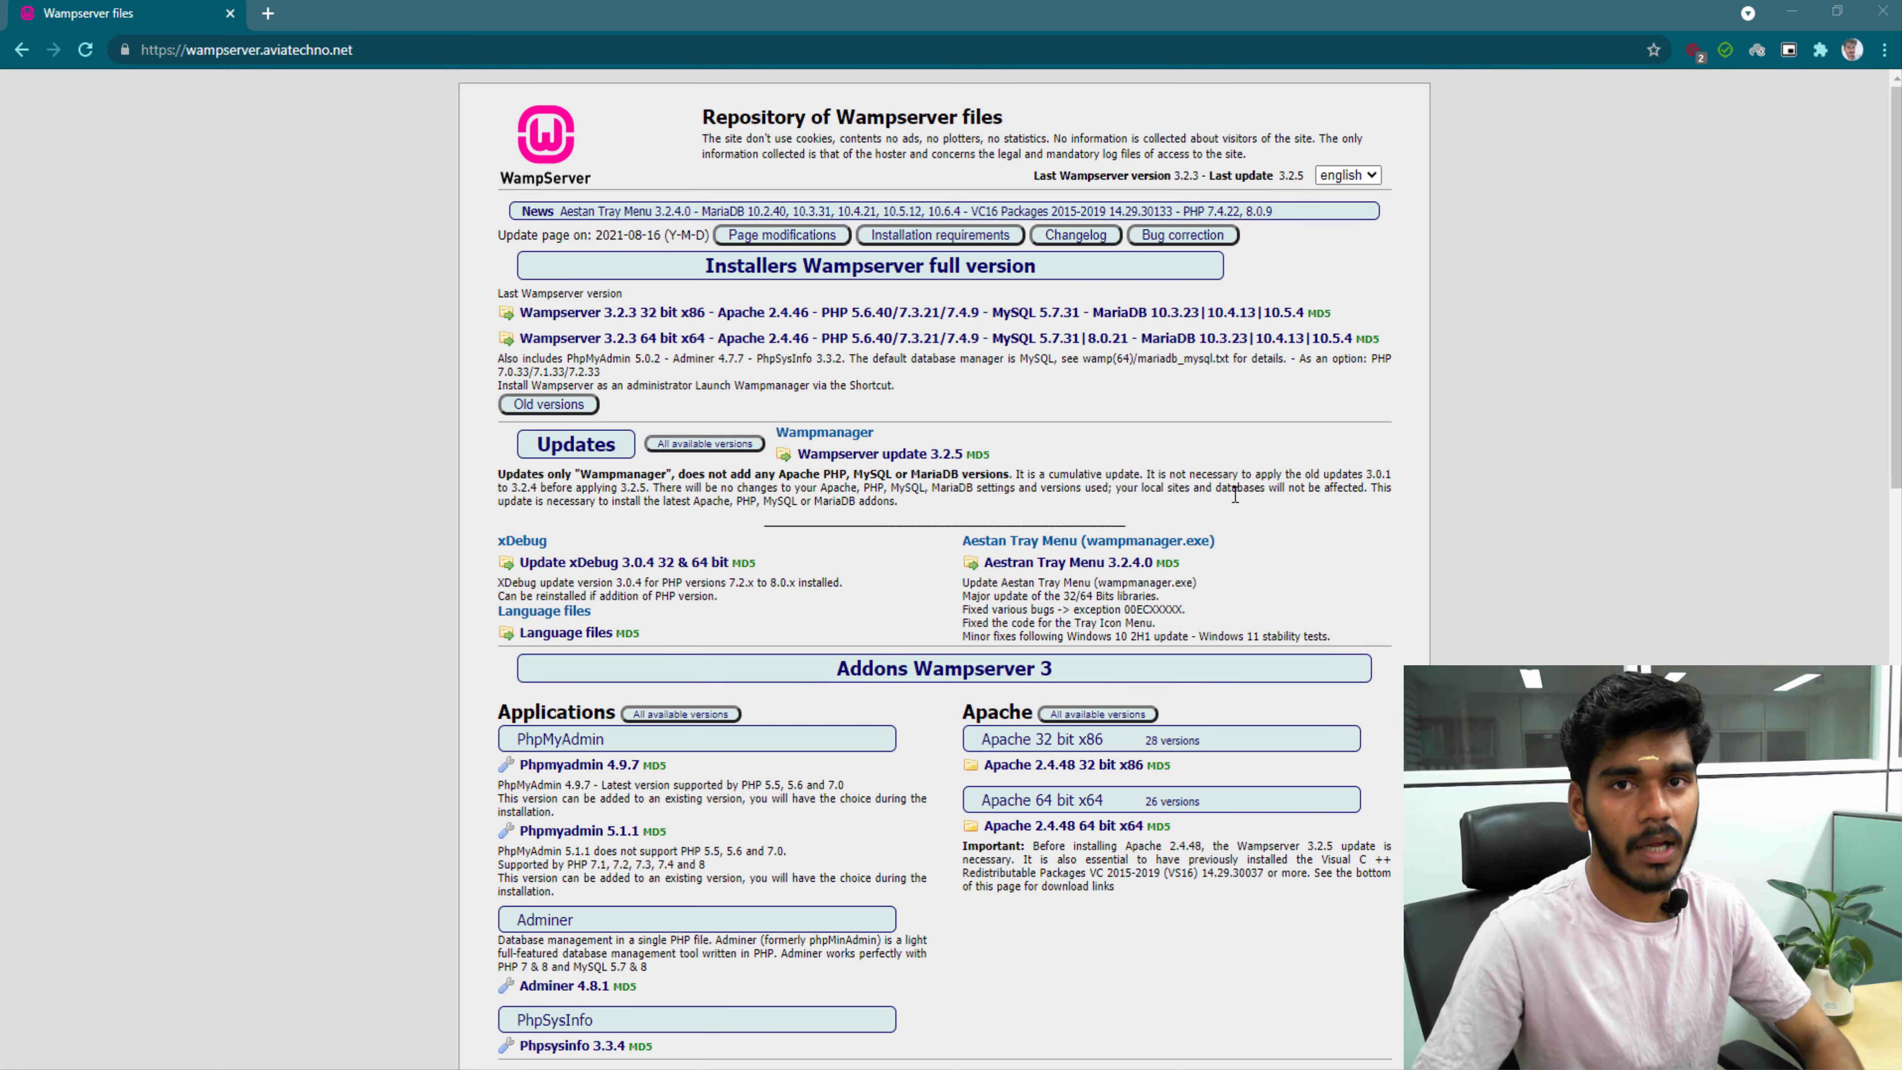
scroll(1235, 494, down, 15)
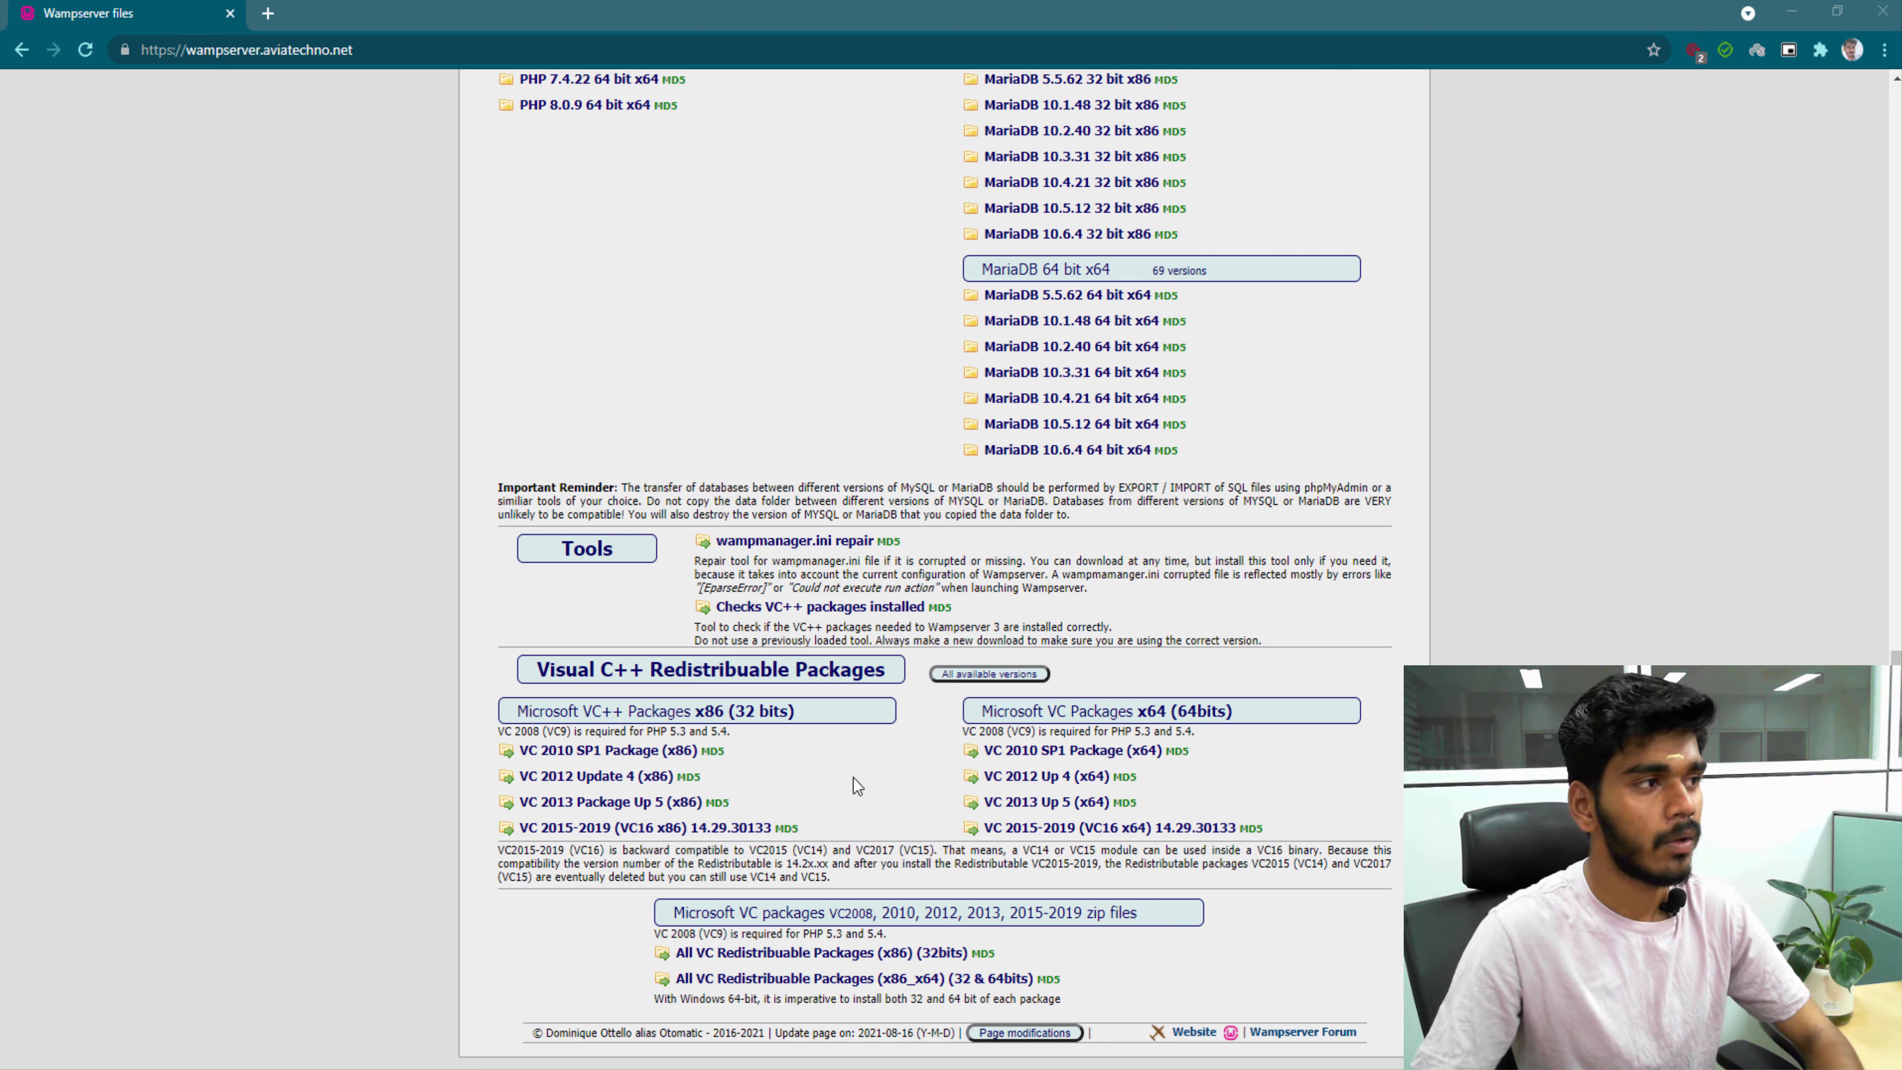
click(1791, 10)
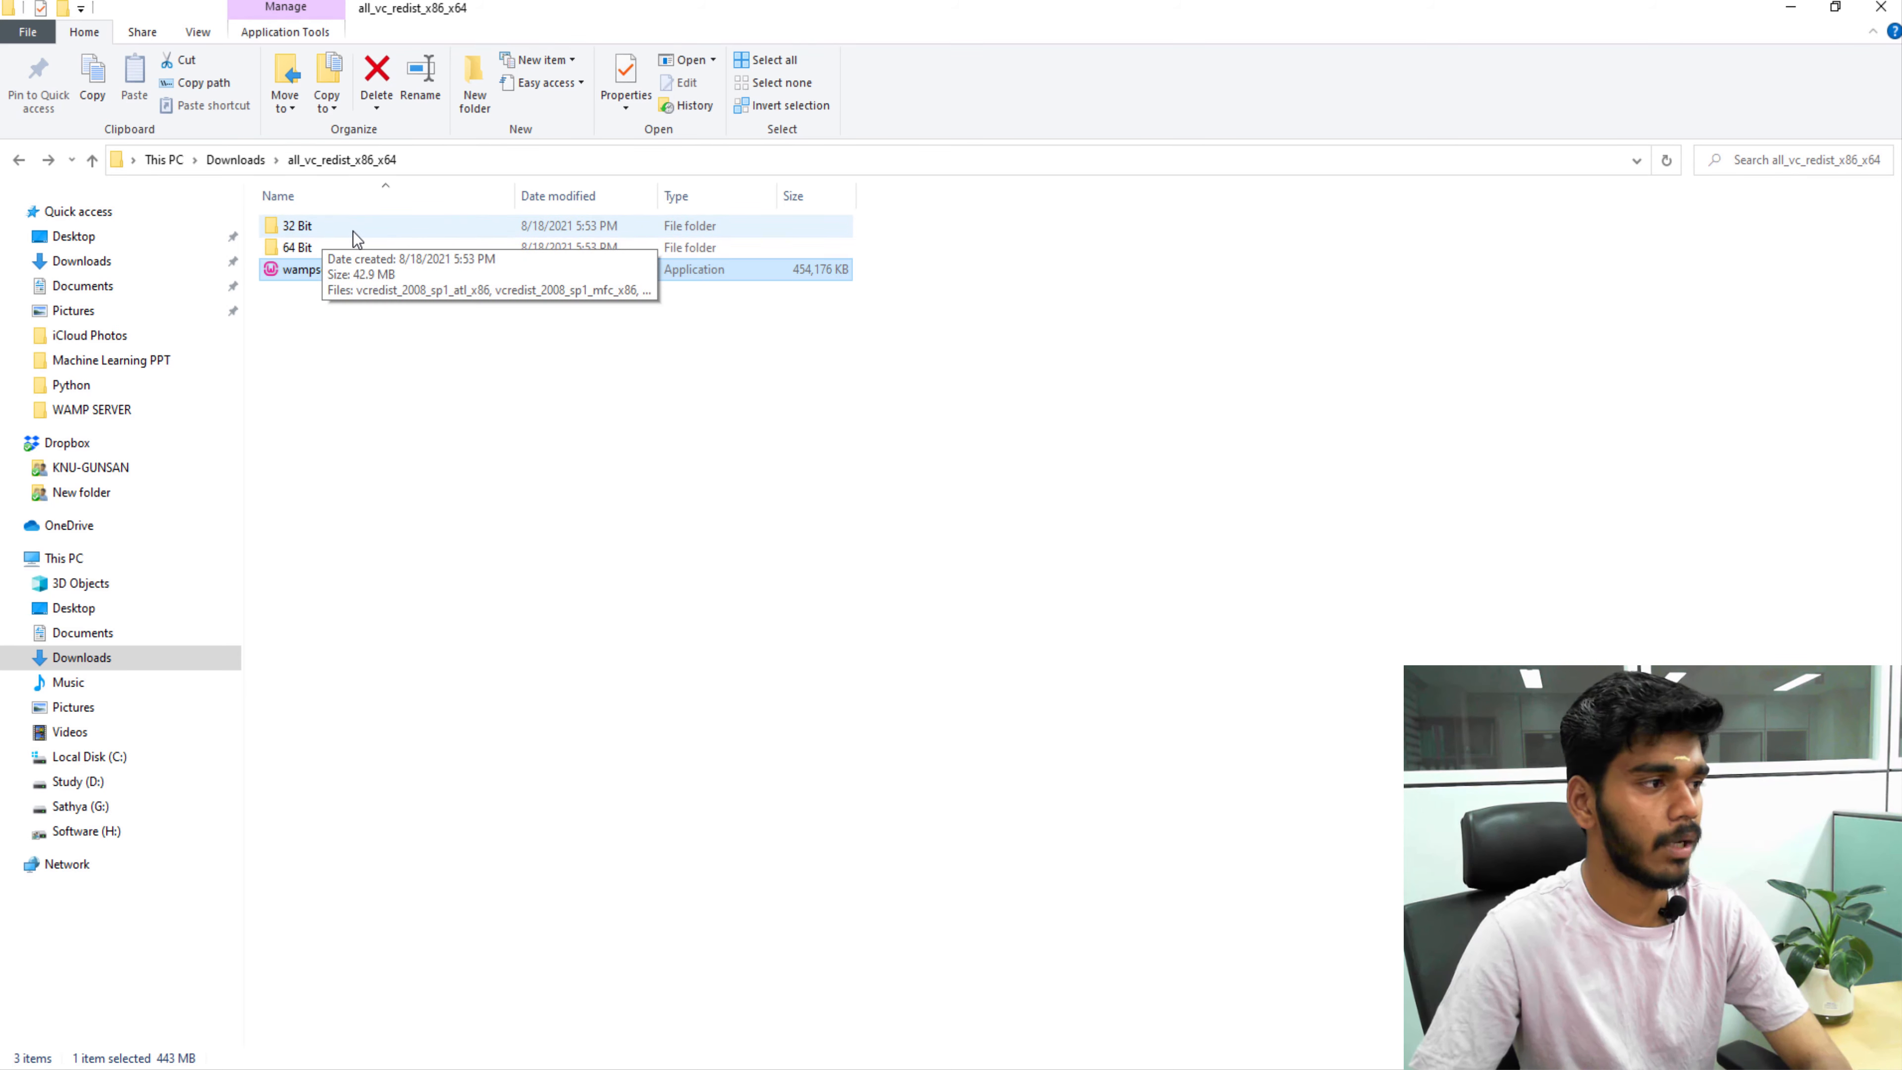
double_click(369, 232)
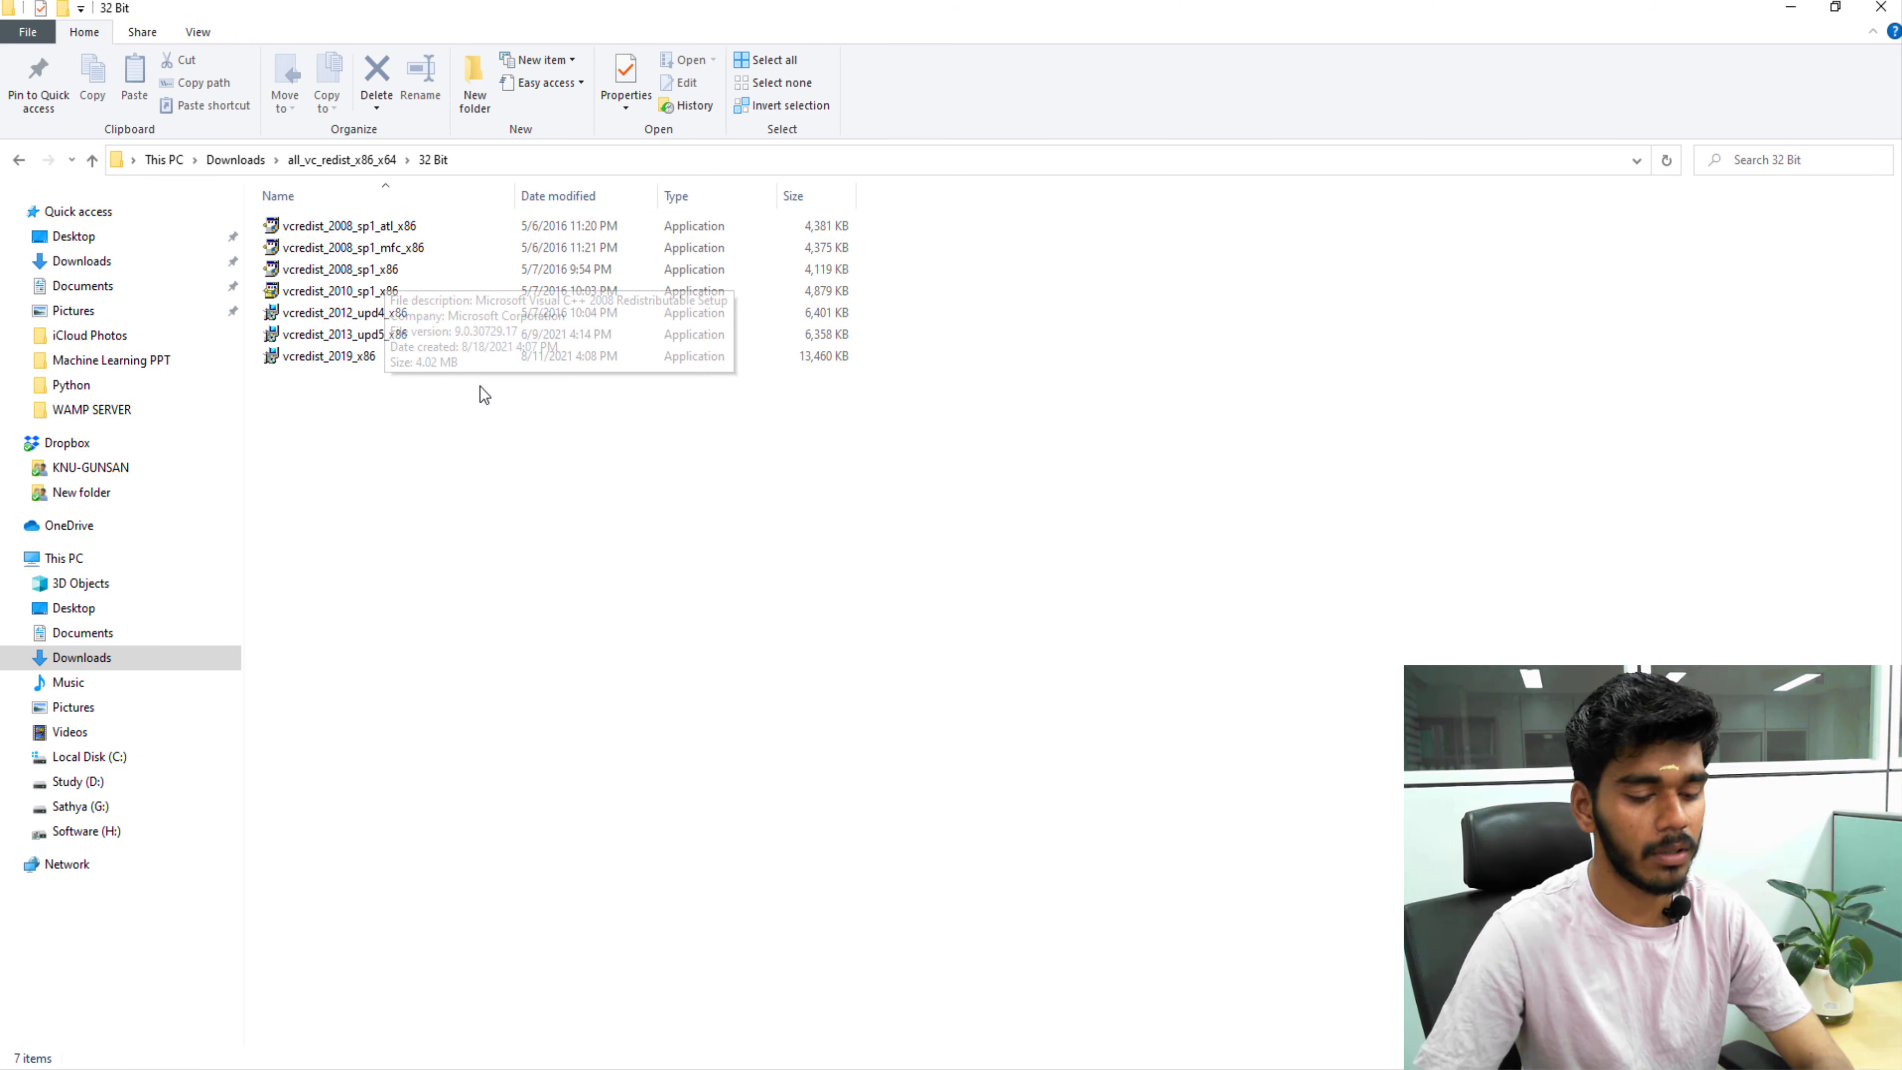
key(alt+Left)
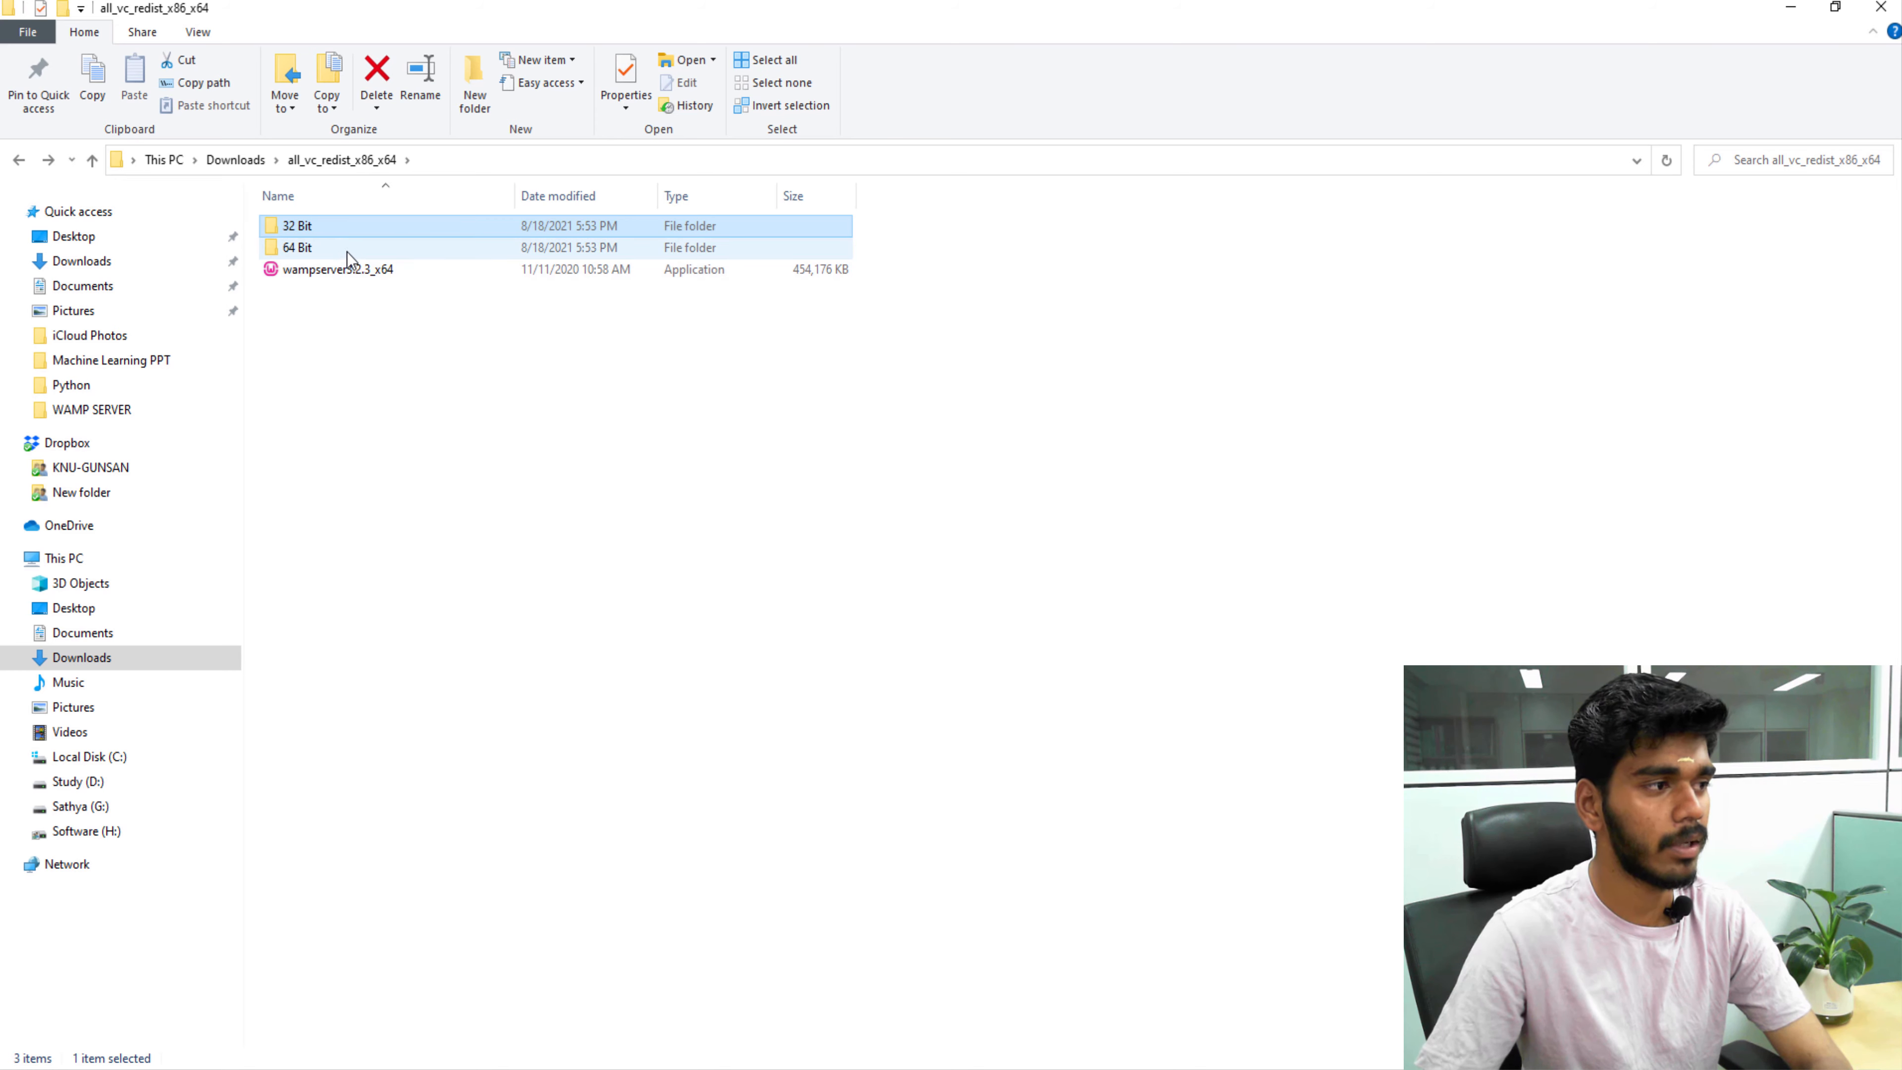
double_click(346, 251)
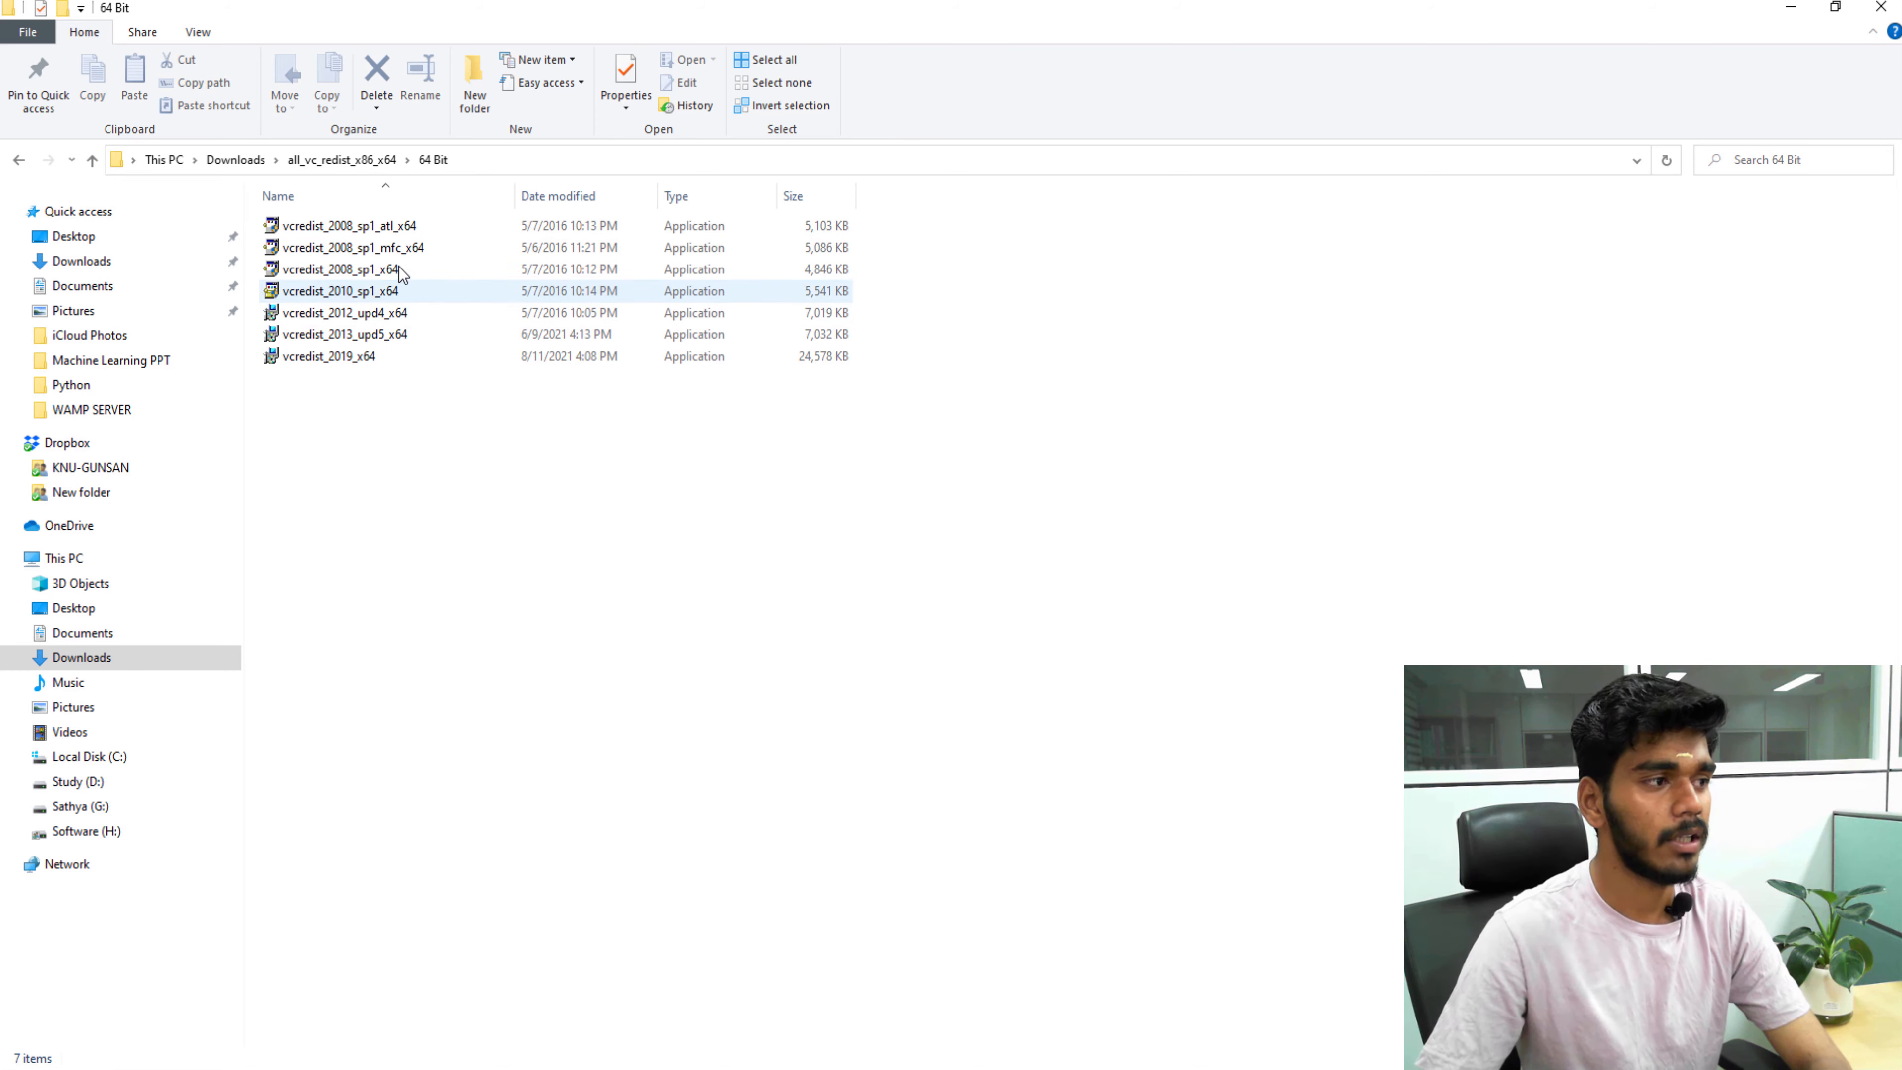
click(433, 319)
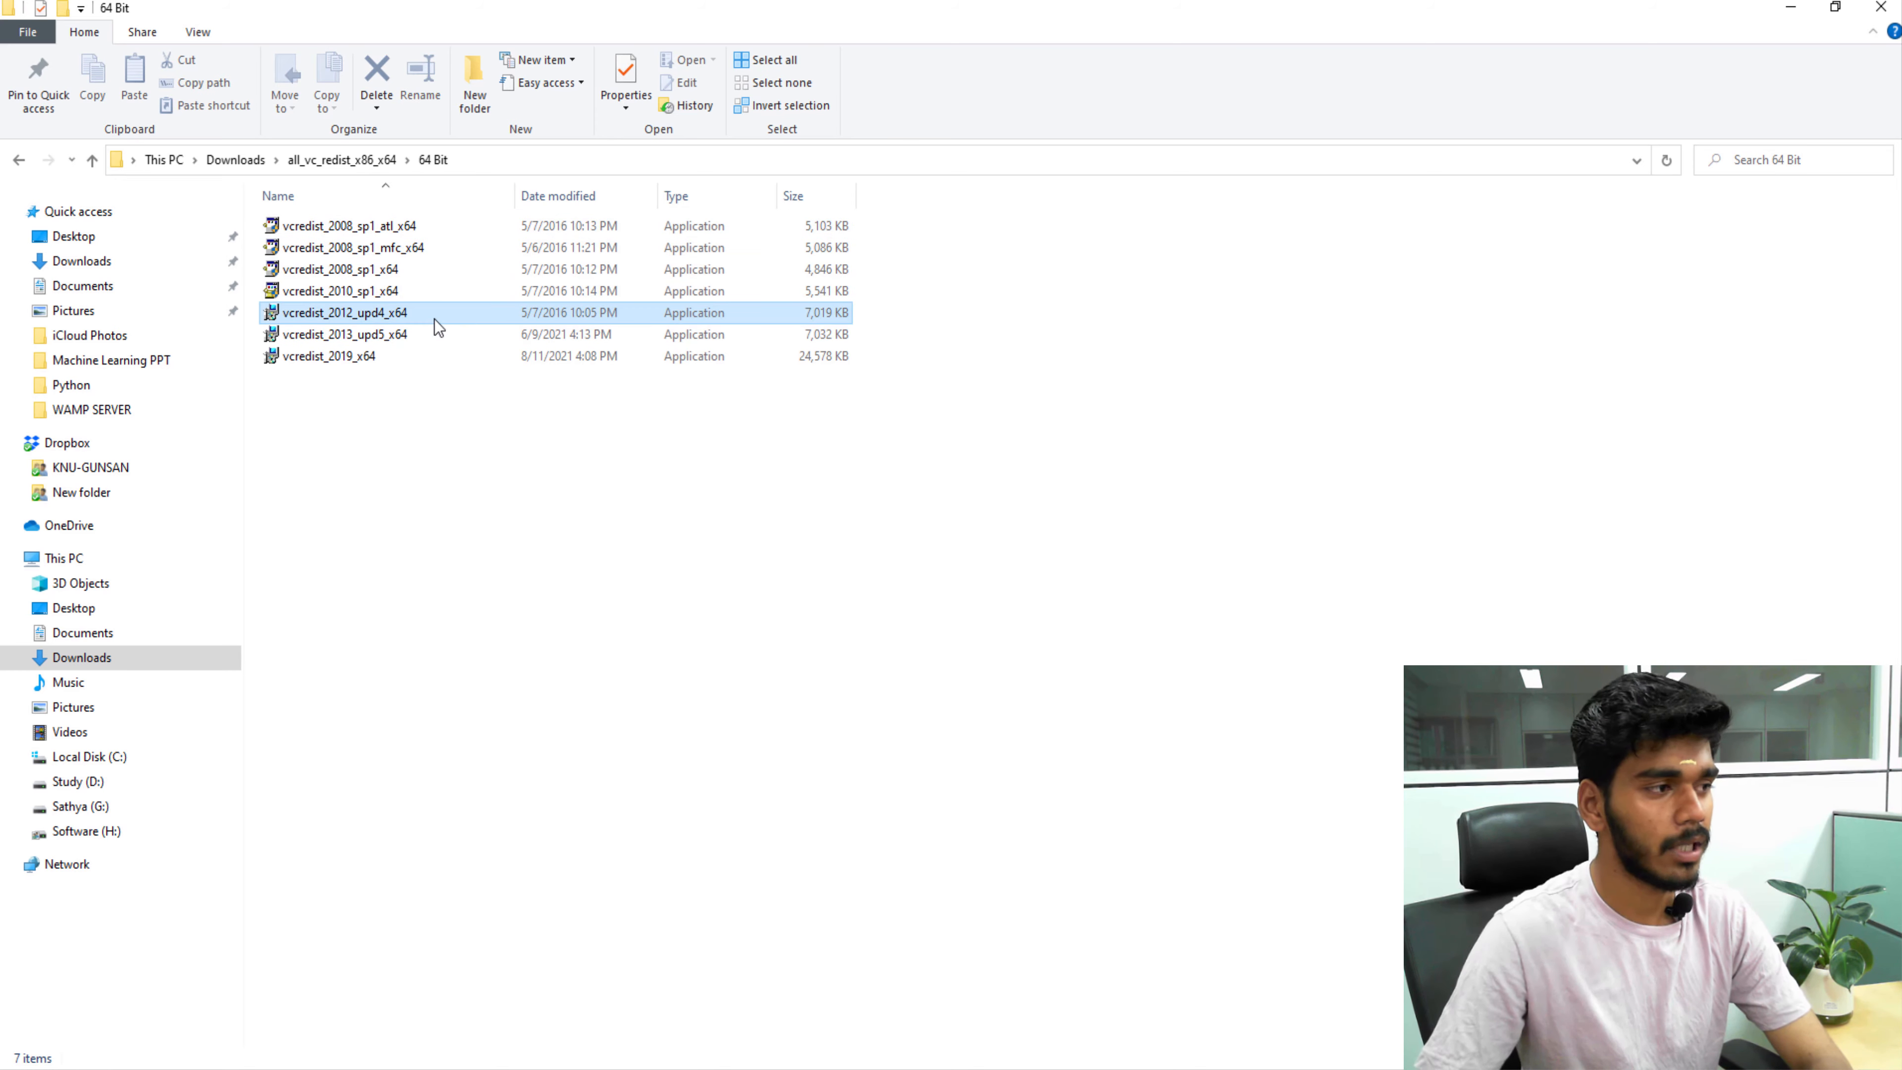
key(alt+Left)
click(367, 272)
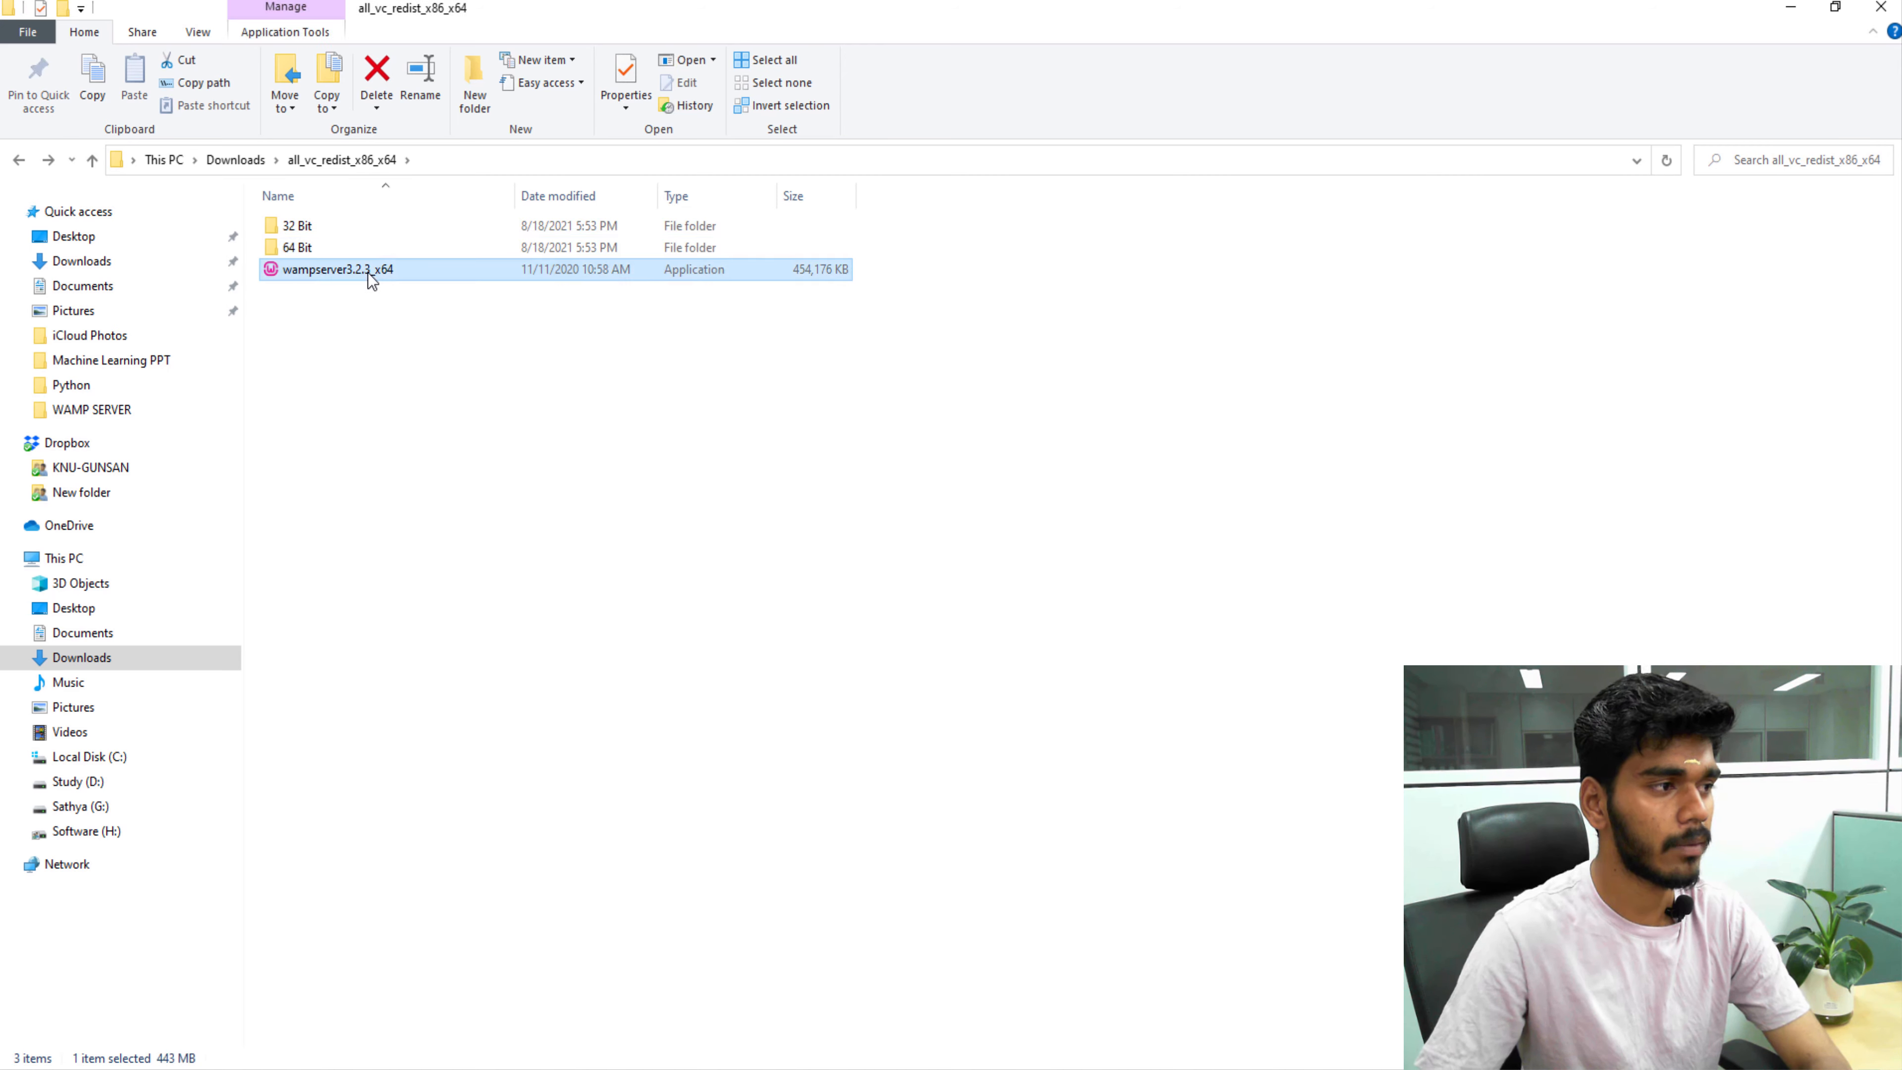
Run the wampserver3.2.3_x64 installer in English and accept the licence agreement.
double_click(367, 271)
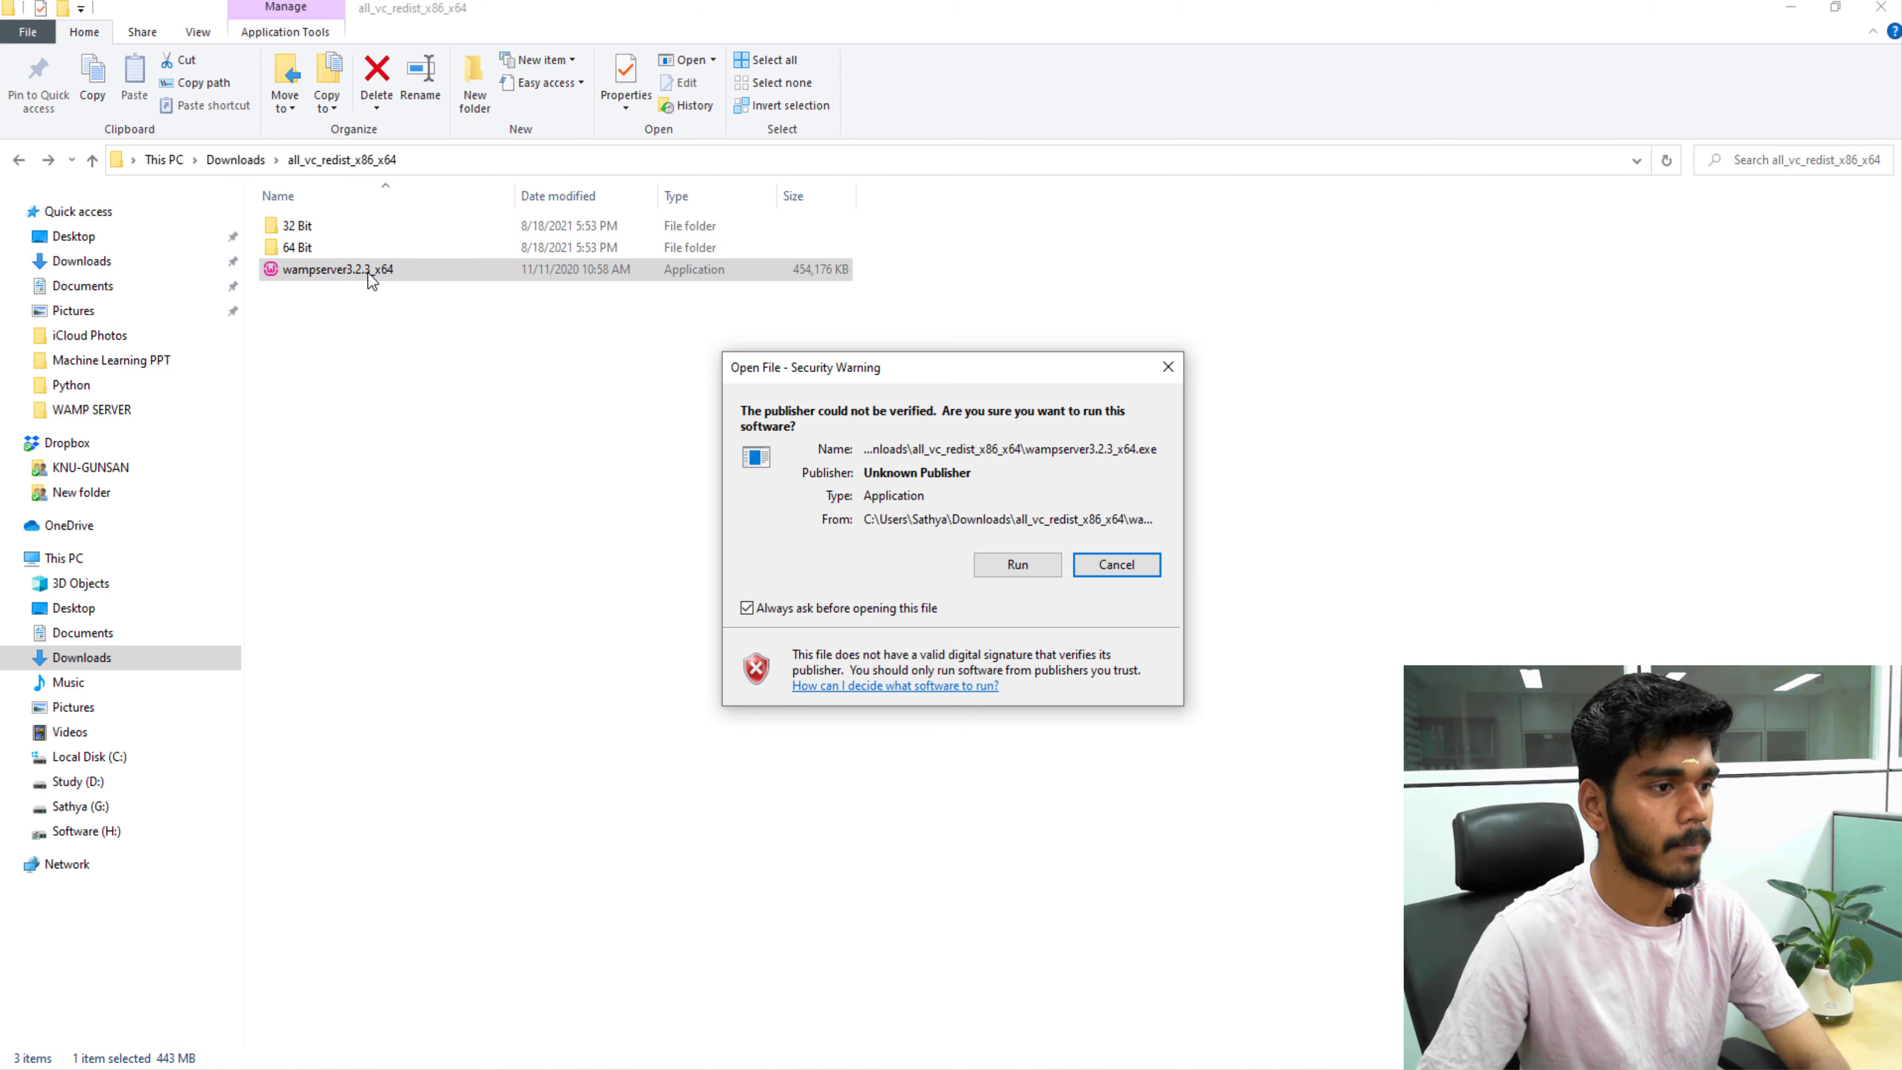
click(1019, 569)
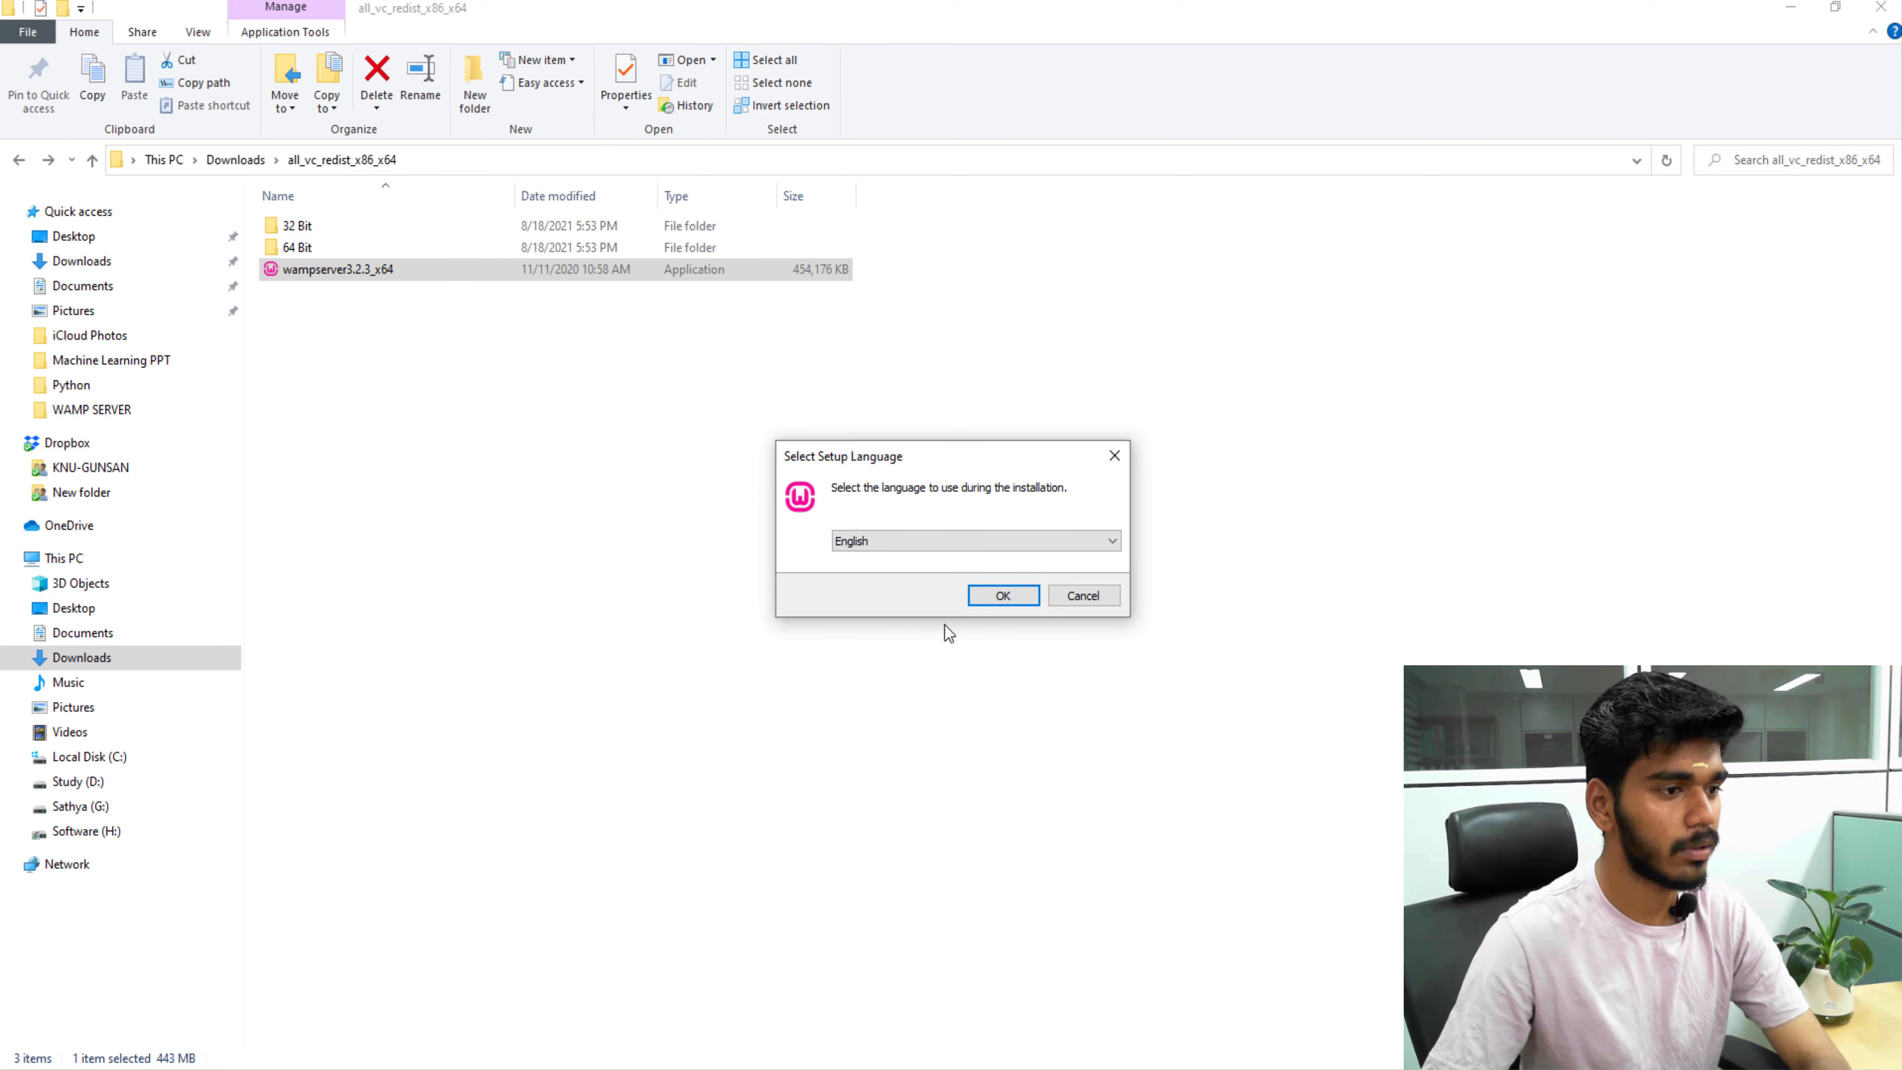
click(999, 604)
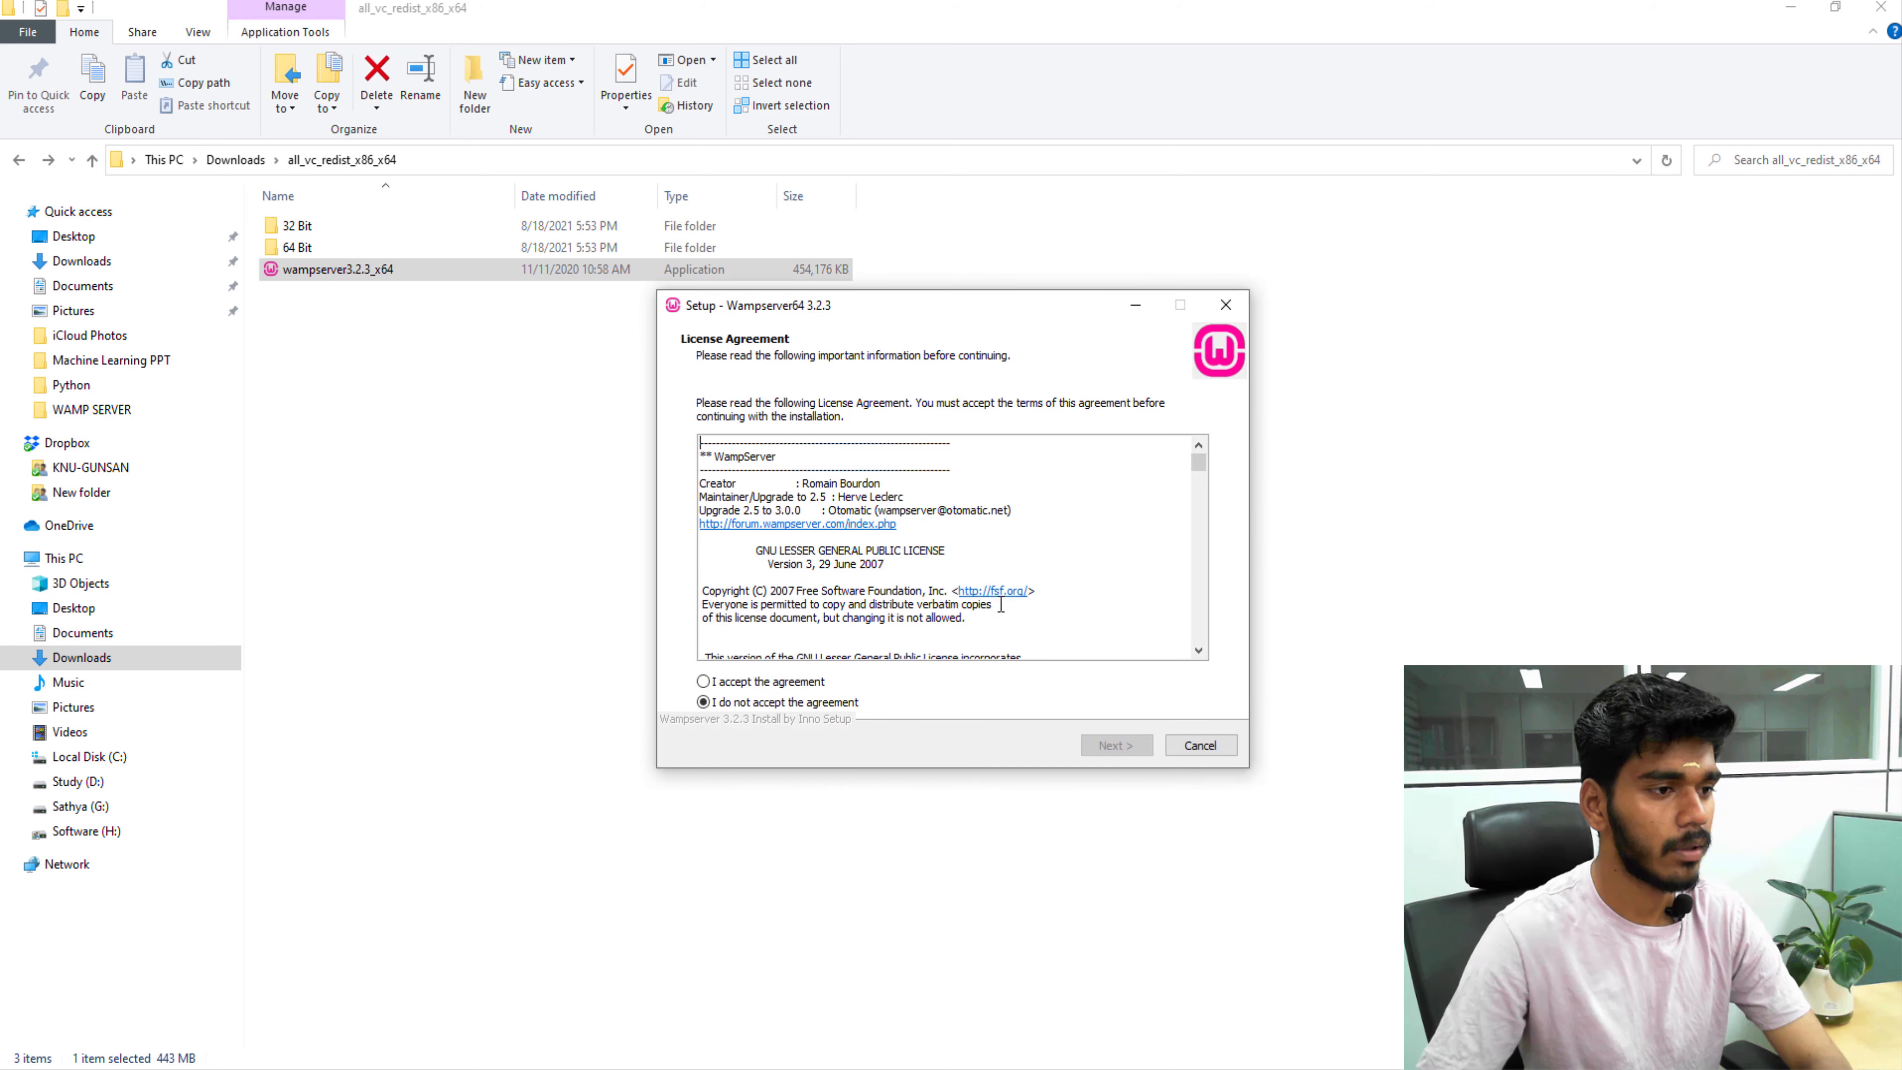
click(728, 687)
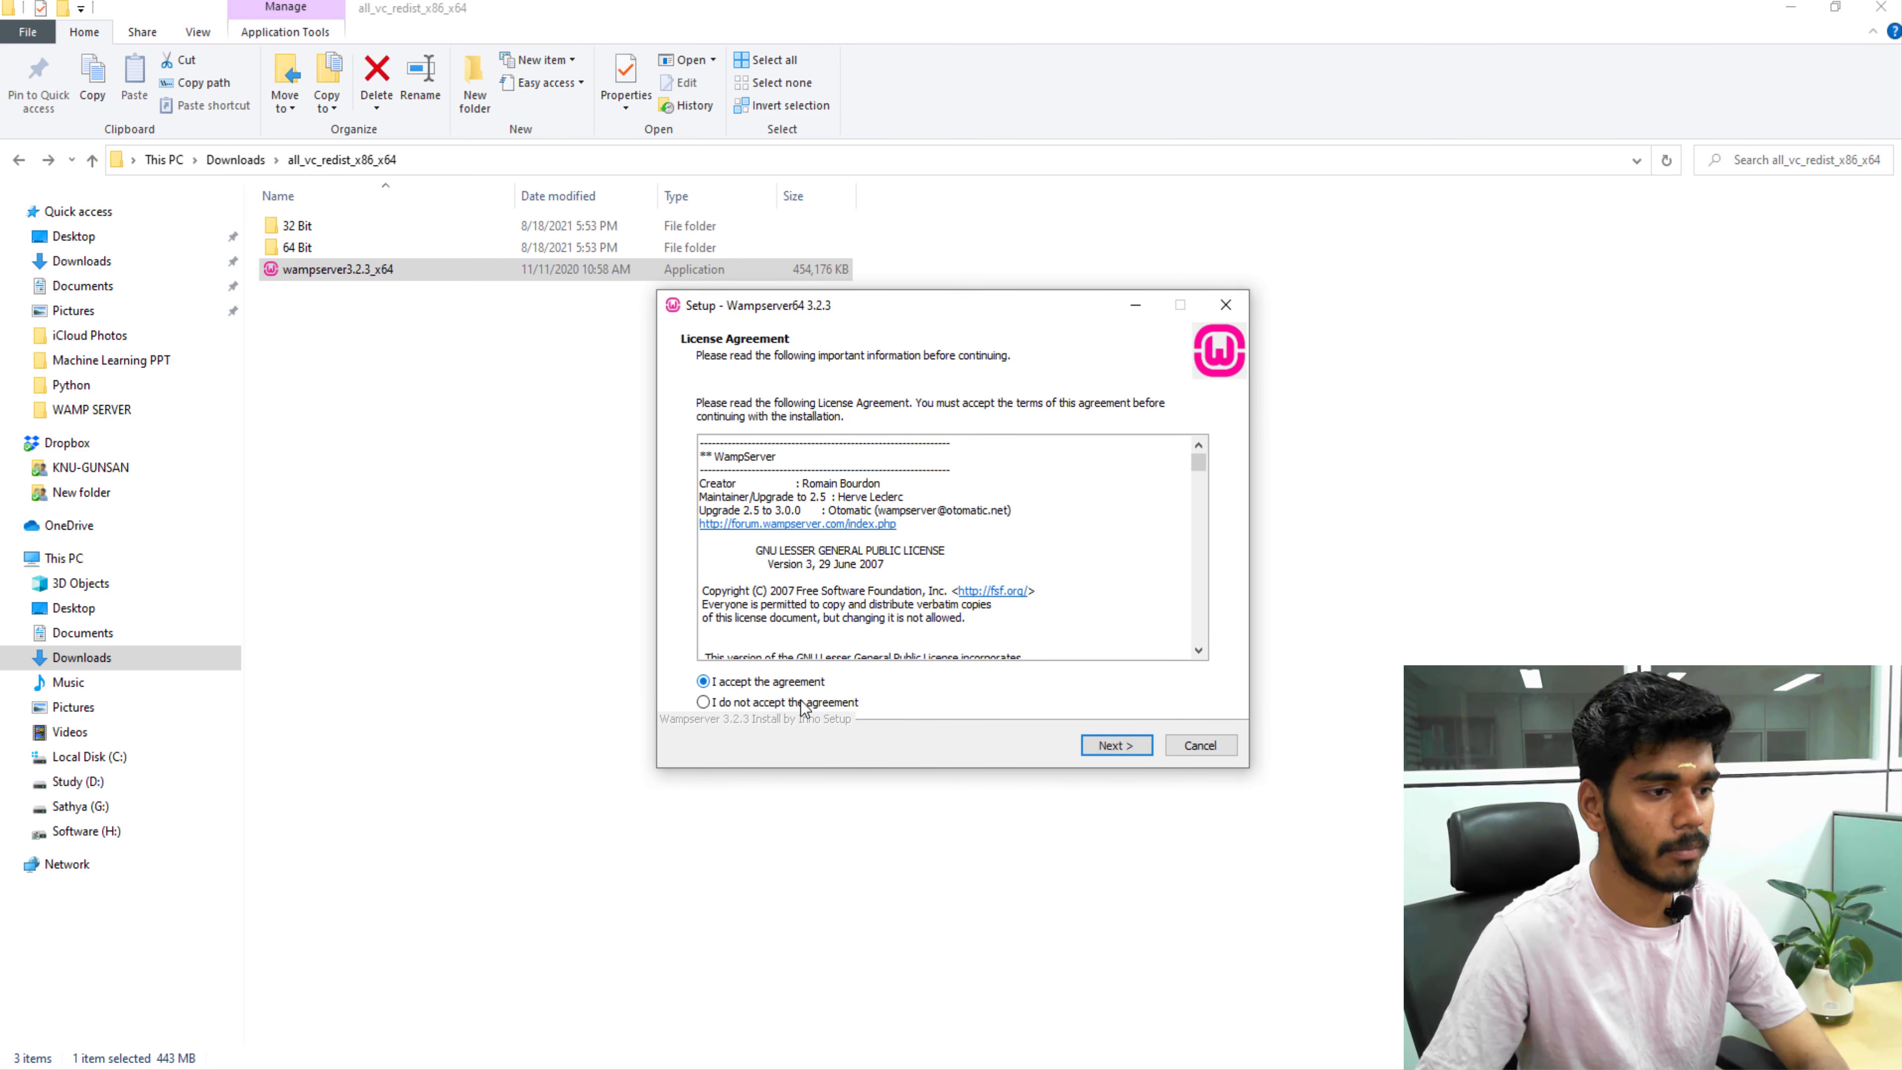
click(1100, 745)
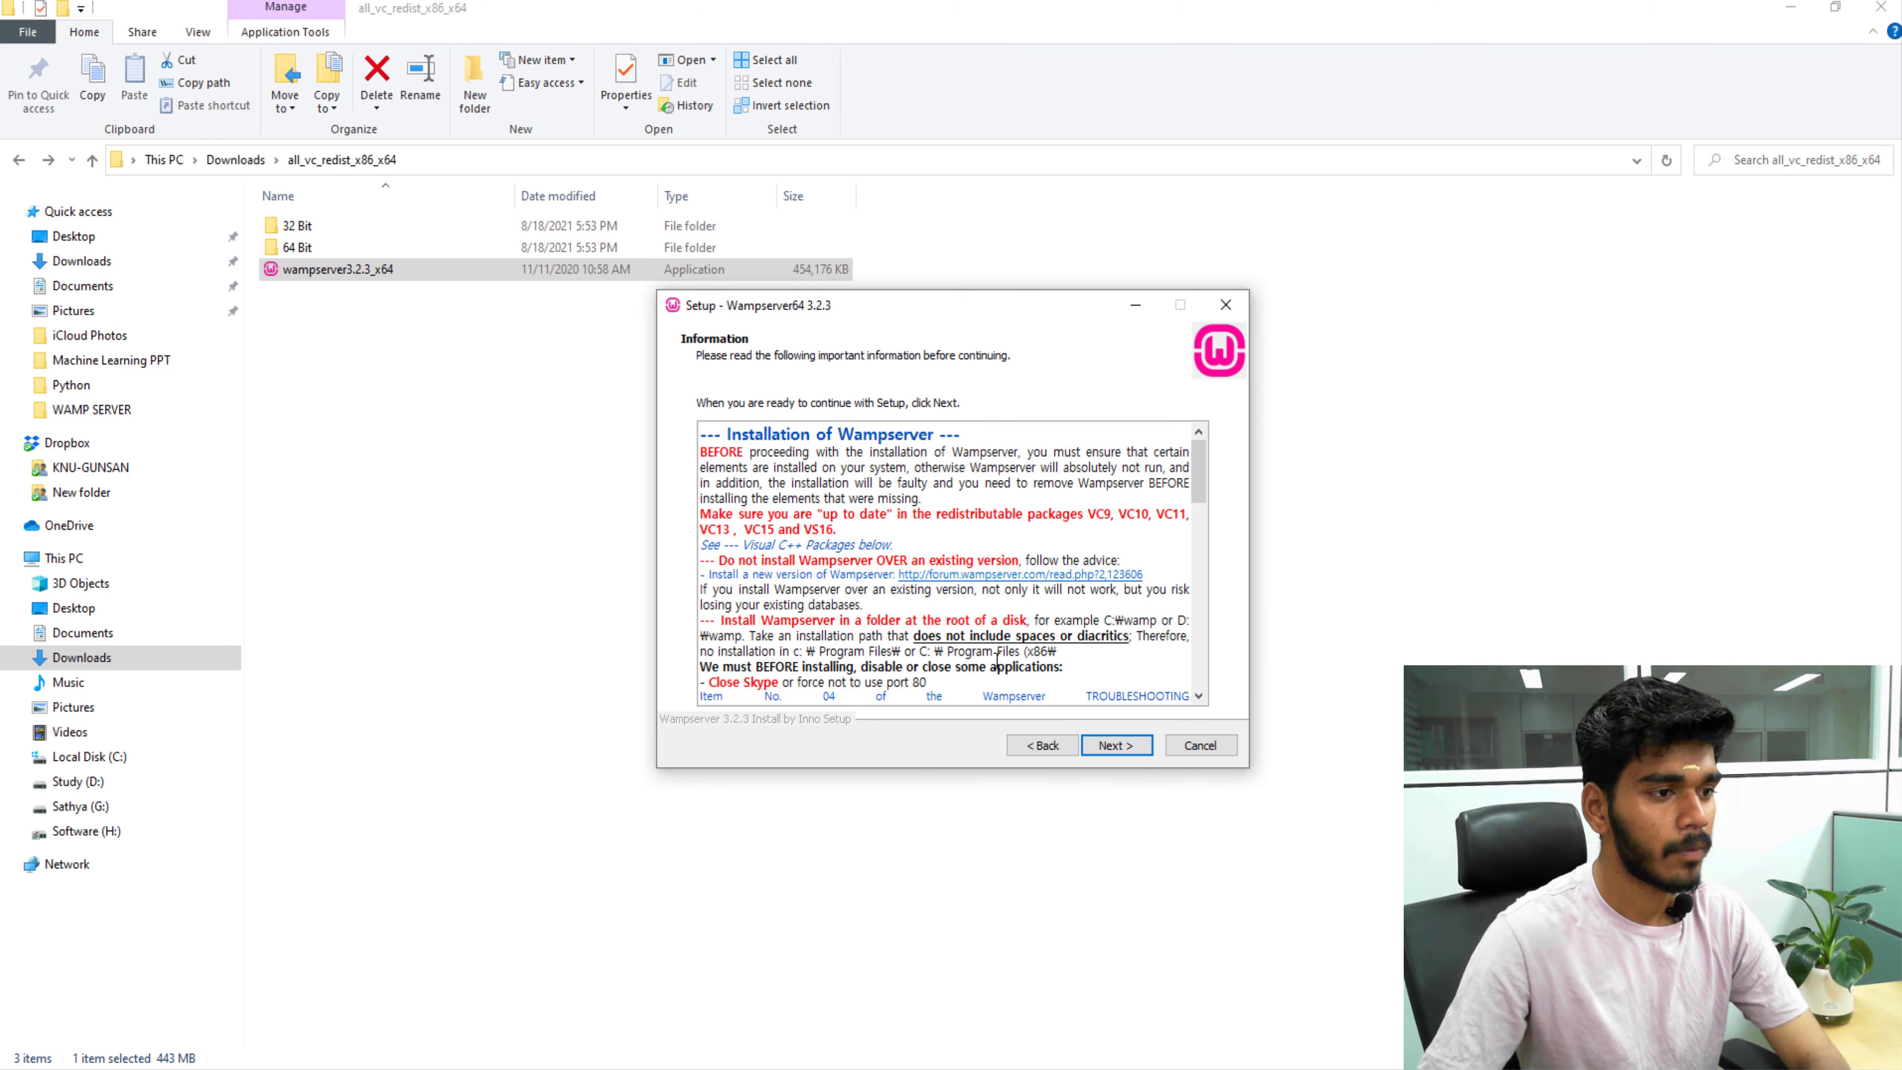
Change the destination folder from c:\wamp64 to c:\wamp and continue to component selection.
click(1112, 749)
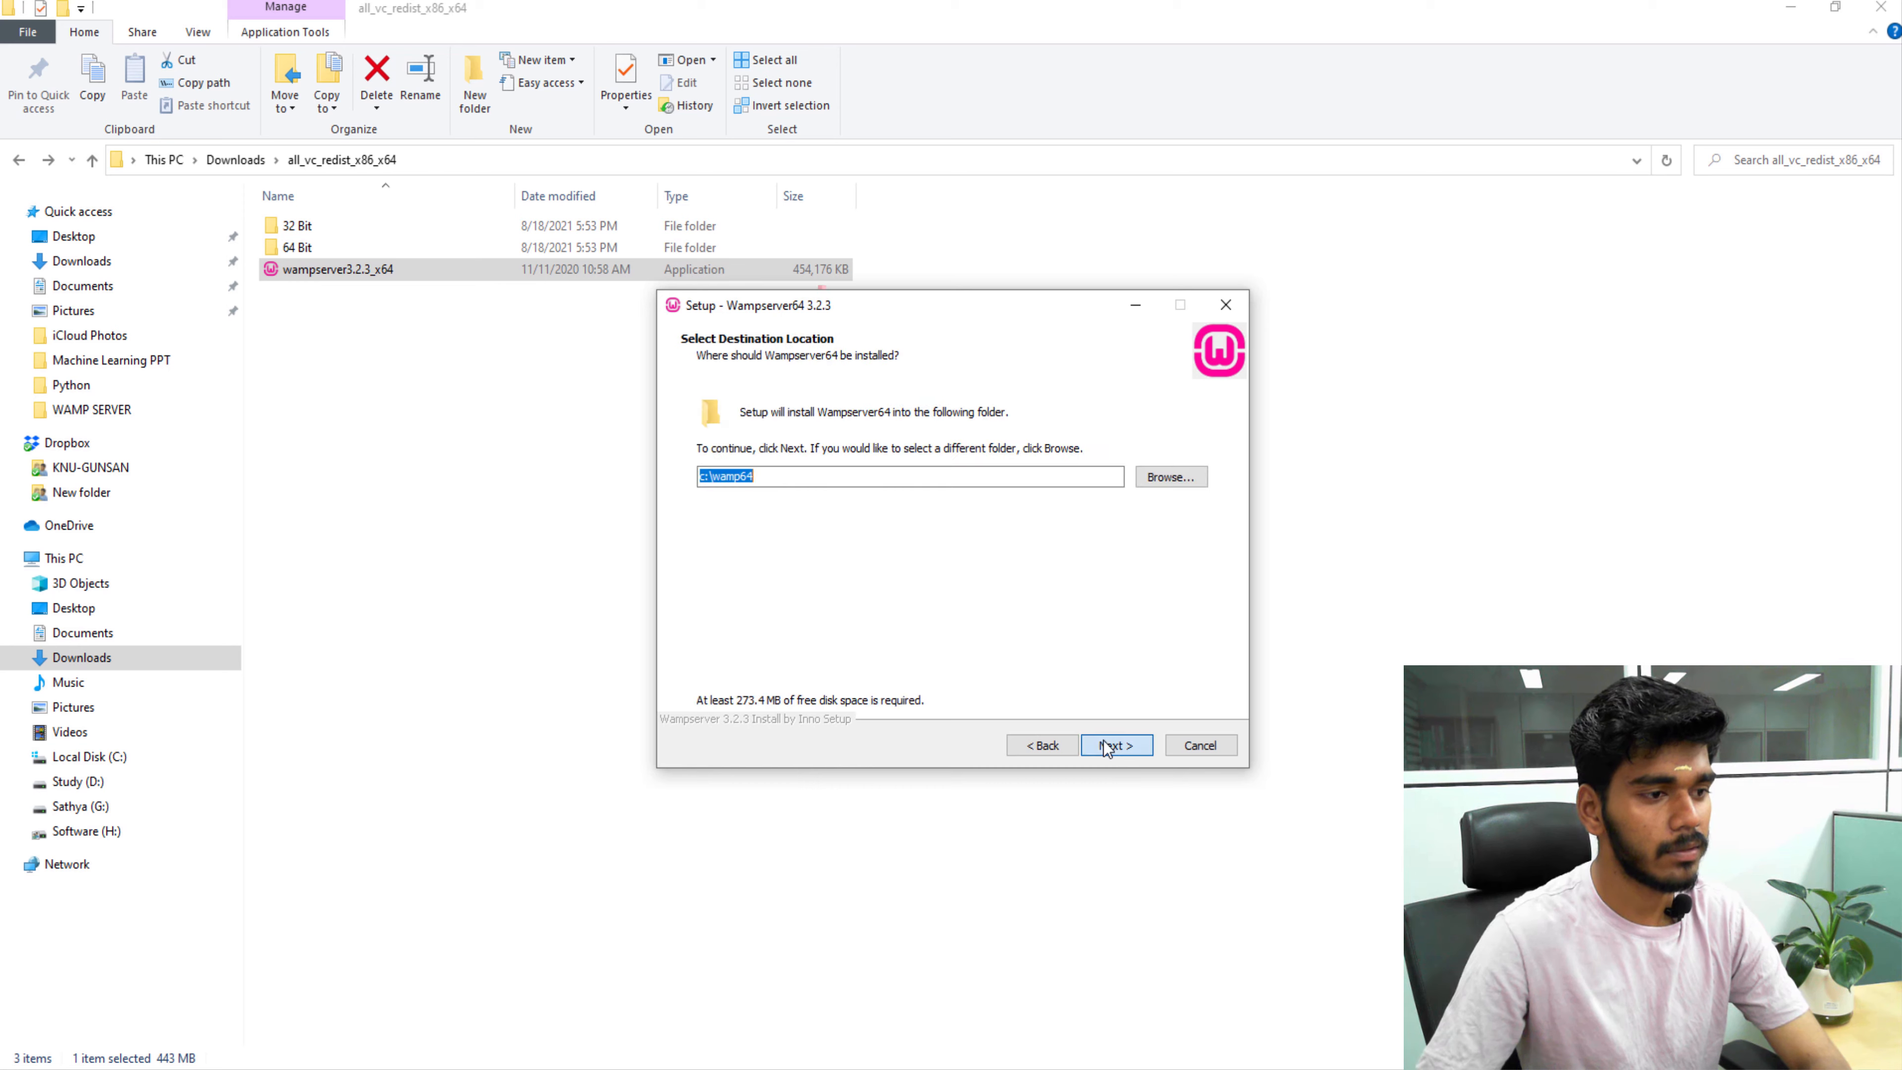
click(784, 485)
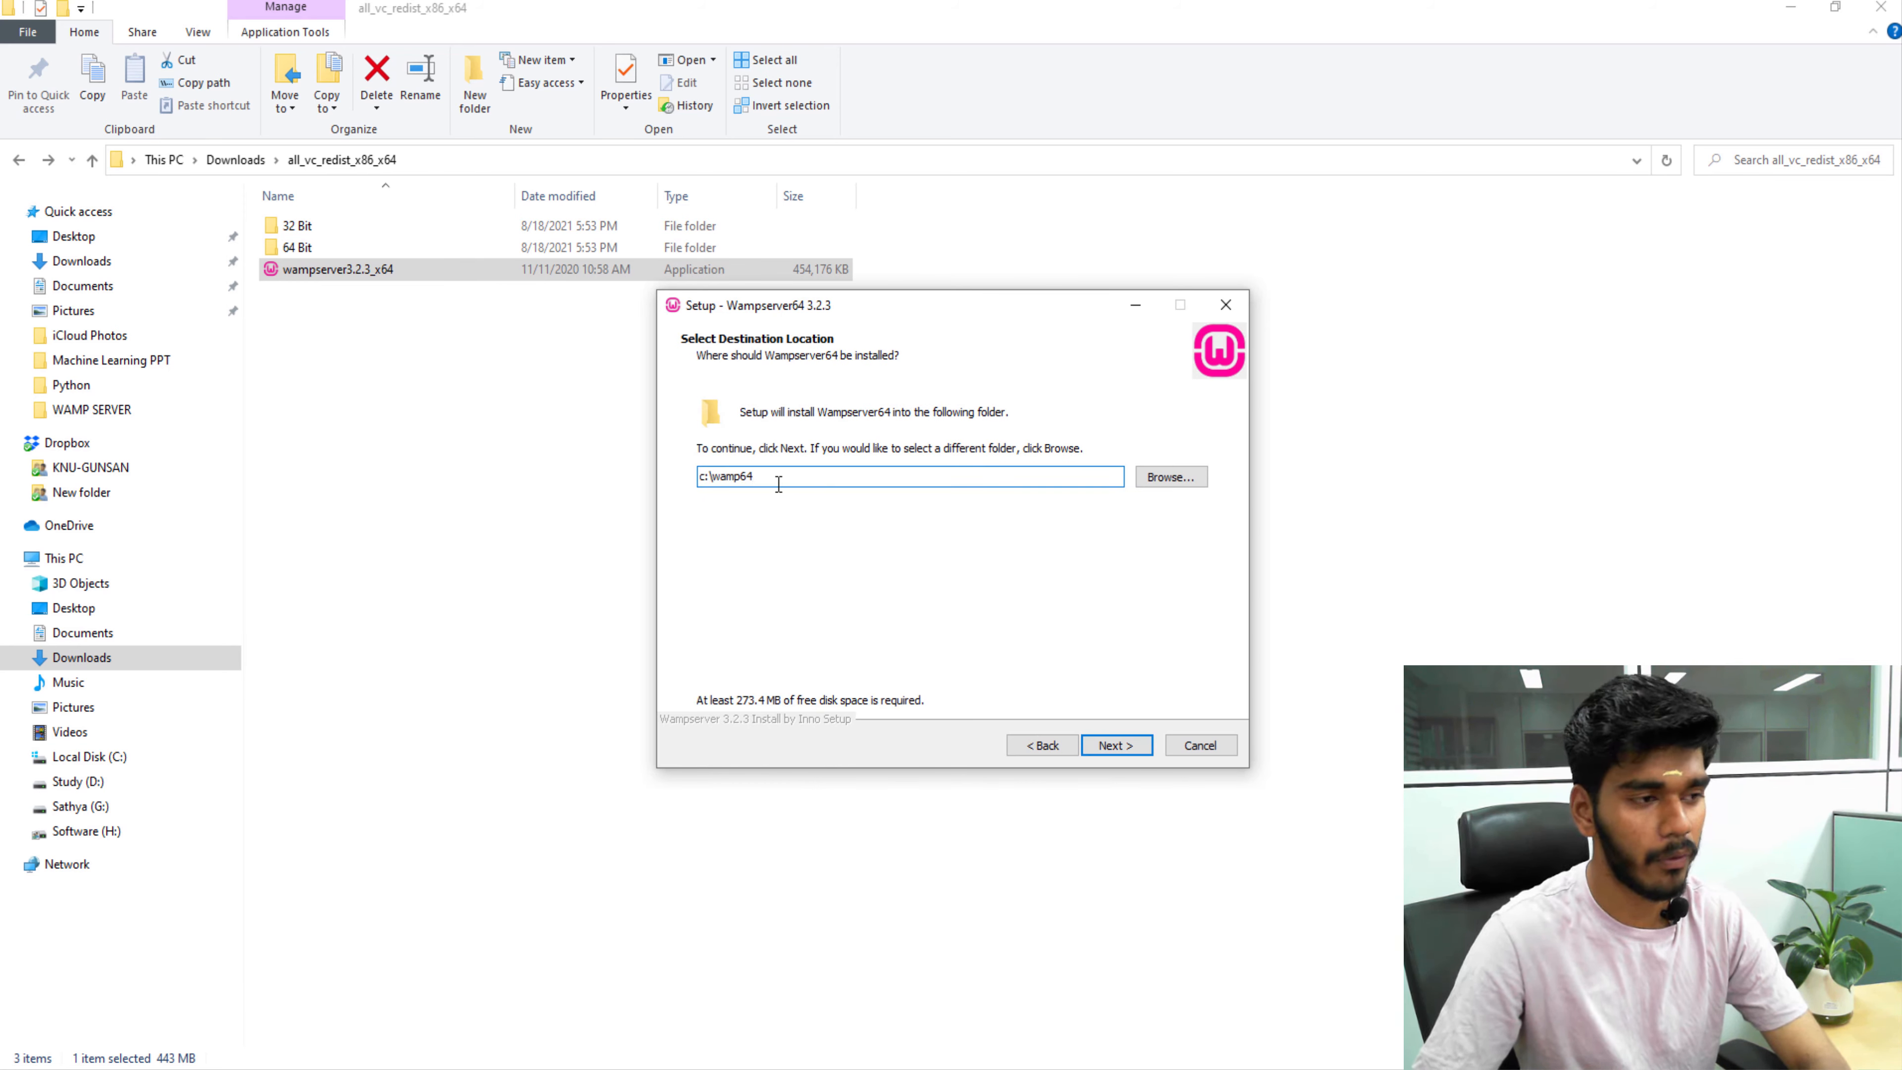
key(BackSpace)
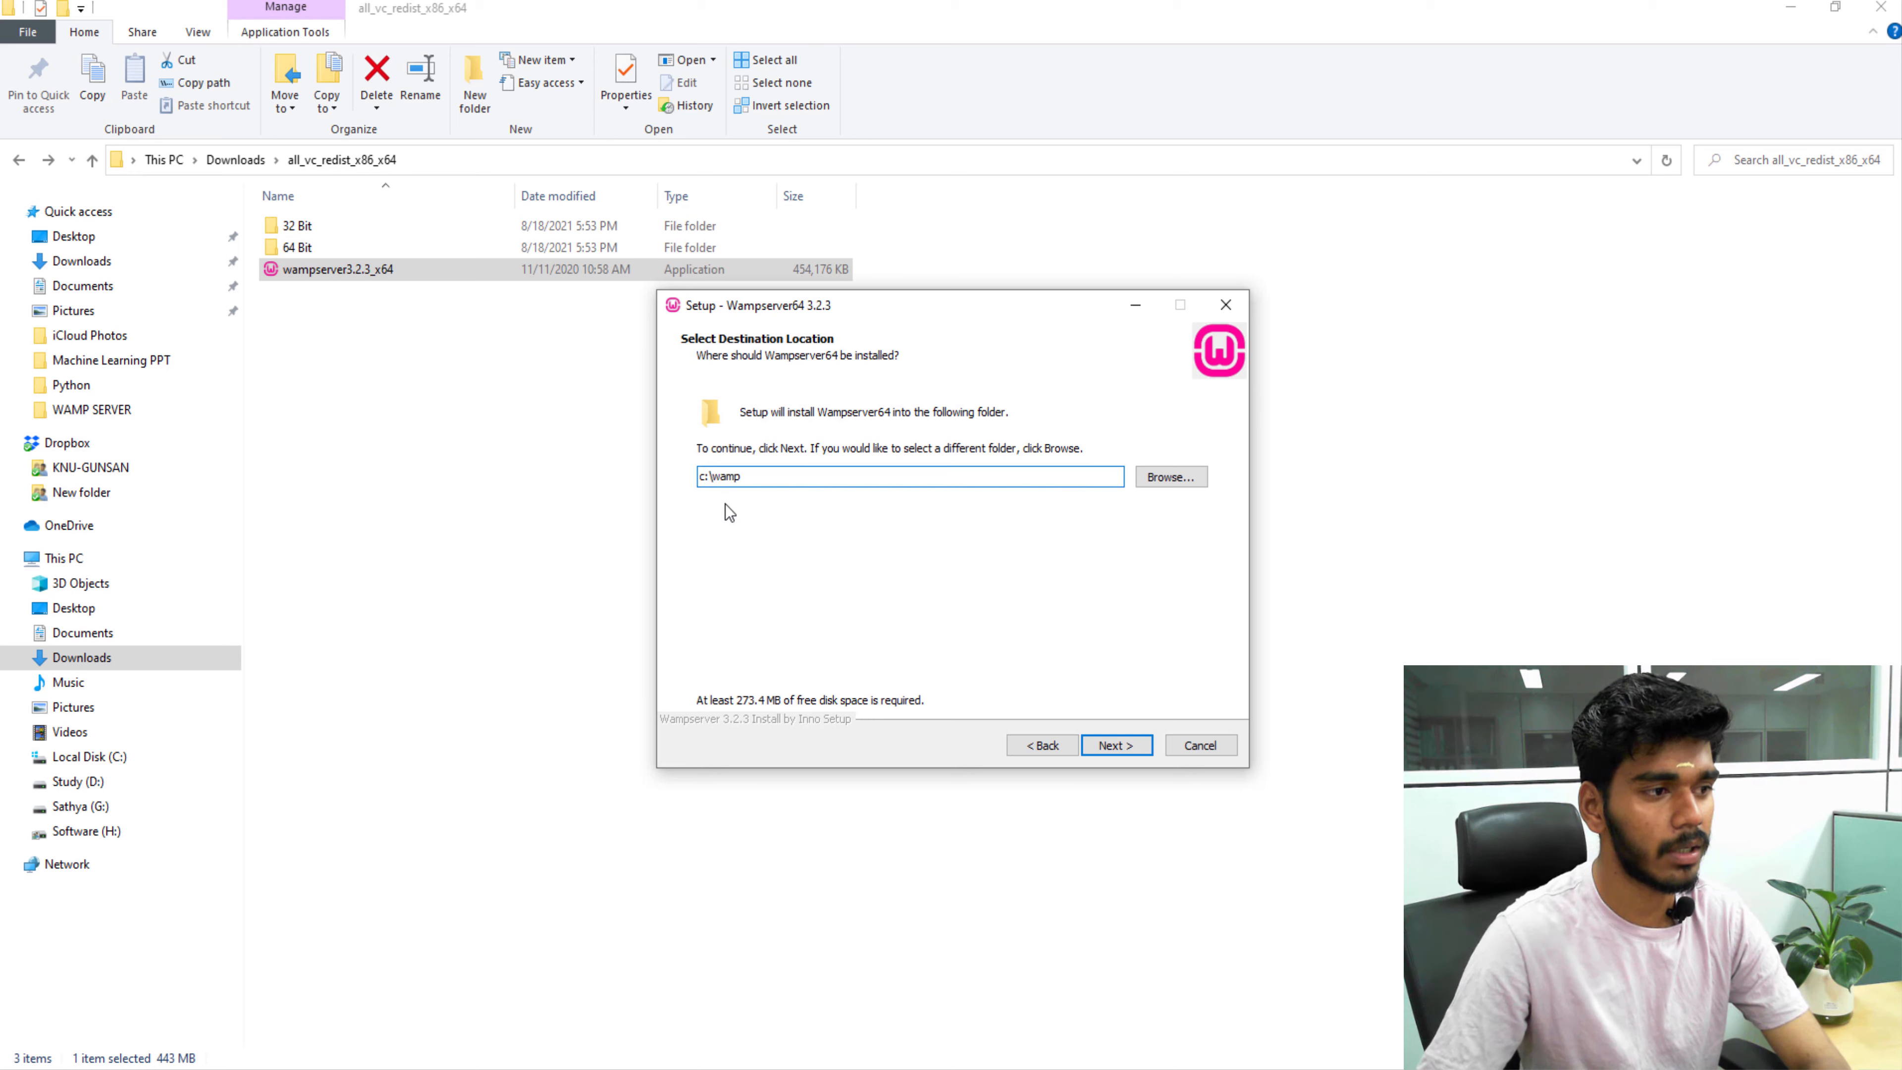
click(1112, 752)
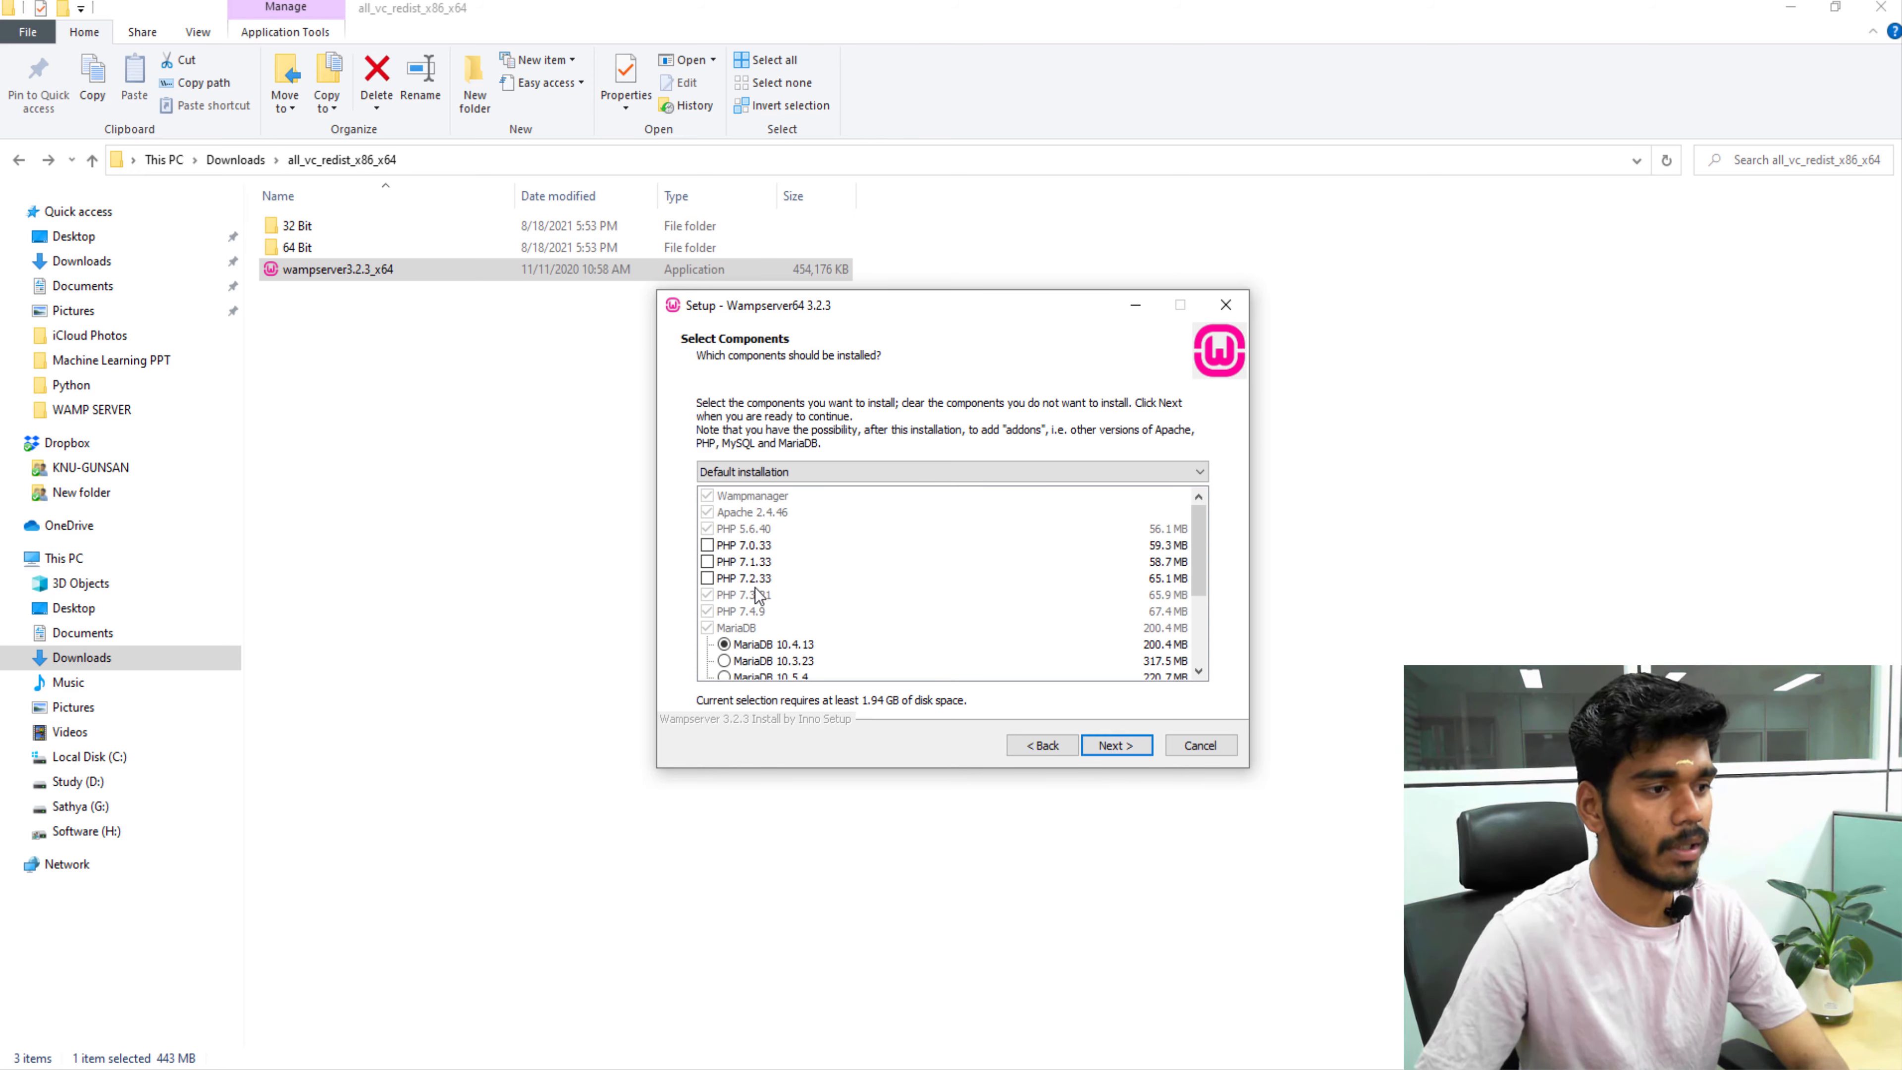
Add PHP 7.2.33 to the components to install.
click(706, 579)
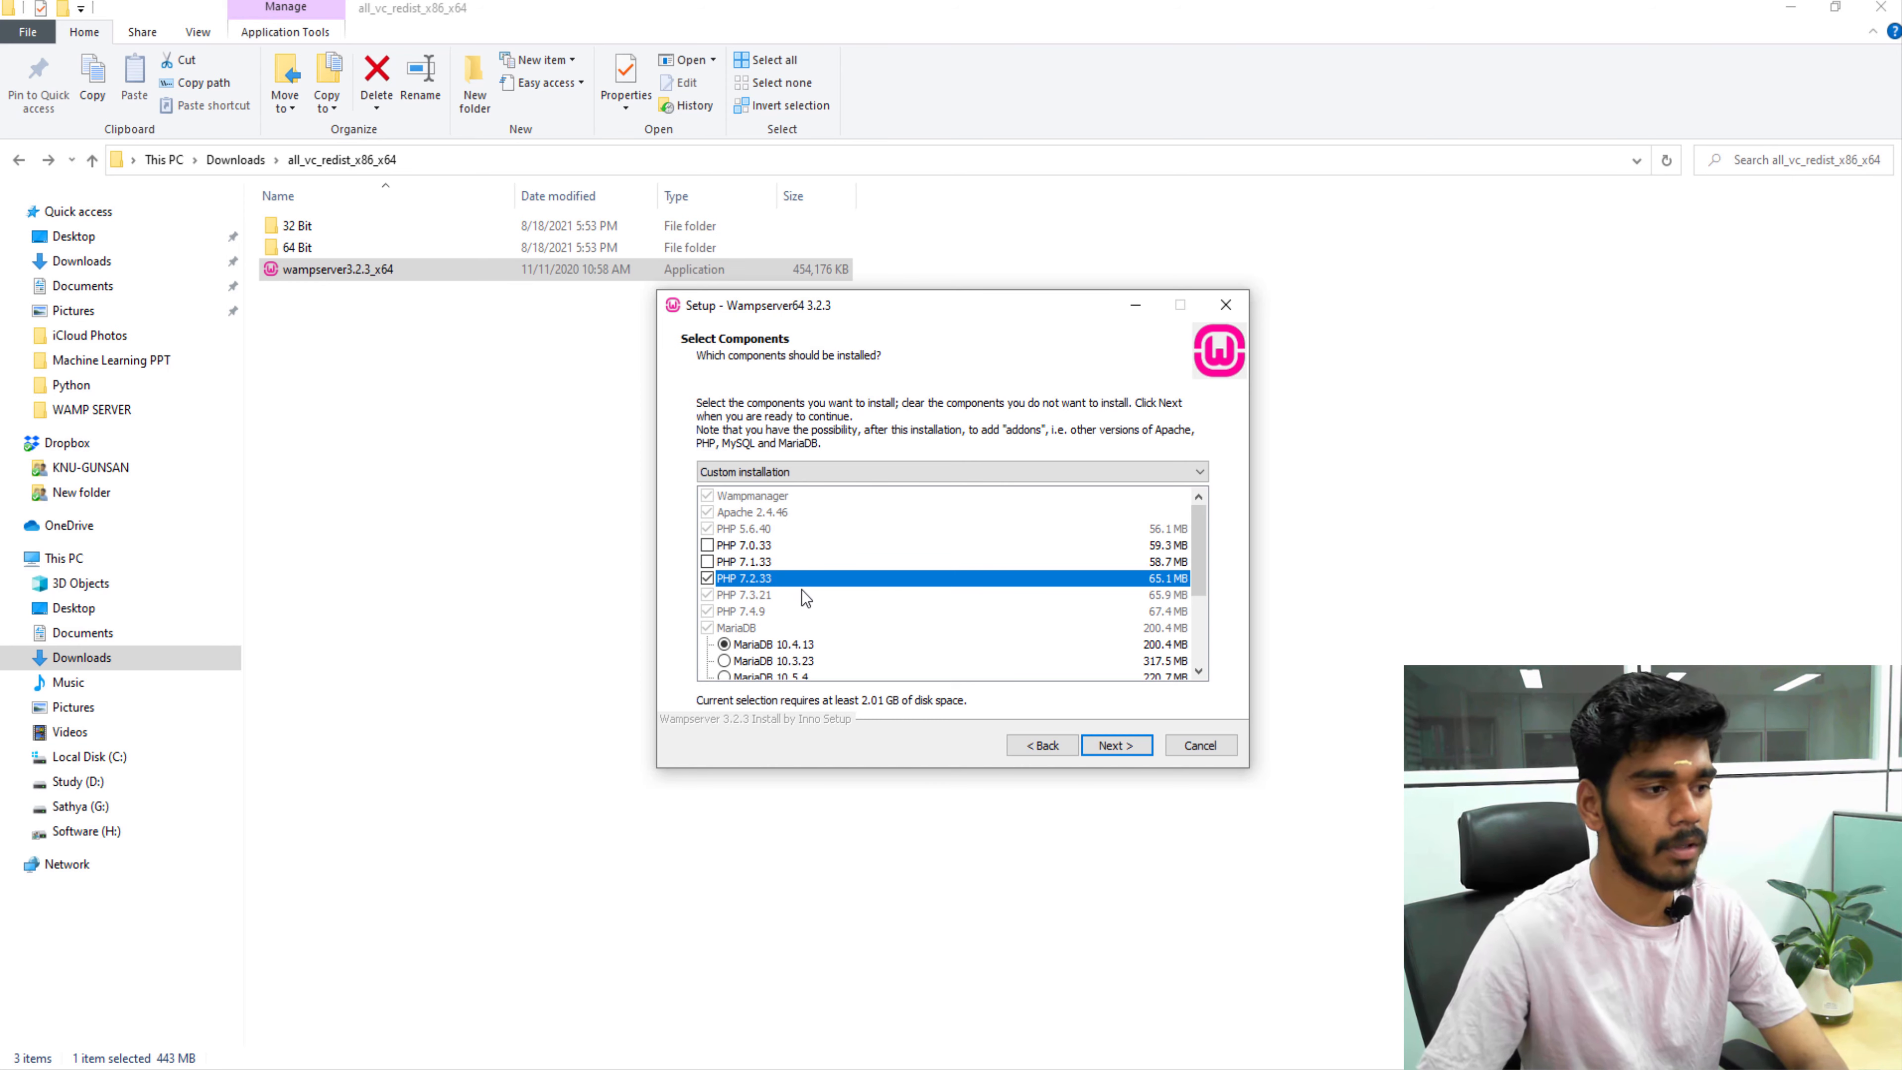
scroll(824, 603, down, 2)
scroll(824, 603, down, 1)
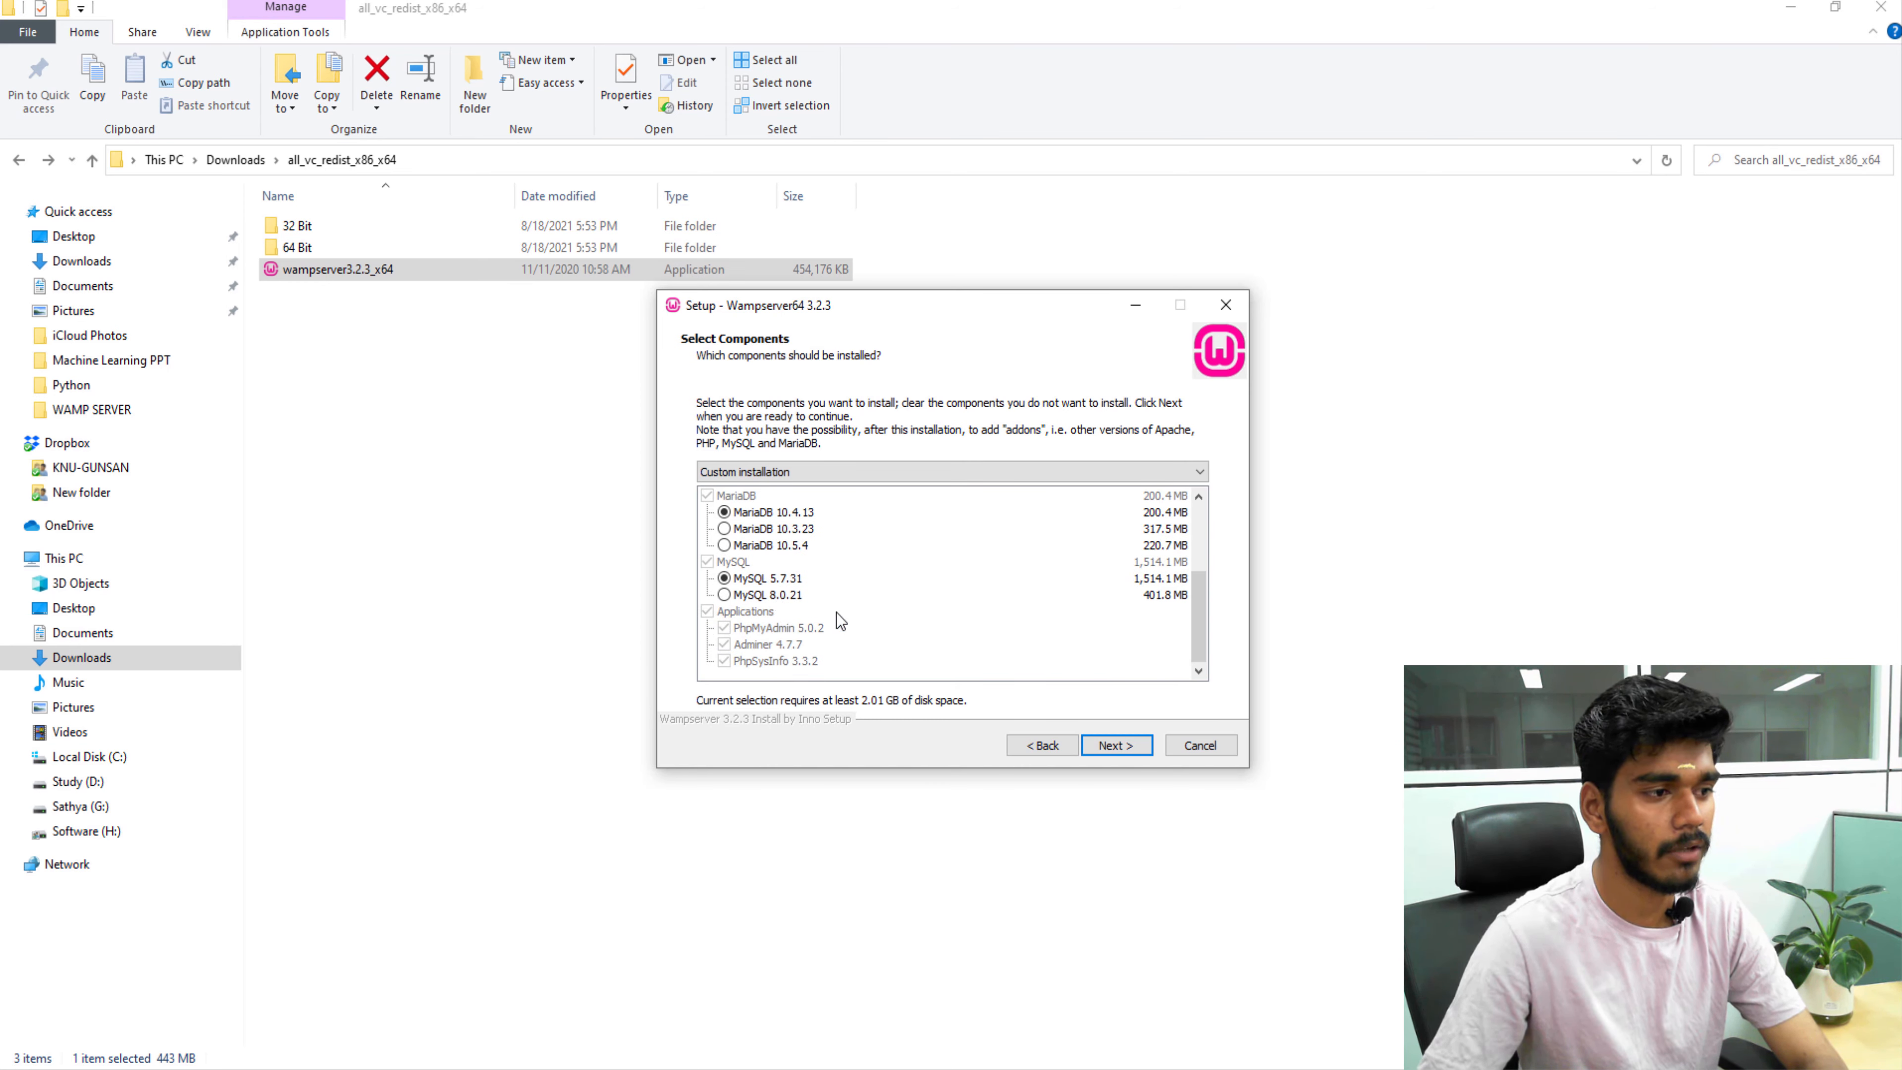
click(1109, 745)
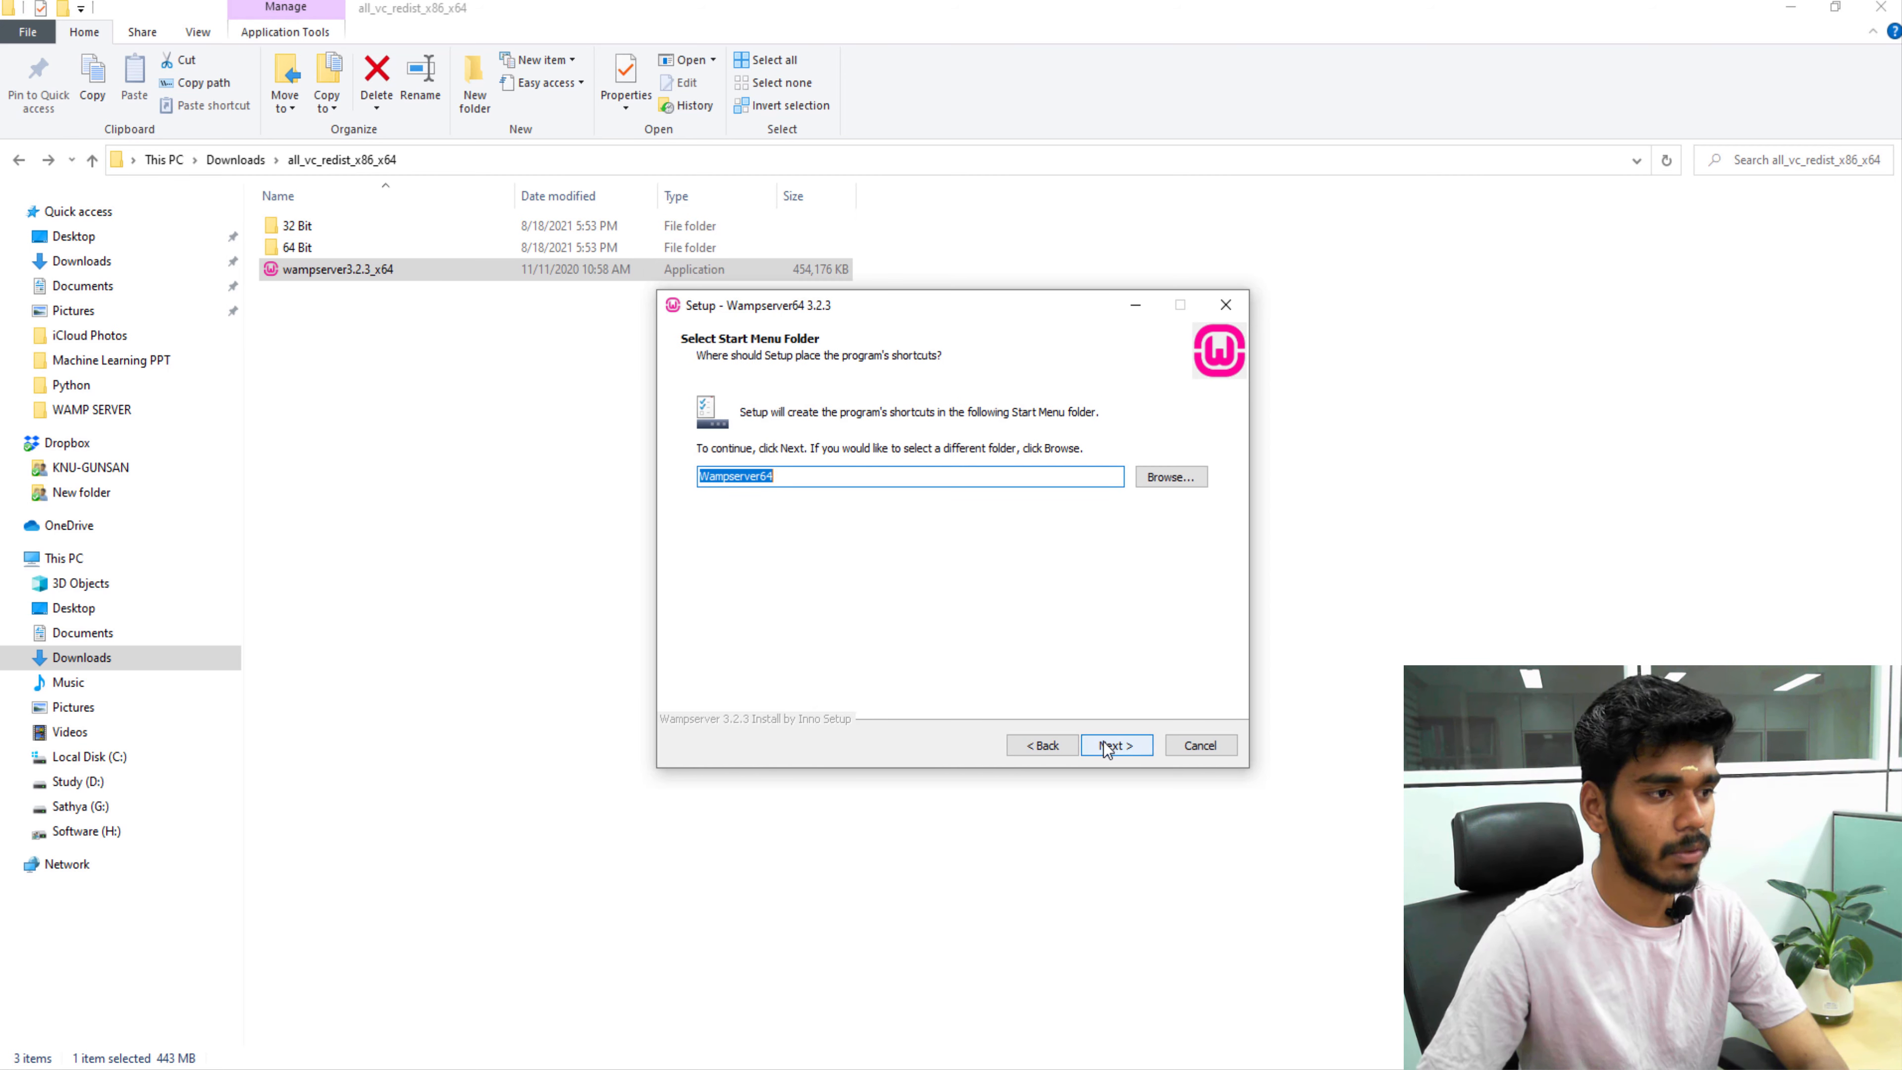
Rename the Start Menu folder to Wampserver and continue to the Ready to Install summary.
click(825, 477)
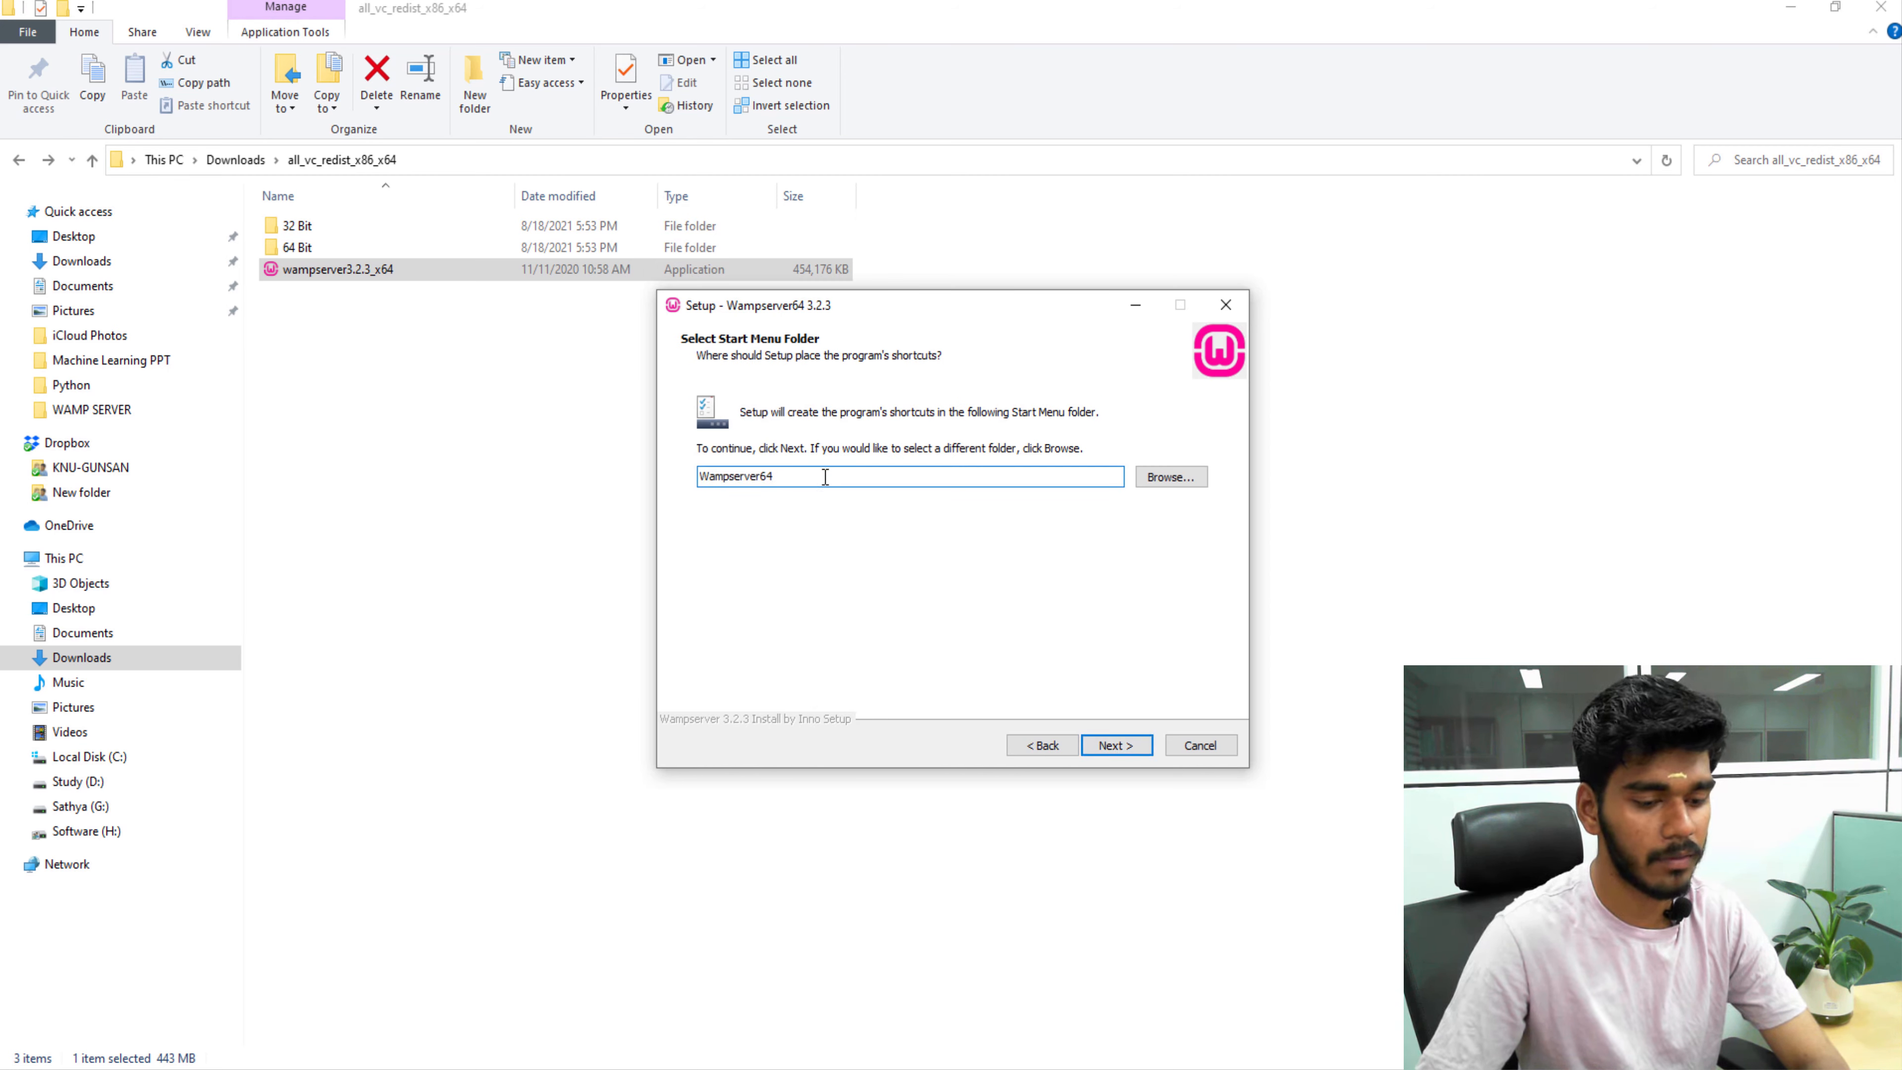
key(BackSpace)
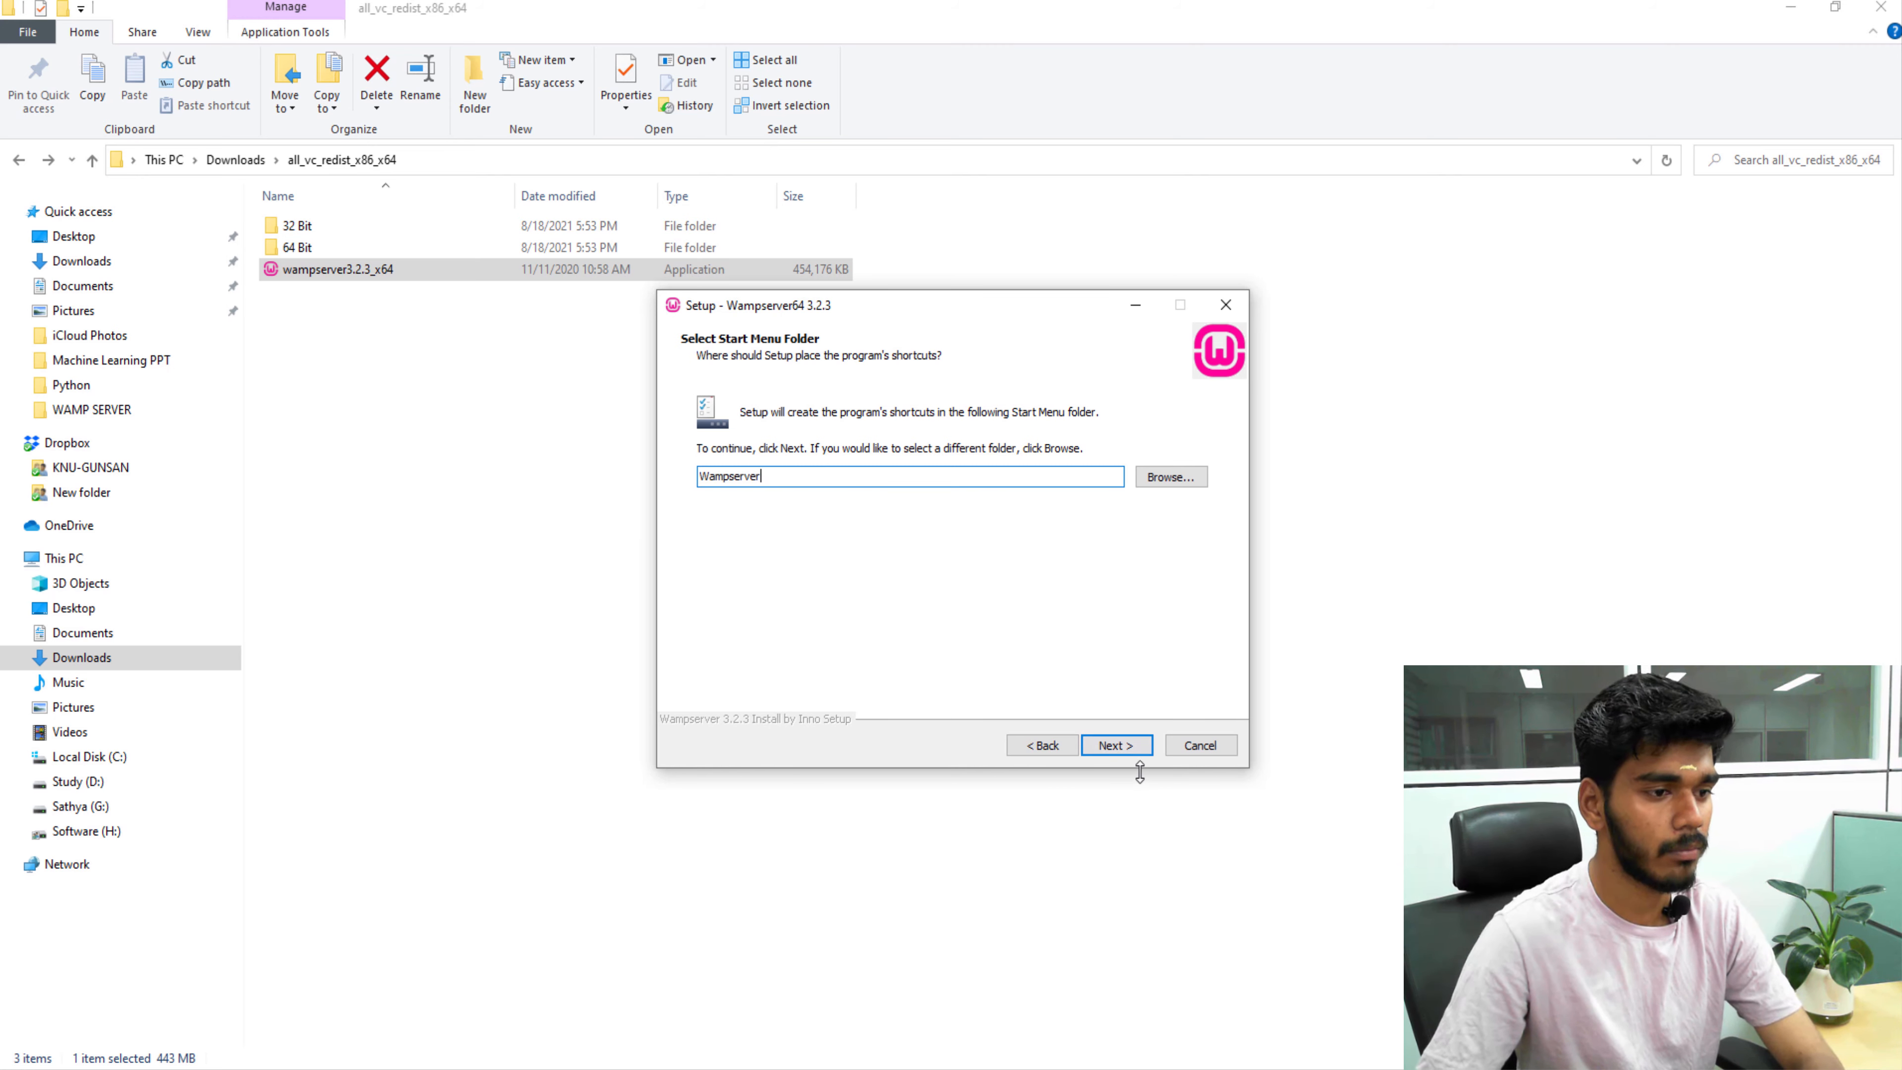
click(1129, 749)
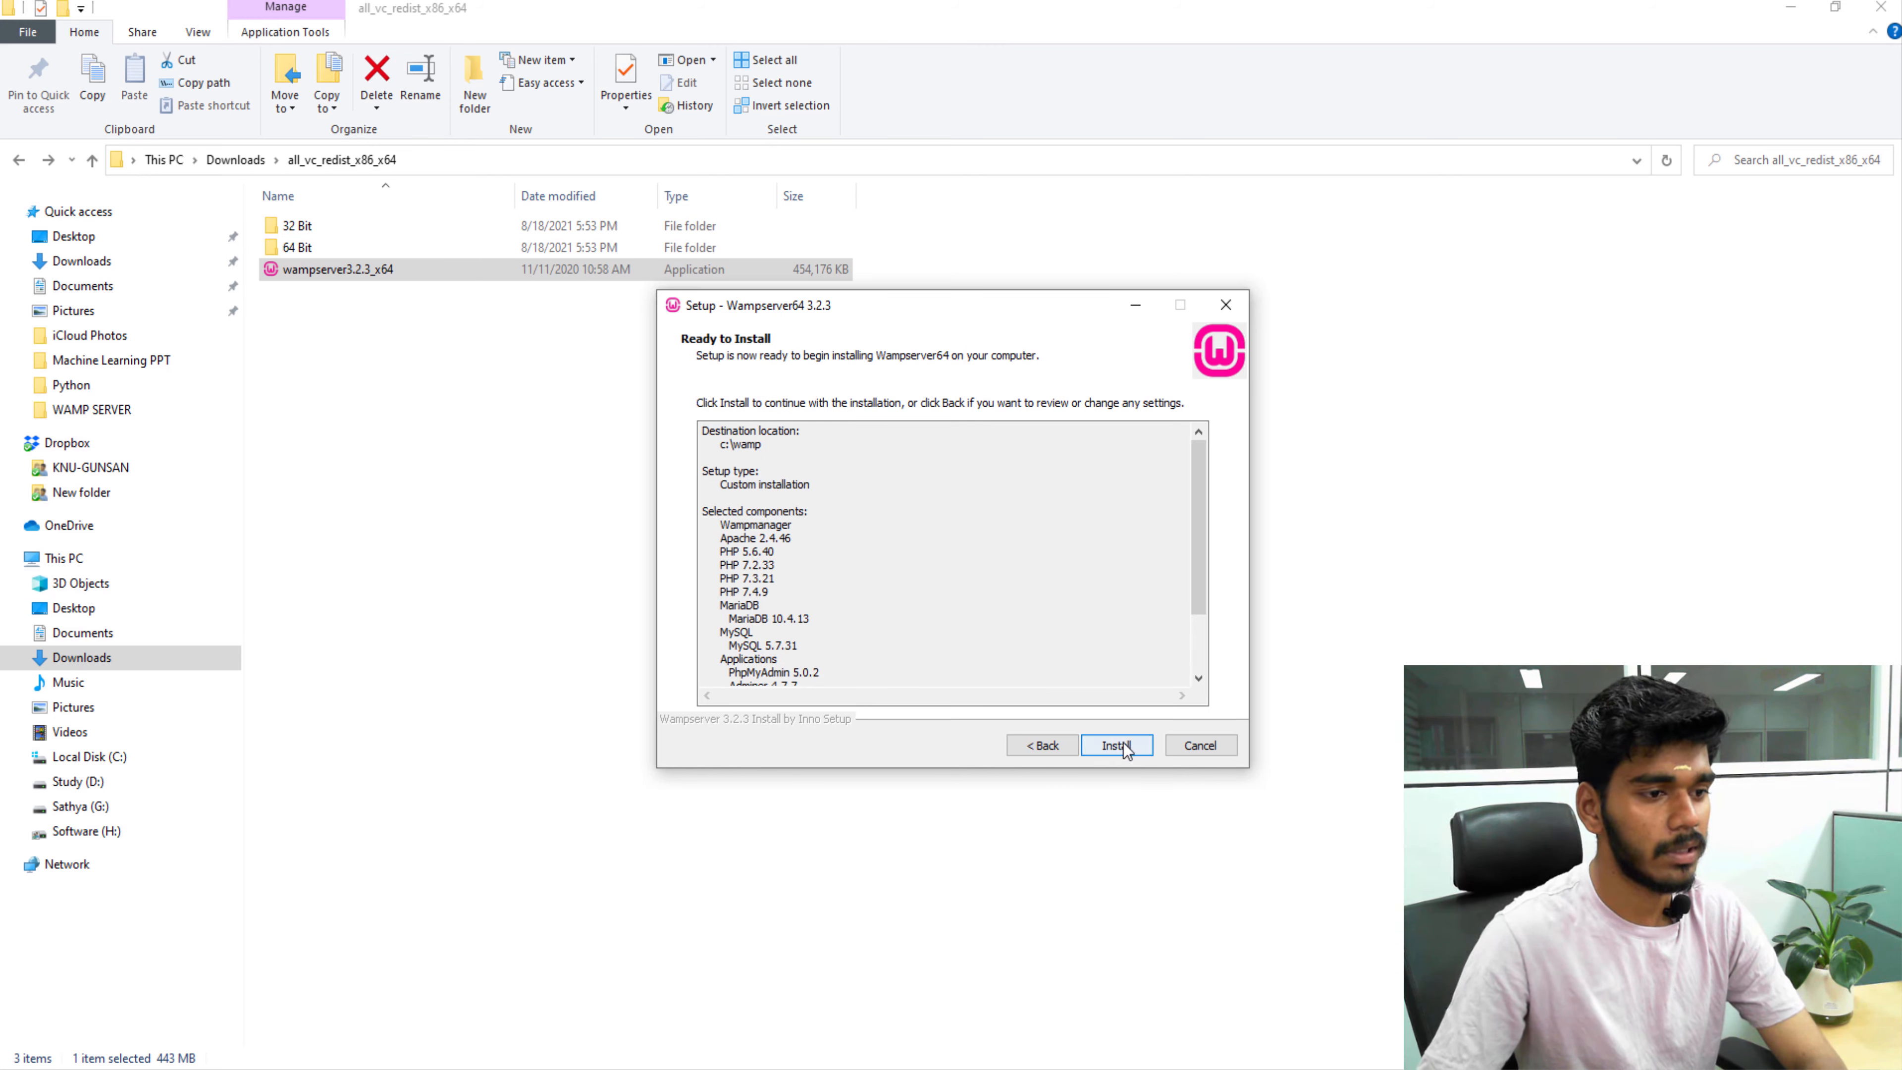
Start the installation and choose to browse the C: drive for a different default browser.
click(1123, 748)
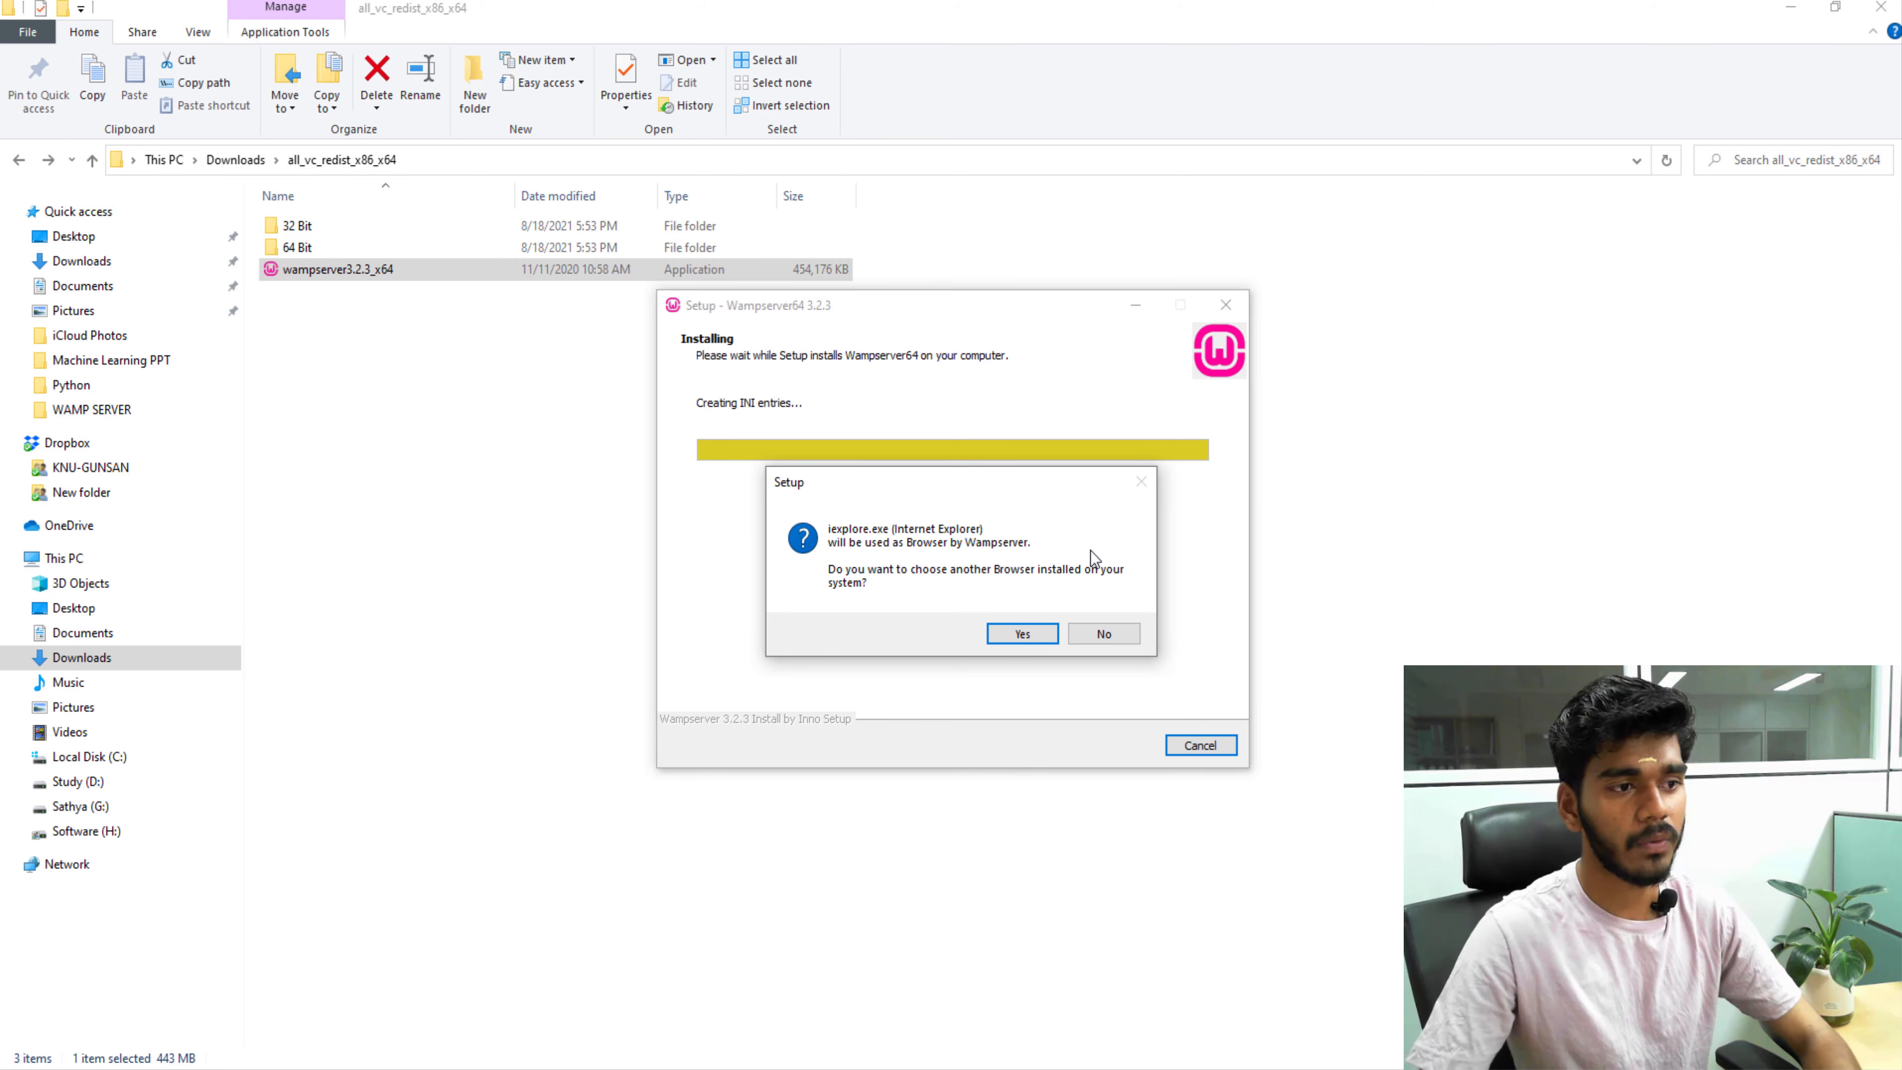
click(1023, 634)
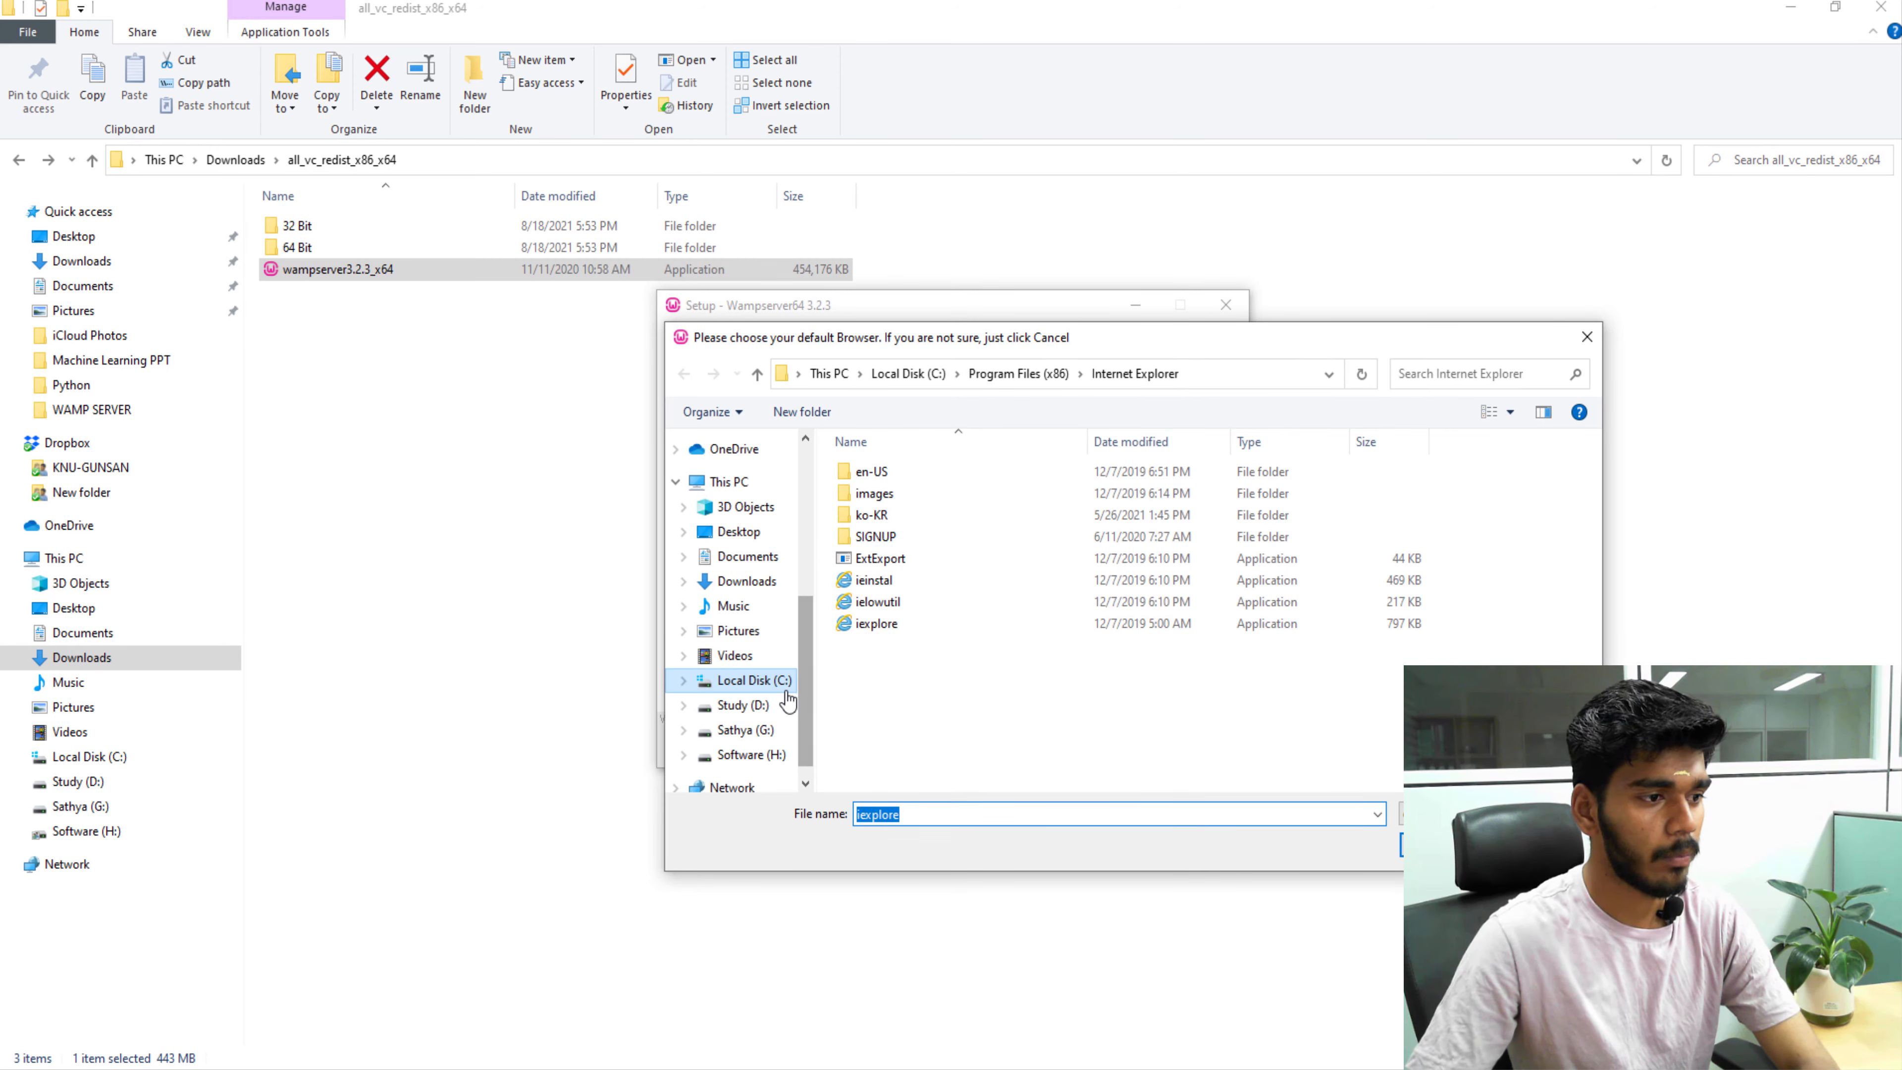
click(755, 679)
Select chrome.exe in Program Files\Google\Chrome\Application as Wampserver's default browser.
double_click(902, 560)
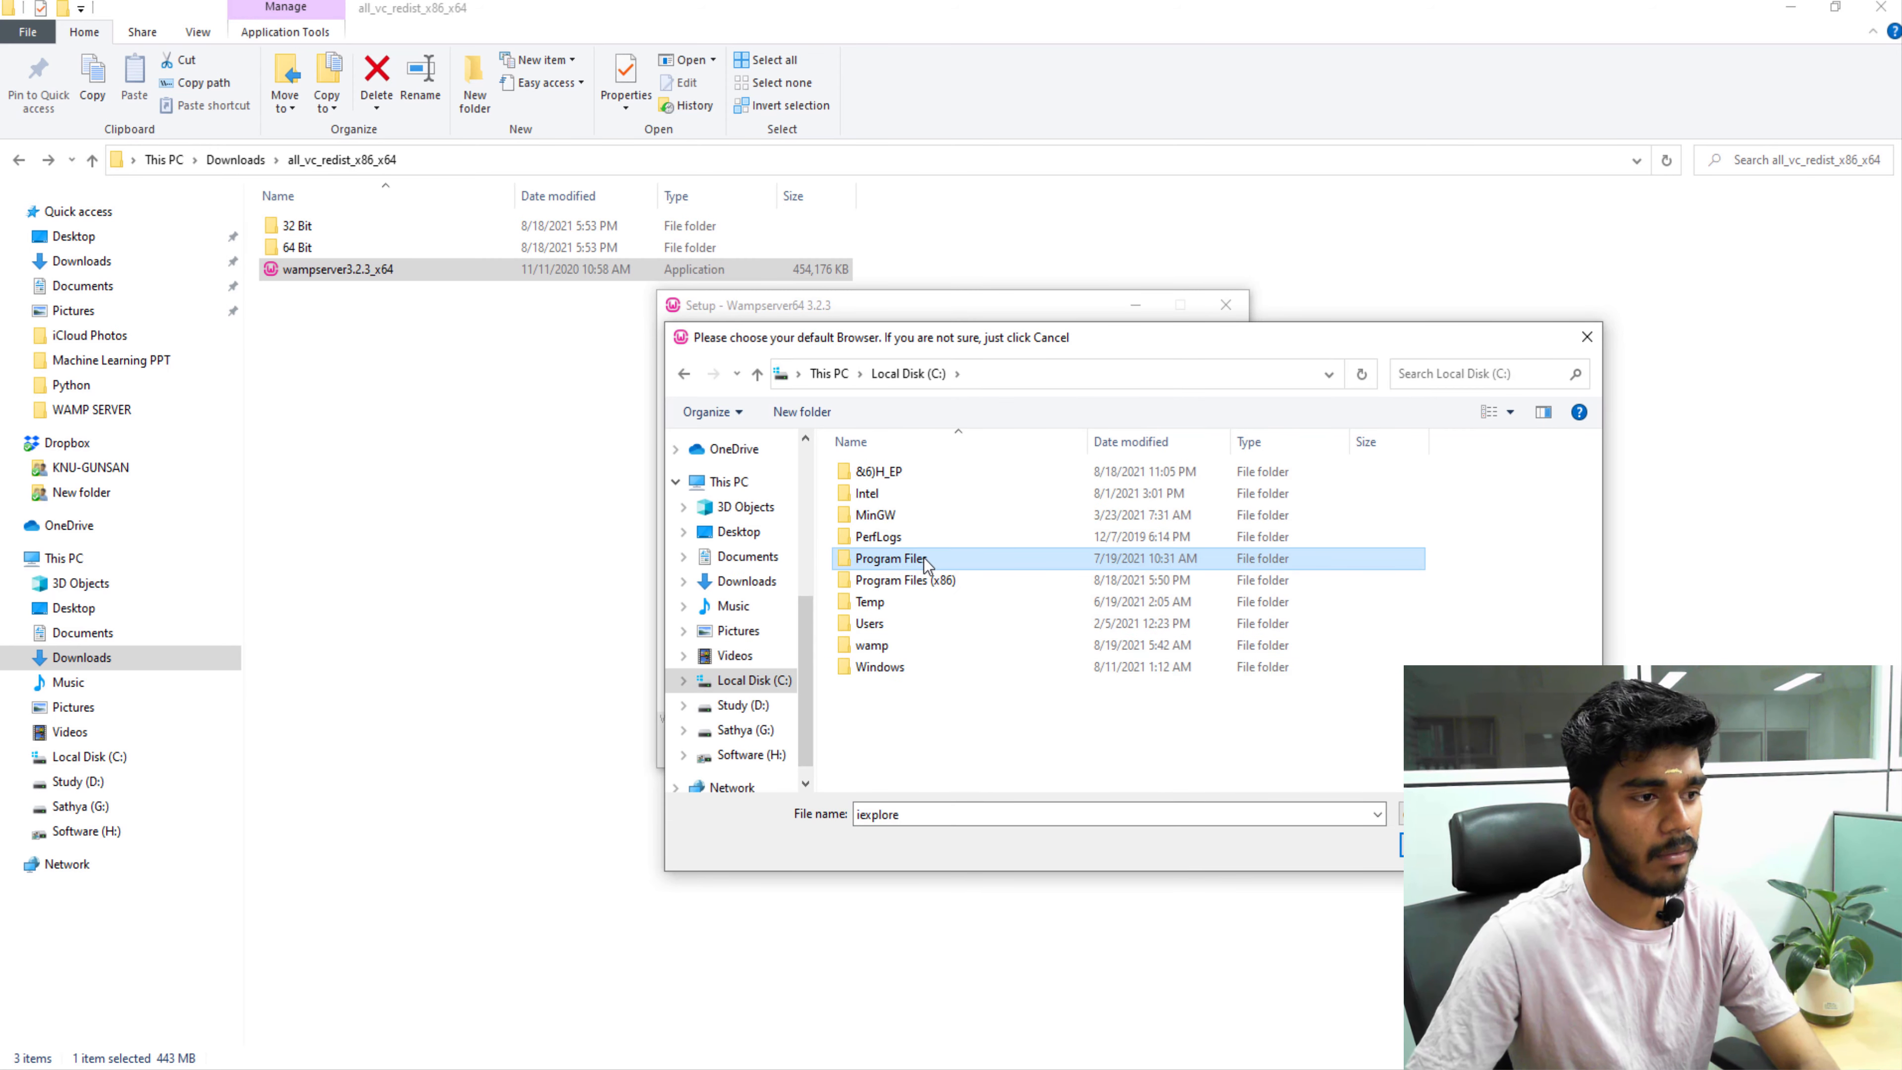
double_click(895, 625)
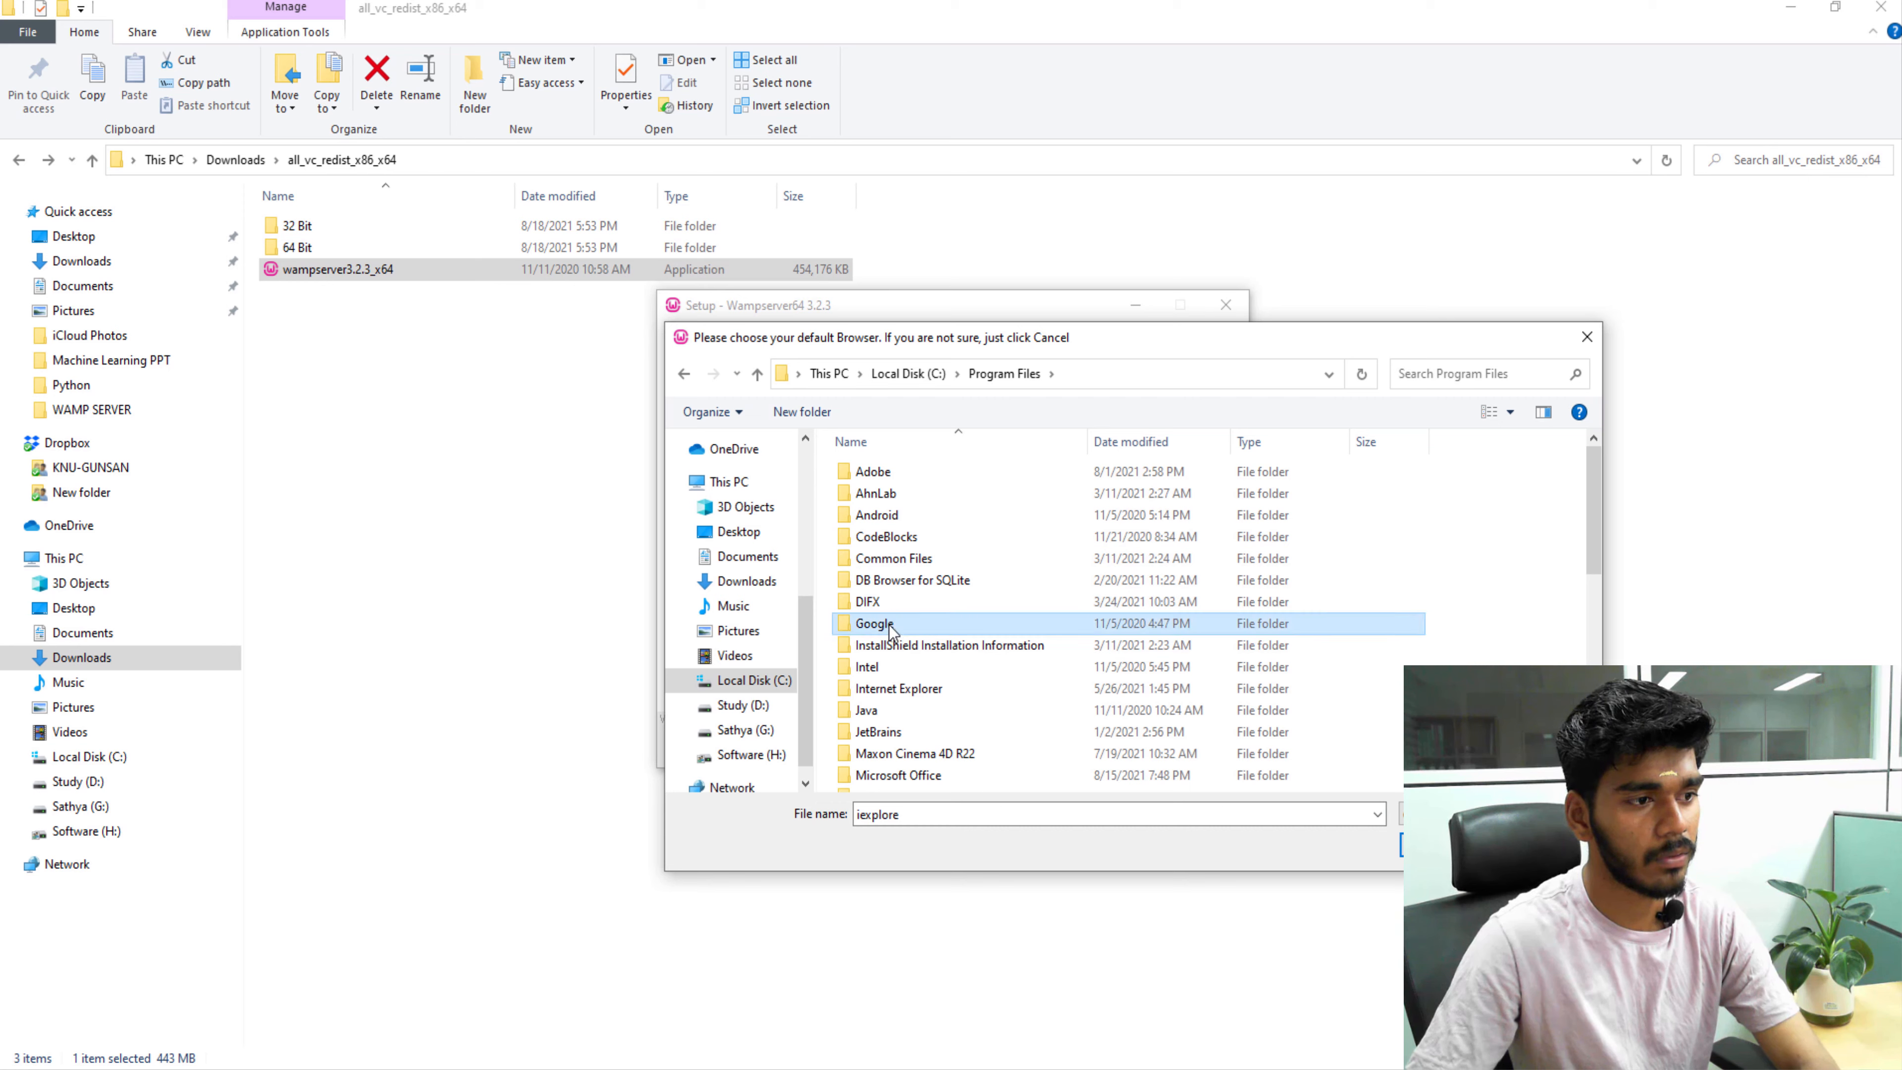
double_click(895, 472)
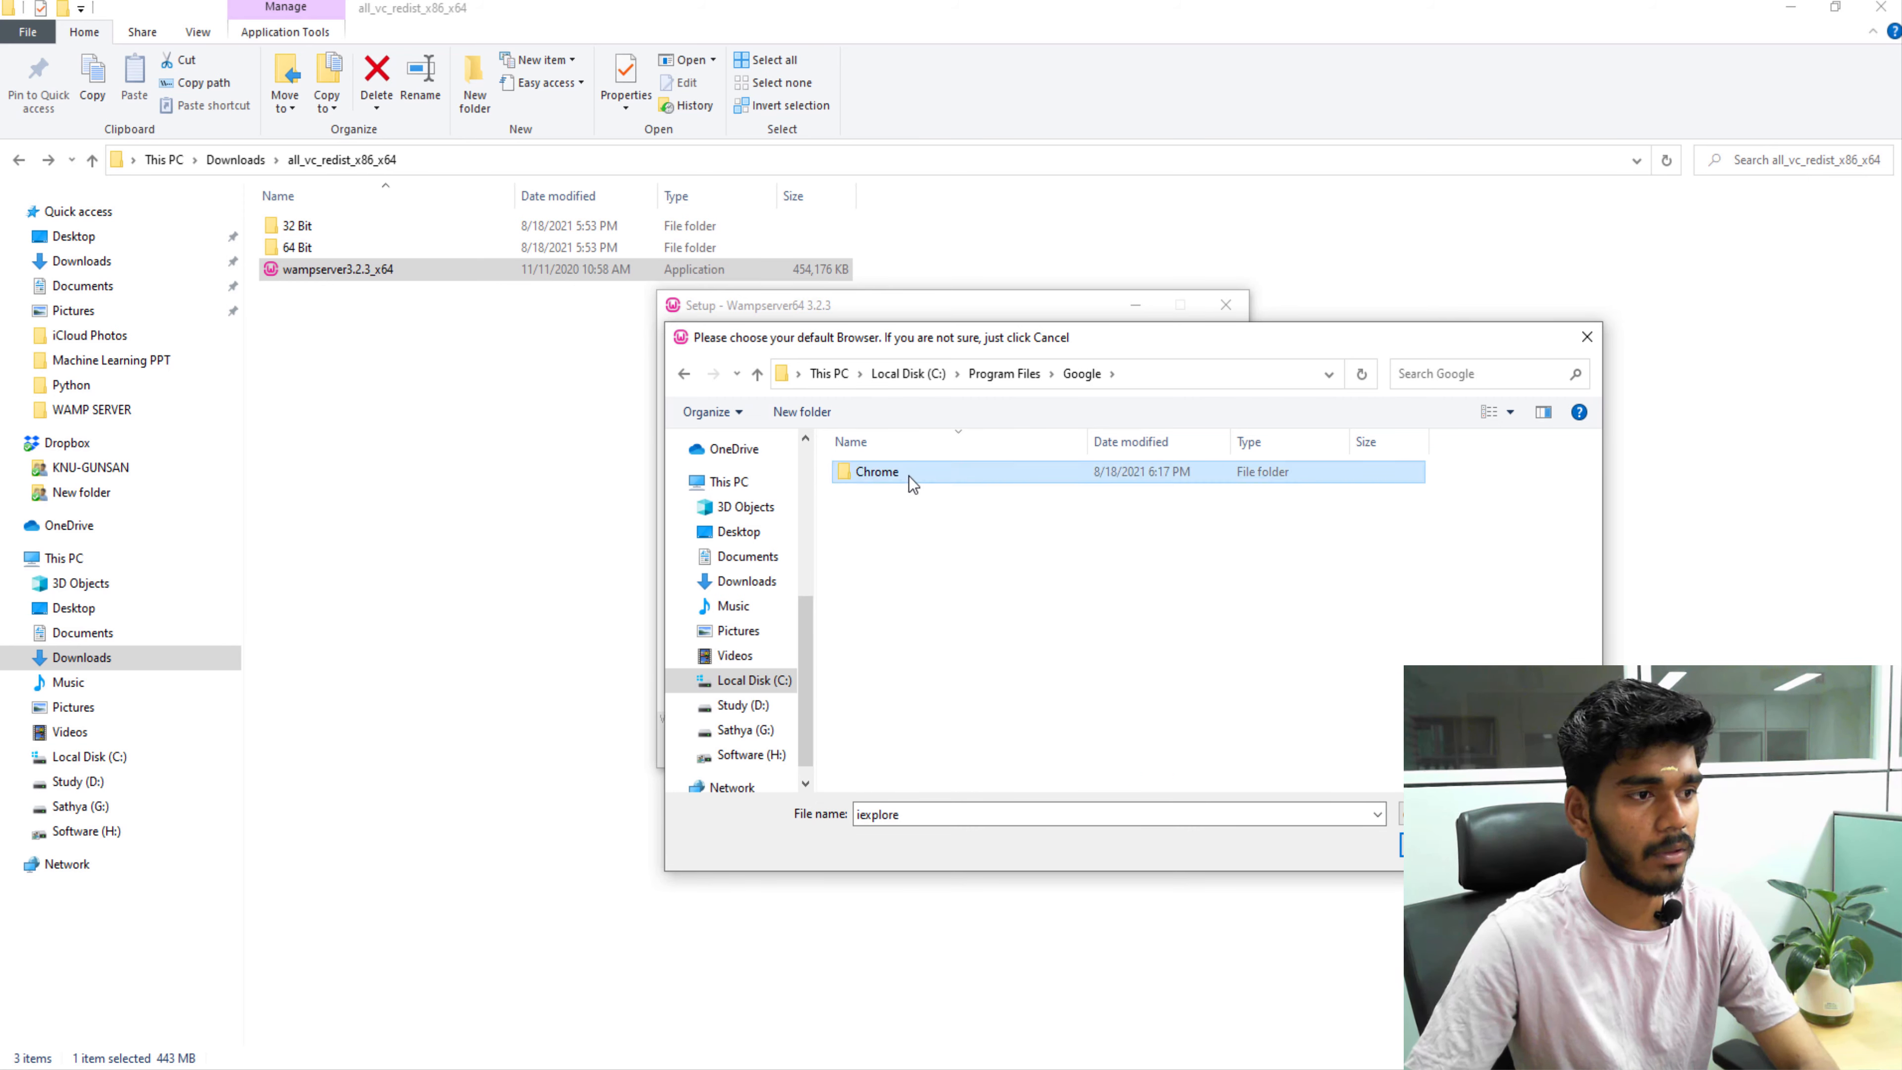
double_click(915, 477)
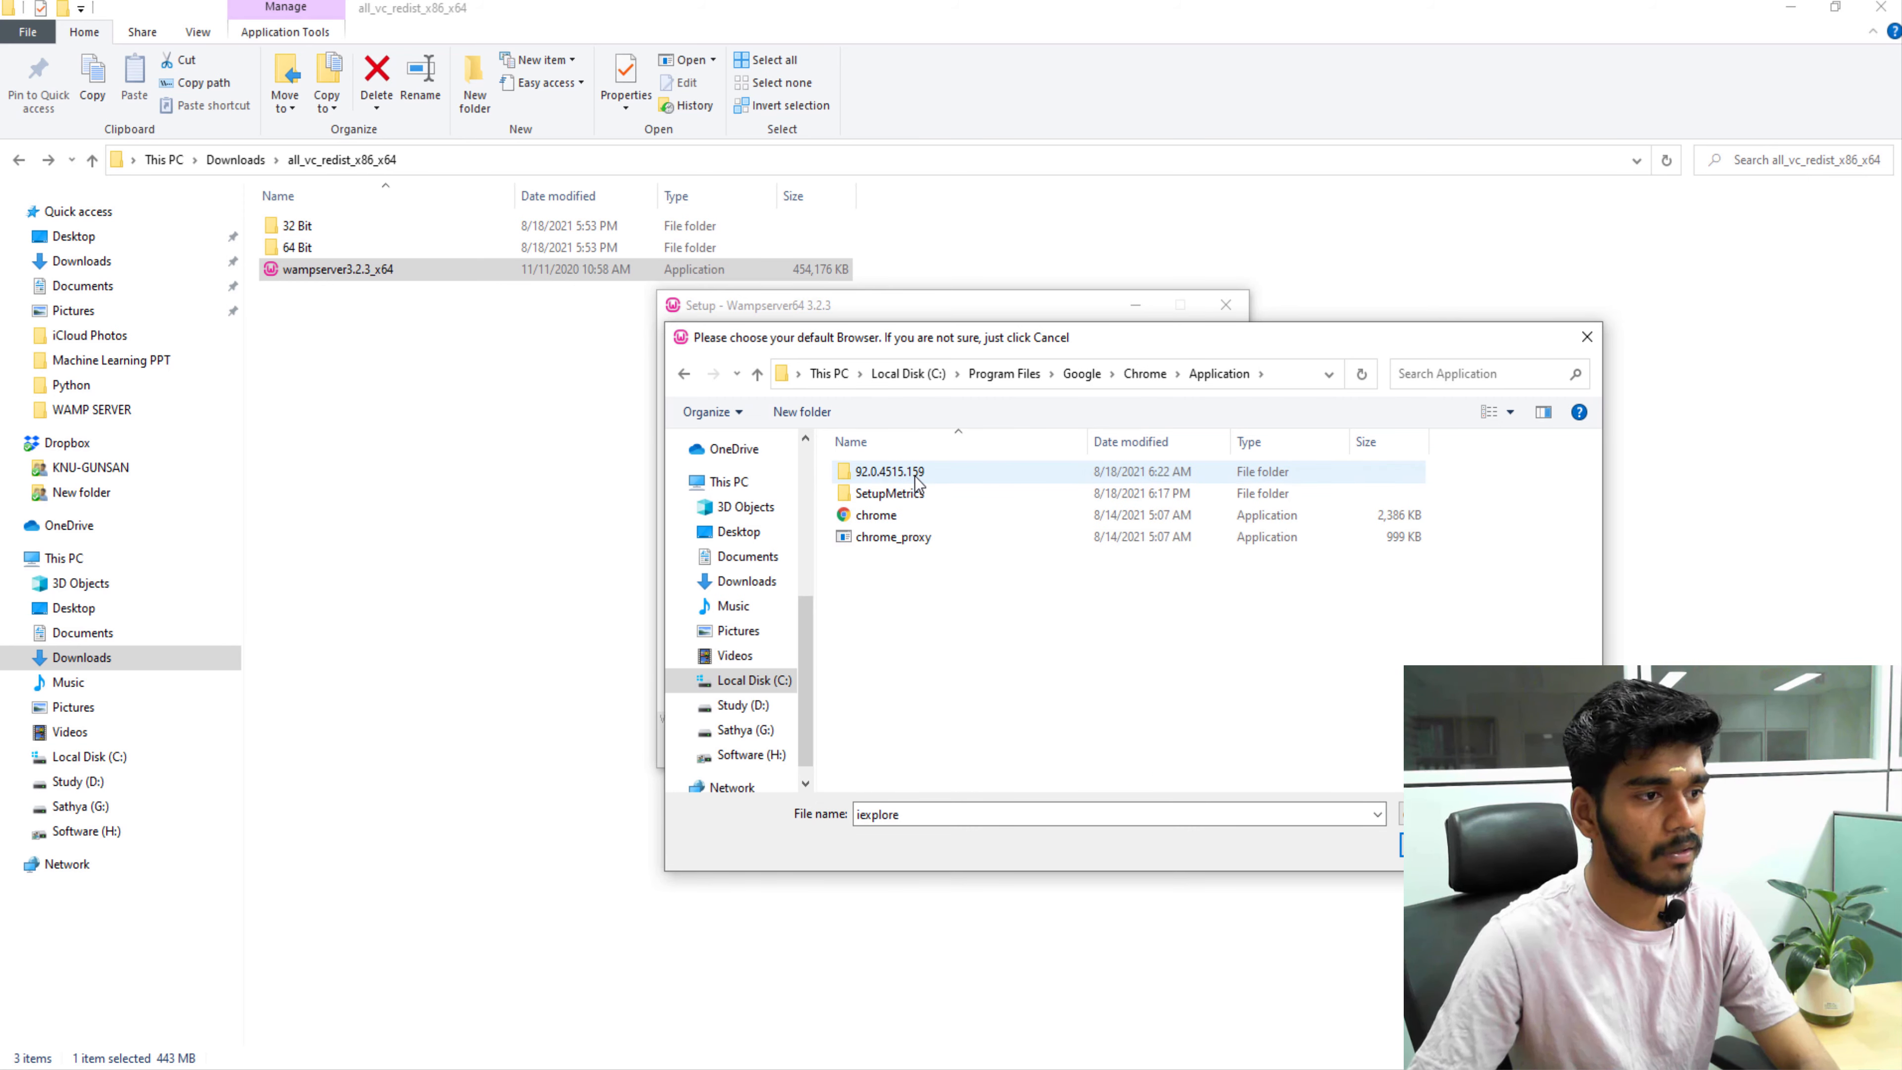
click(902, 519)
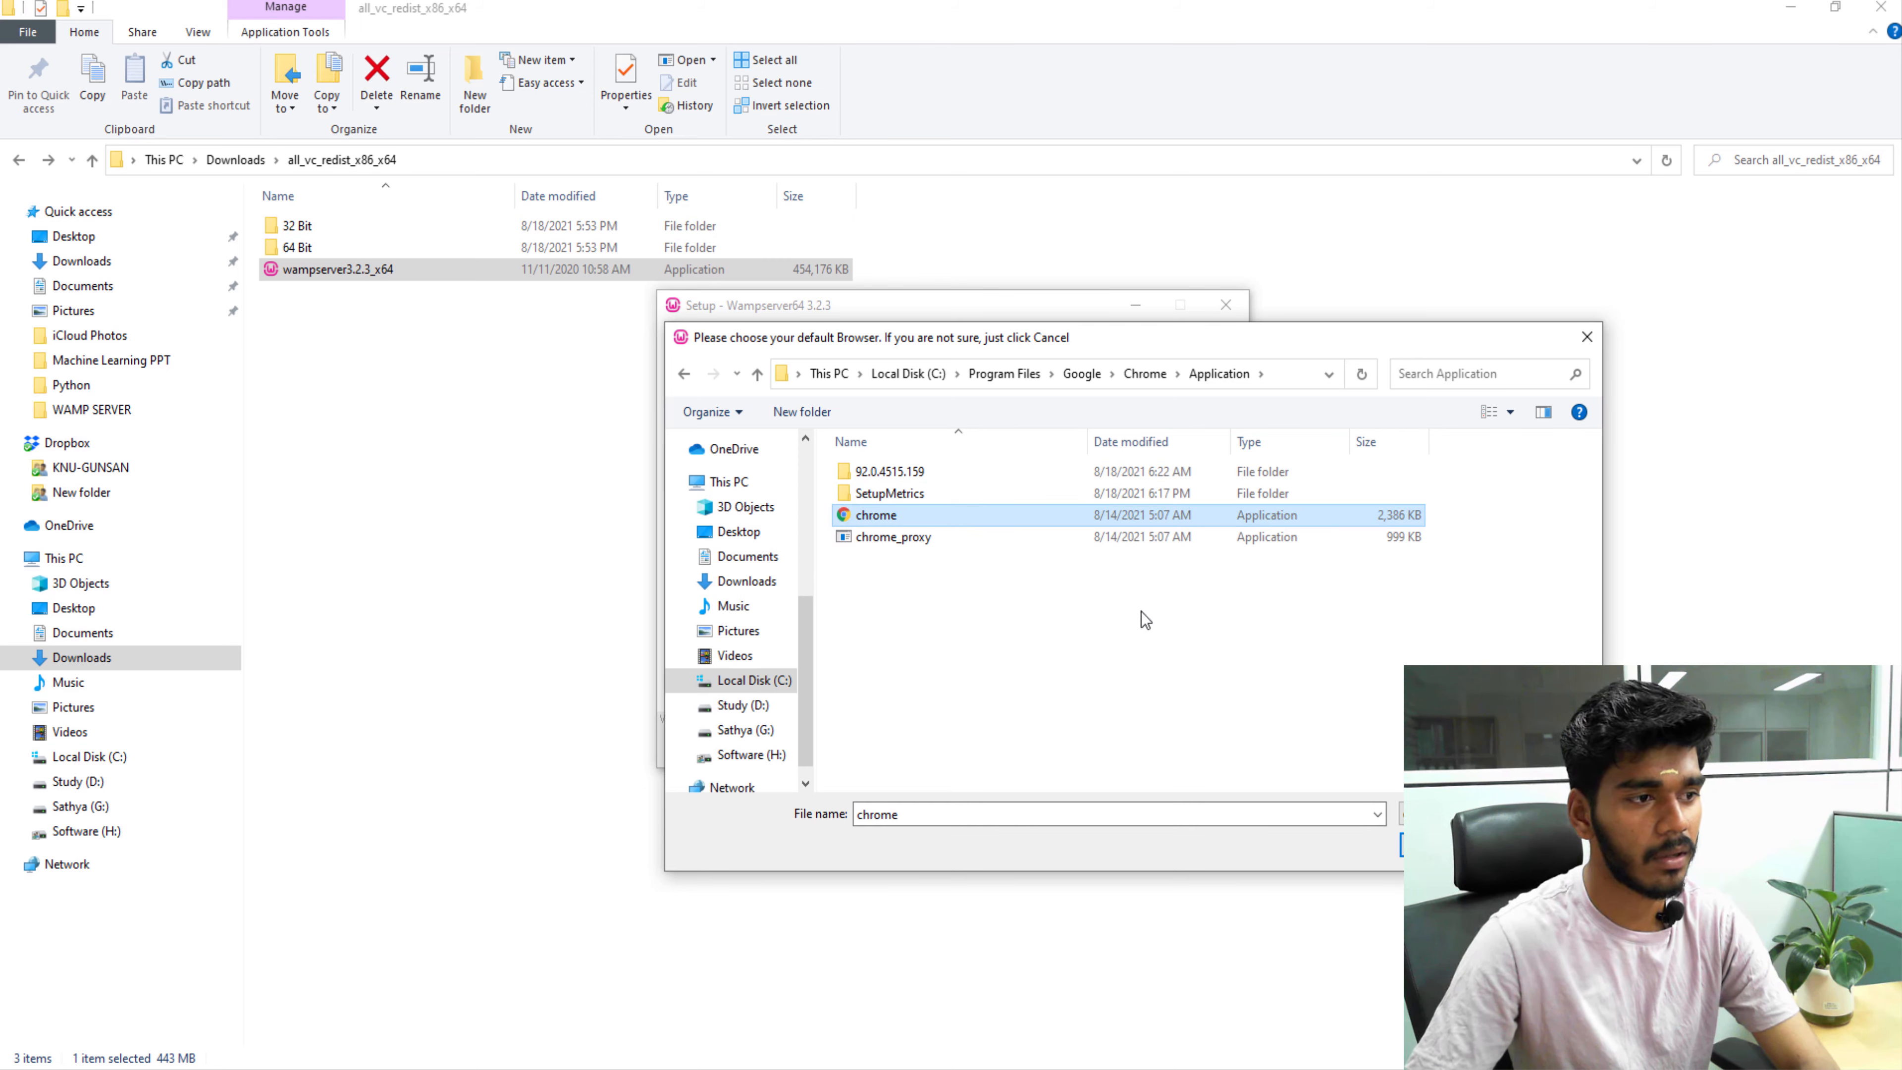
click(1445, 845)
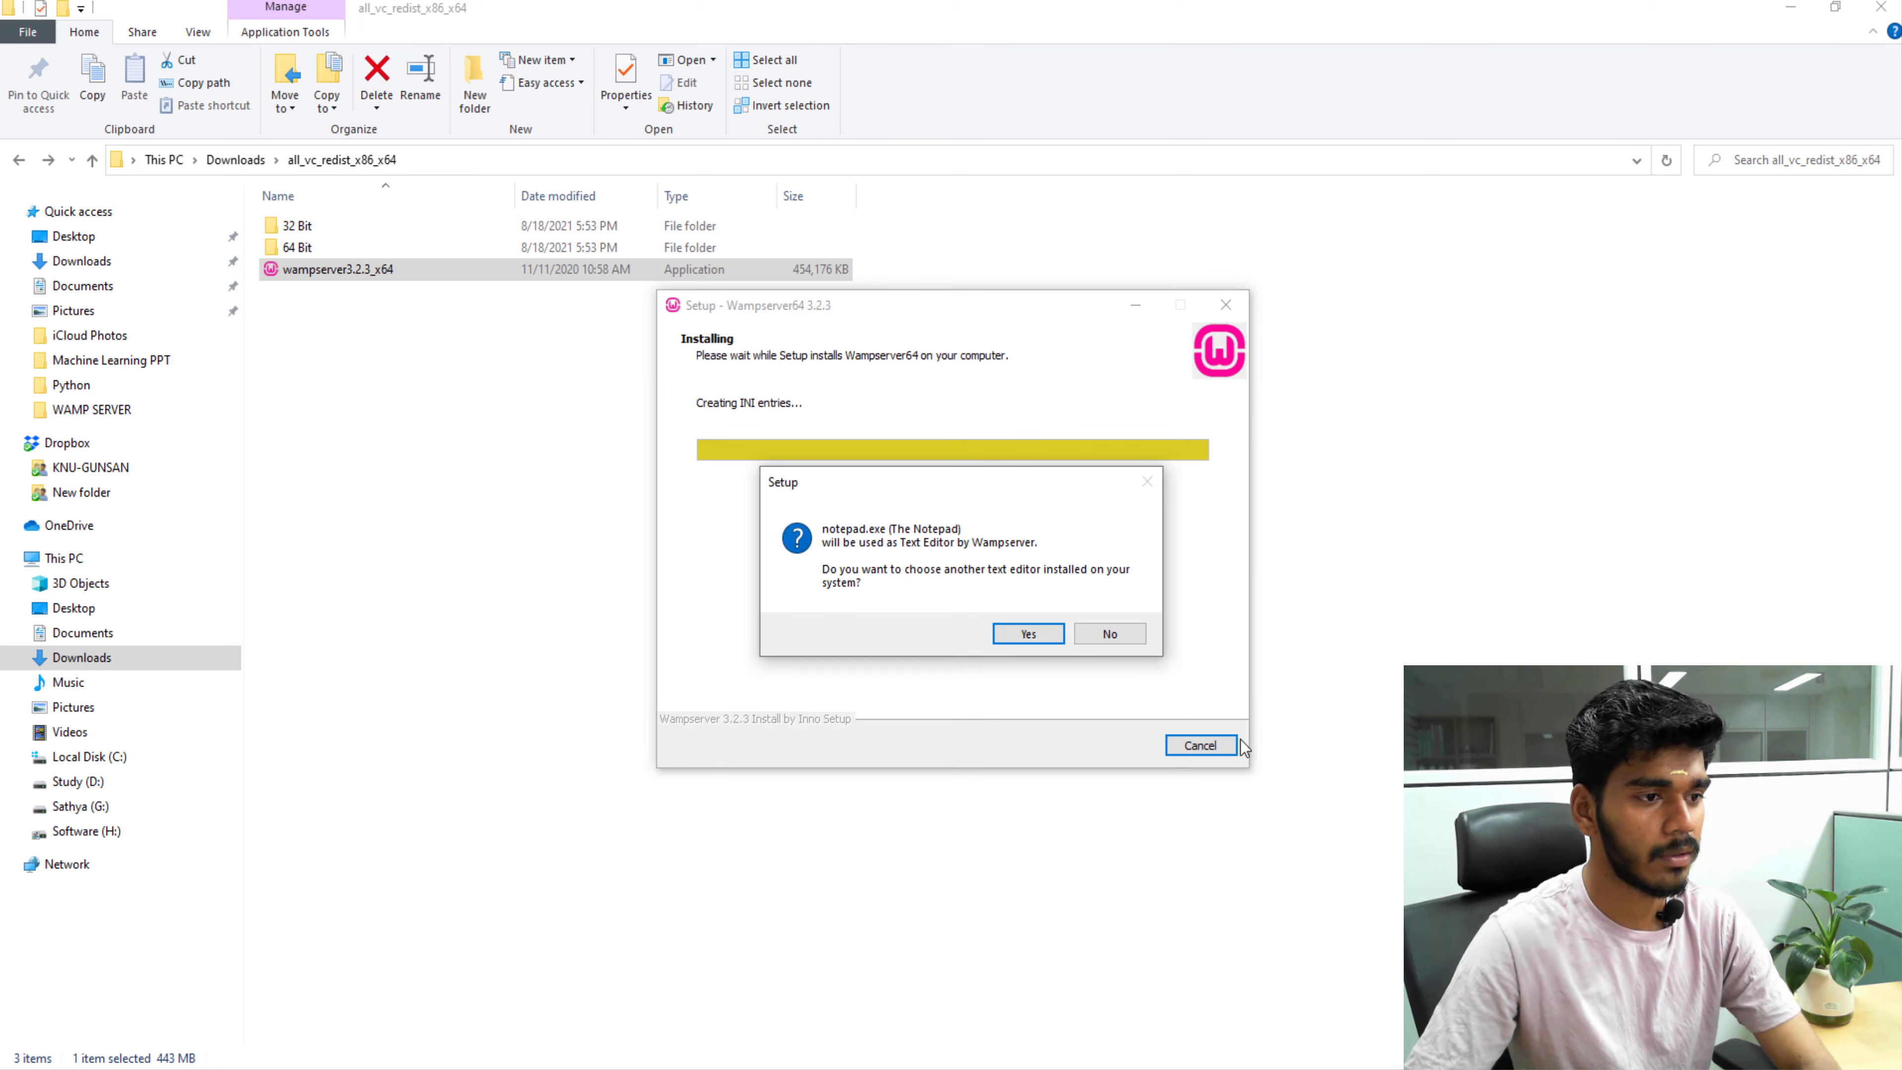
Decline replacing notepad.exe, then complete and close the Wampserver setup wizard.
click(1125, 629)
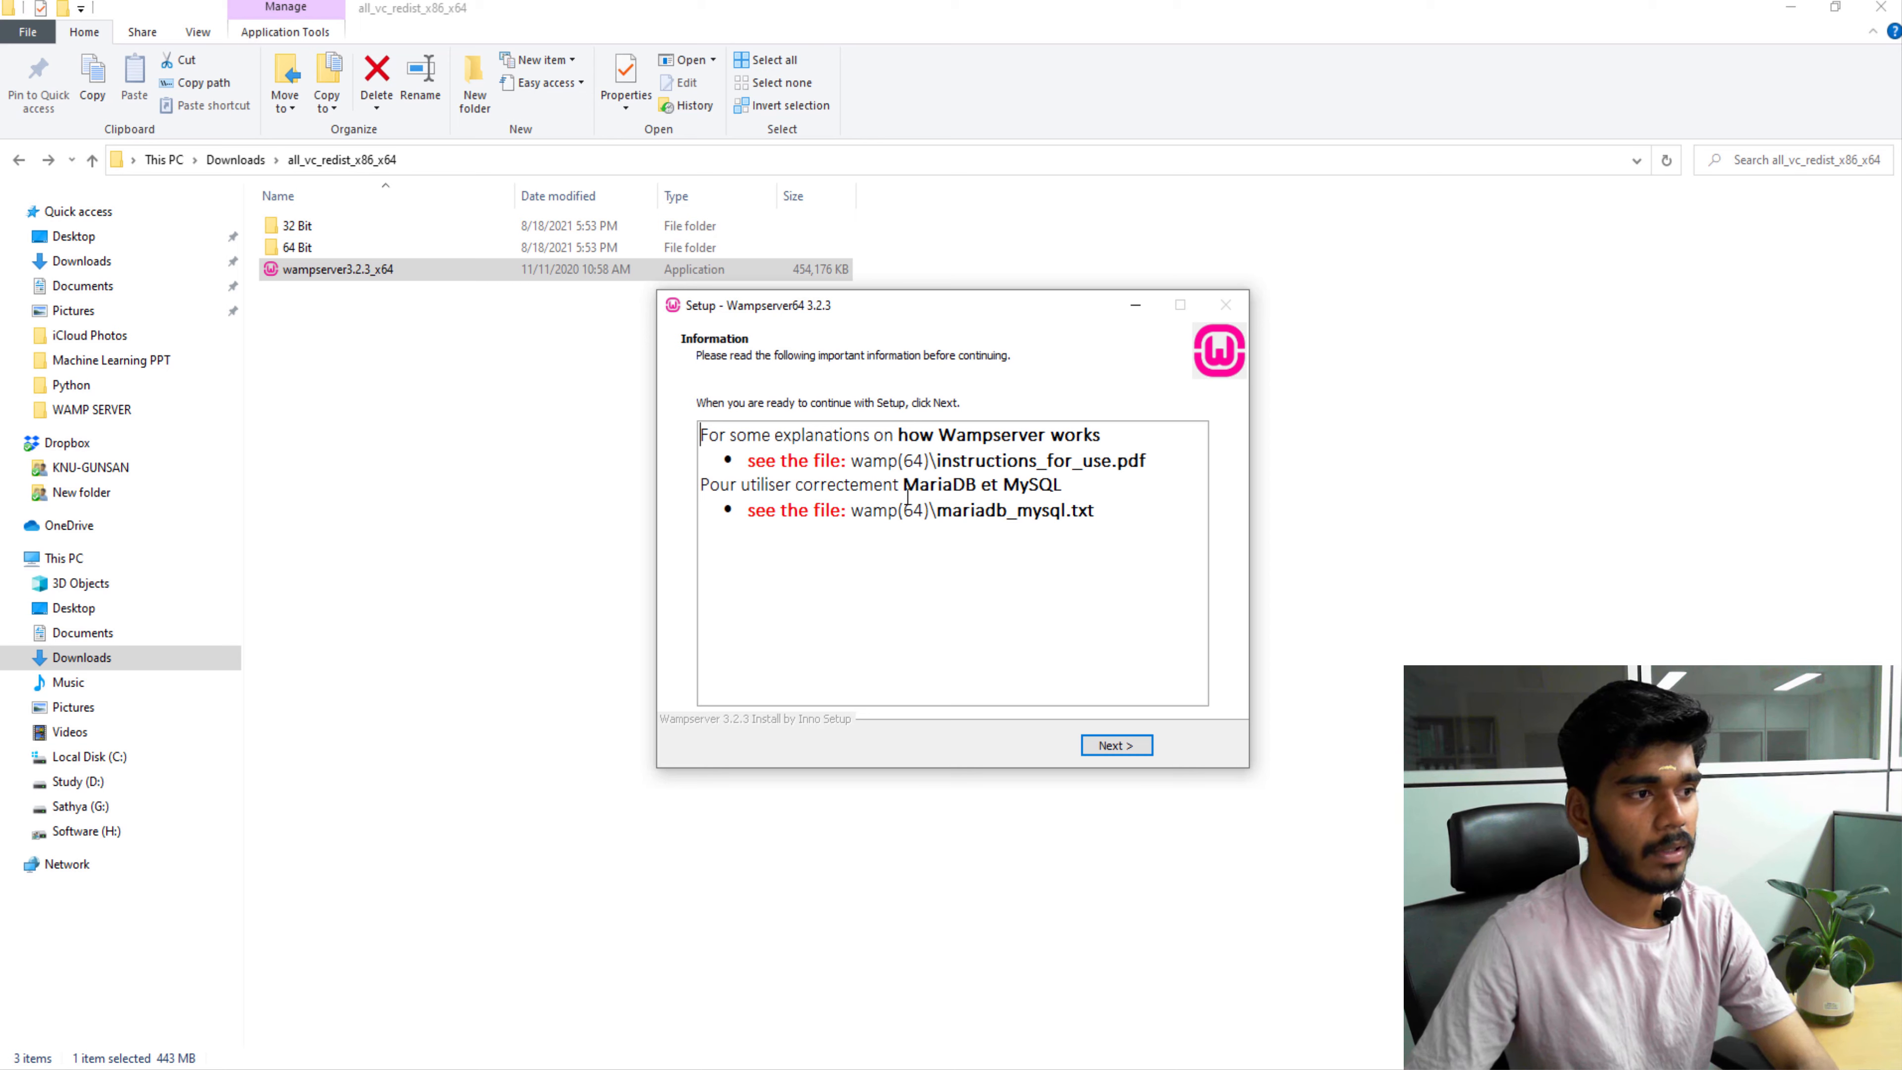
click(1119, 746)
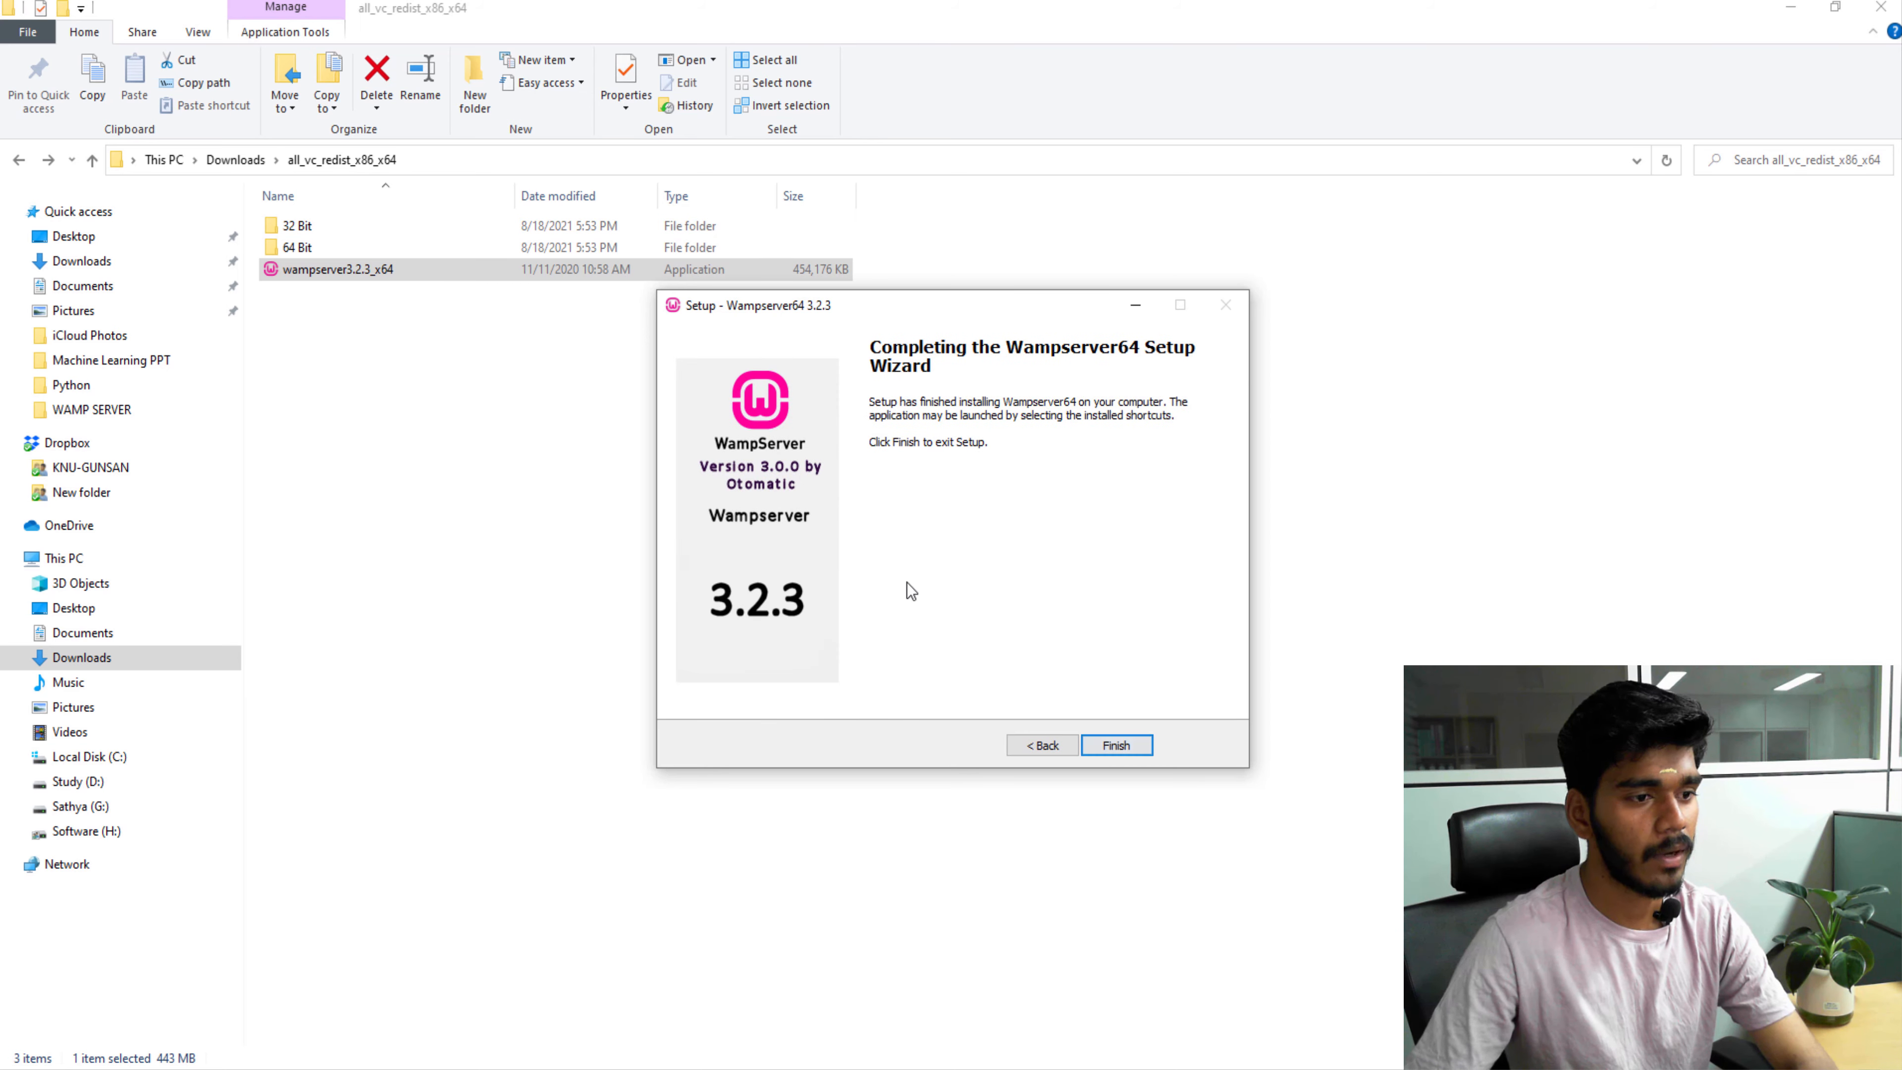
click(1116, 745)
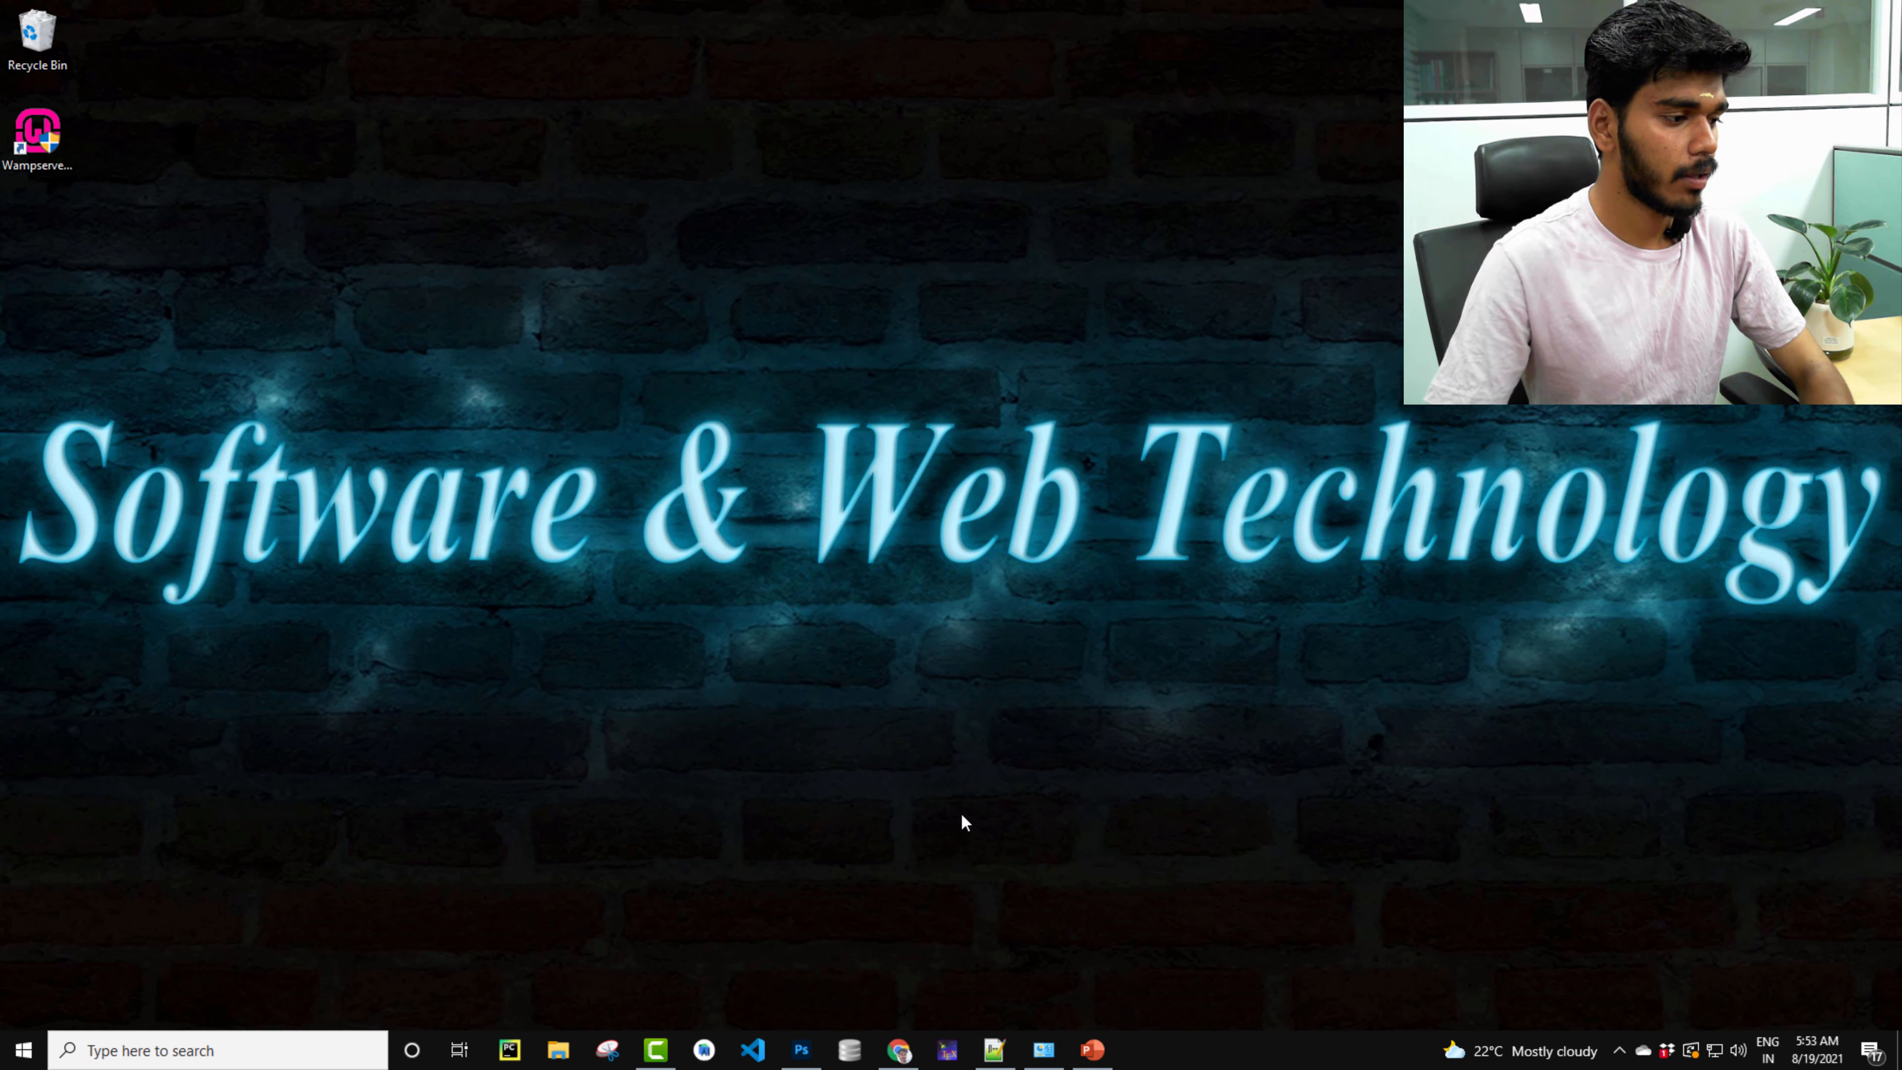
Search 'wamp' to launch Wampserver64, then show its tray menu with Apache, PHP, MySQL and MariaDB.
click(285, 1064)
text(wa)
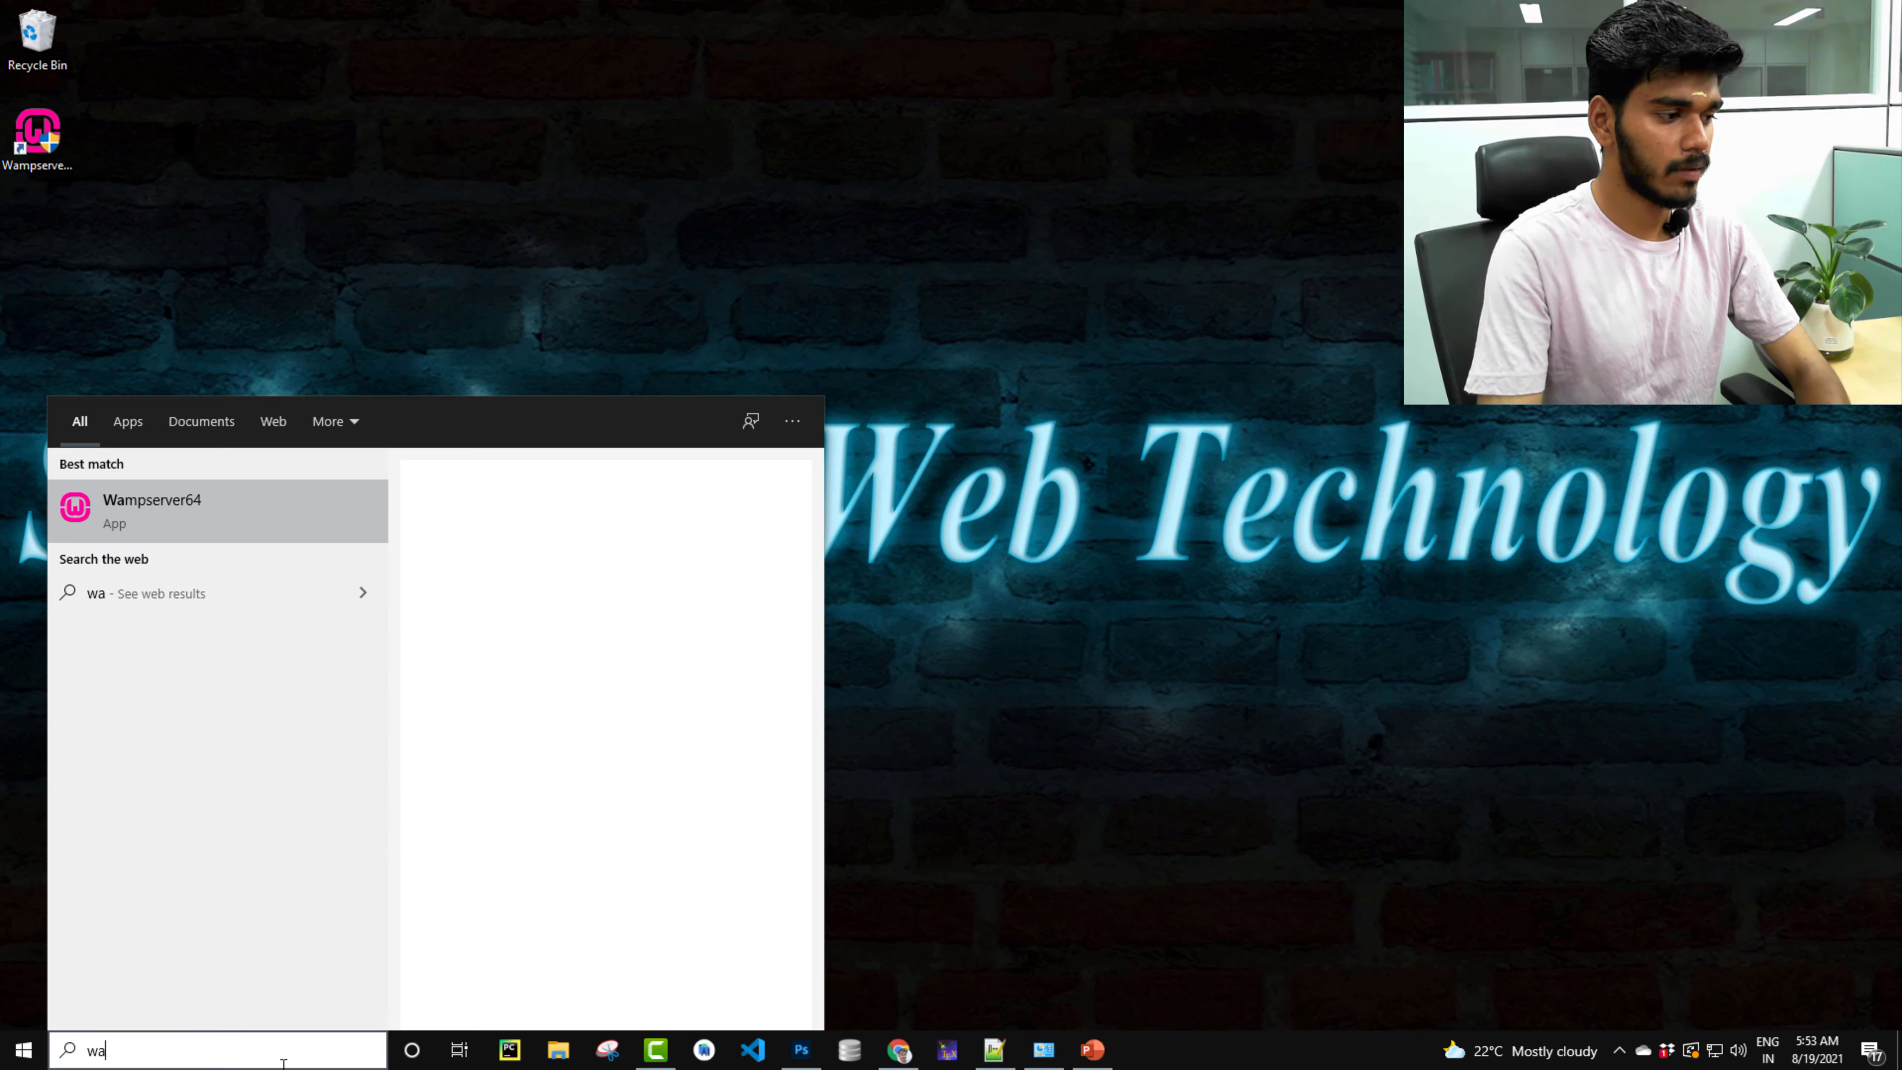
text(mp)
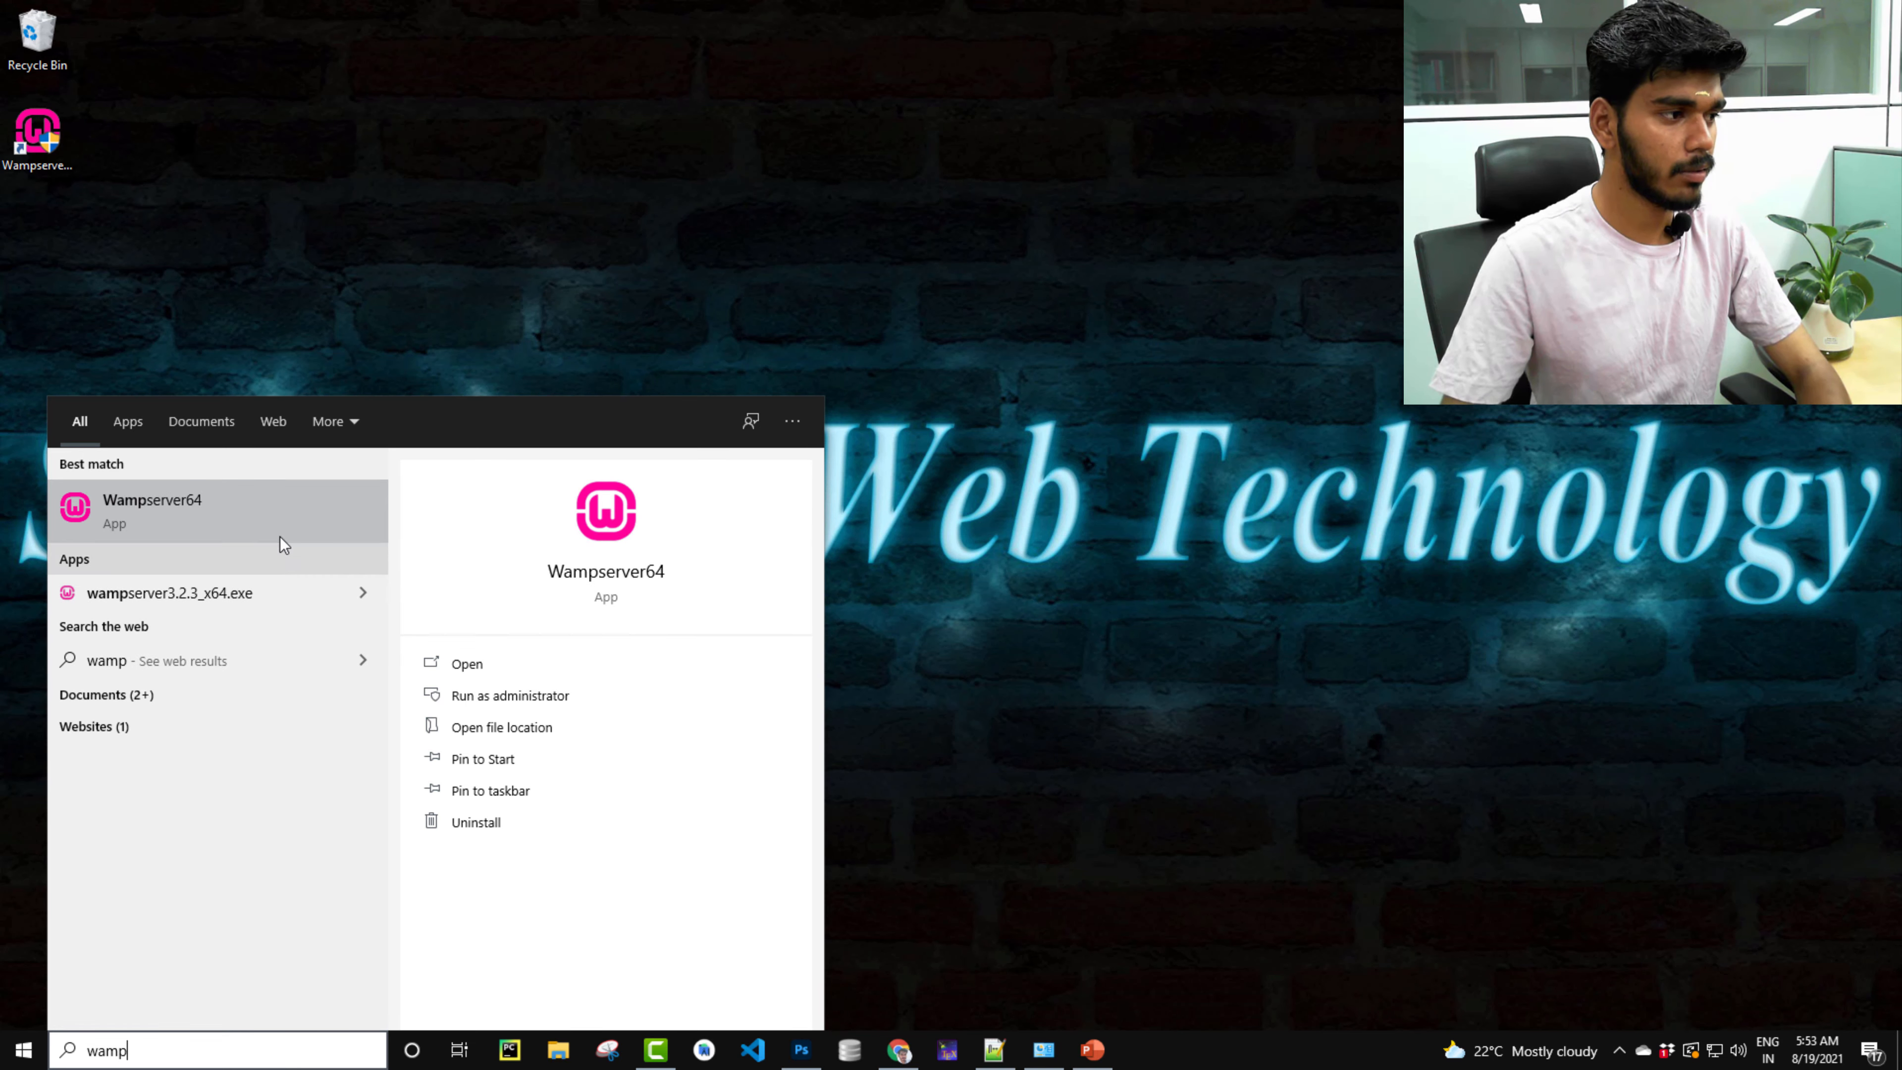
click(268, 517)
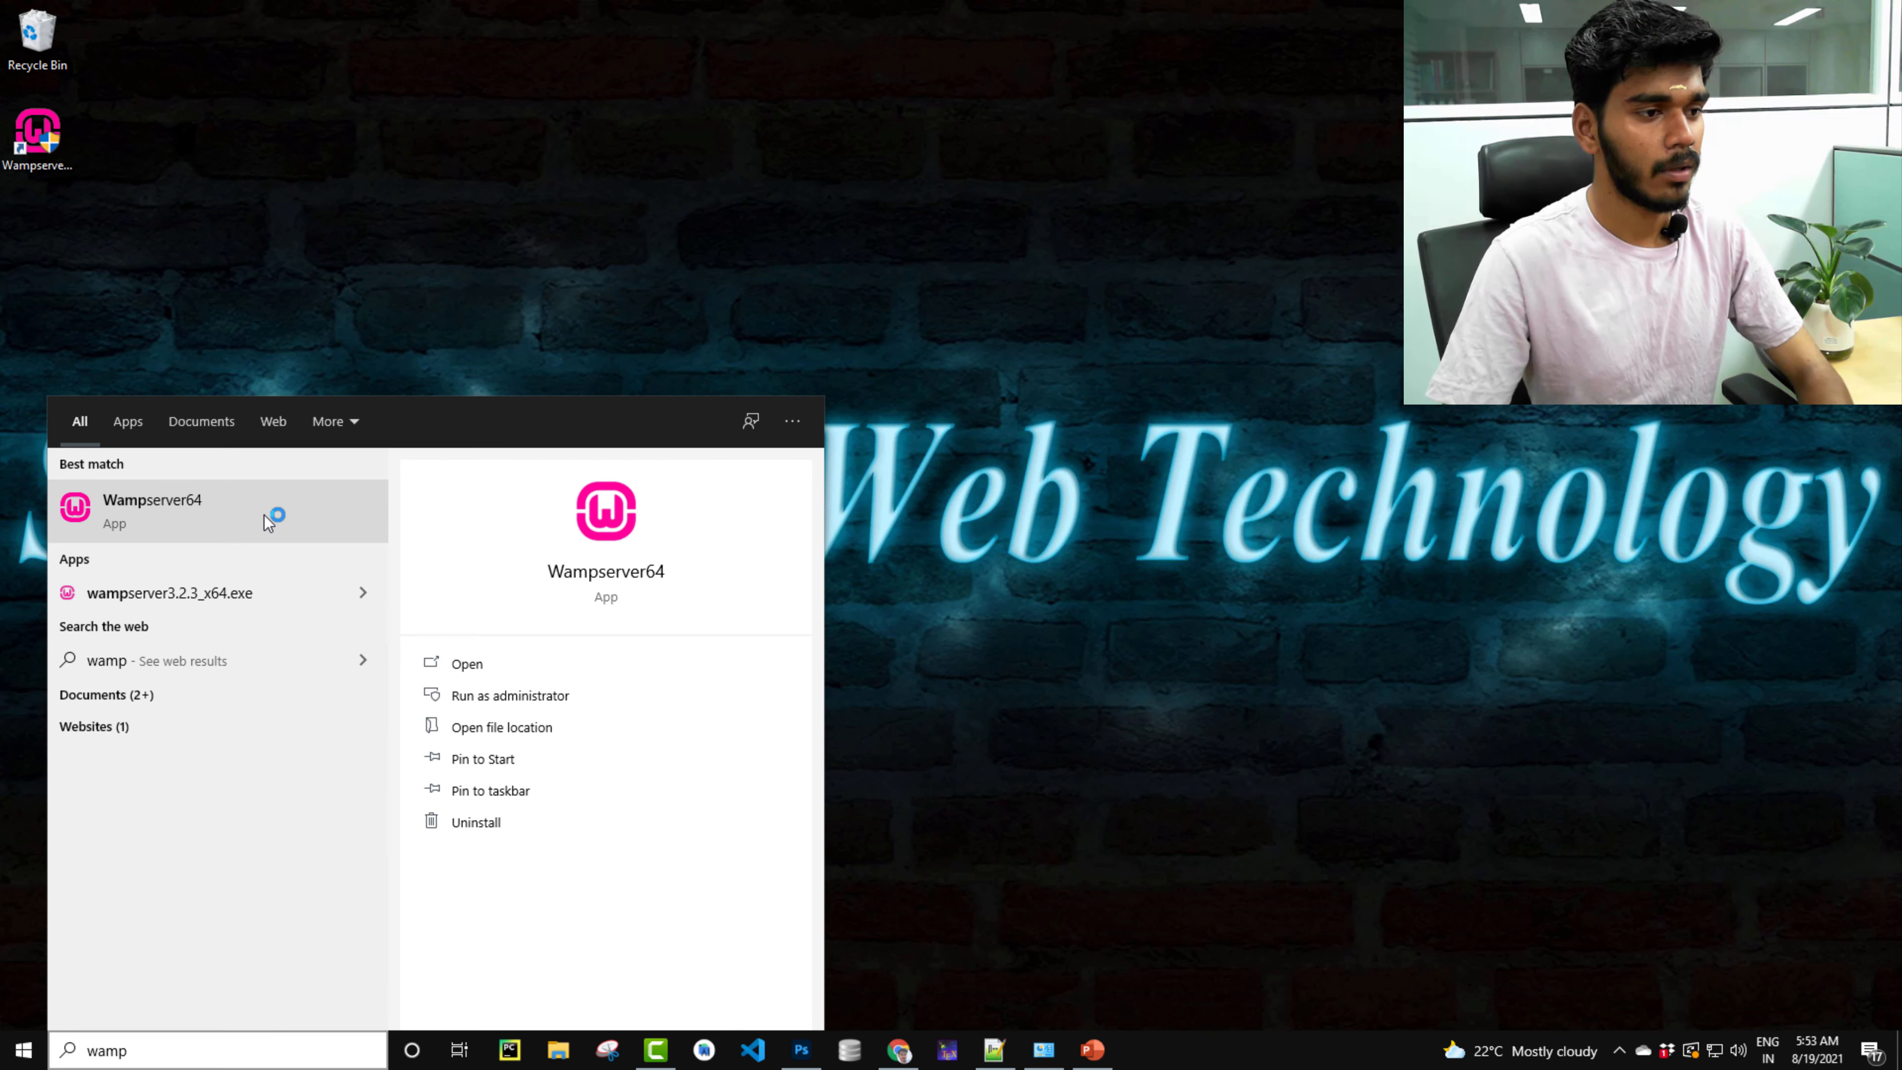
click(933, 620)
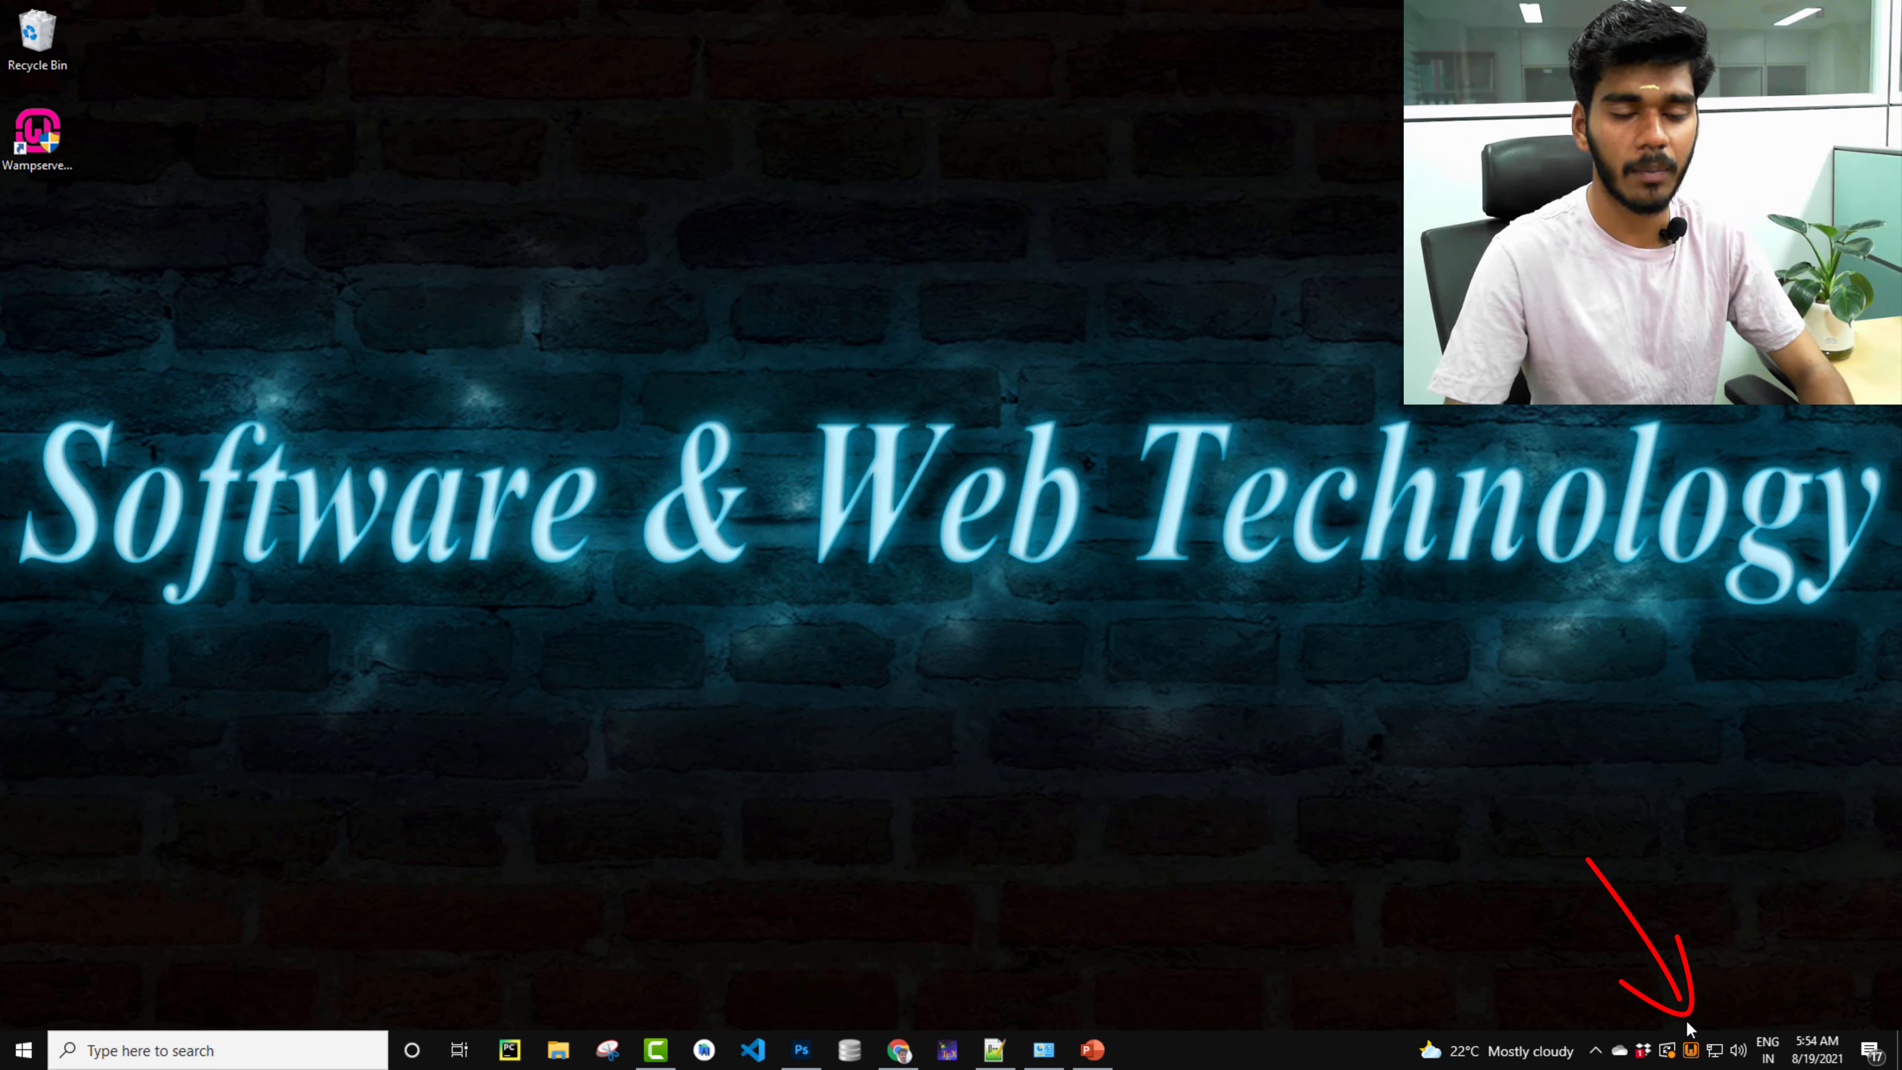
click(1694, 1056)
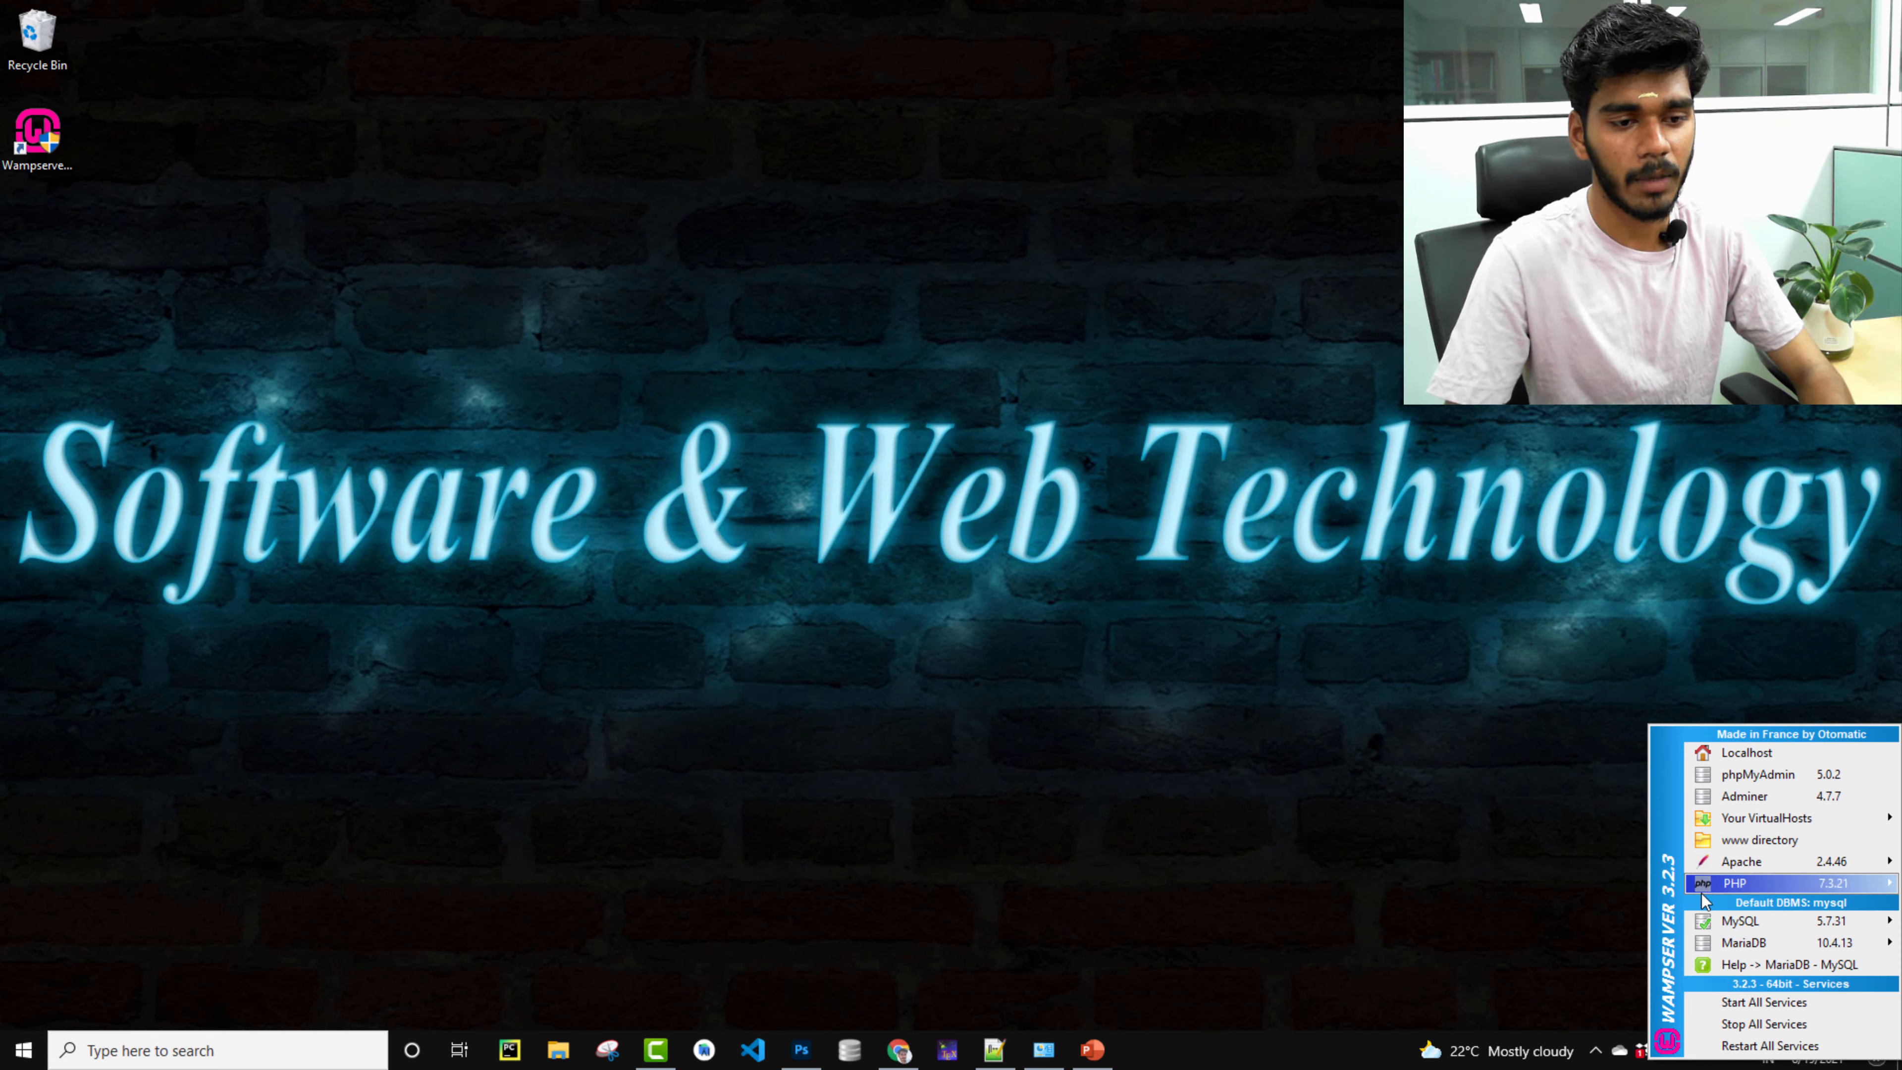
Inspect the PHP, MariaDB and MySQL entries in the WampServer menu, then close it.
mouse_move(1714, 882)
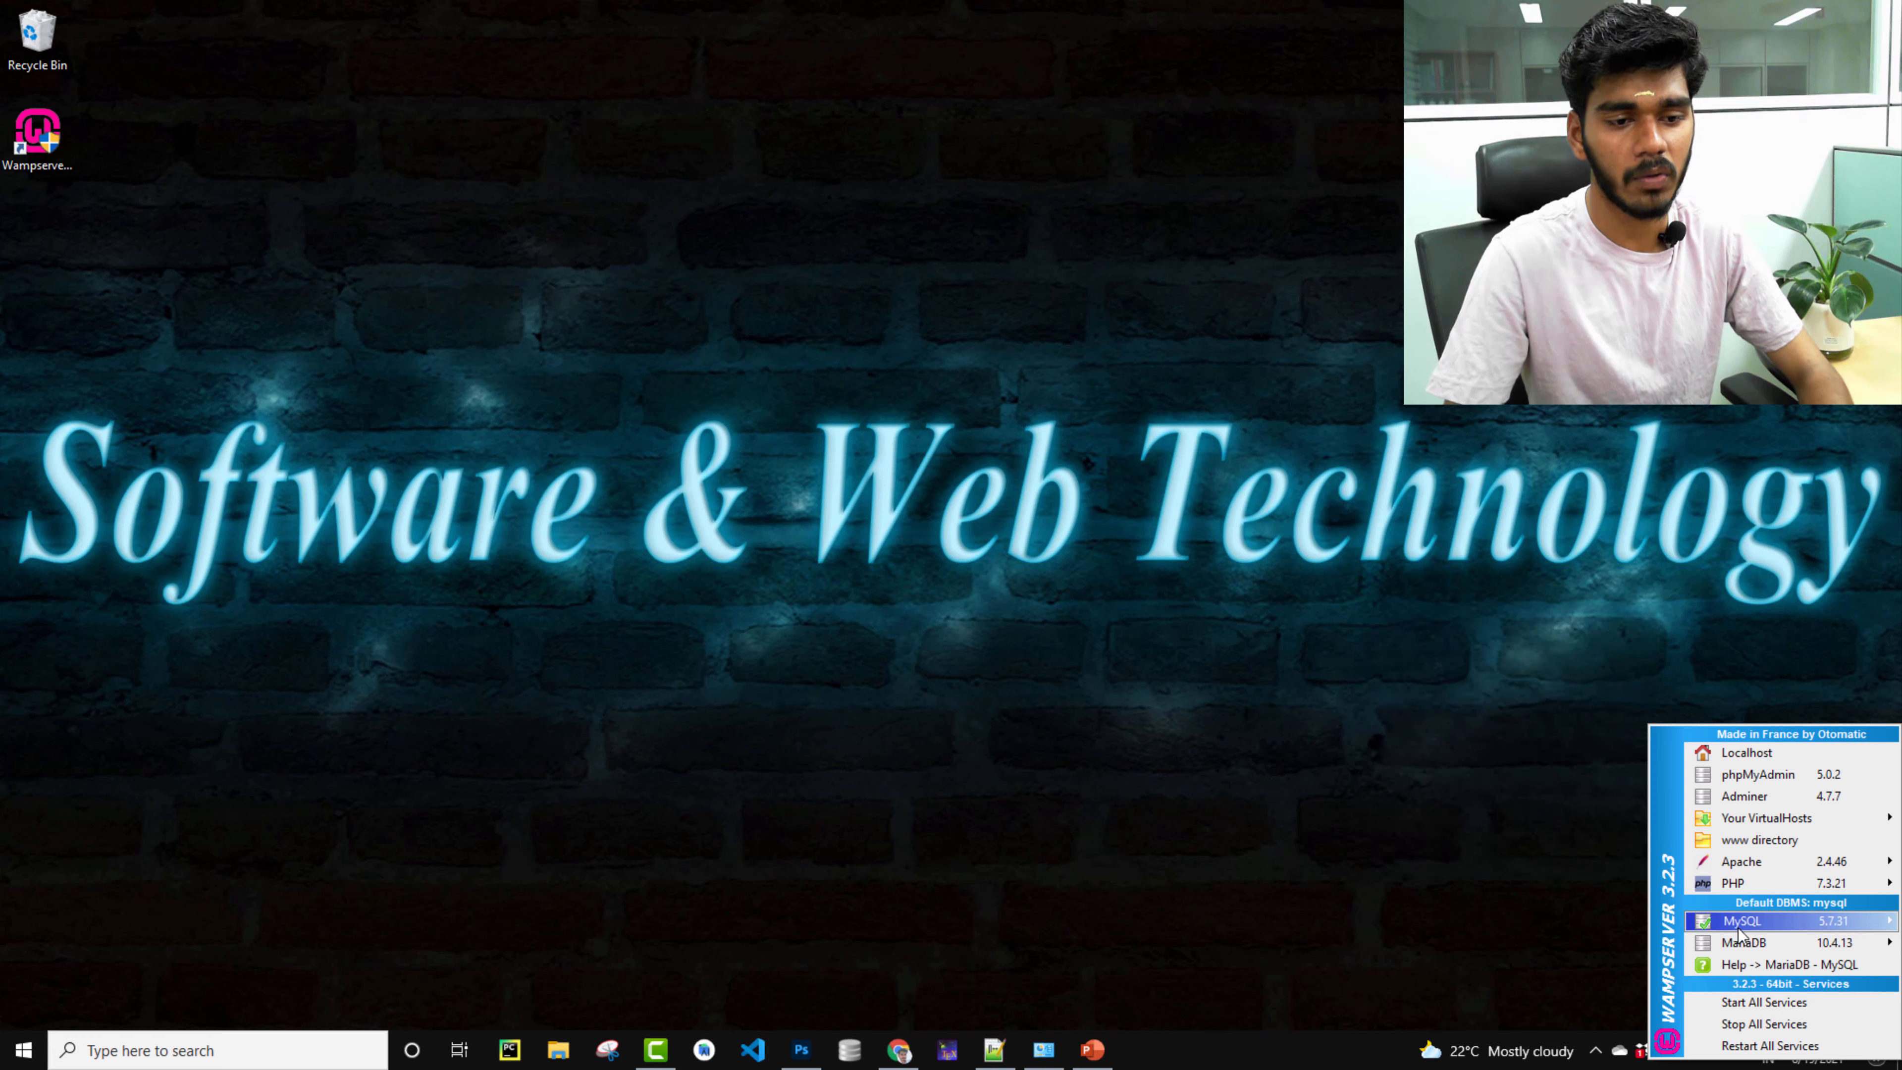
mouse_move(1765, 945)
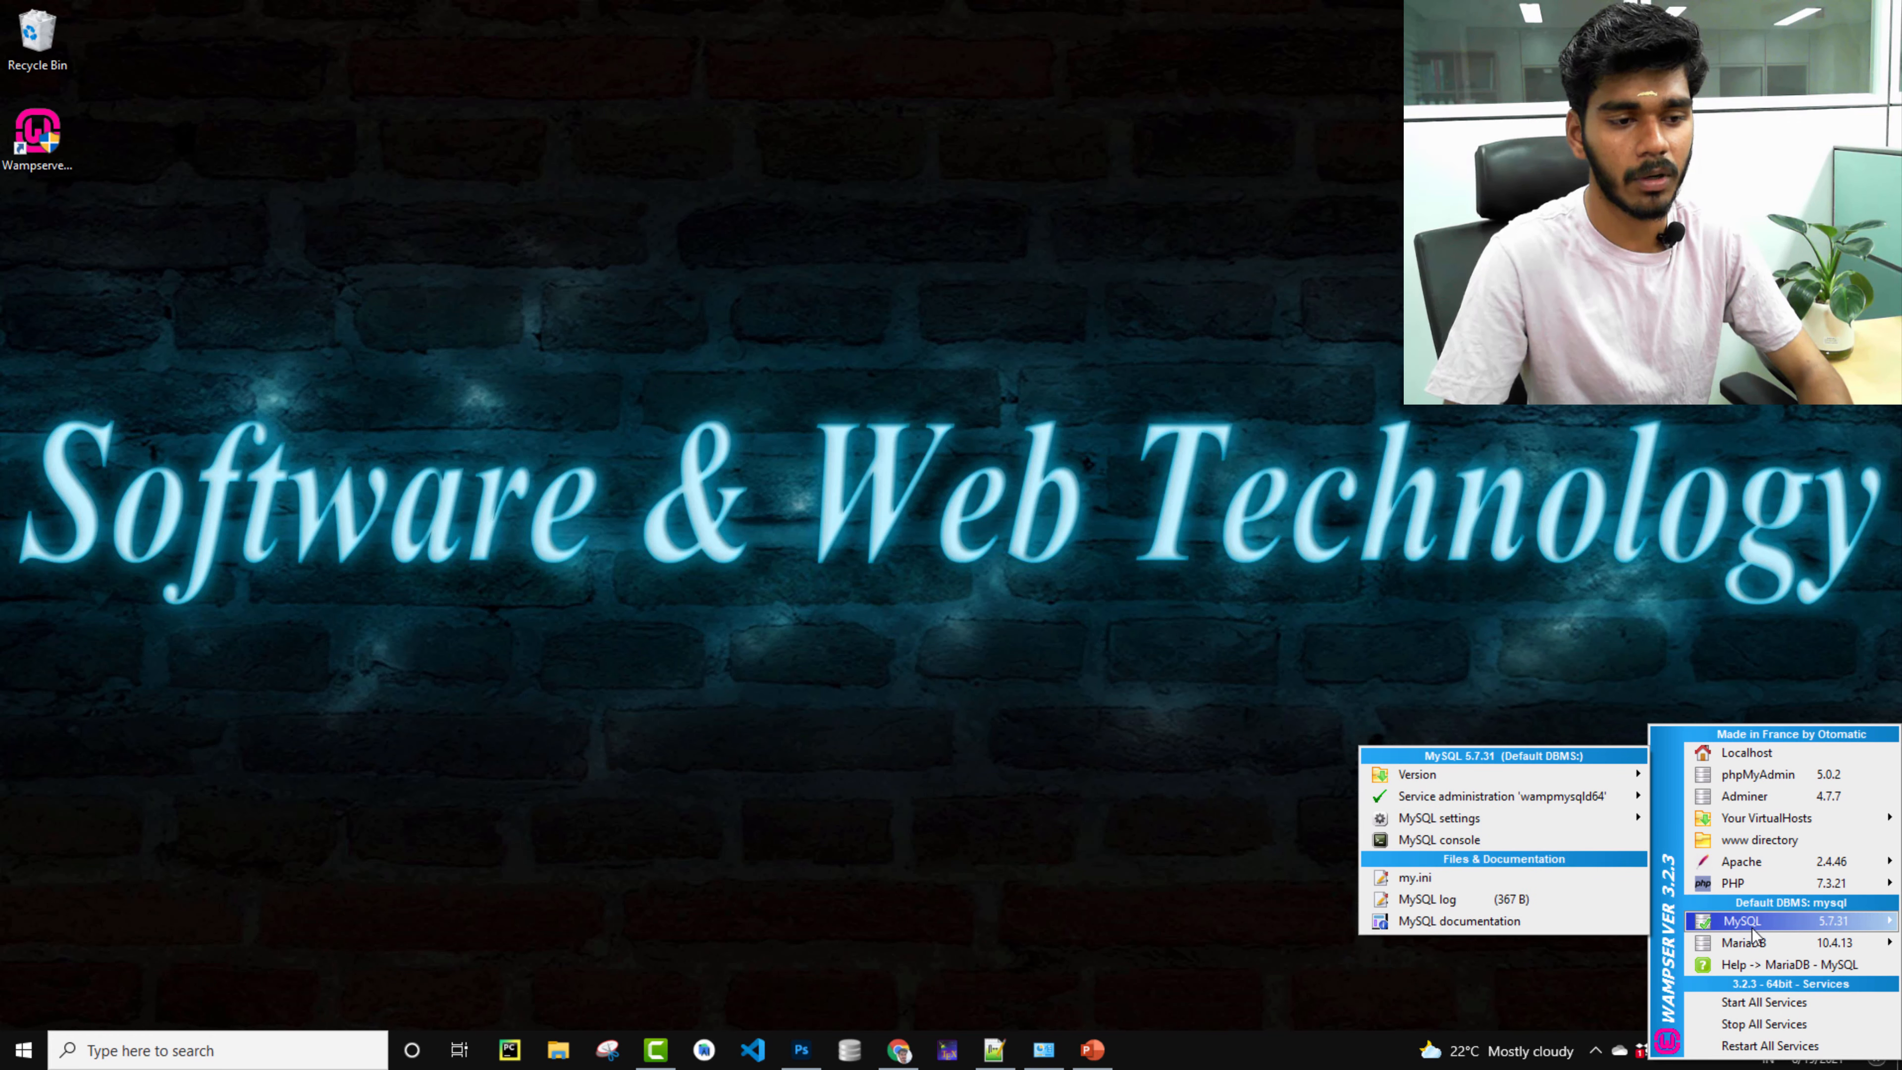
click(1016, 465)
Refresh the desktop and return to the Wampserver files page in Chrome.
right_click(1016, 465)
click(1048, 517)
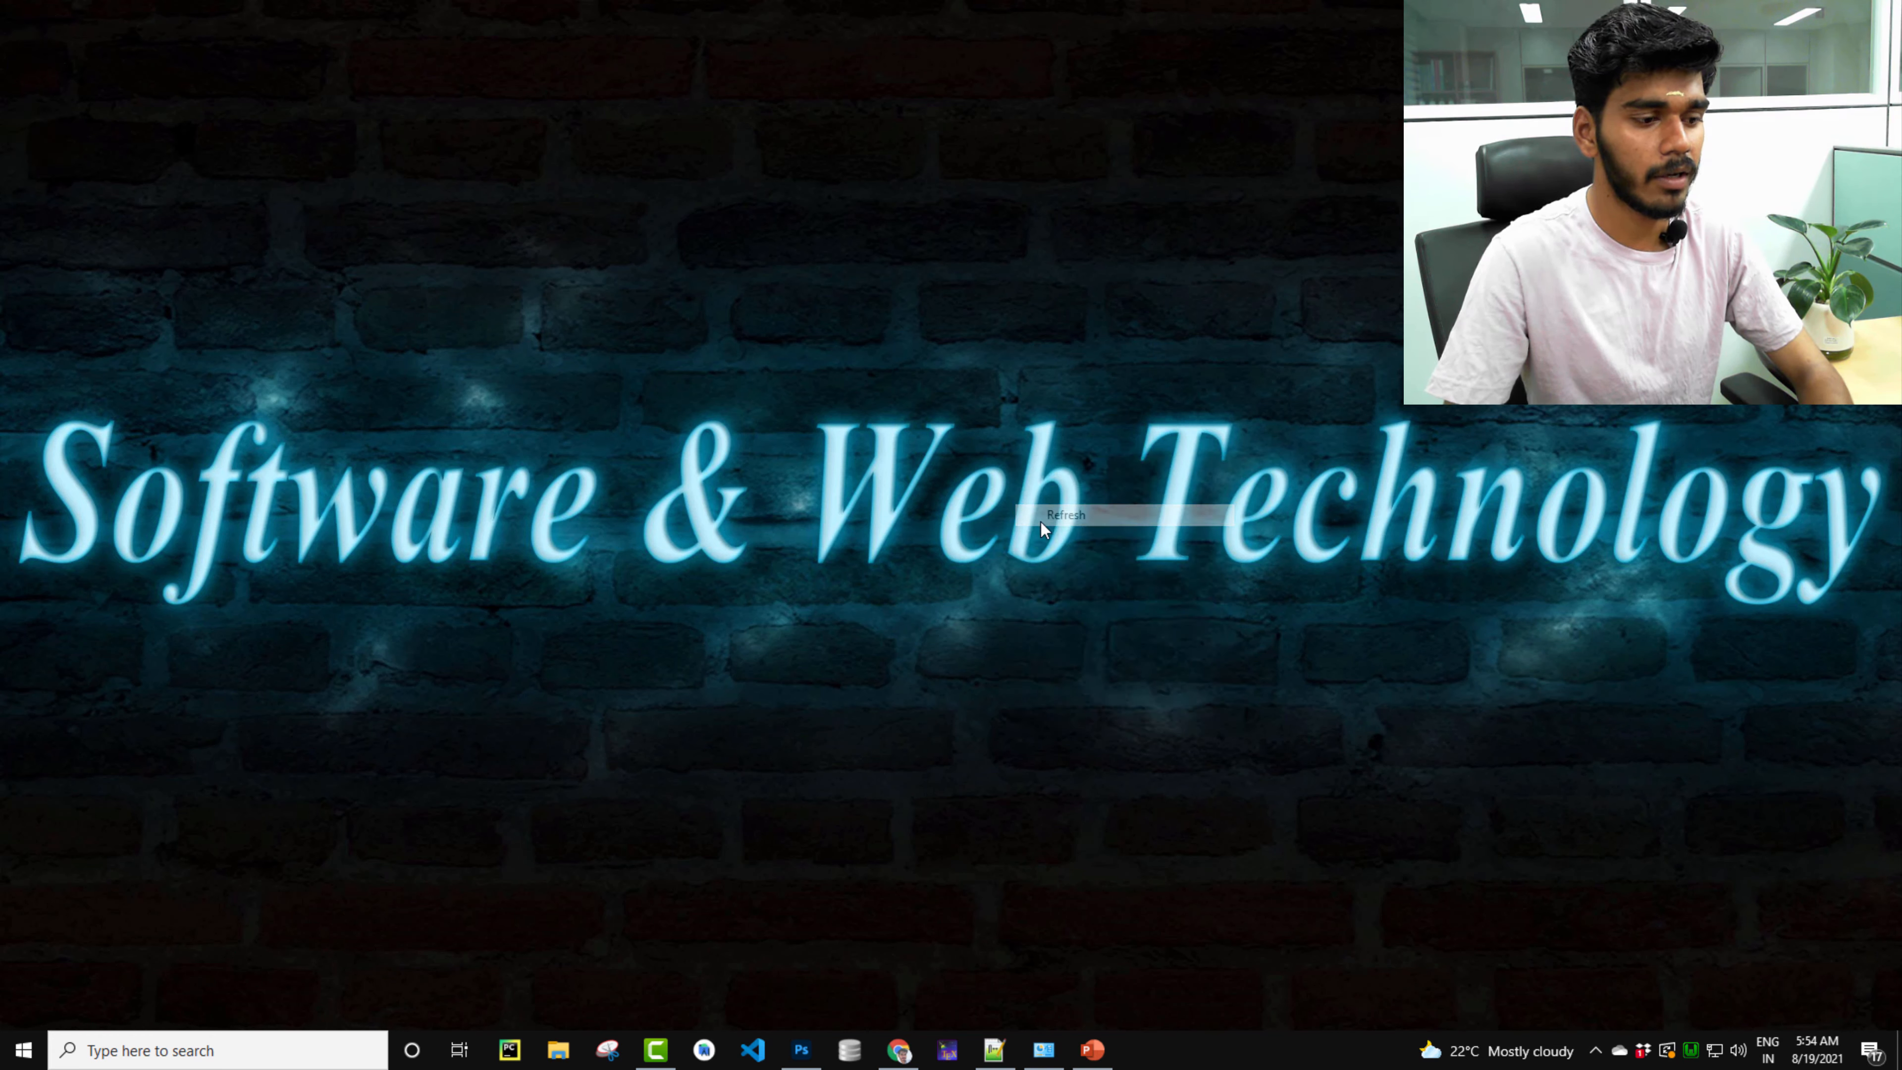
click(915, 1047)
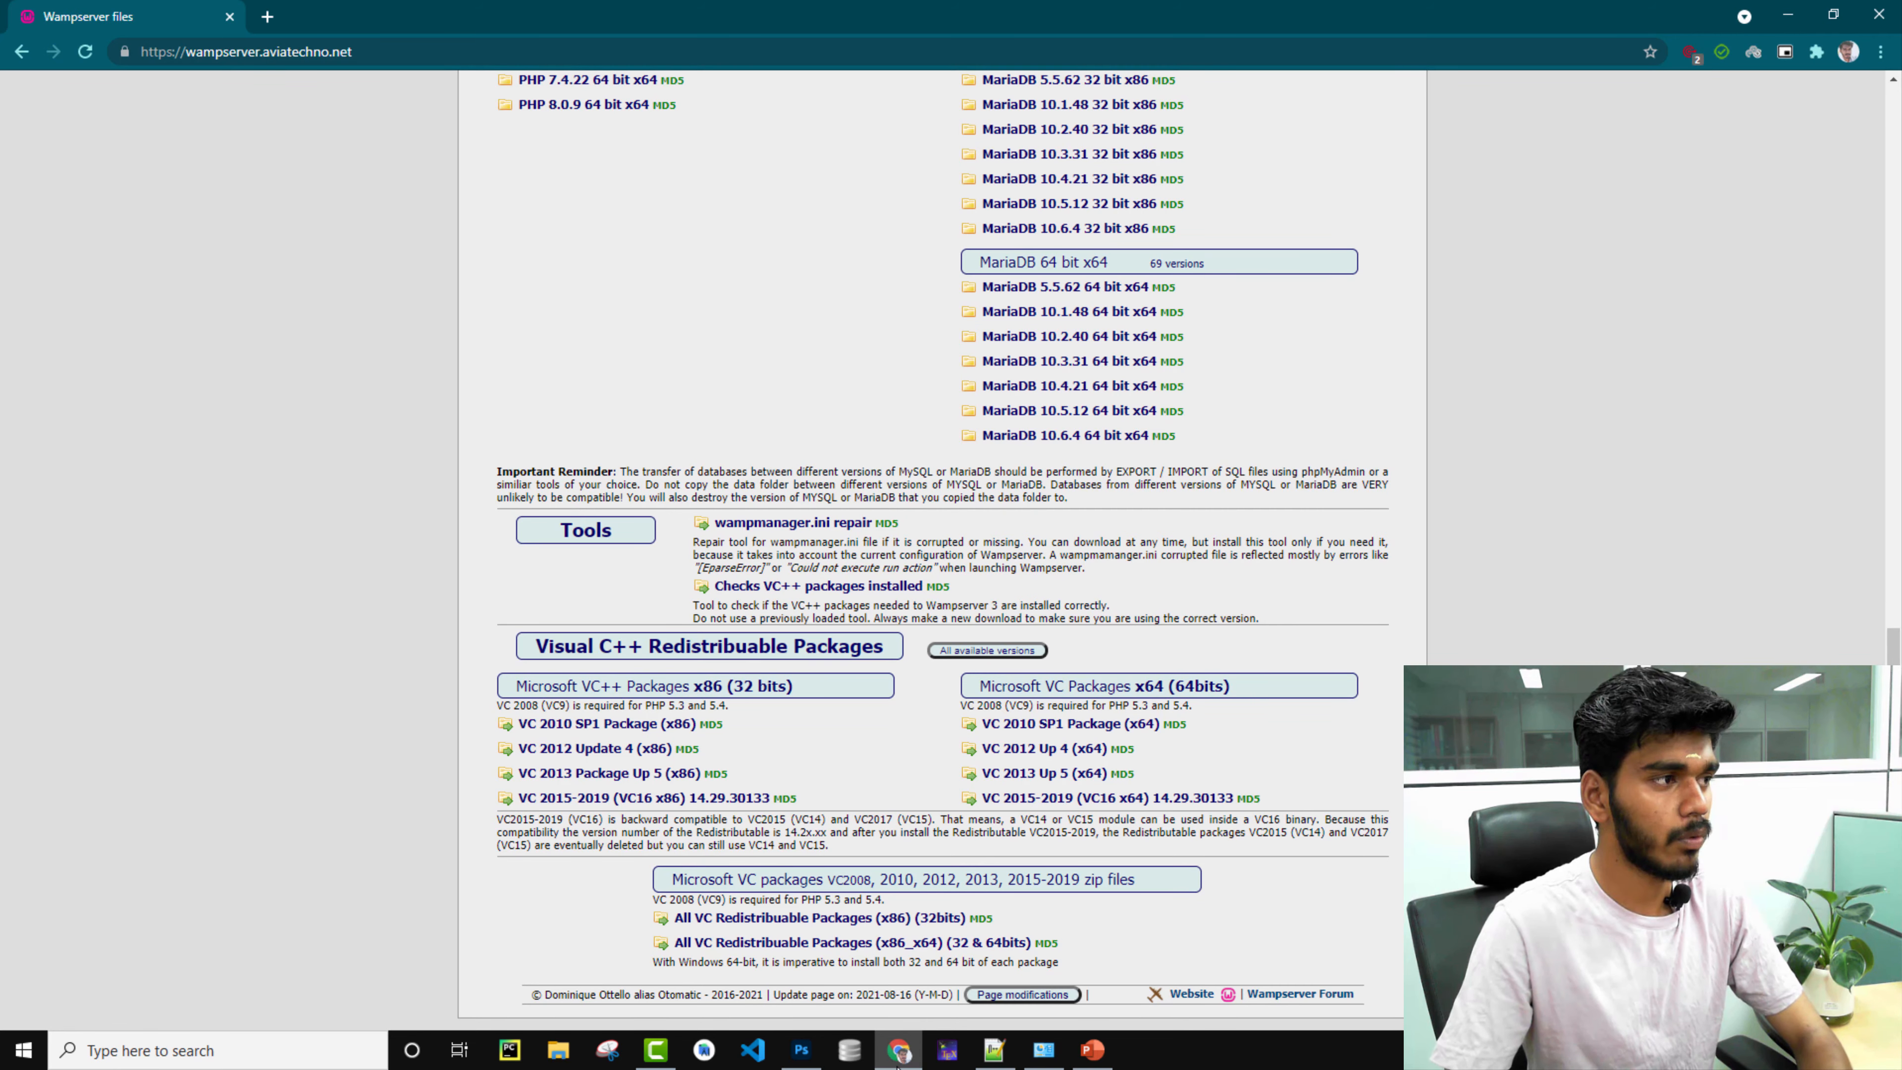
click(268, 16)
text(l)
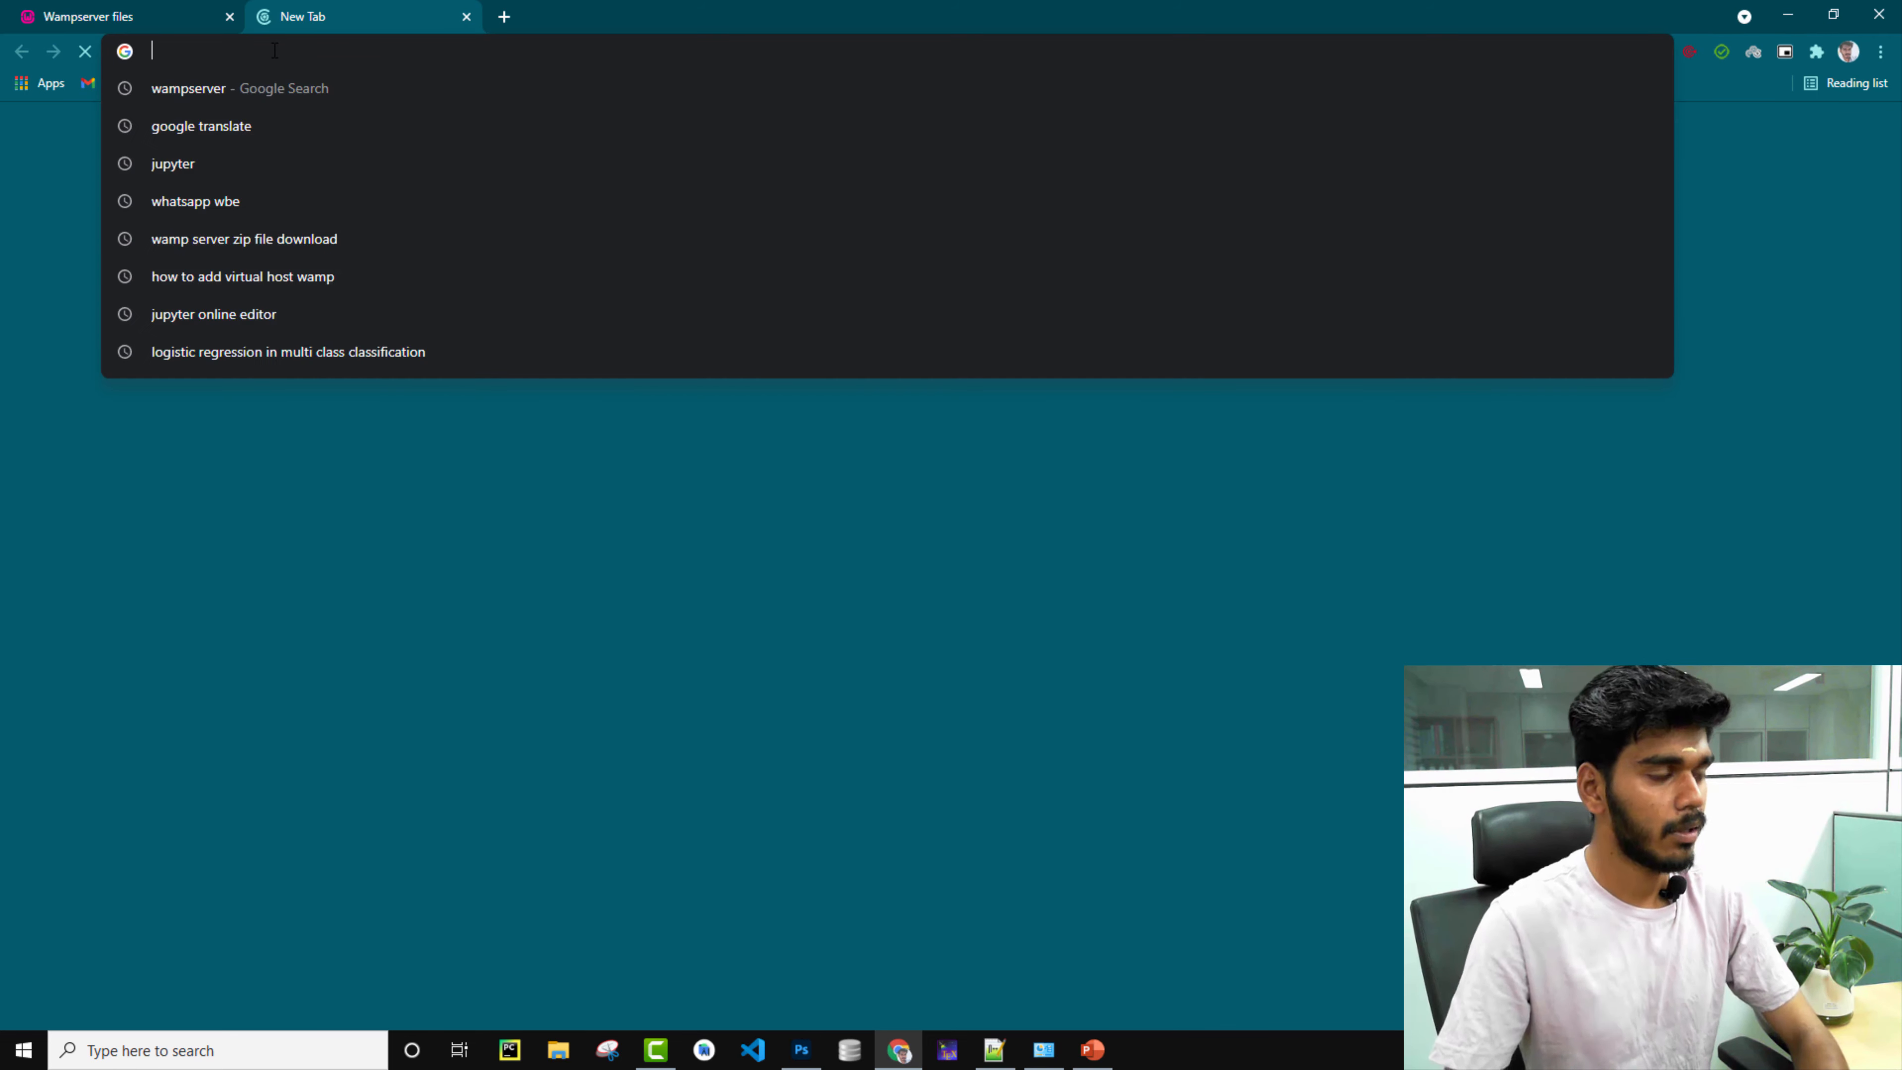
text(ocalhost)
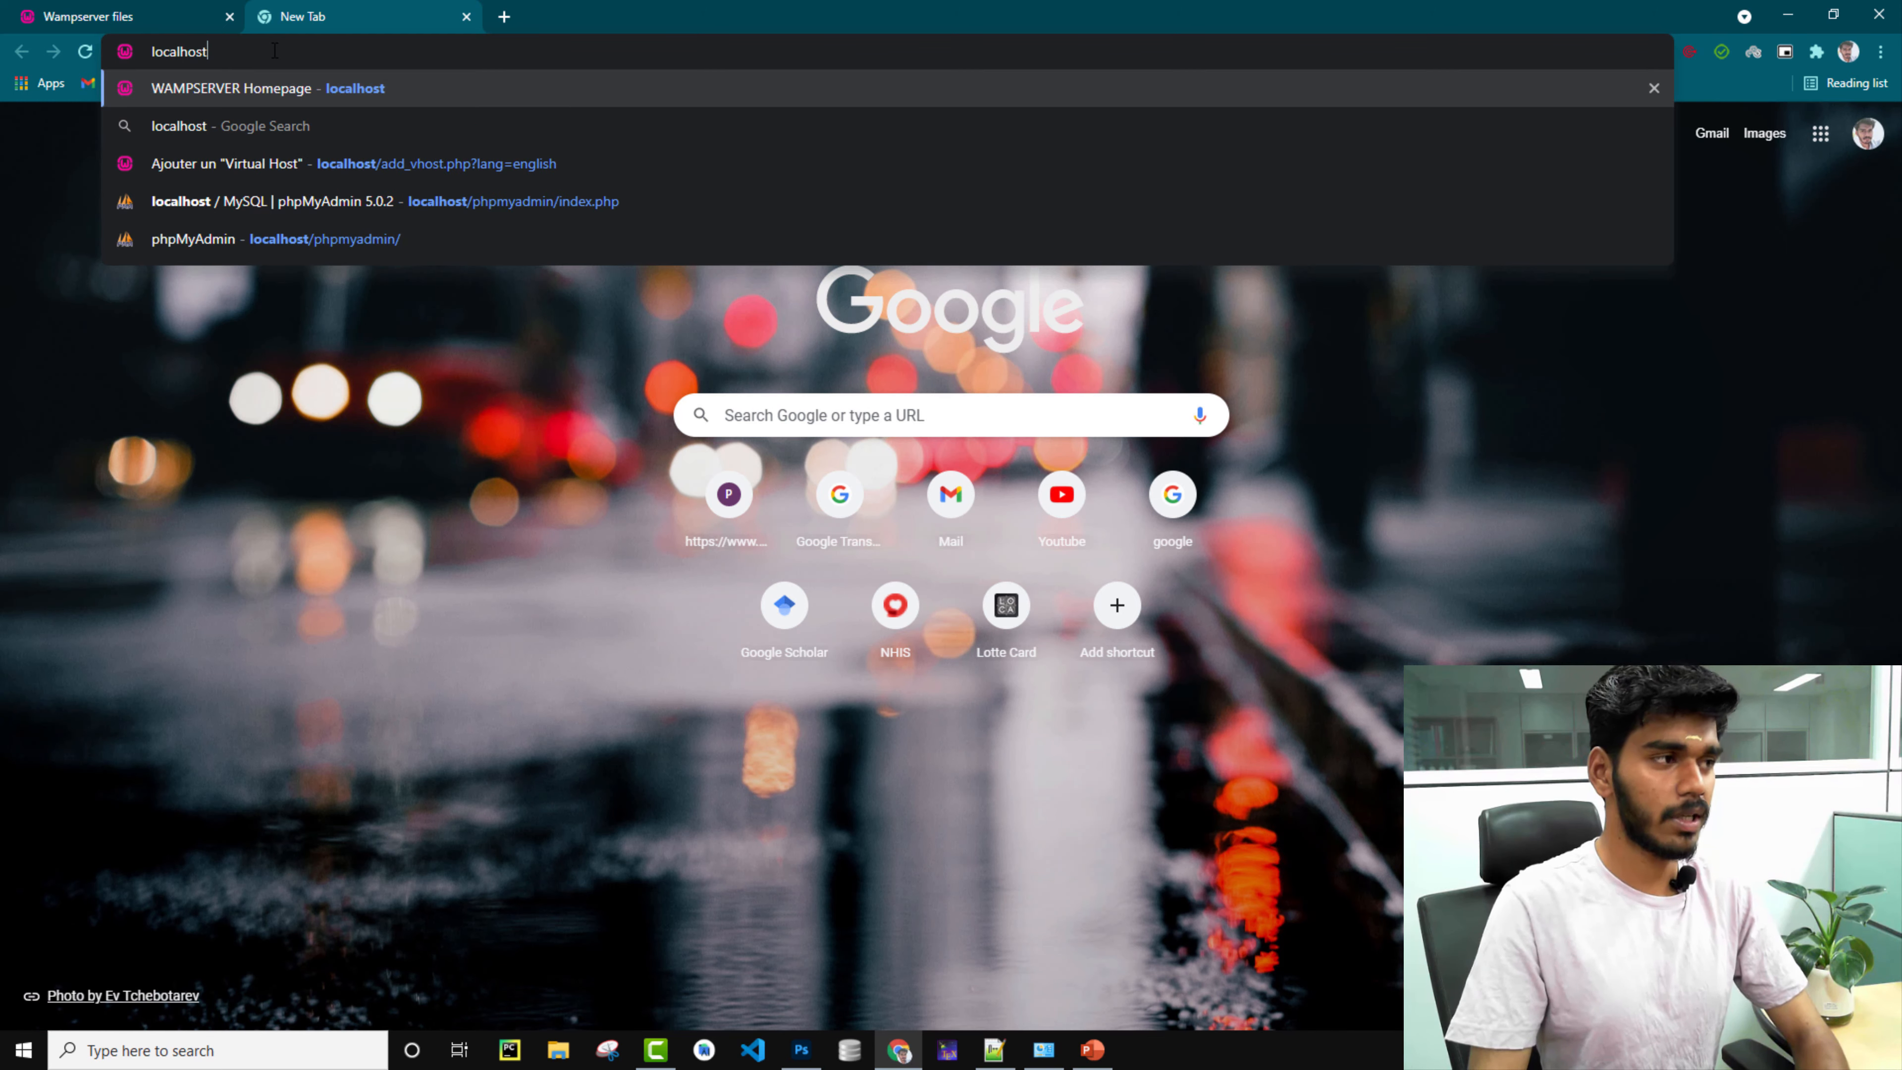
key(Return)
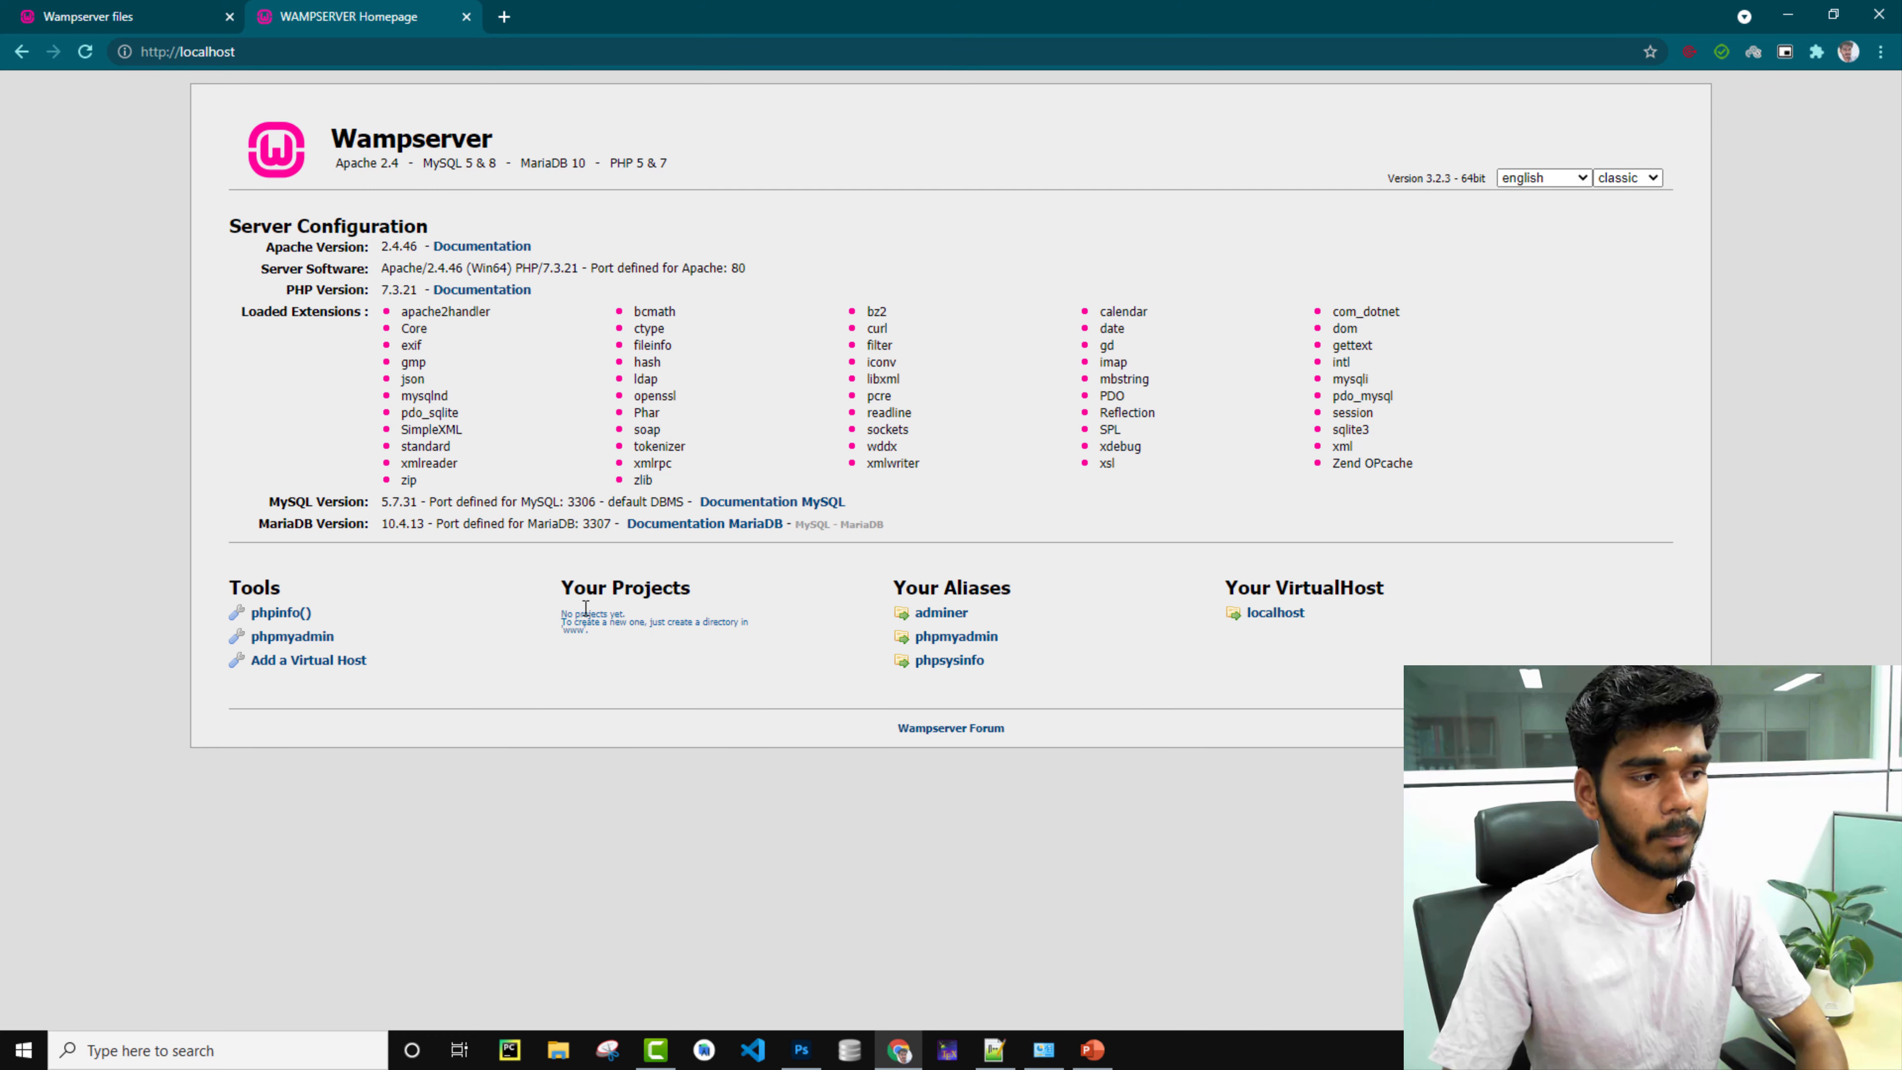
drag(562, 598, 683, 592)
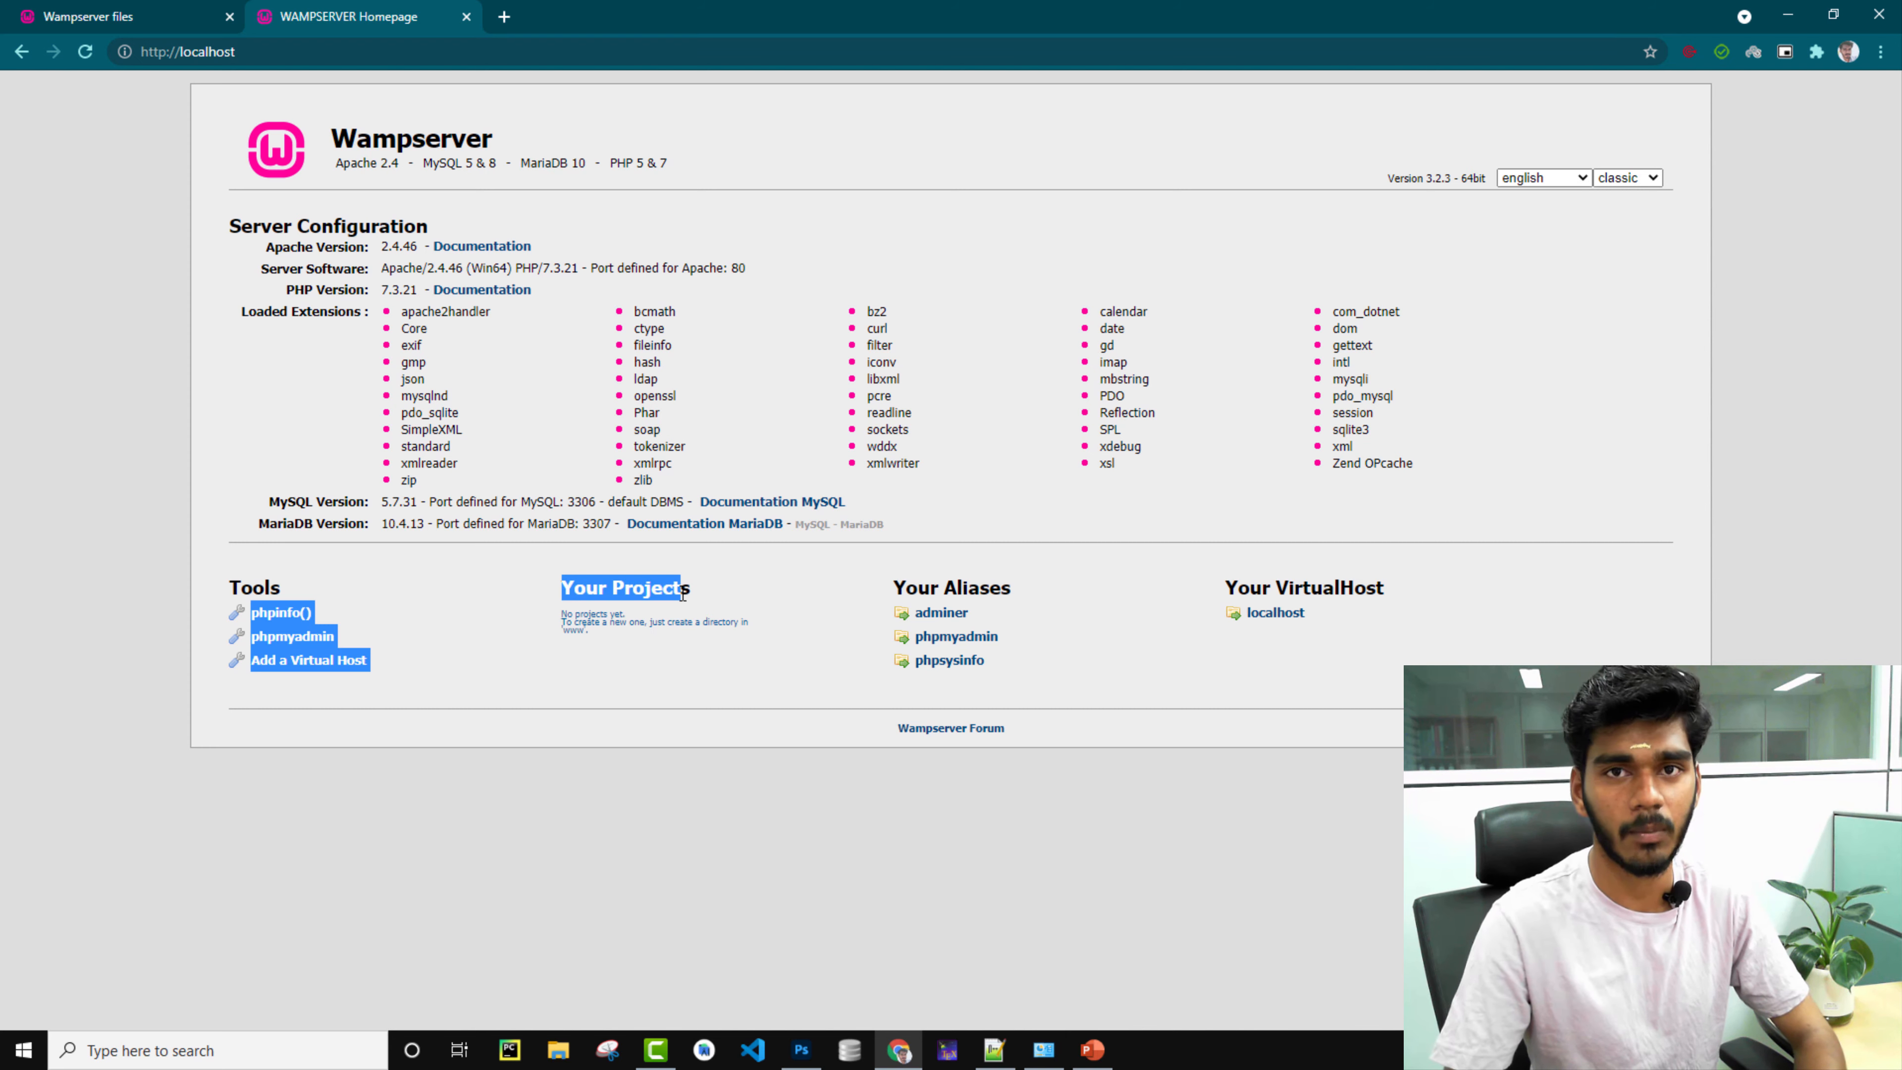
click(496, 585)
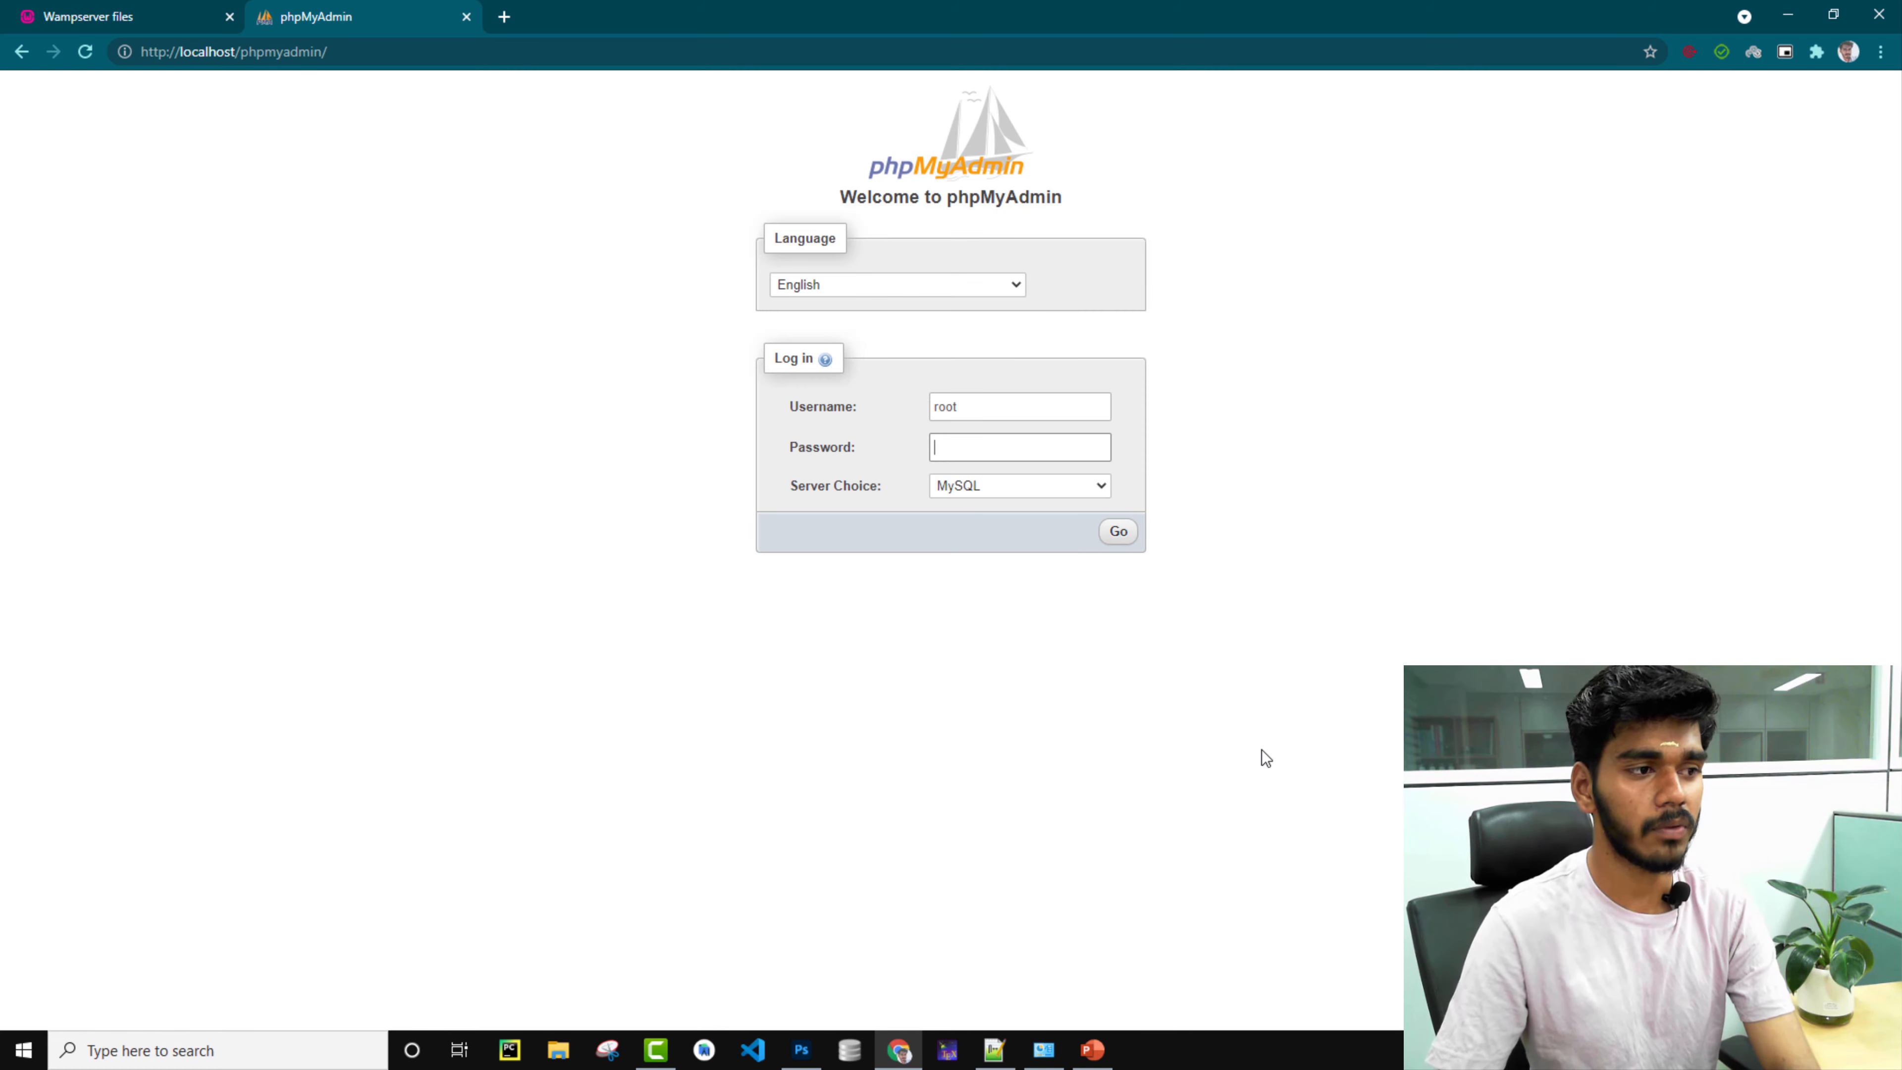
Log in to phpMyAdmin as root with an empty password, then open a new File Explorer window.
click(998, 408)
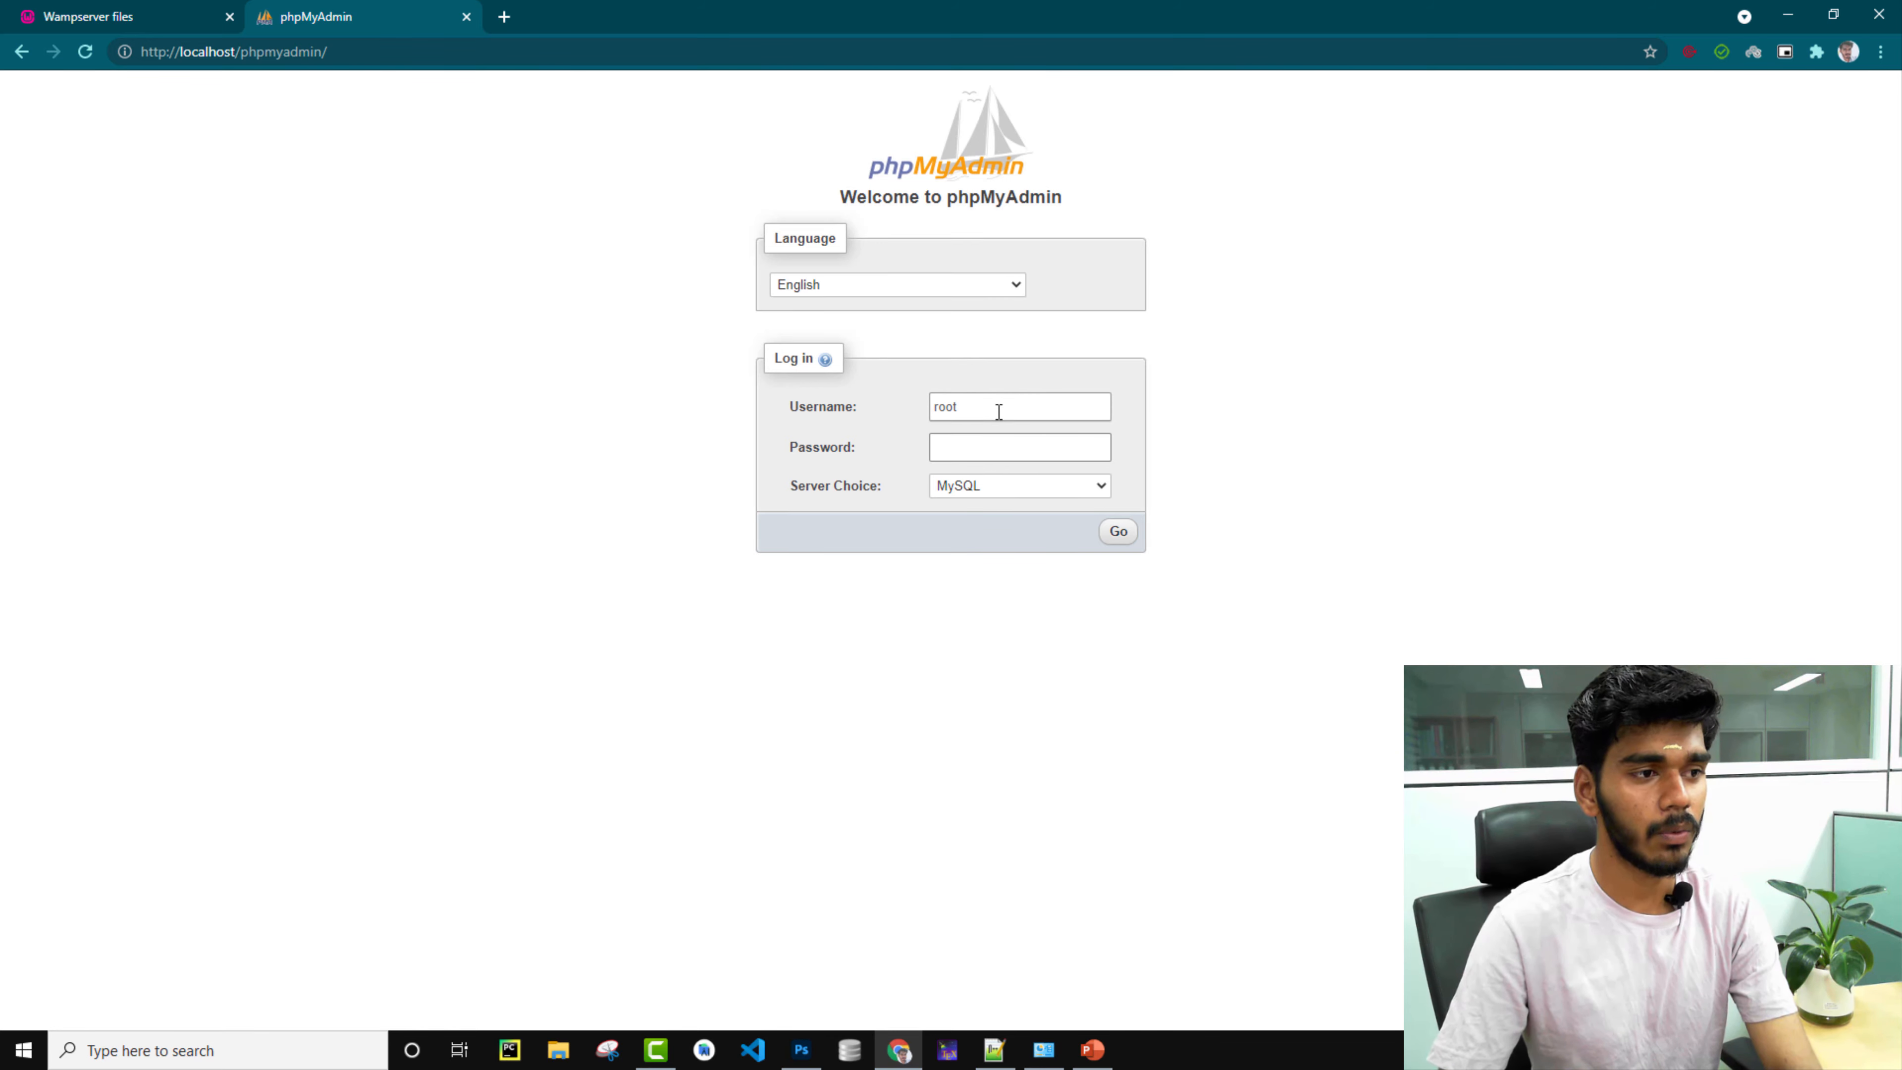
click(986, 449)
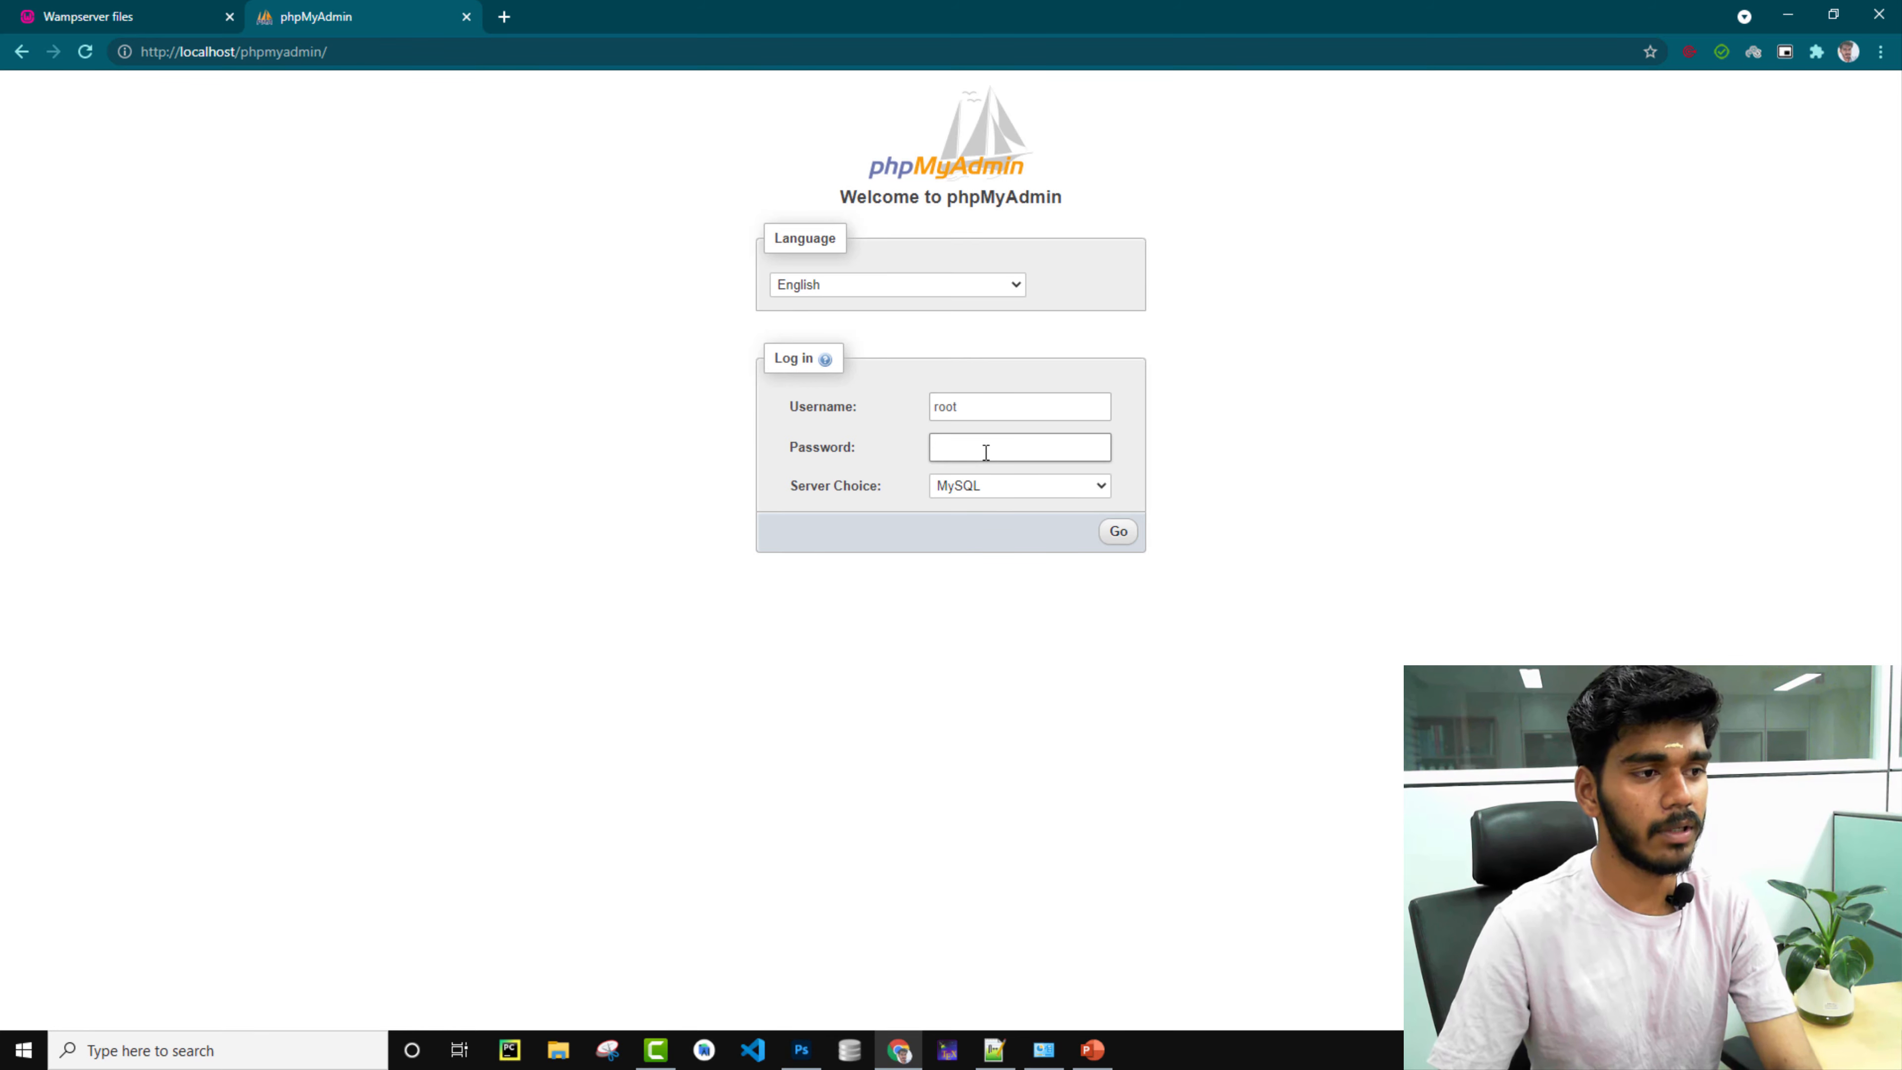
click(1114, 541)
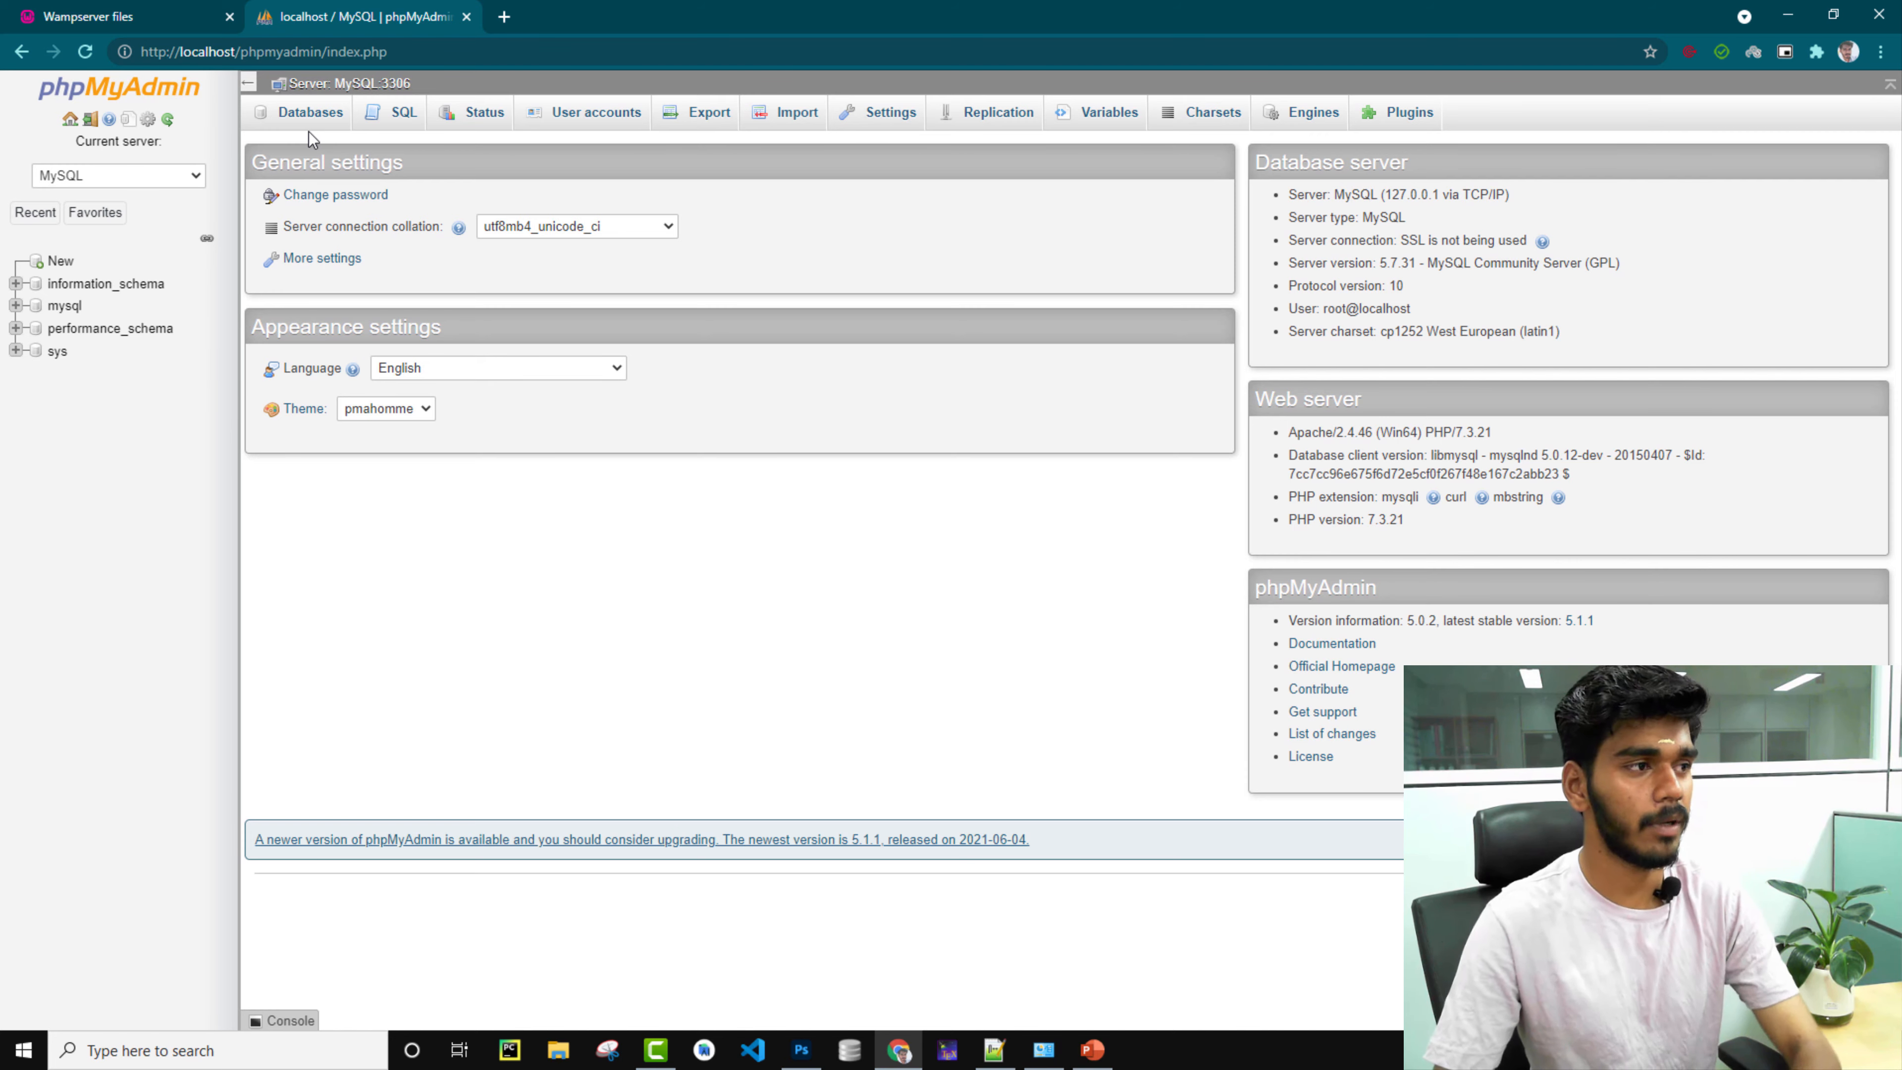
key(super+e)
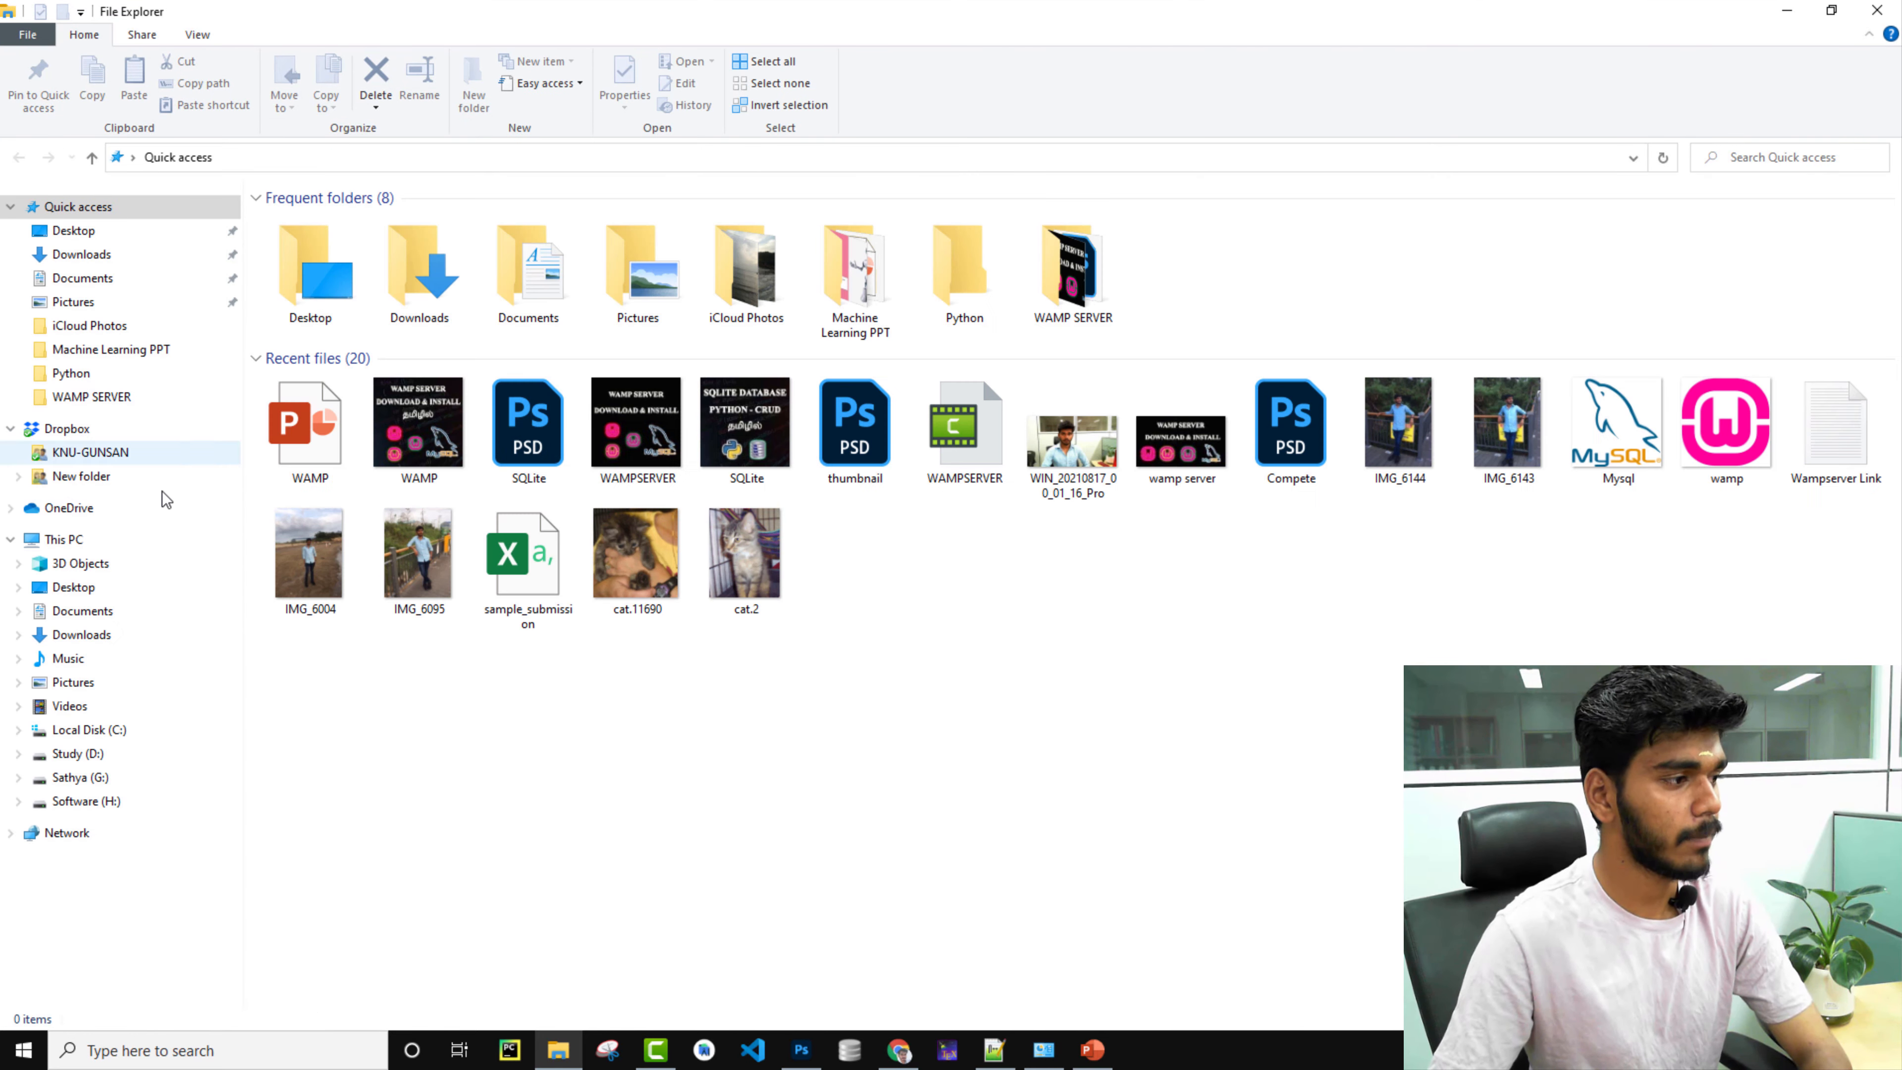
click(118, 568)
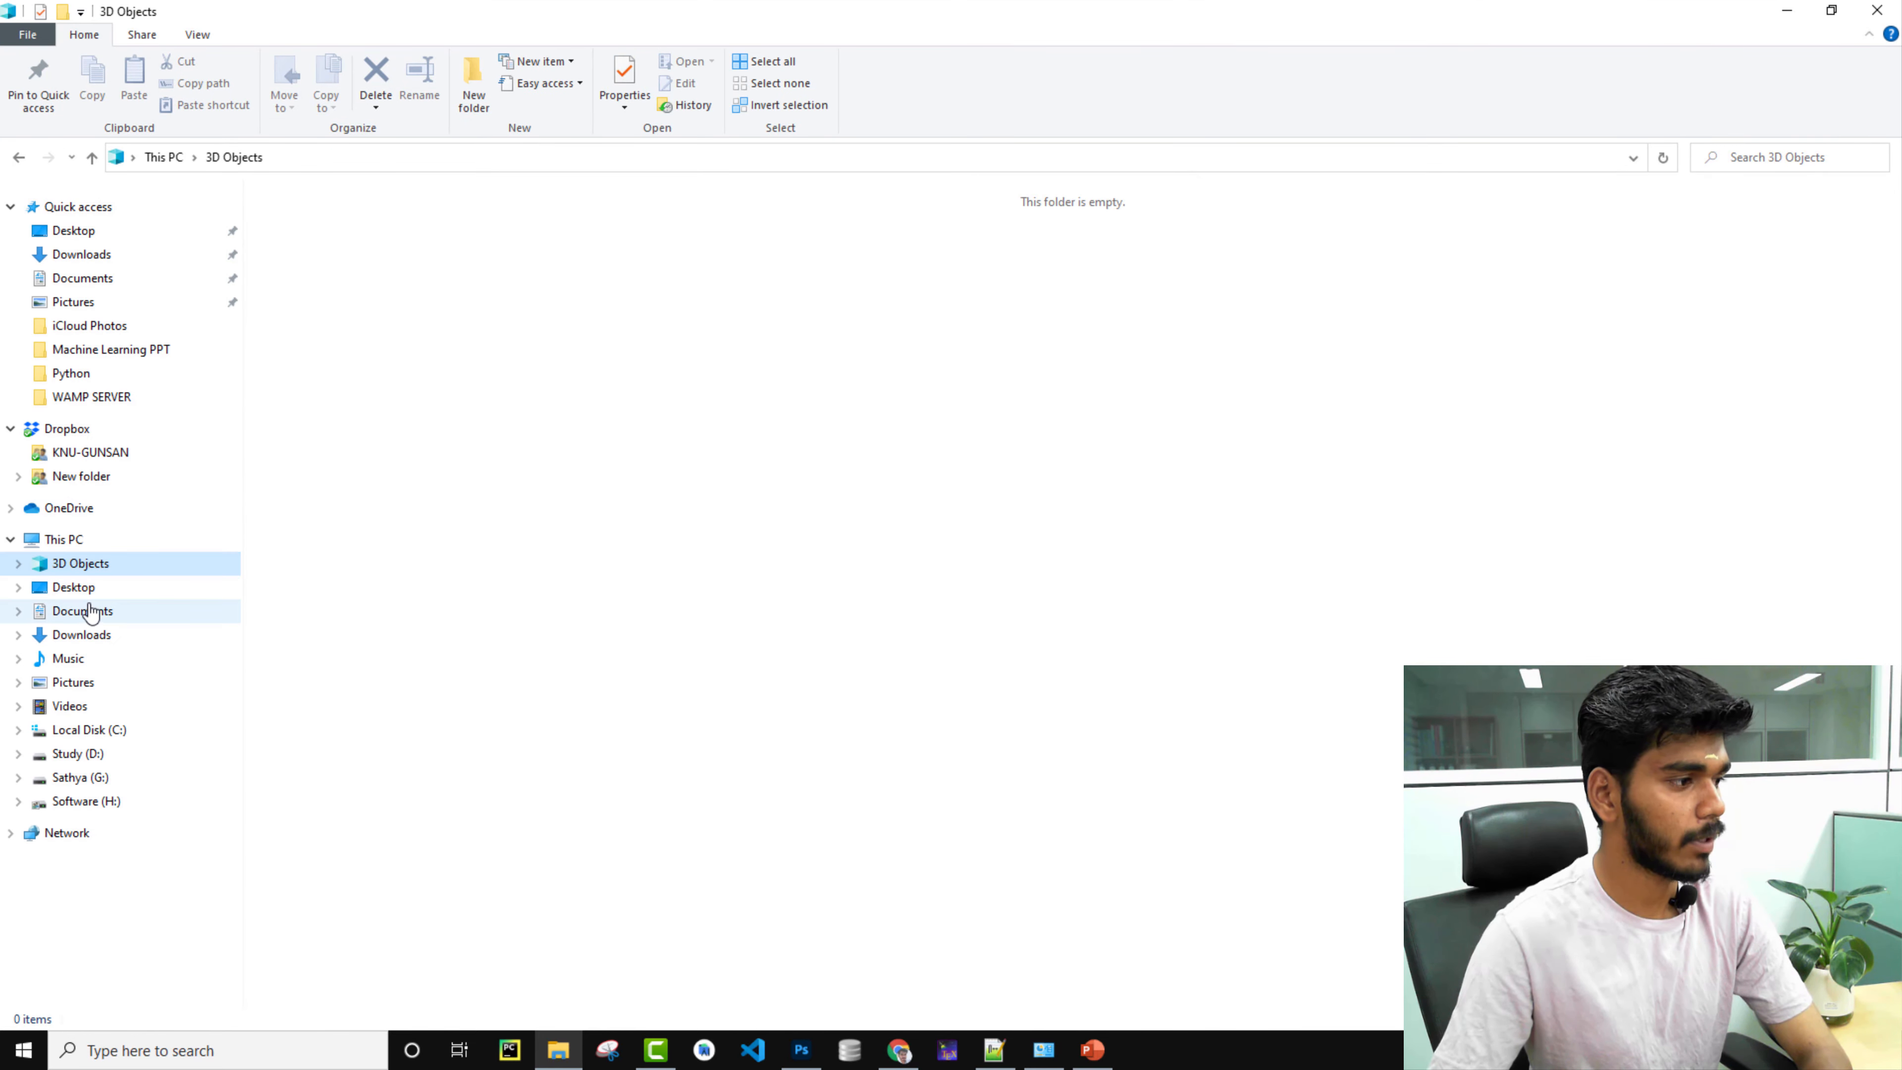
click(78, 732)
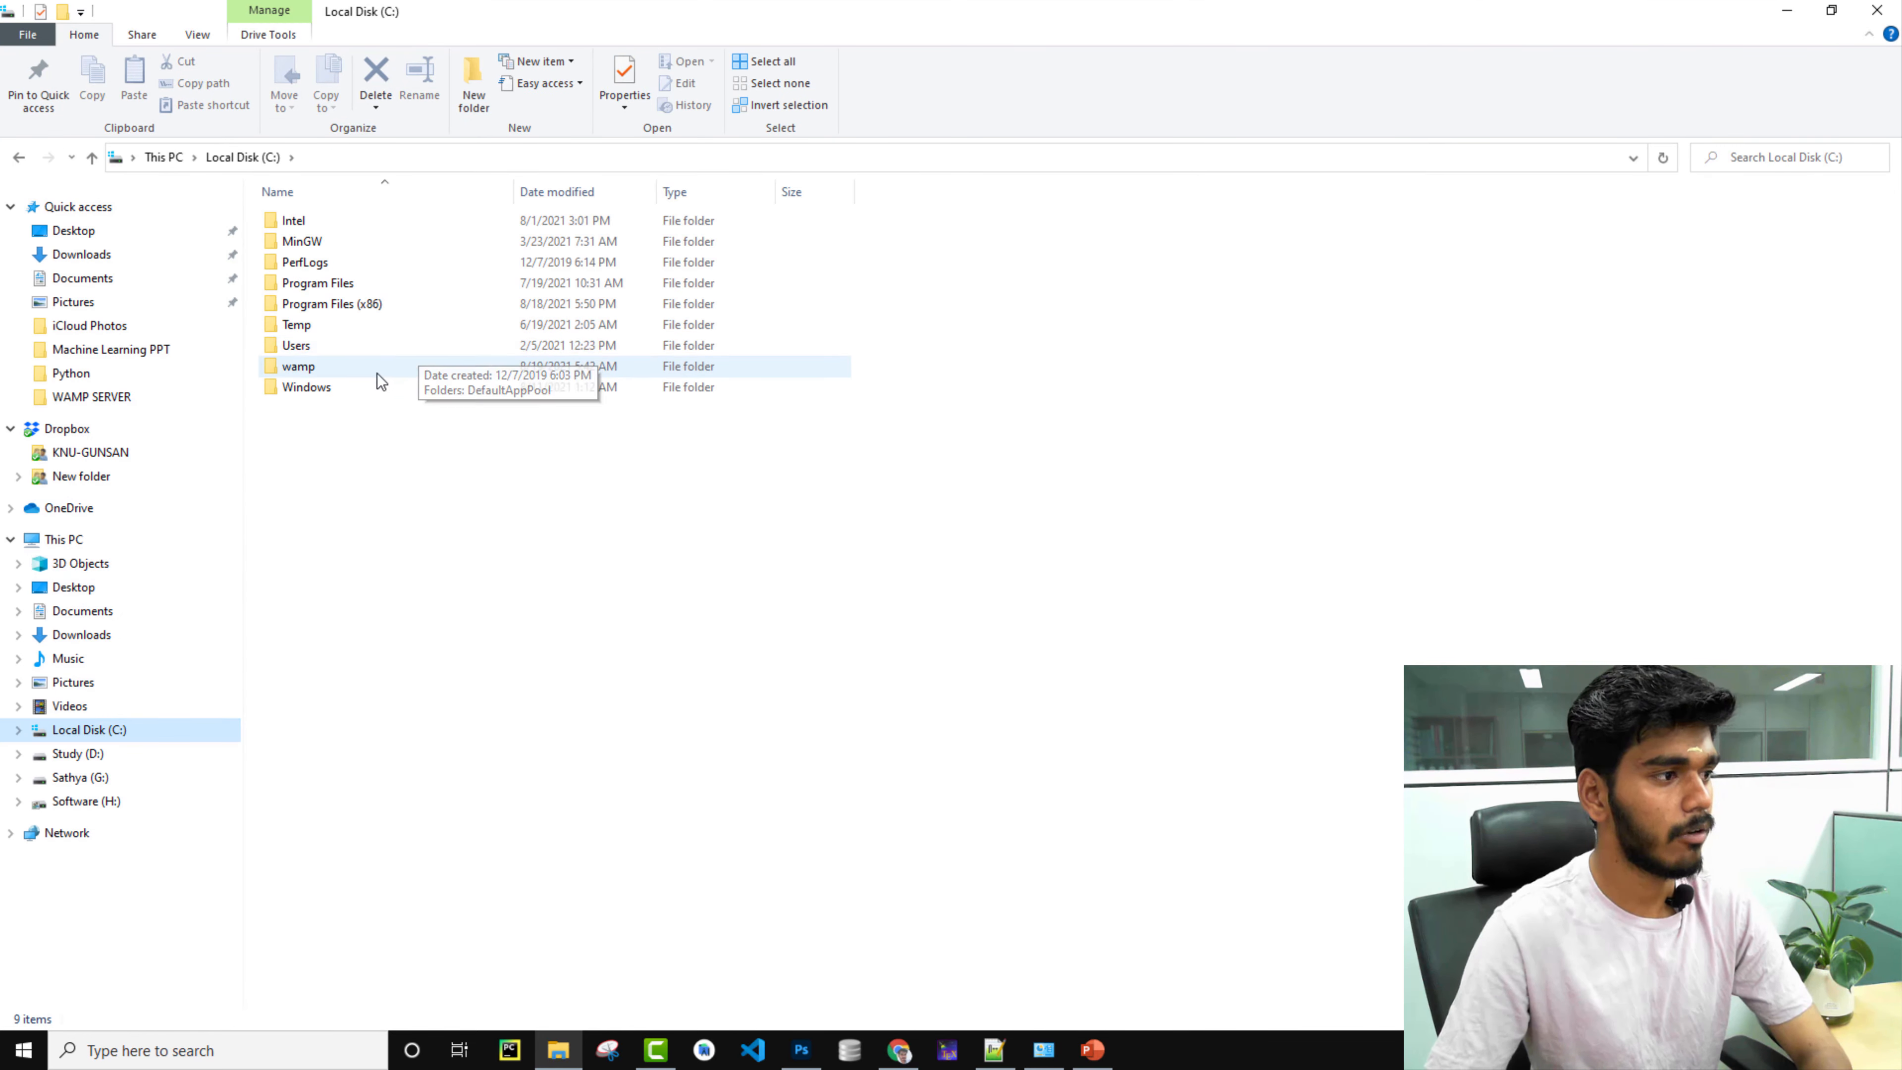
double_click(333, 369)
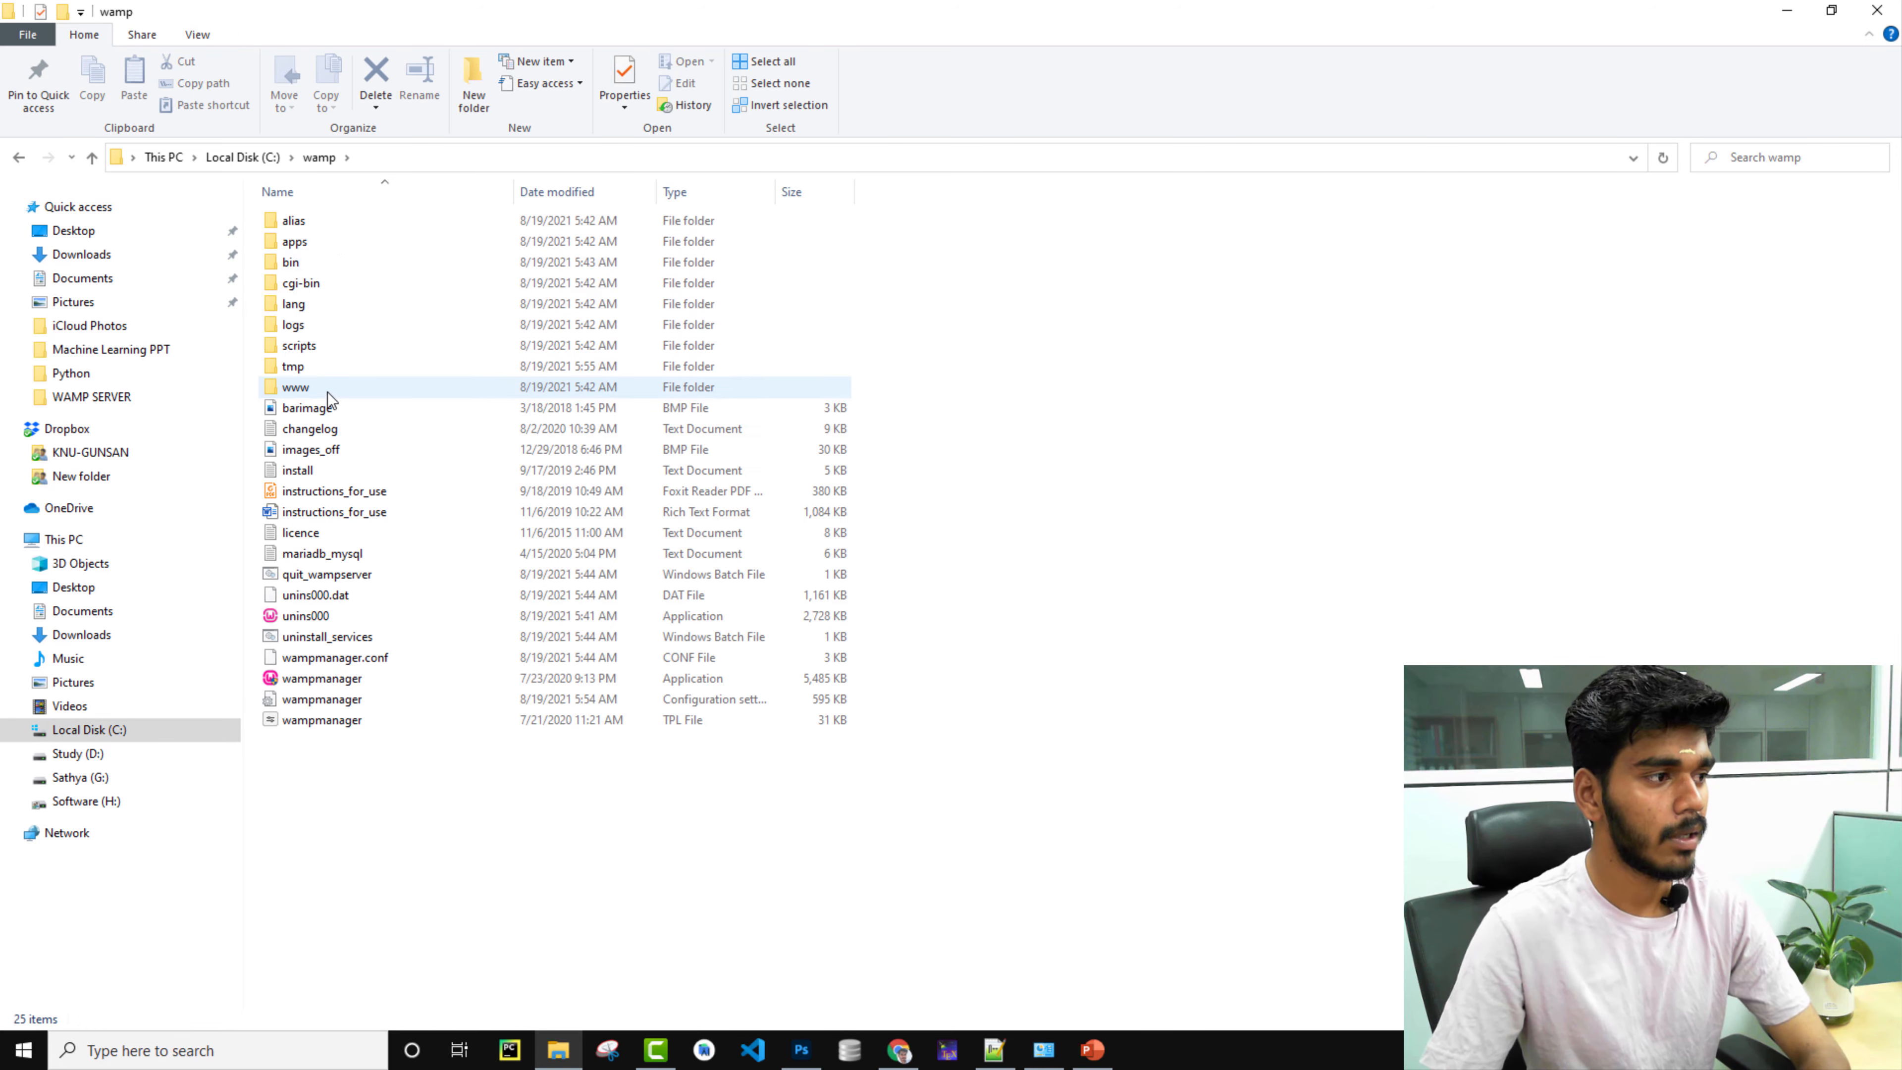
double_click(324, 394)
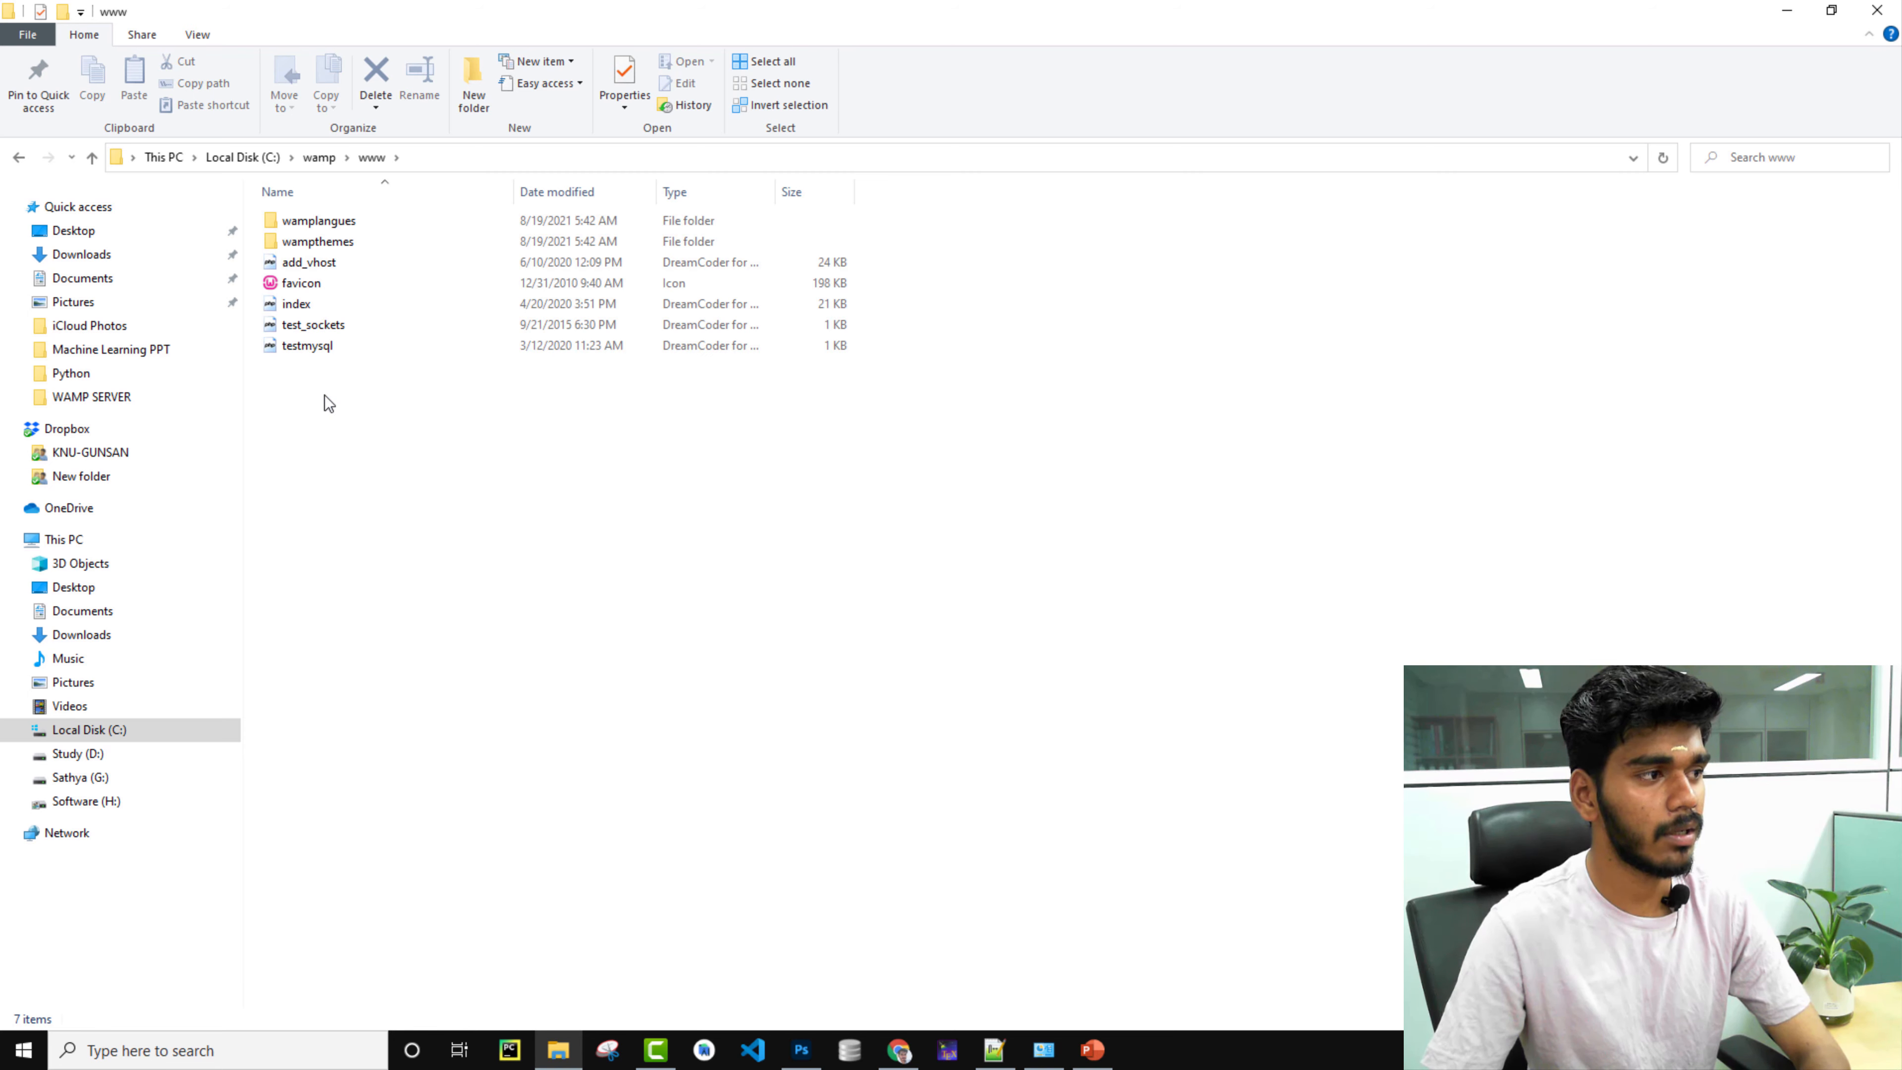
Create a folder named PHP inside www and open it.
click(475, 82)
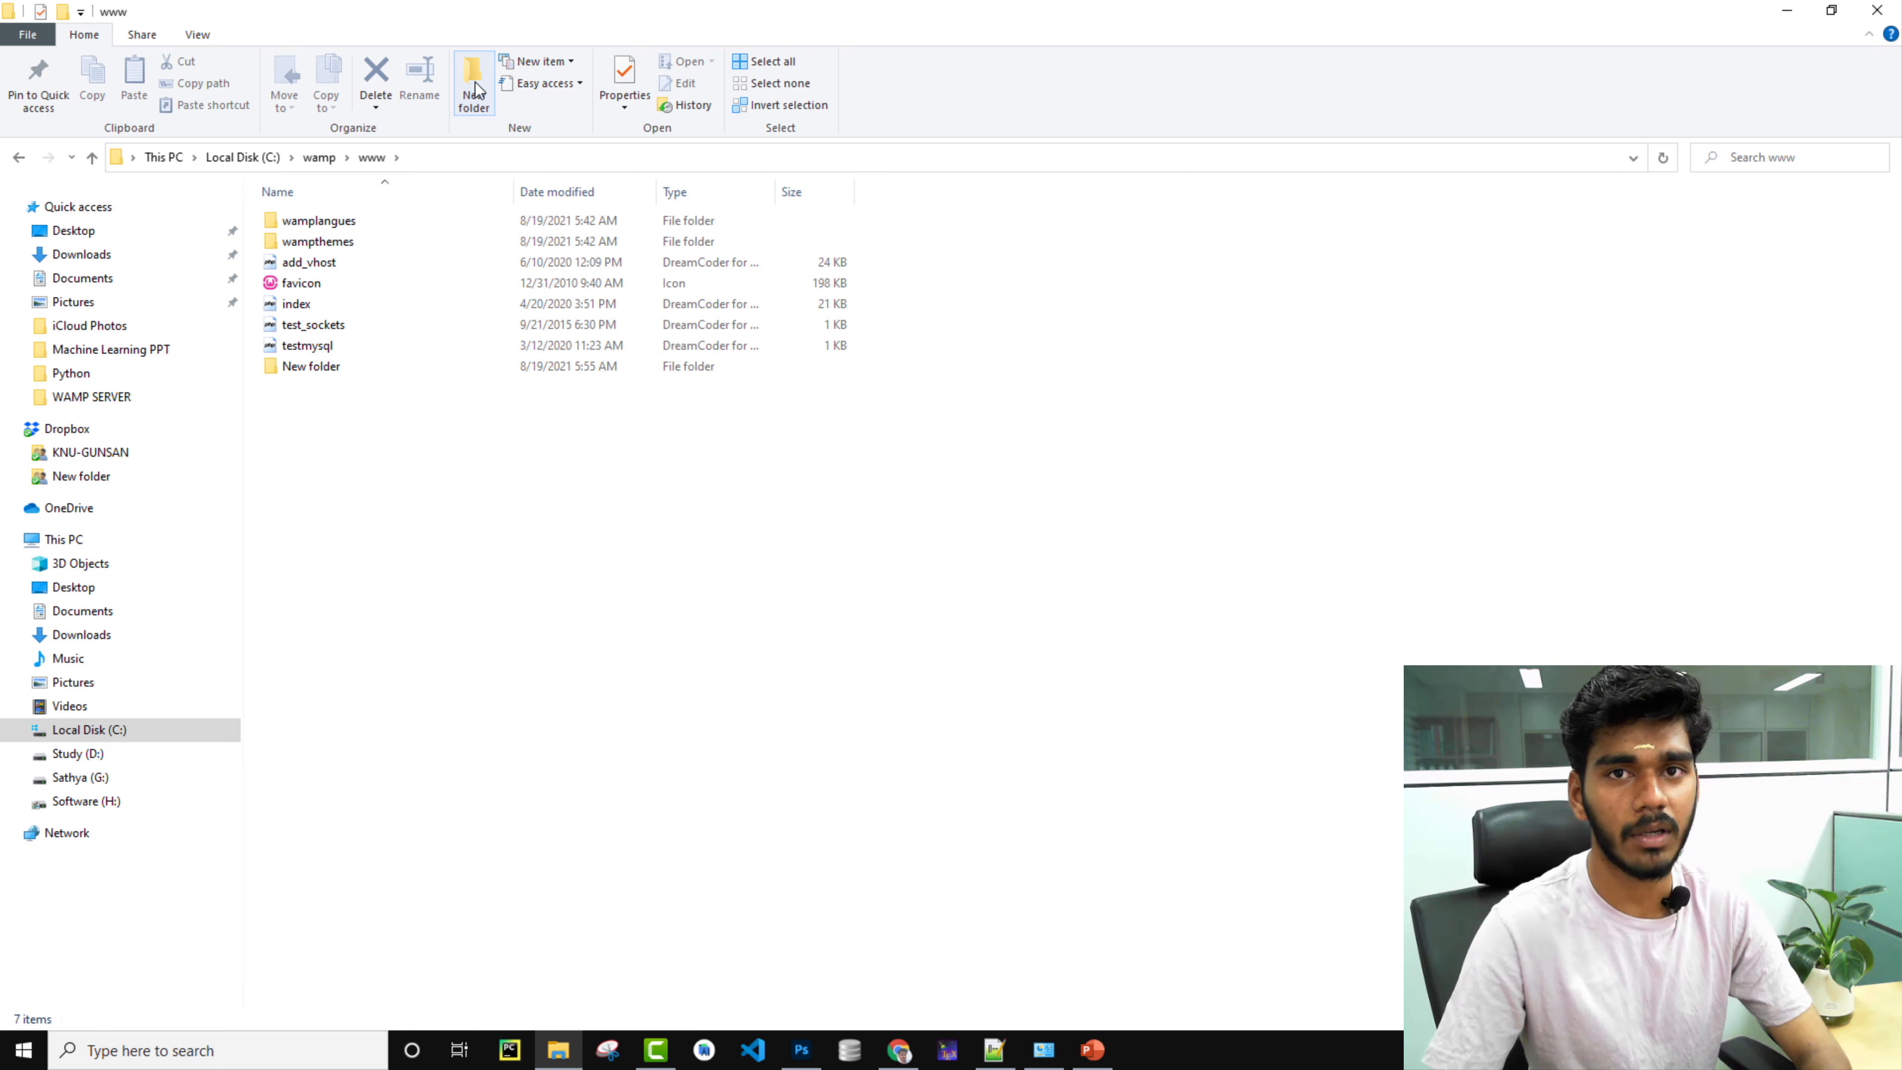
key(BackSpace)
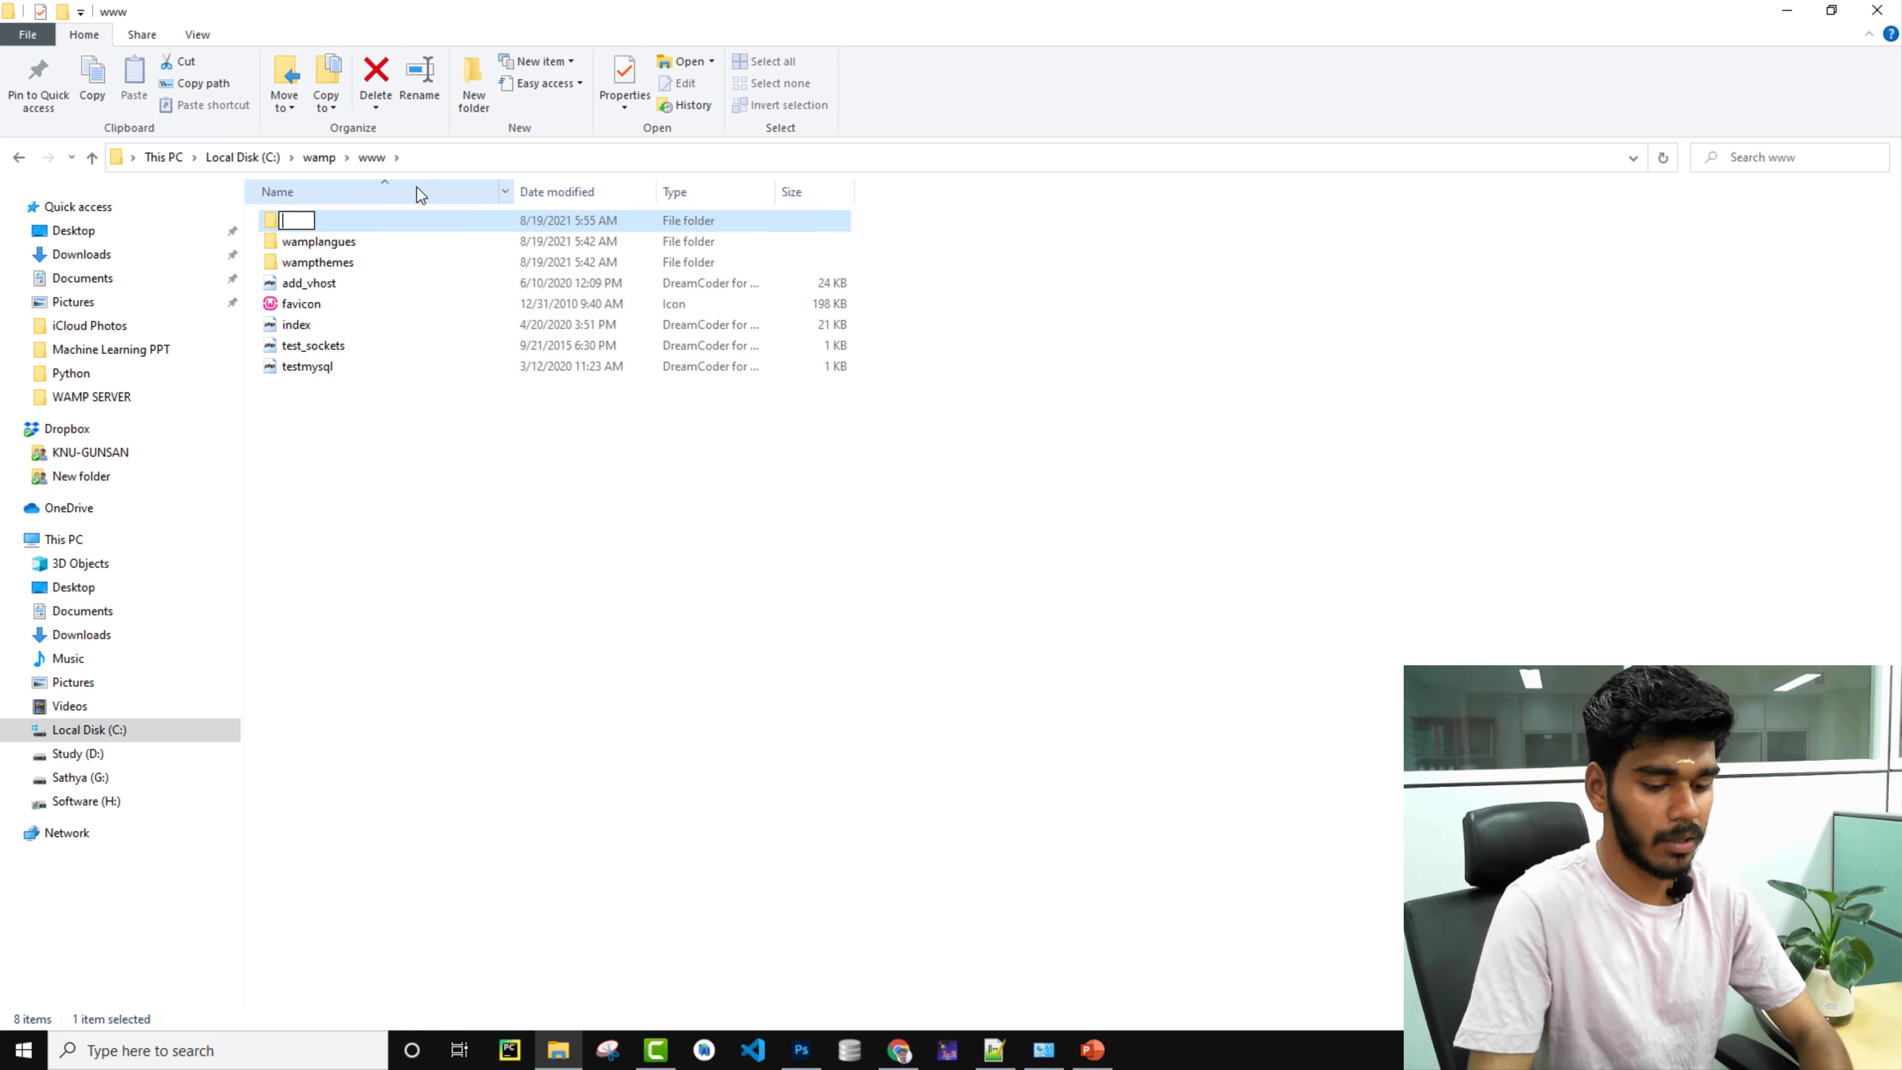
text(PHP)
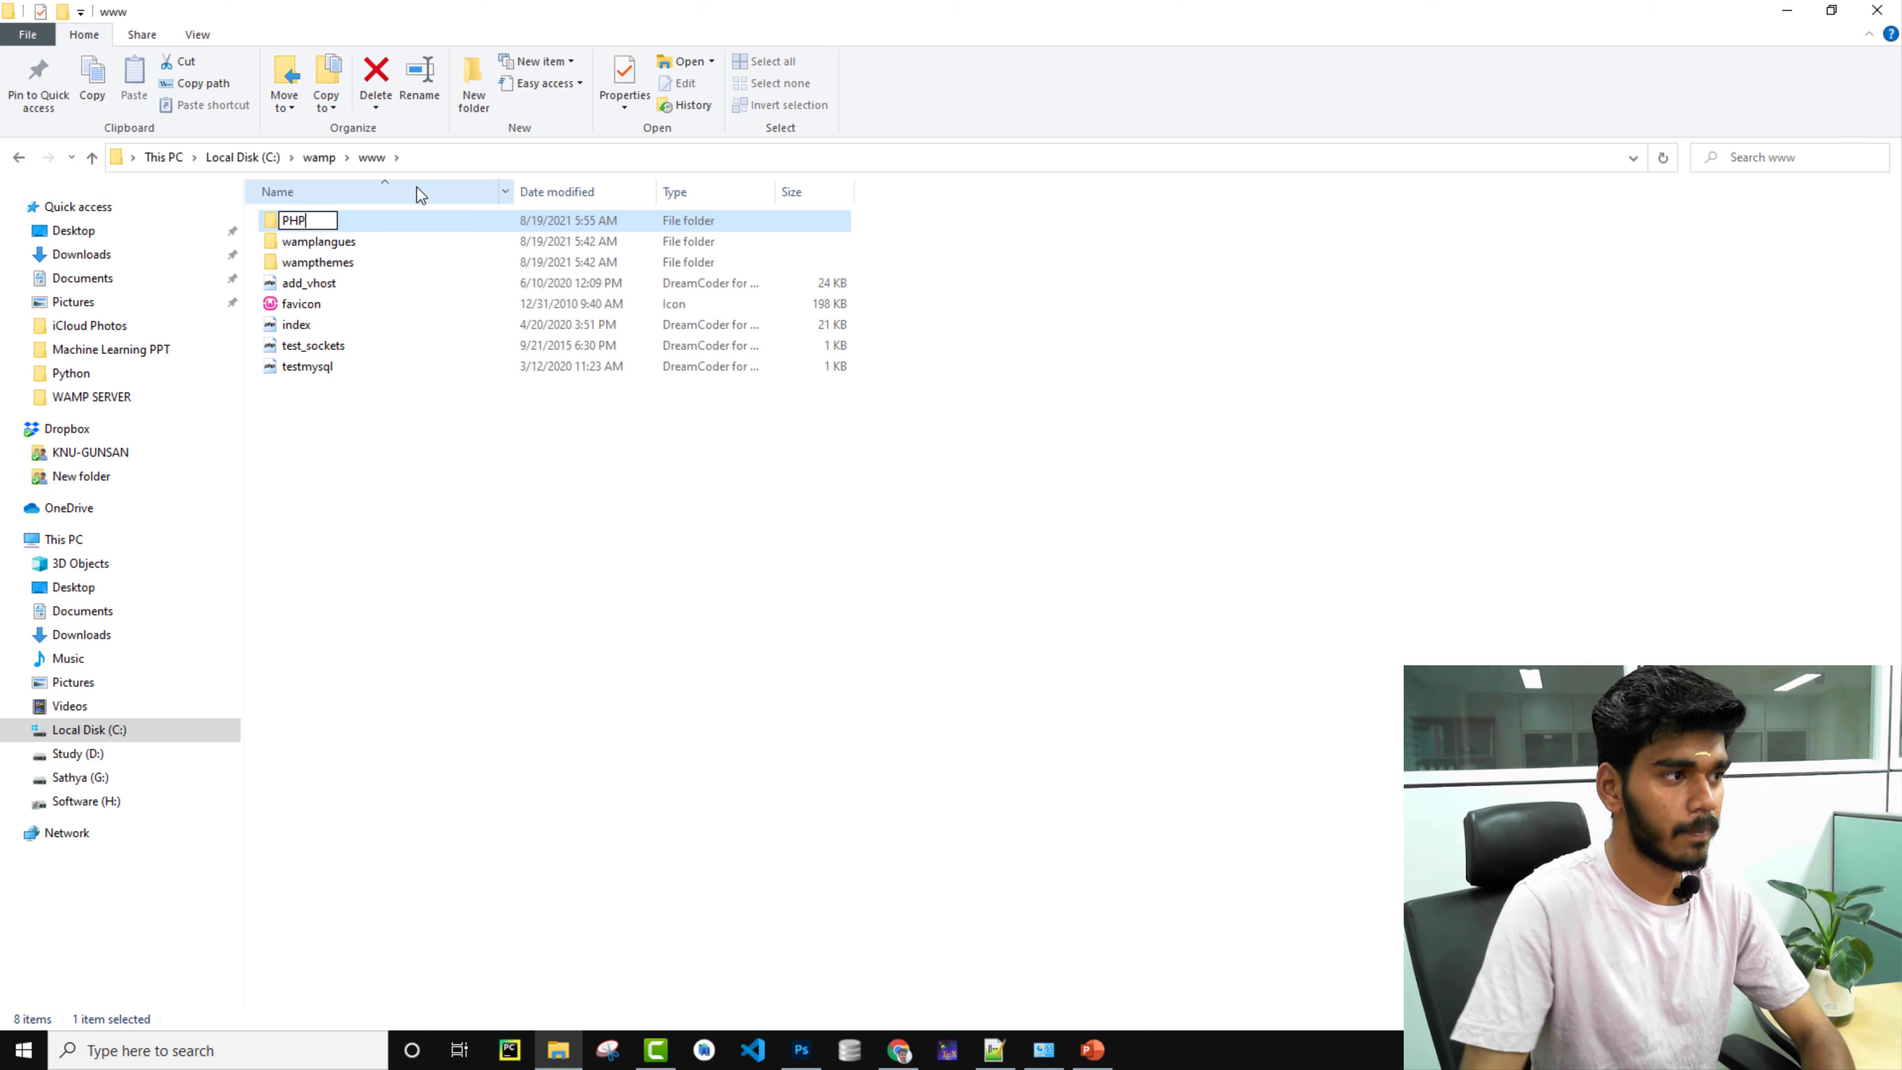
key(Return)
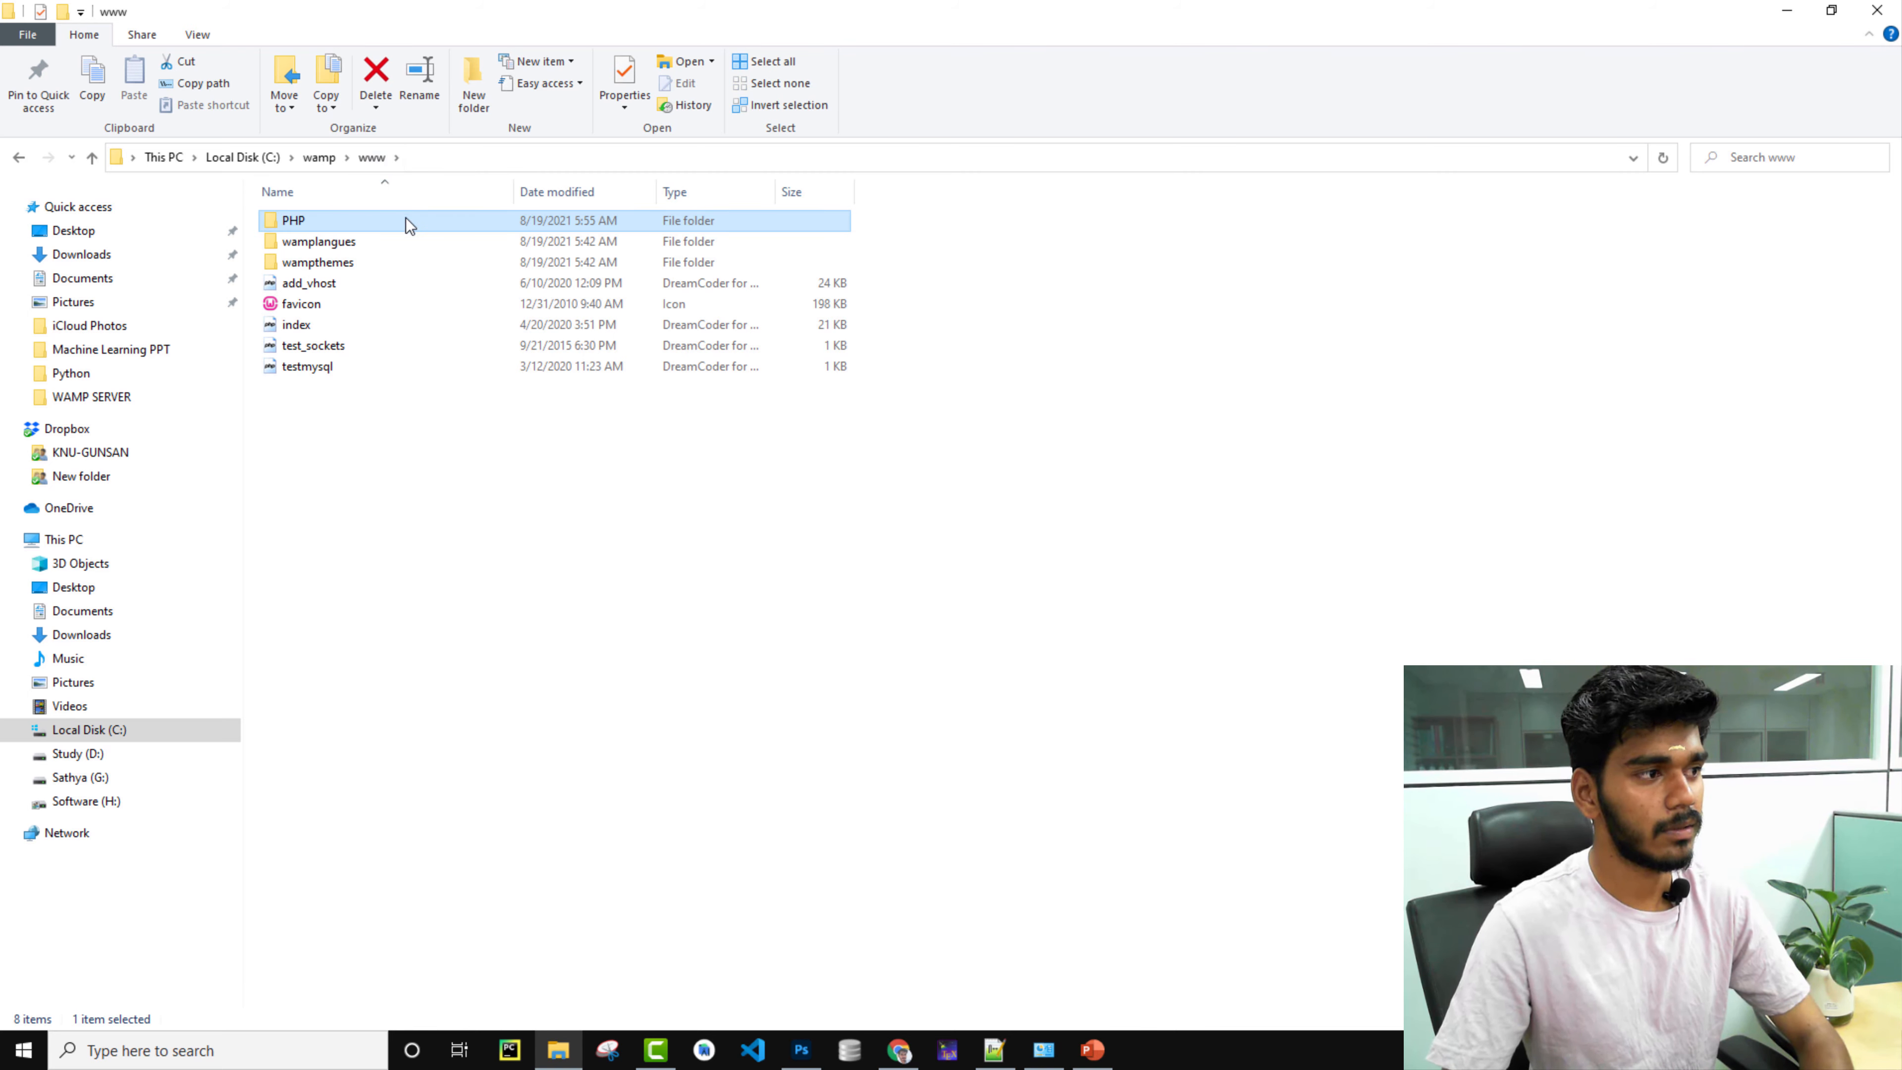
double_click(411, 227)
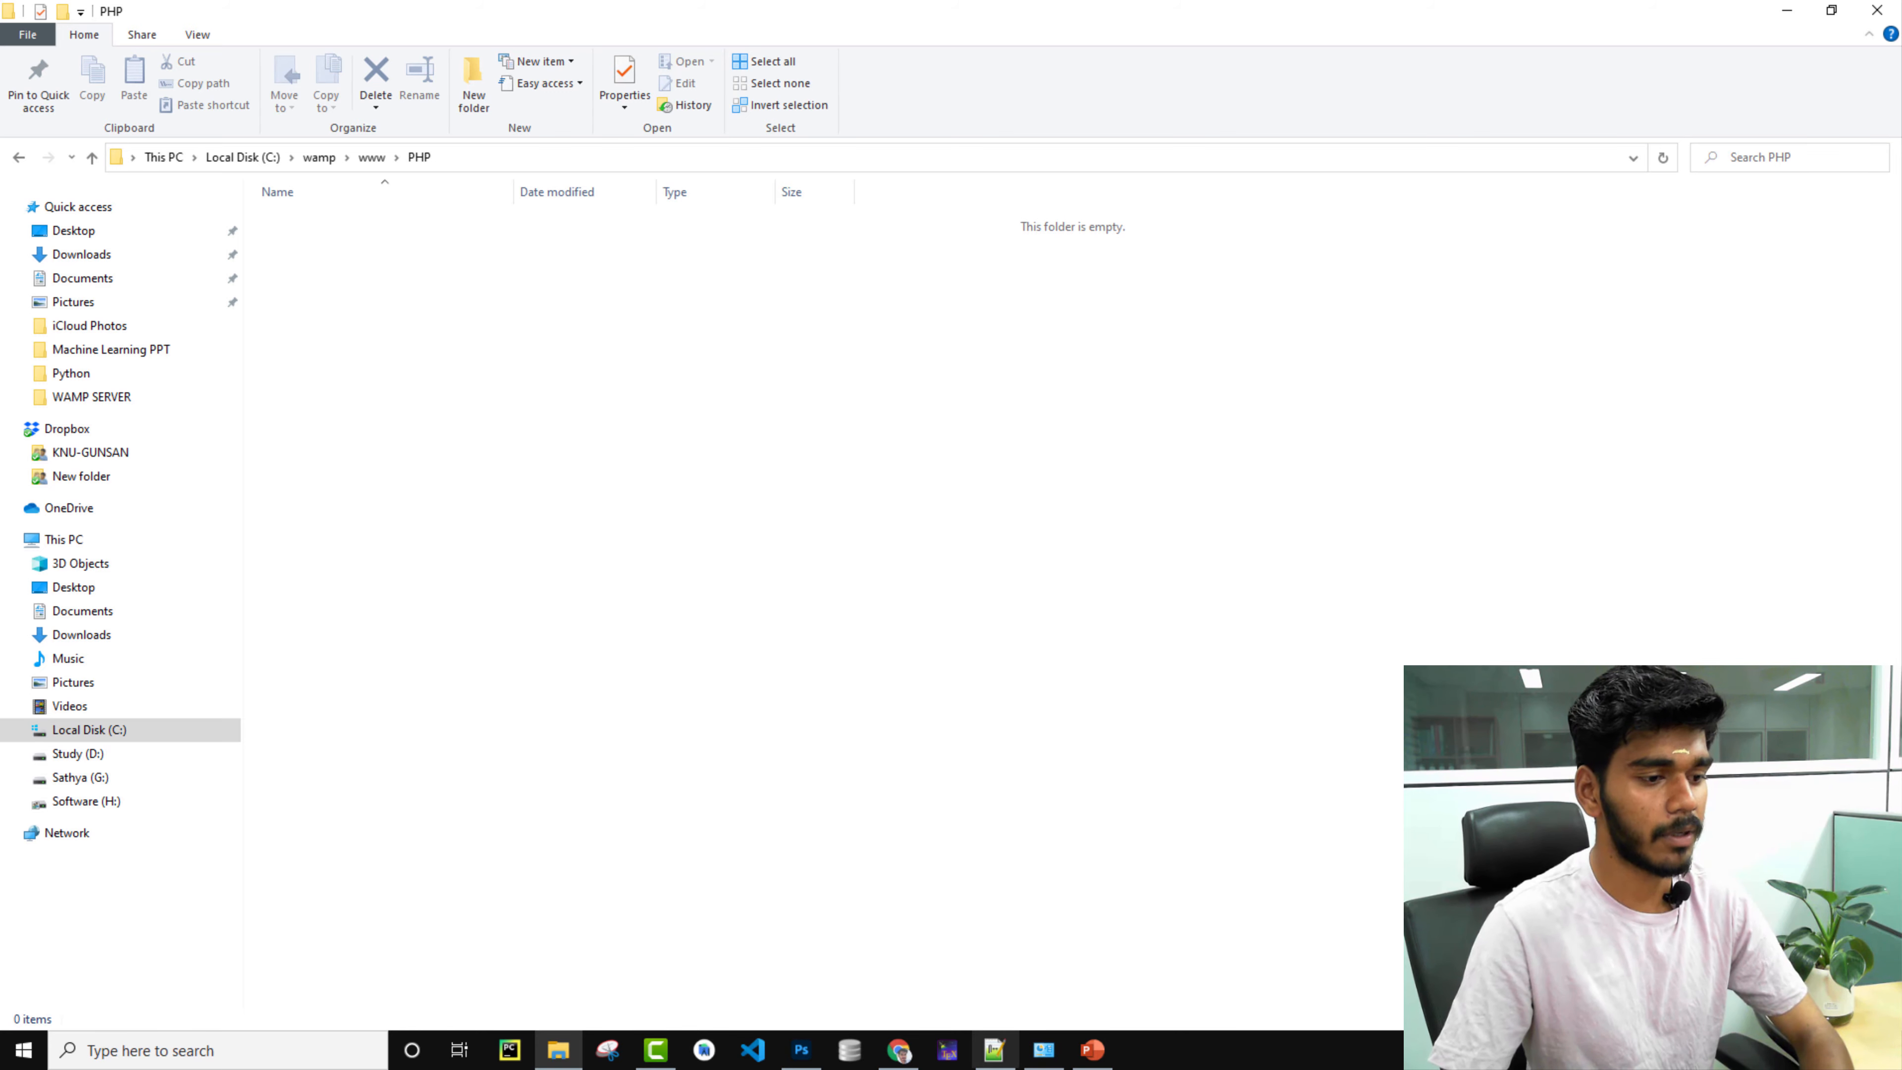
click(994, 1049)
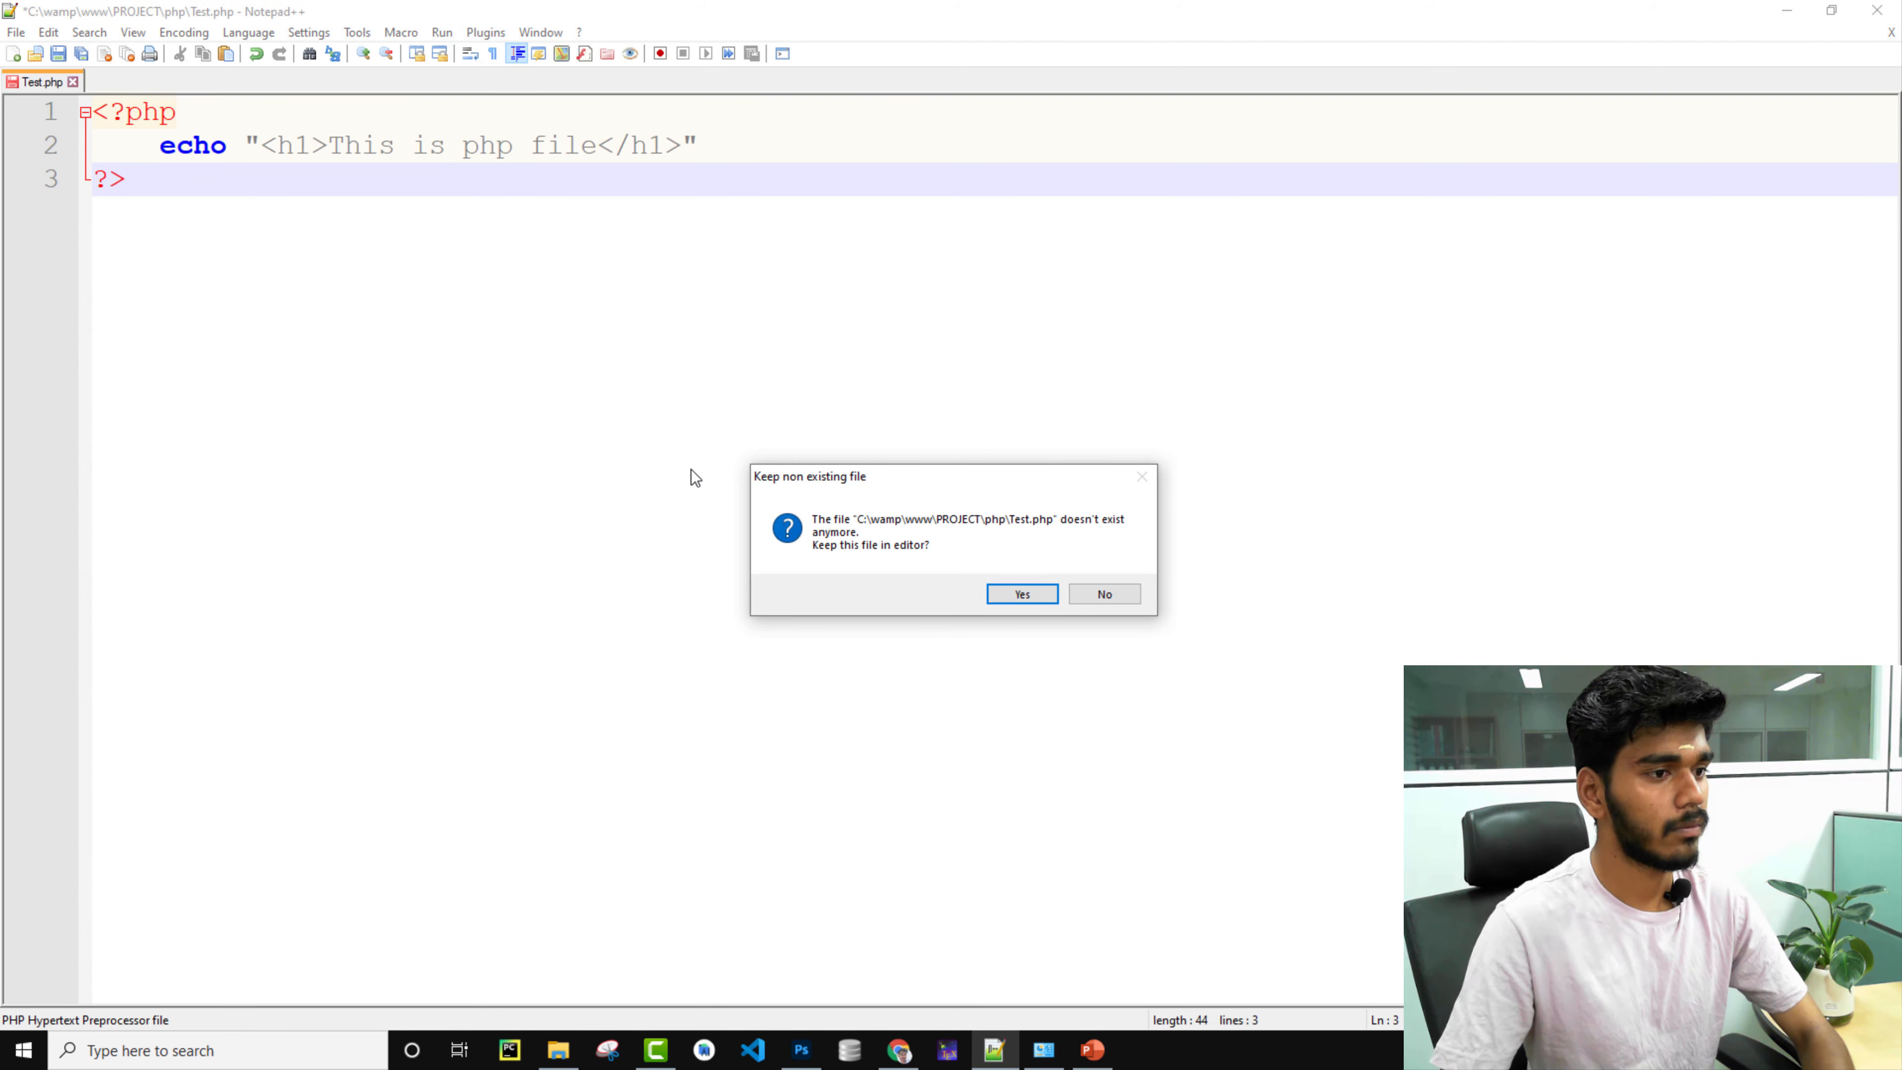
Discard the missing Test.php and choose C:\wamp\www\PHP as the save location.
click(1113, 599)
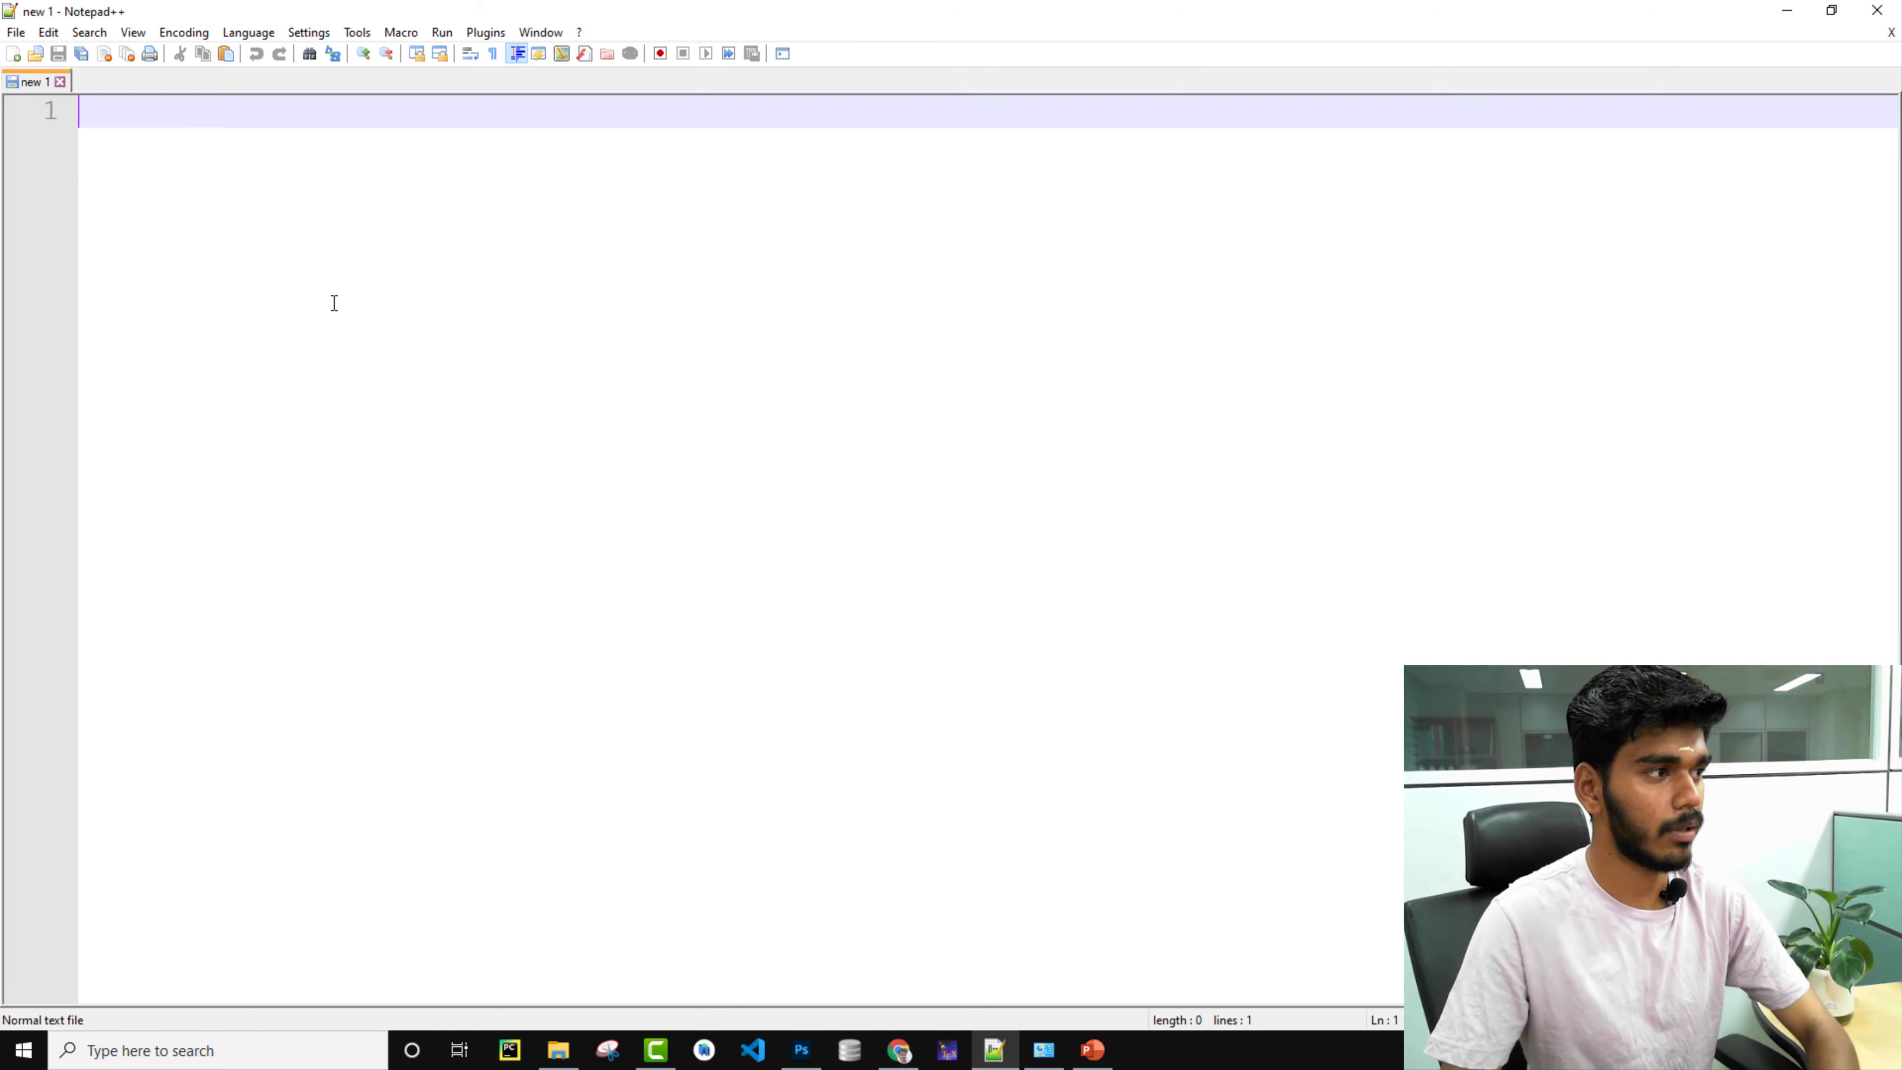
key(ctrl+s)
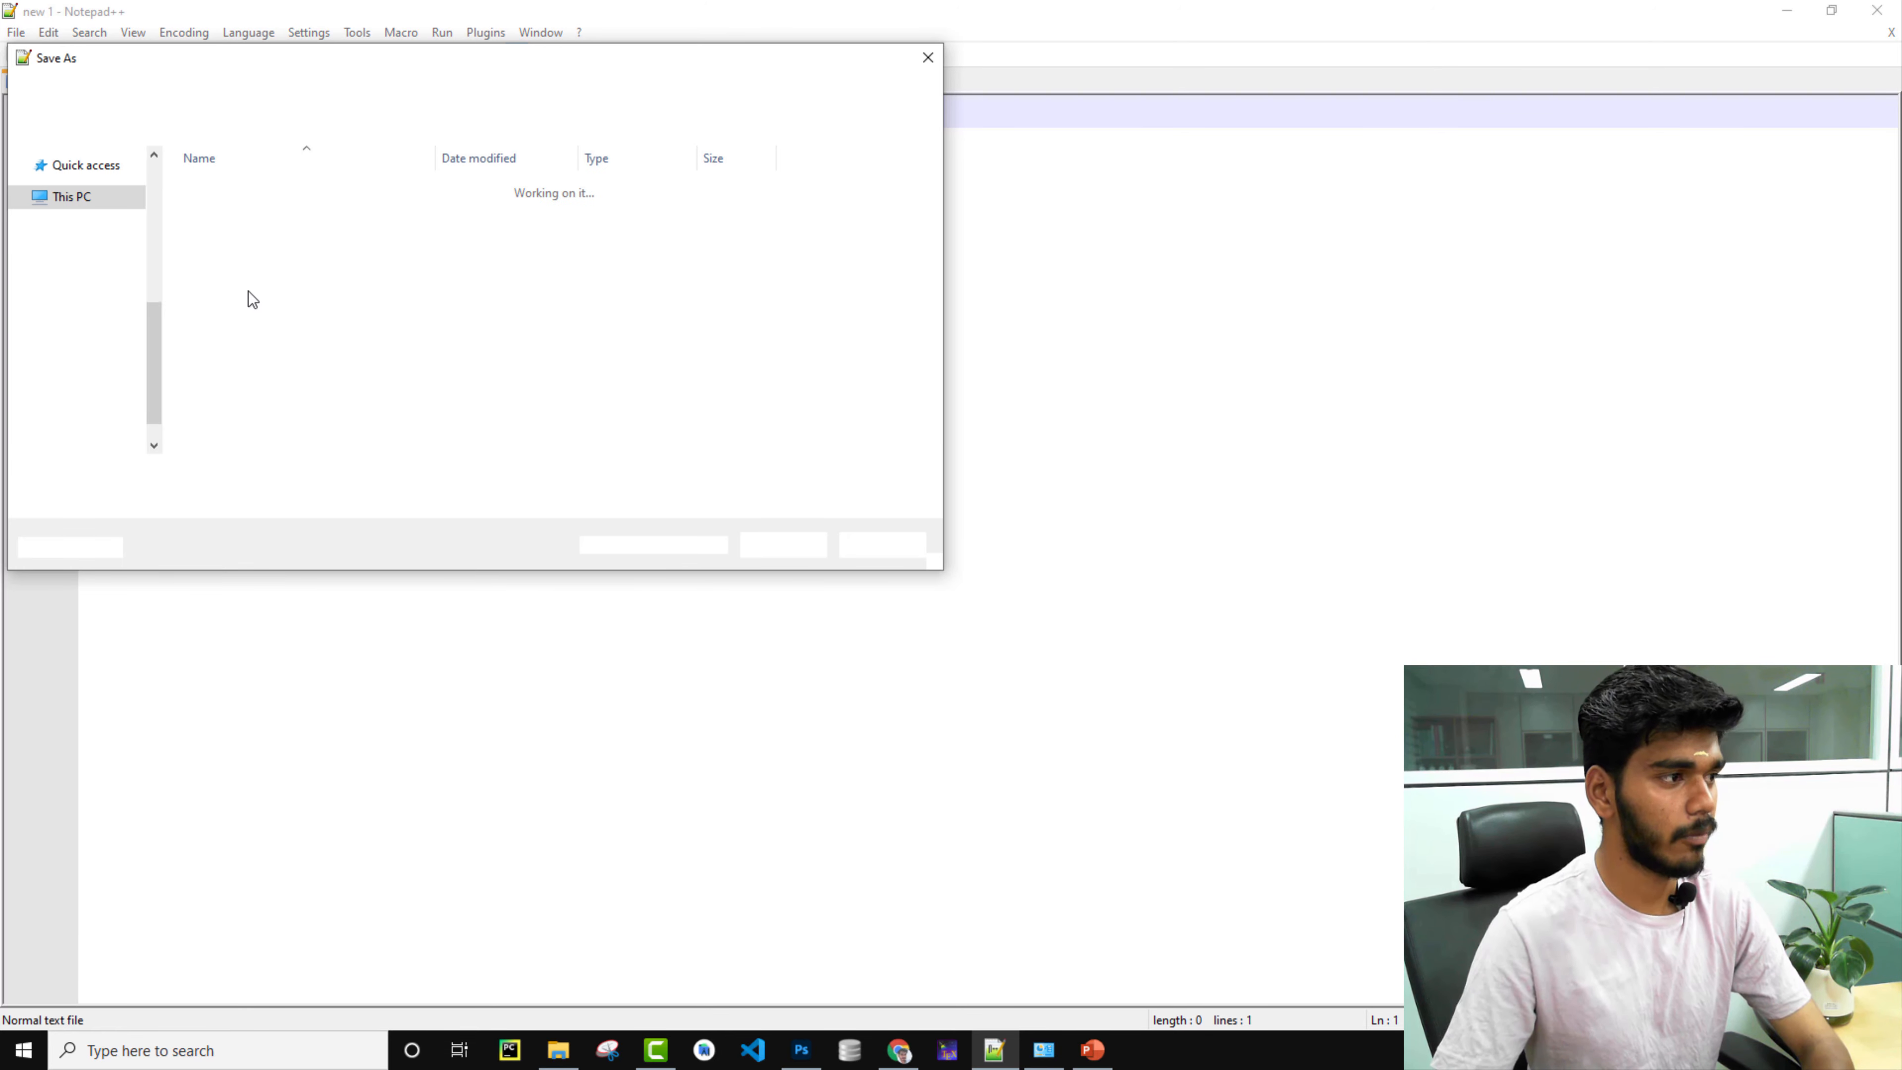
click(116, 355)
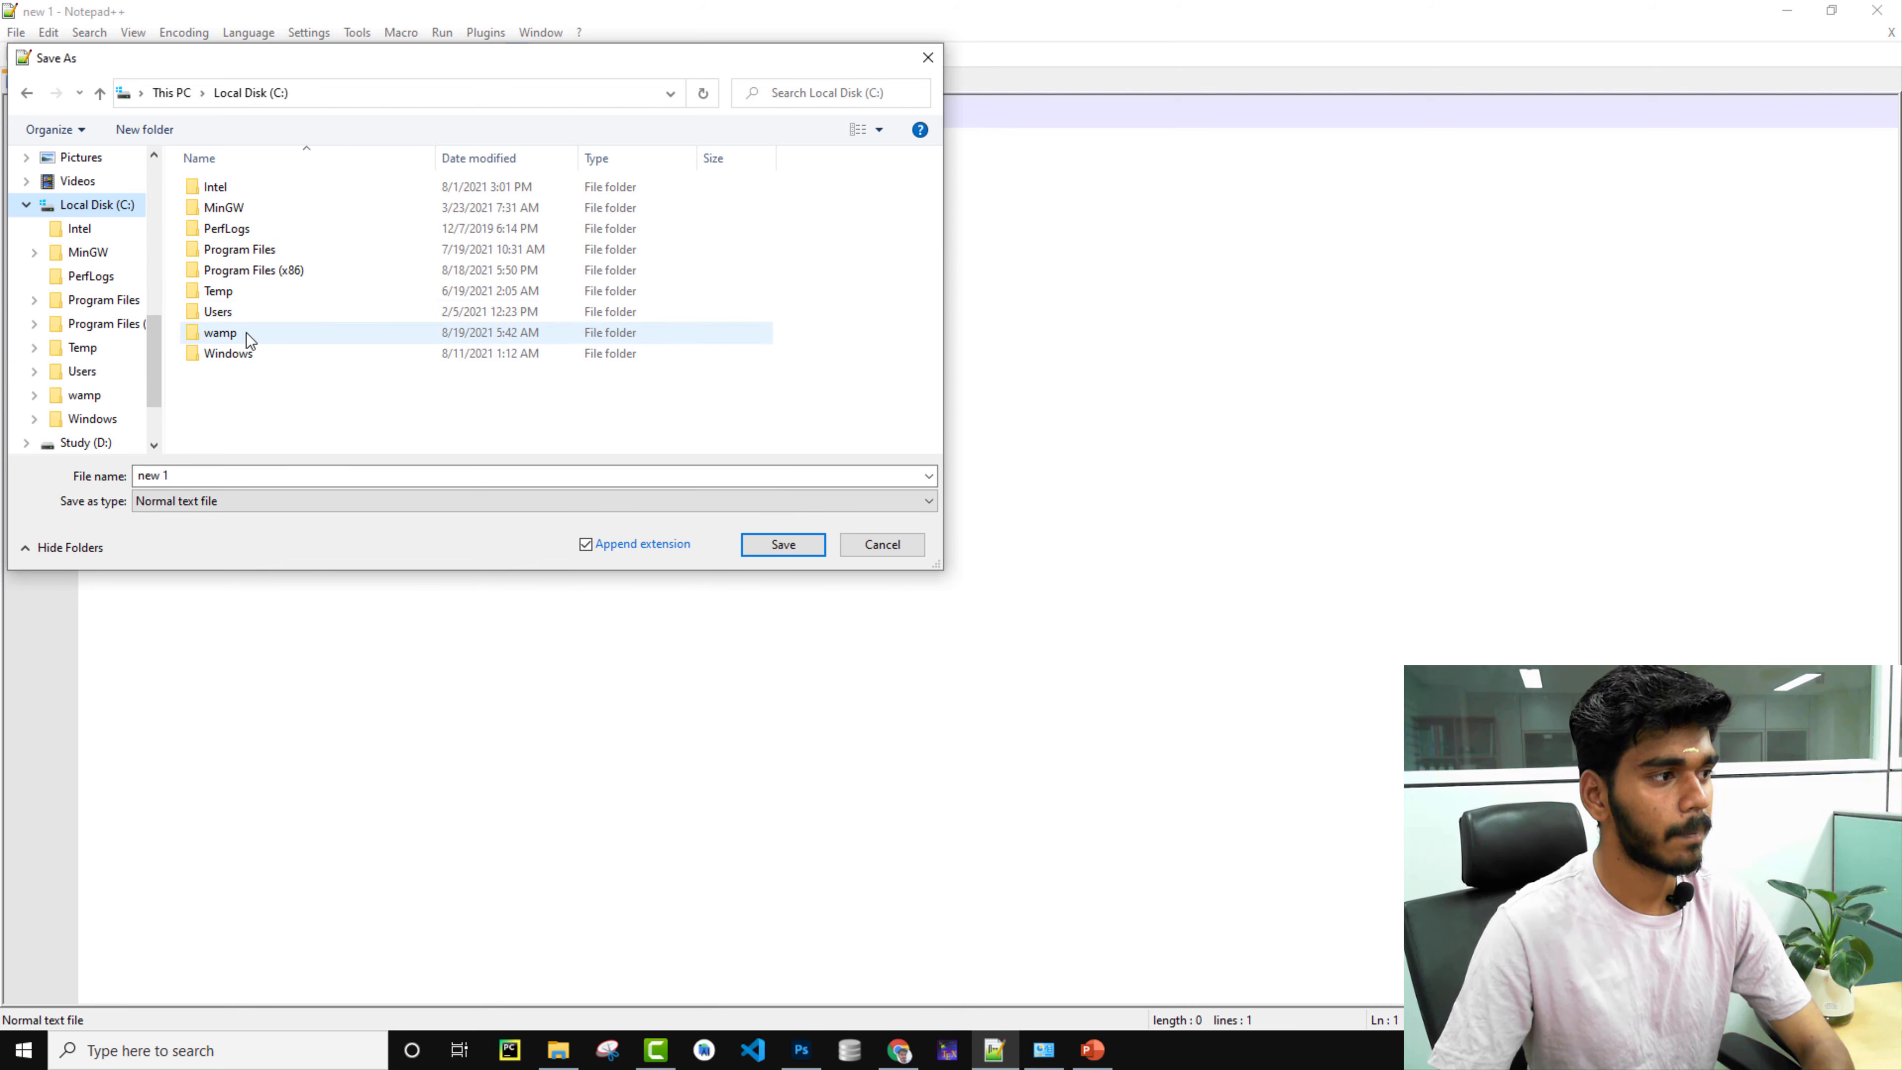
double_click(247, 336)
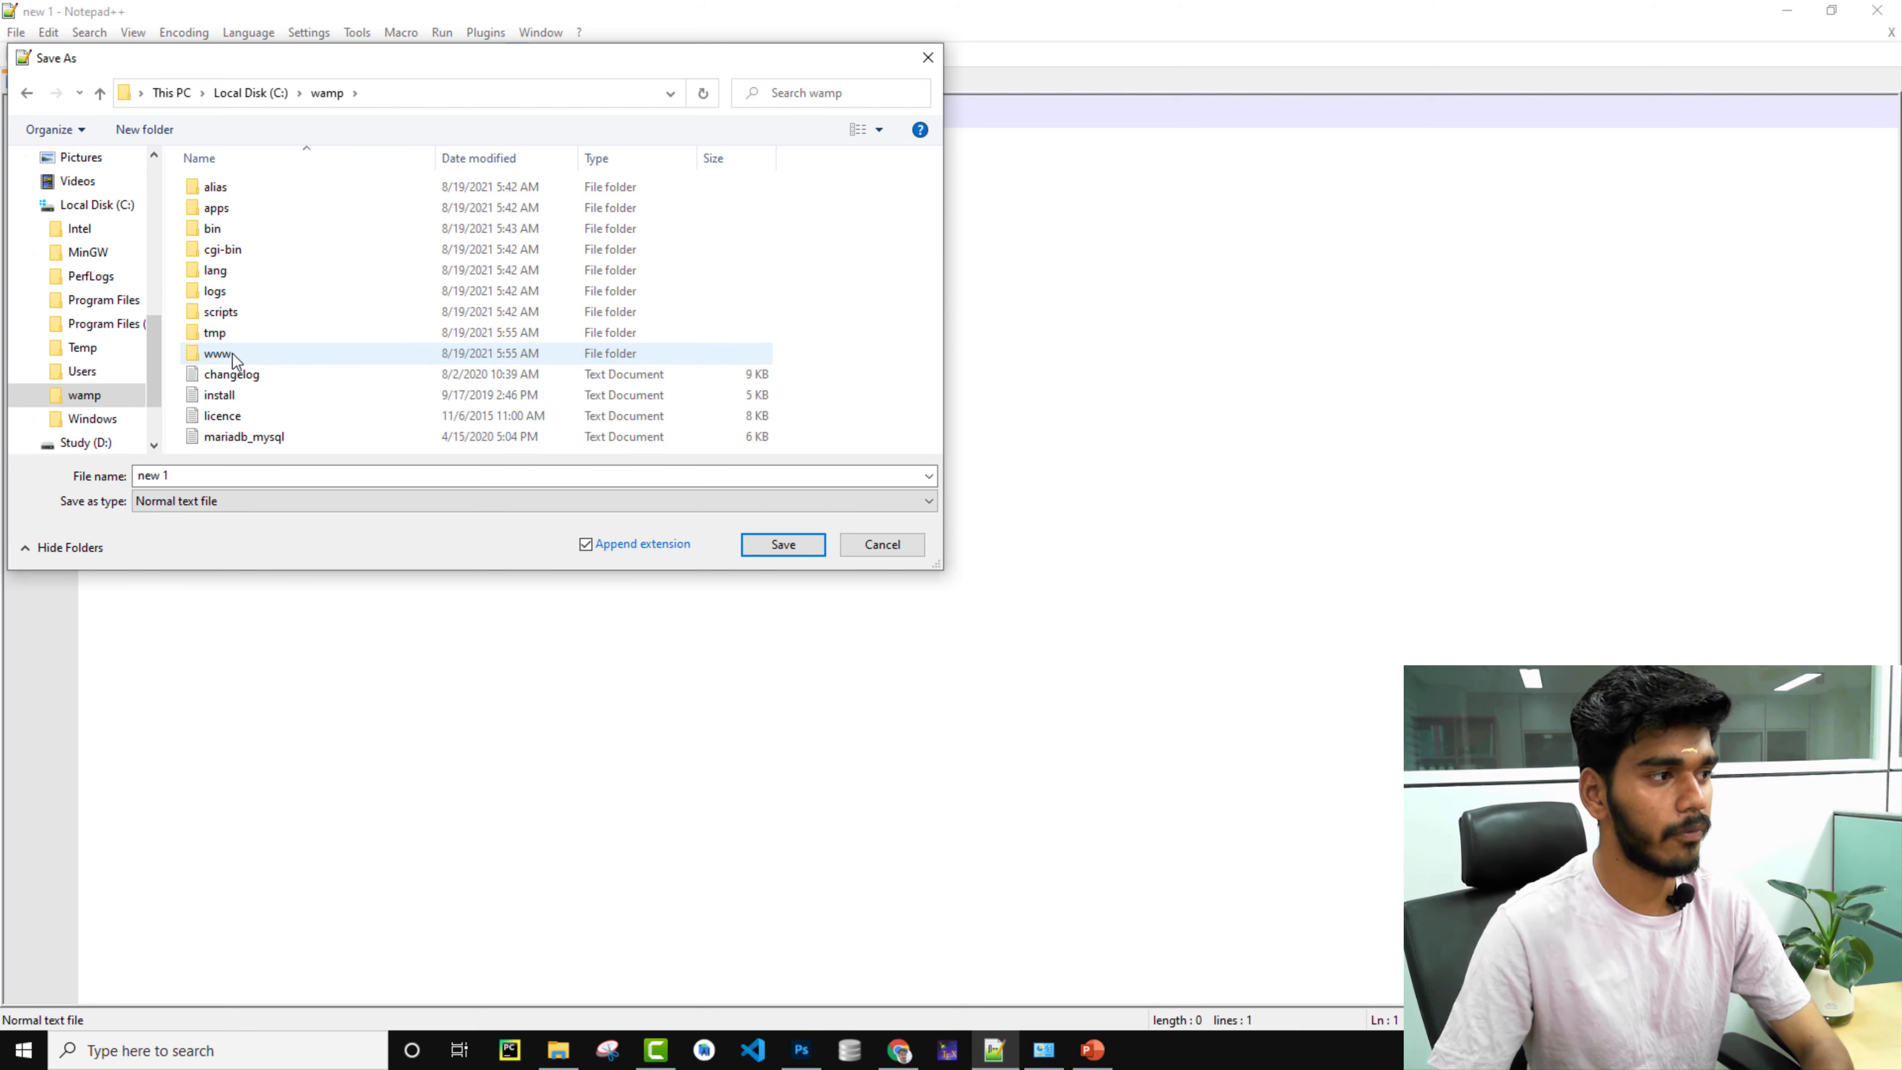
double_click(232, 353)
click(244, 184)
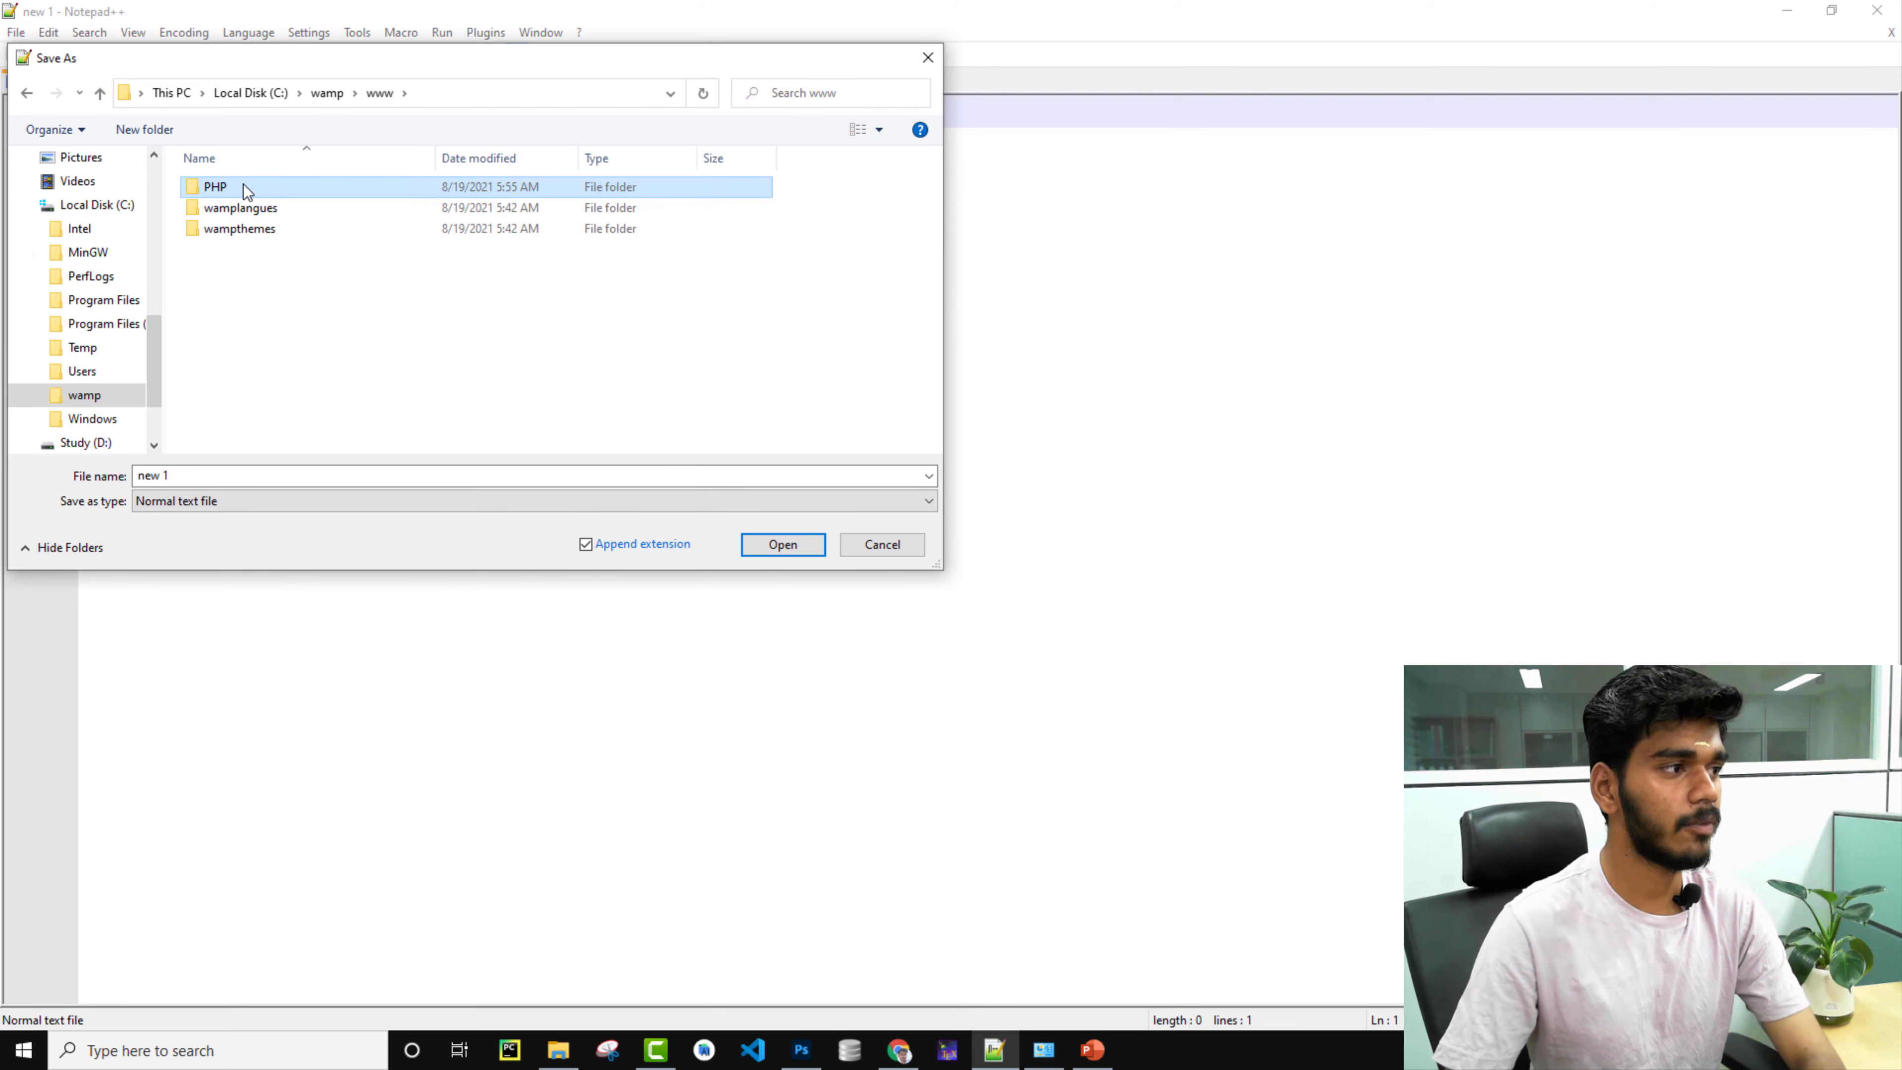
double_click(243, 185)
Save the empty document there as test.php, replacing the default name new 1.
click(235, 474)
key(ctrl+a)
key(BackSpace)
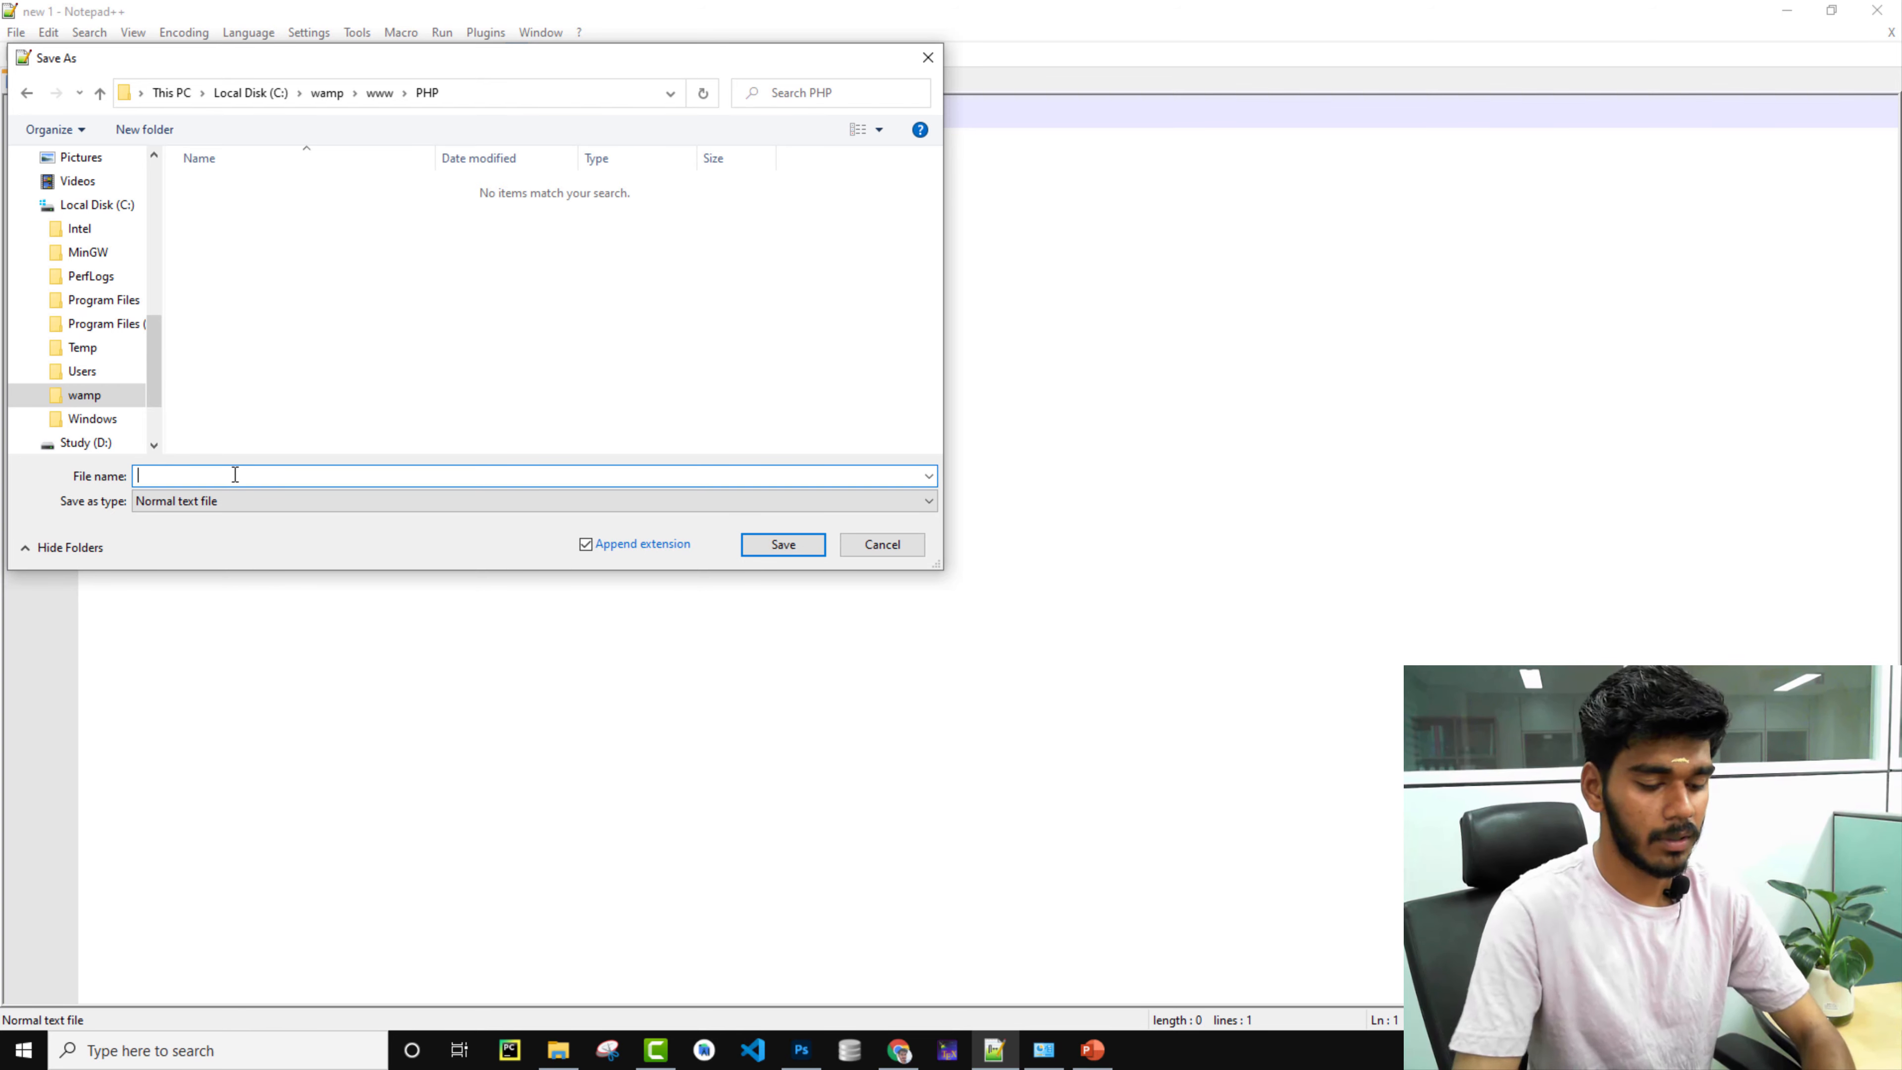
text(test.php)
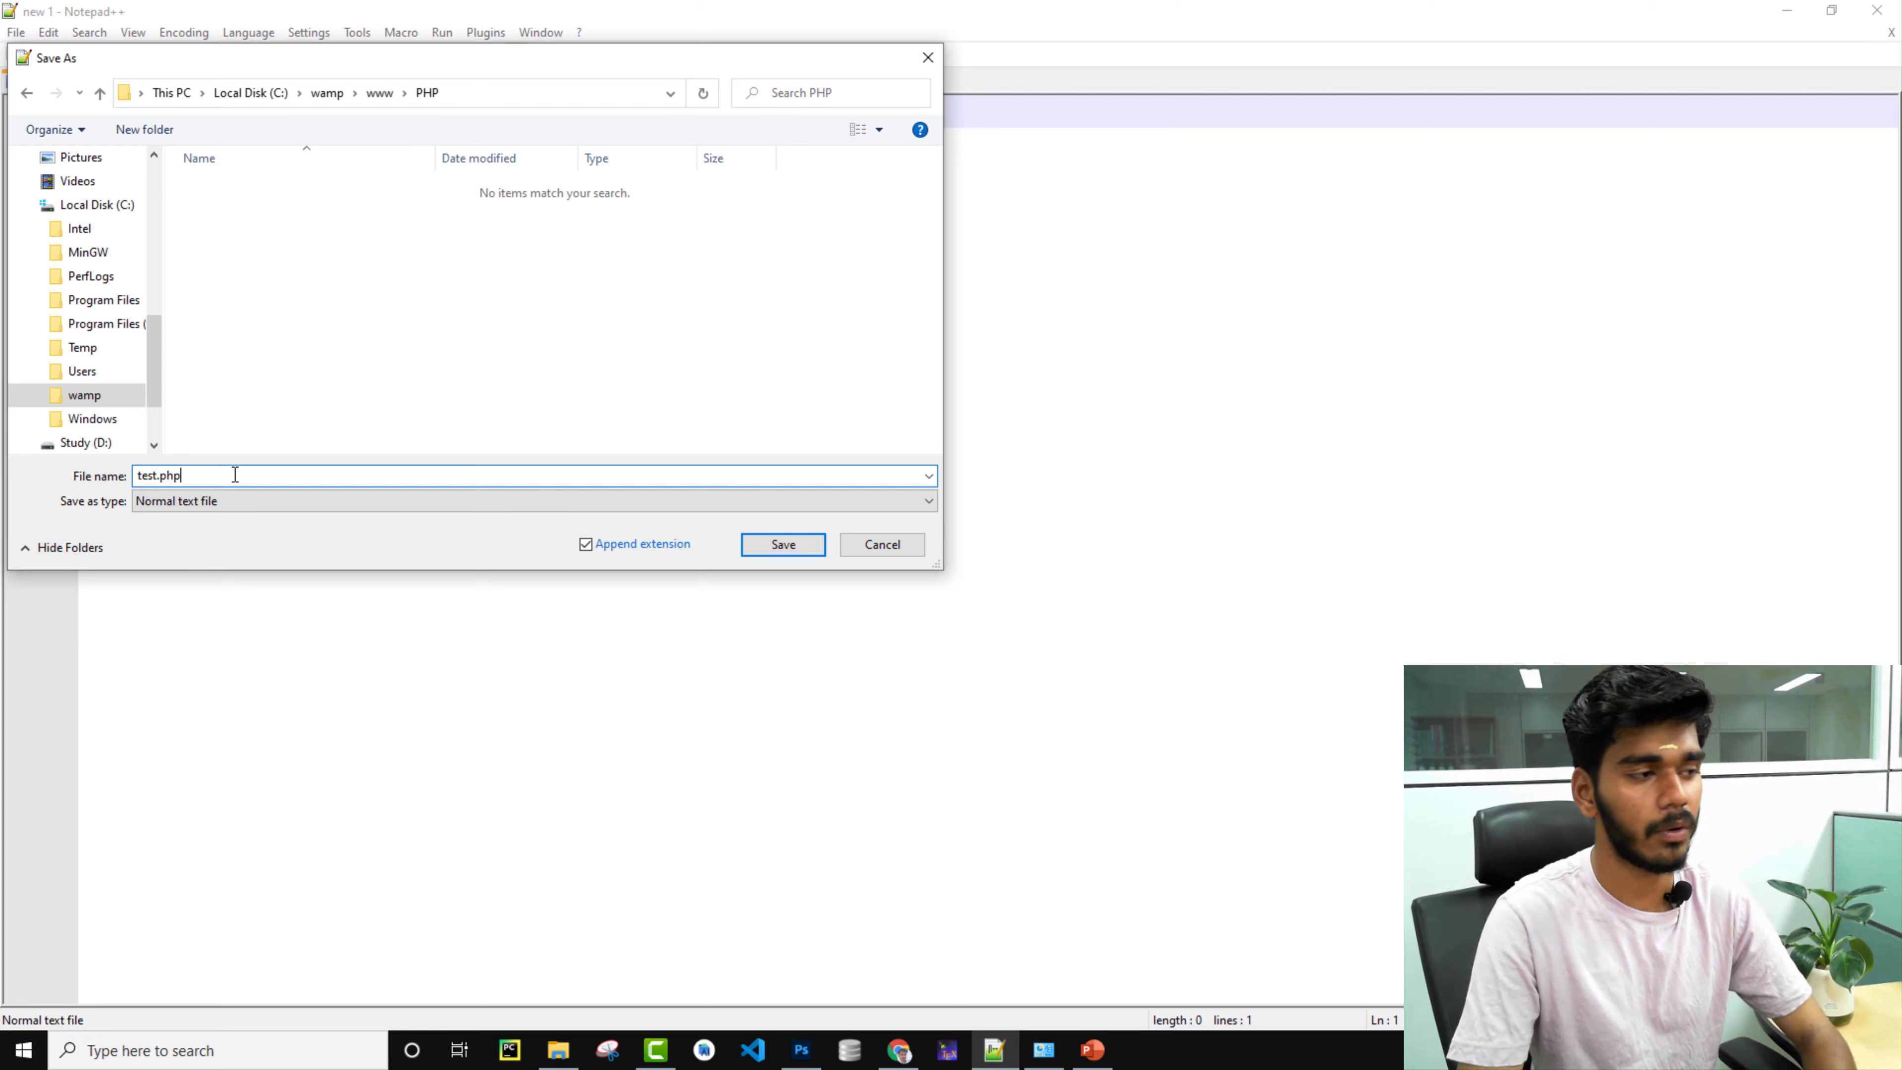
key(Return)
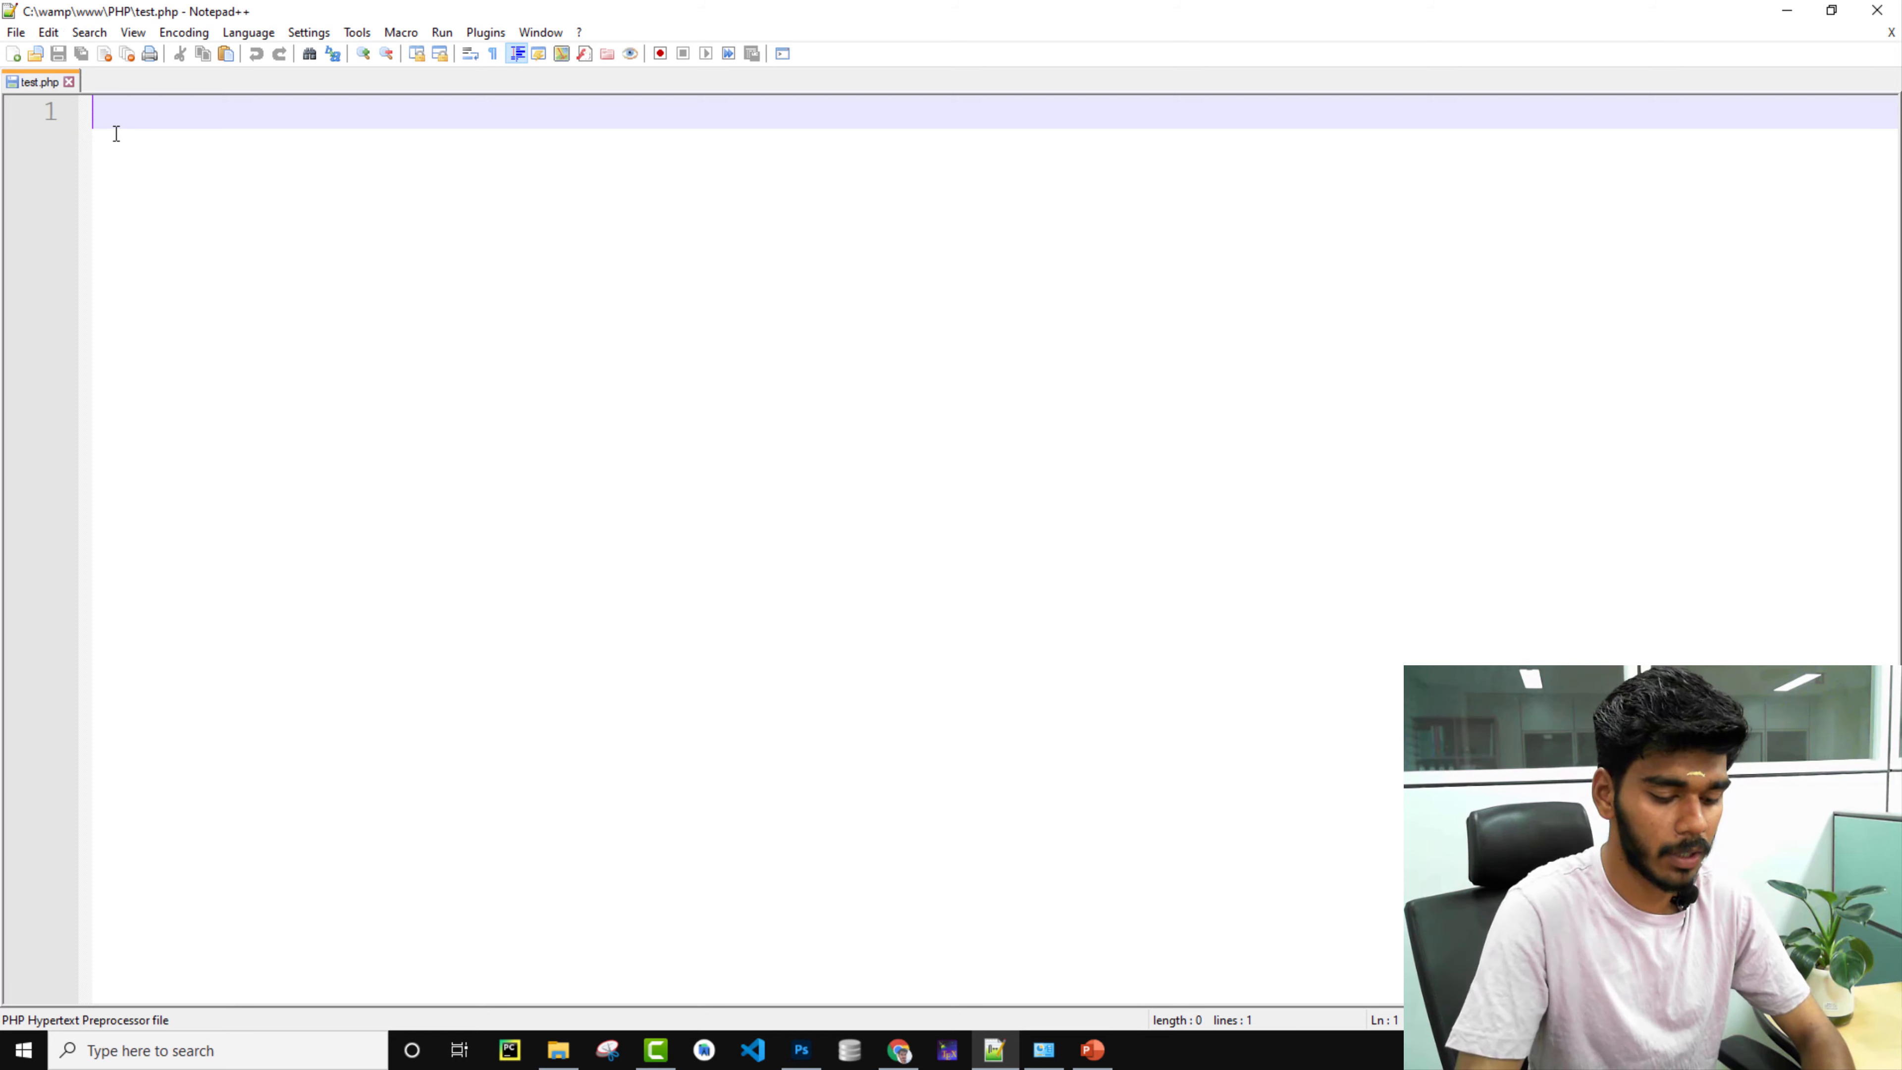
Write the <?php and ?> tags on separate lines with an indented blank line between.
text(<?php )
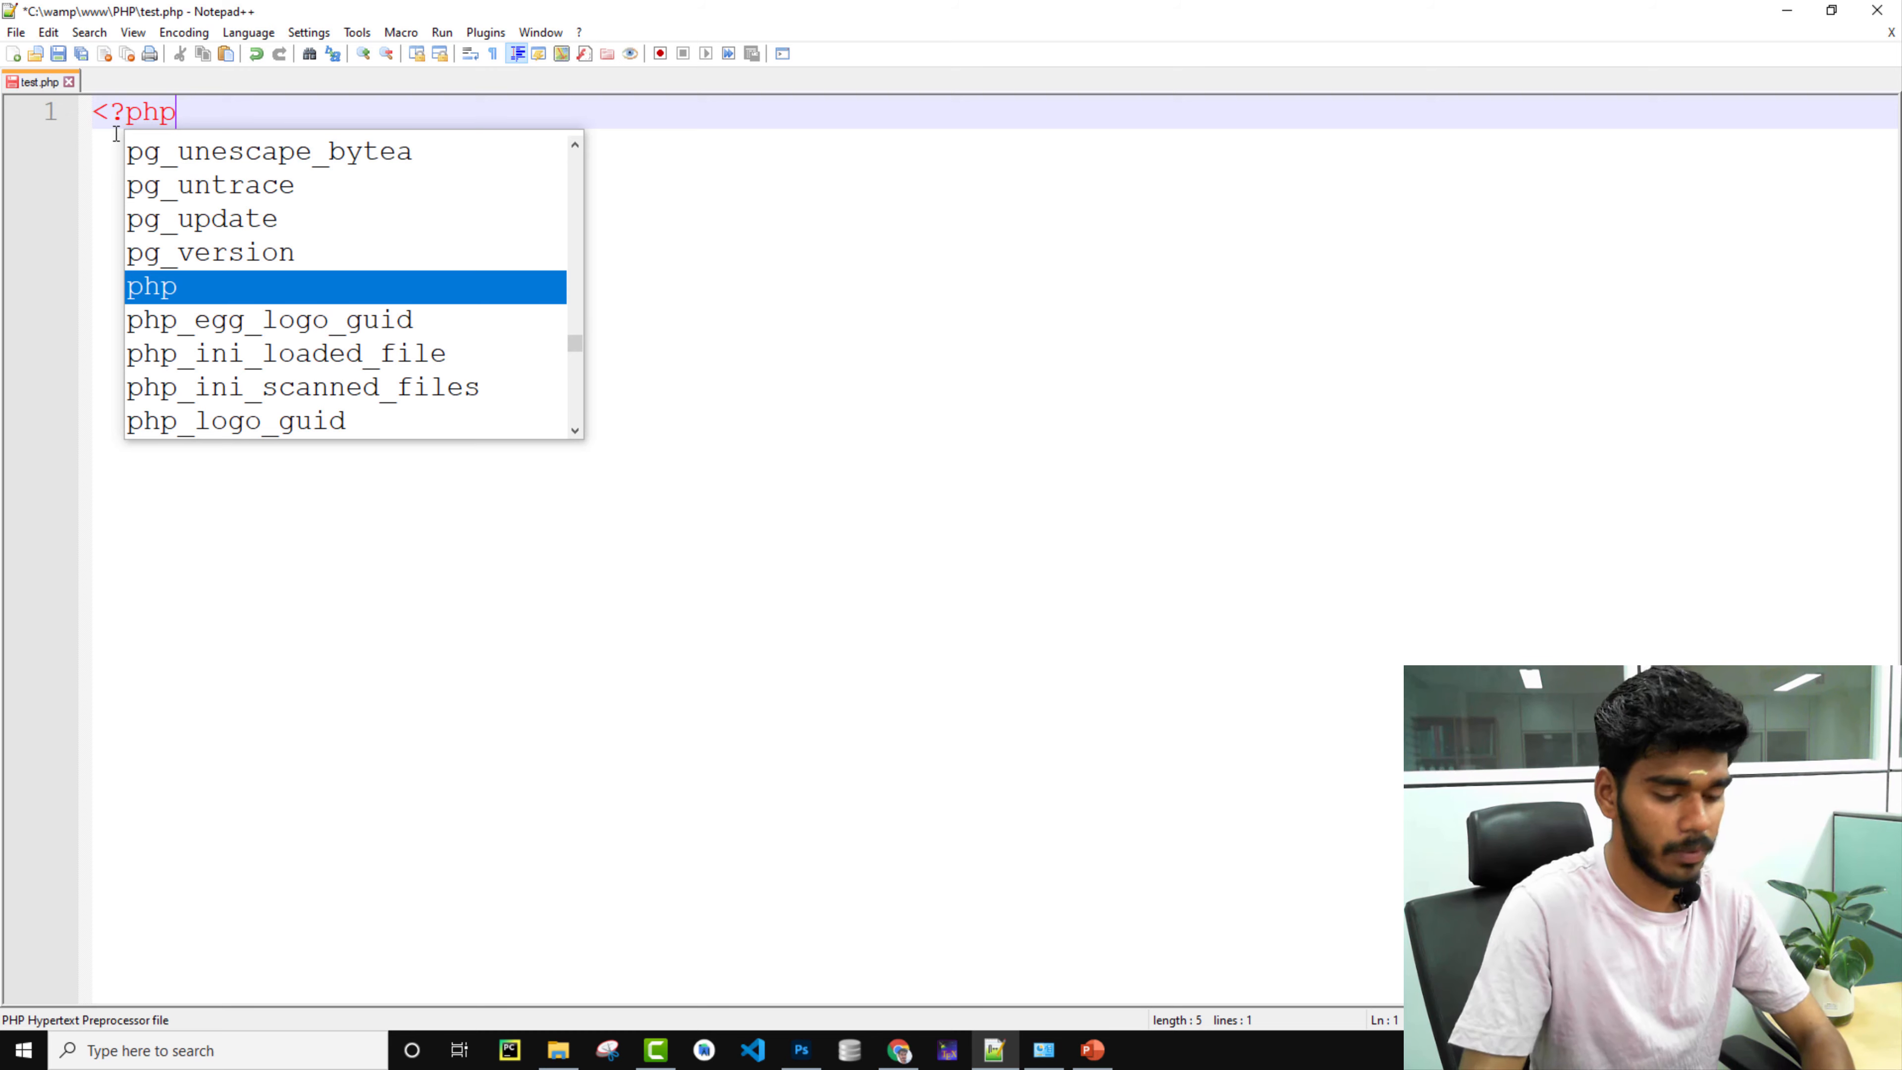
text(?>)
key(Return)
key(Up)
key(Right)
key(Right)
key(Right)
key(Right)
key(Right)
key(Right)
key(Right)
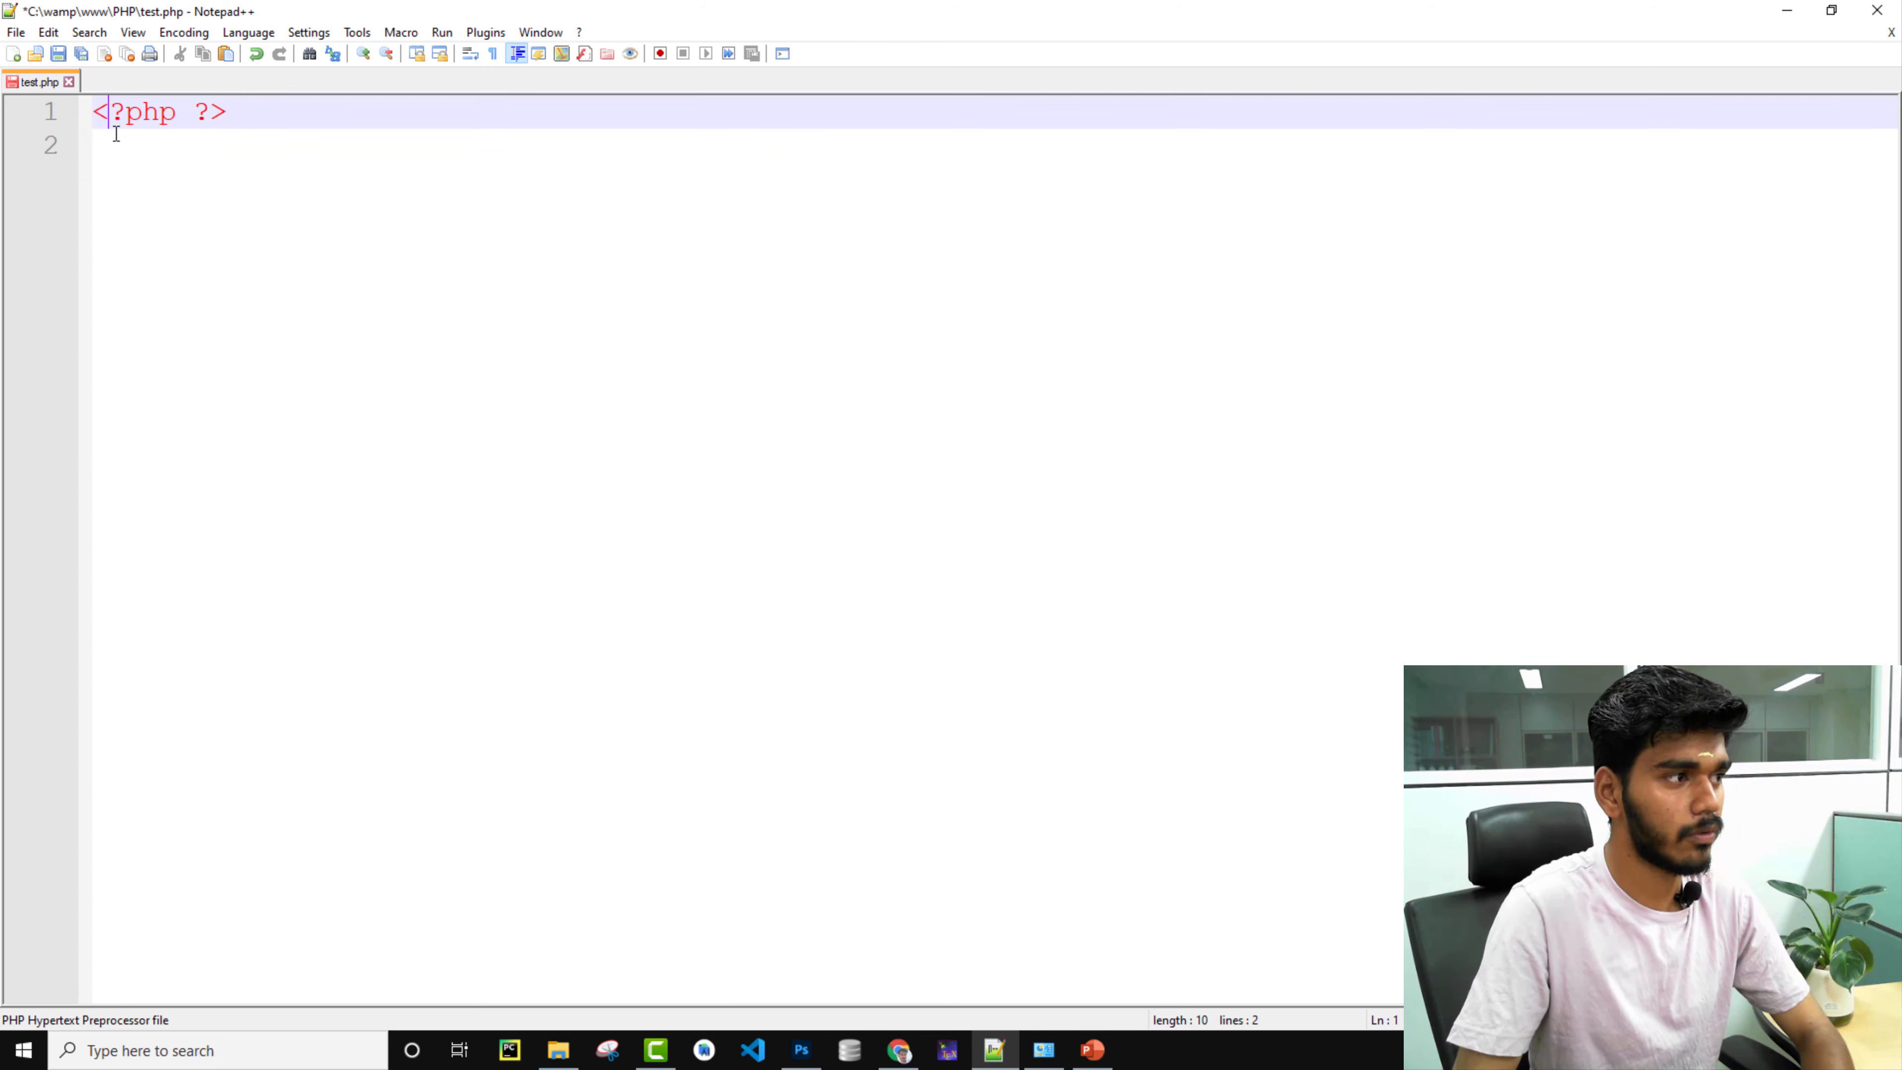
key(Left)
key(Return)
key(Left)
key(Return)
key(Tab)
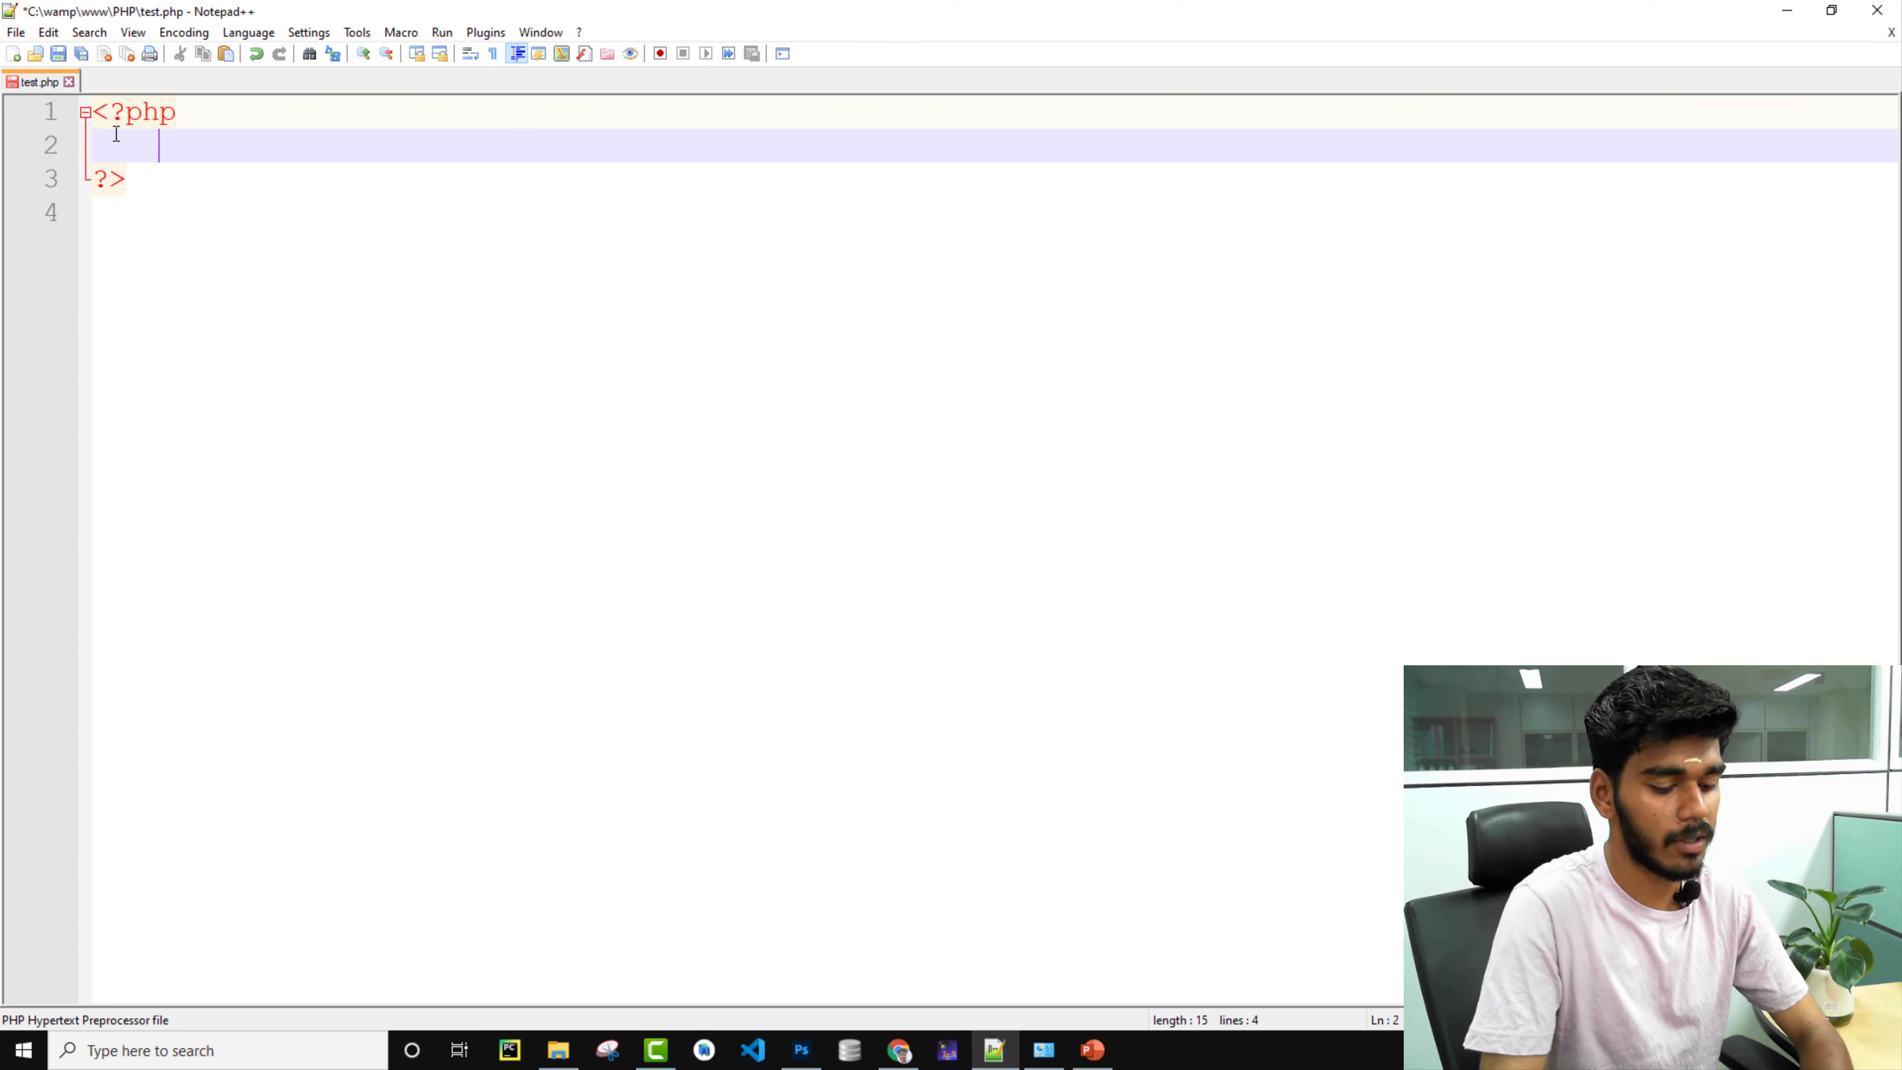
Add echo "<h1>This is Php File</h1>" between the tags and save test.php.
text(echo ")
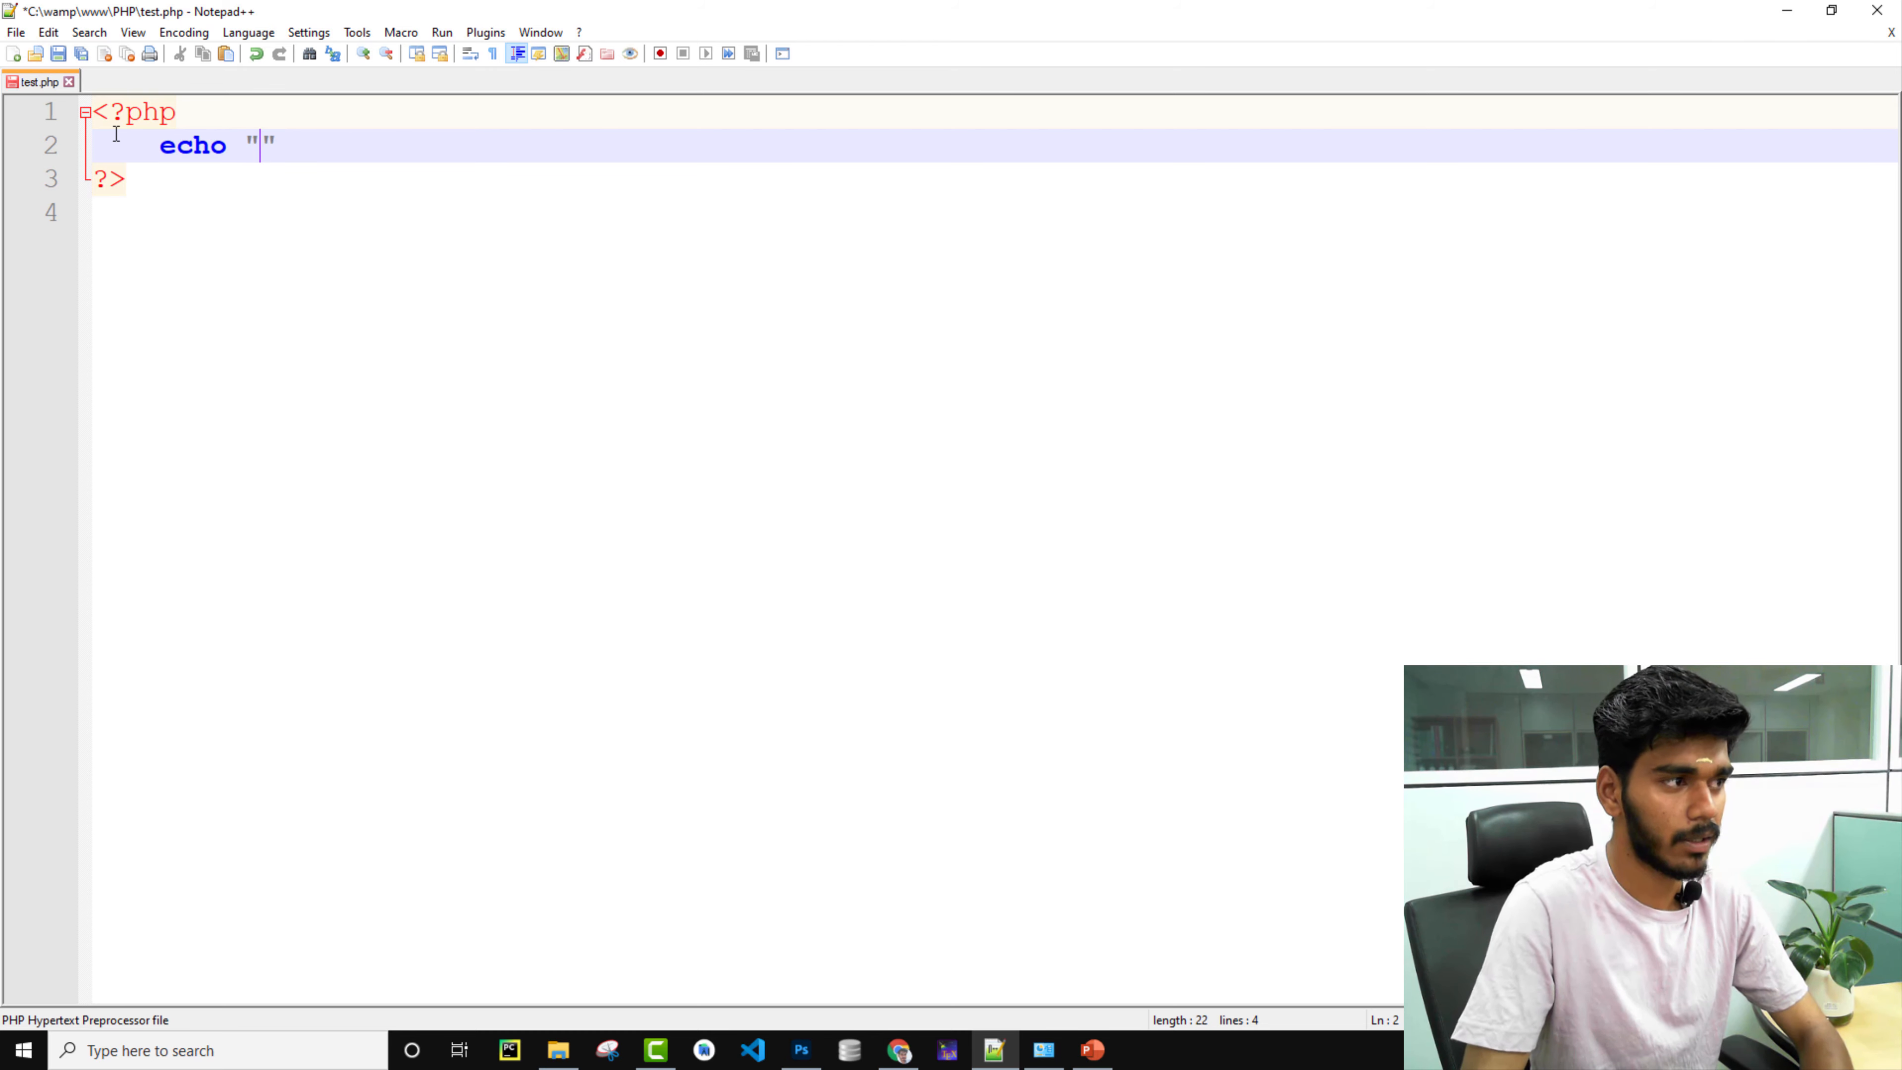
text(<h1>)
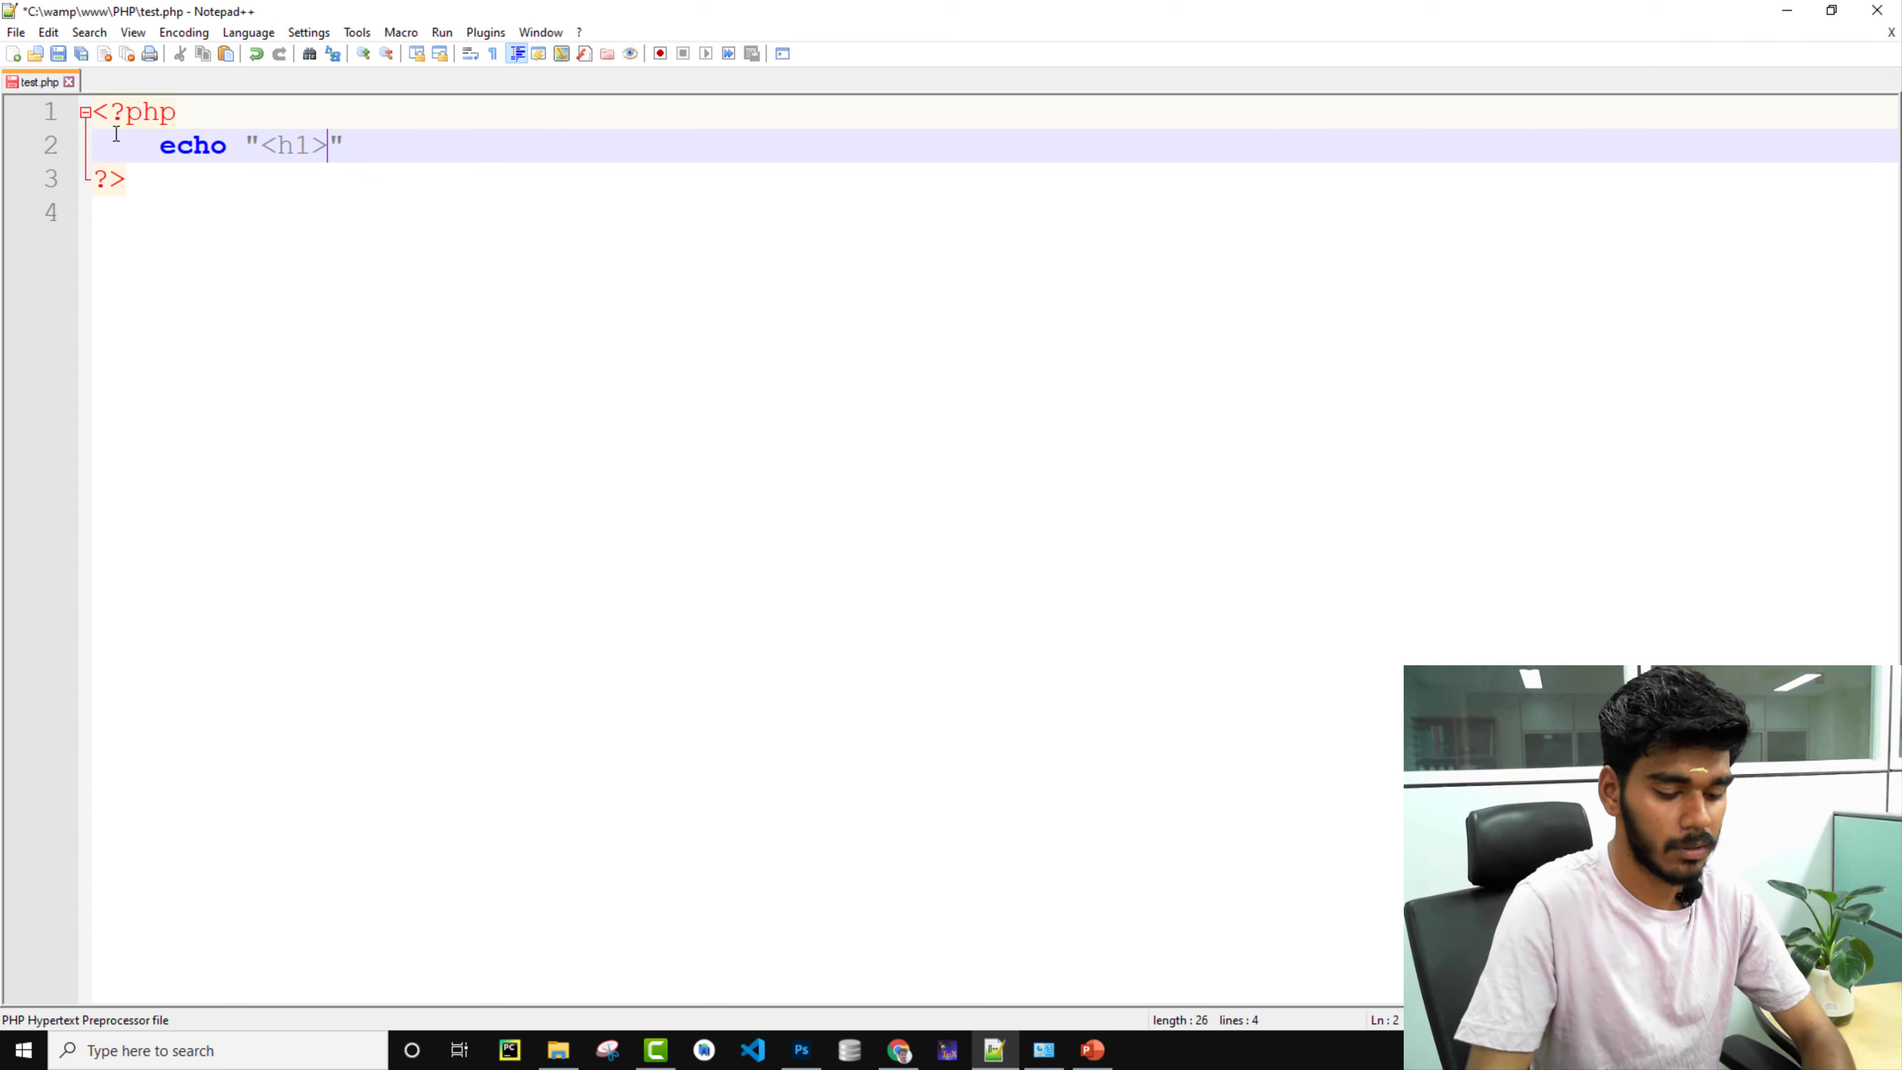
text(</)
text(h1>)
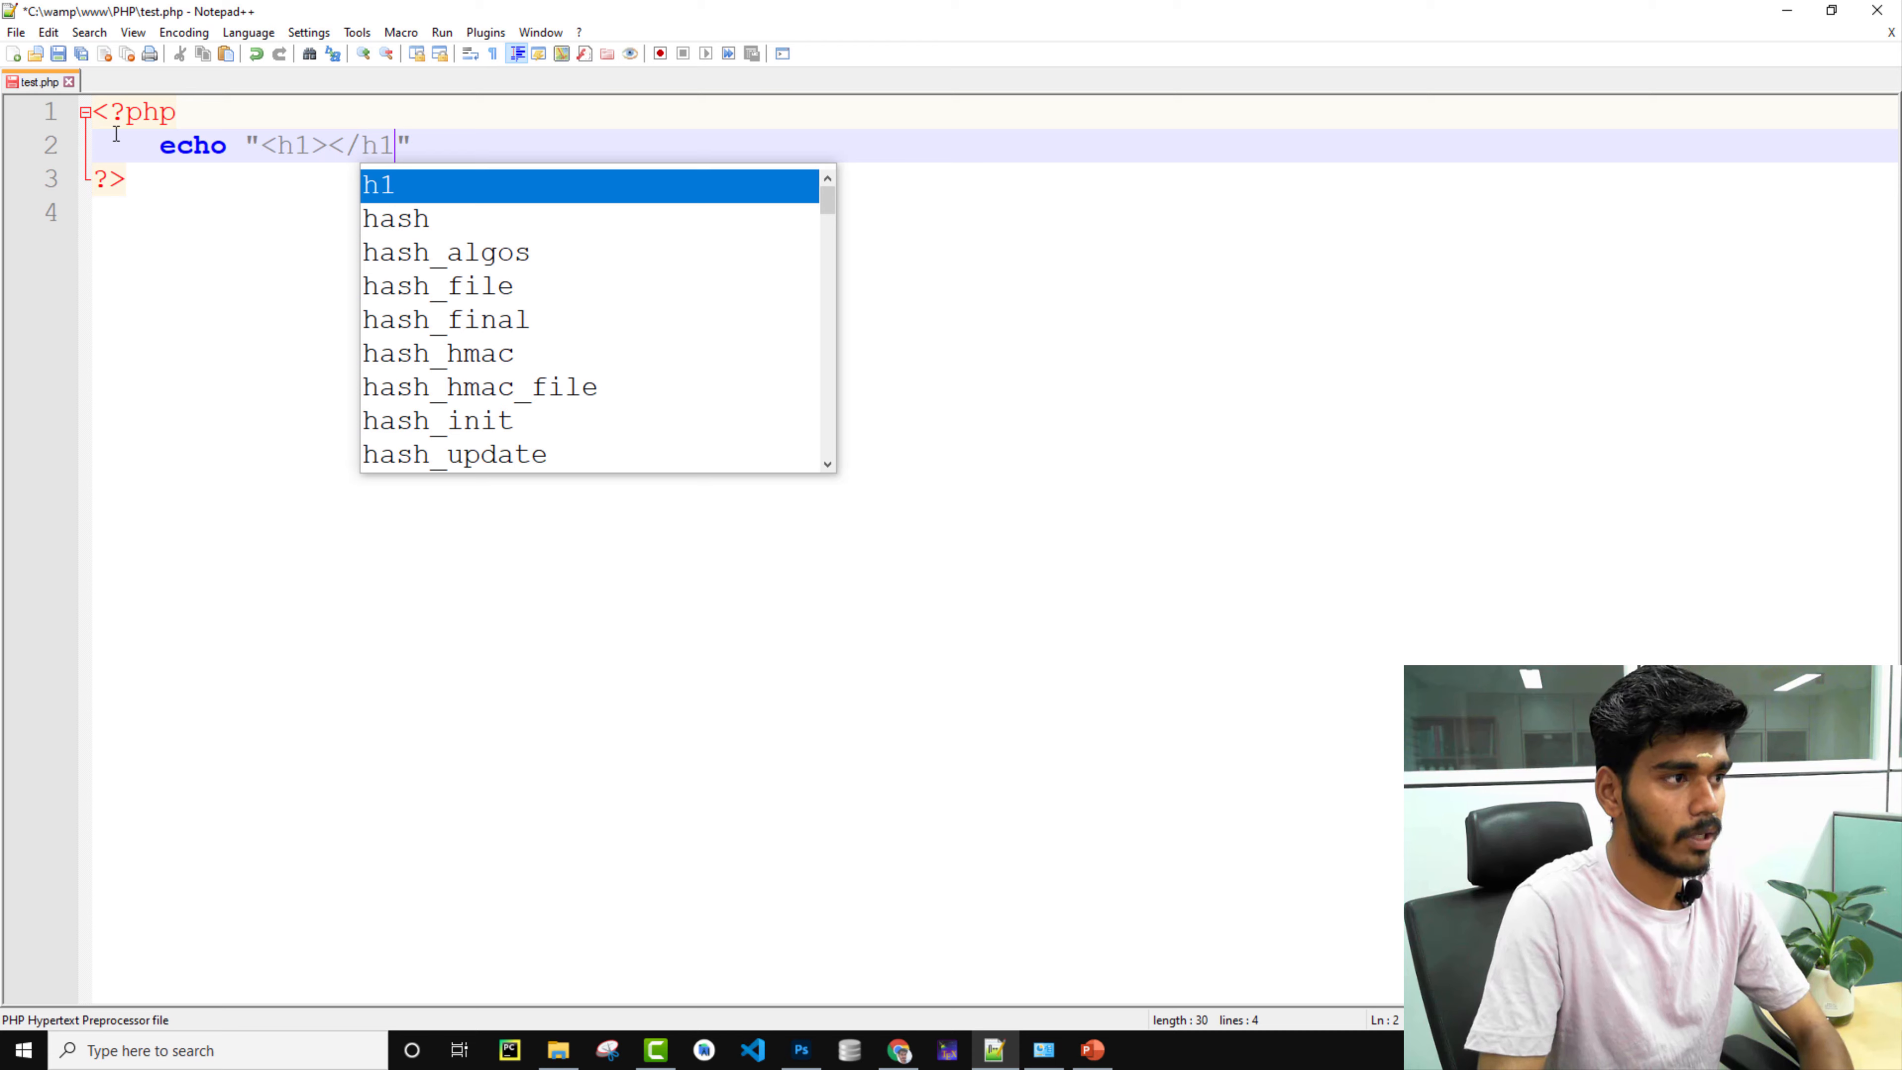
key(Left)
key(Left)
key(Left)
key(Left)
key(Left)
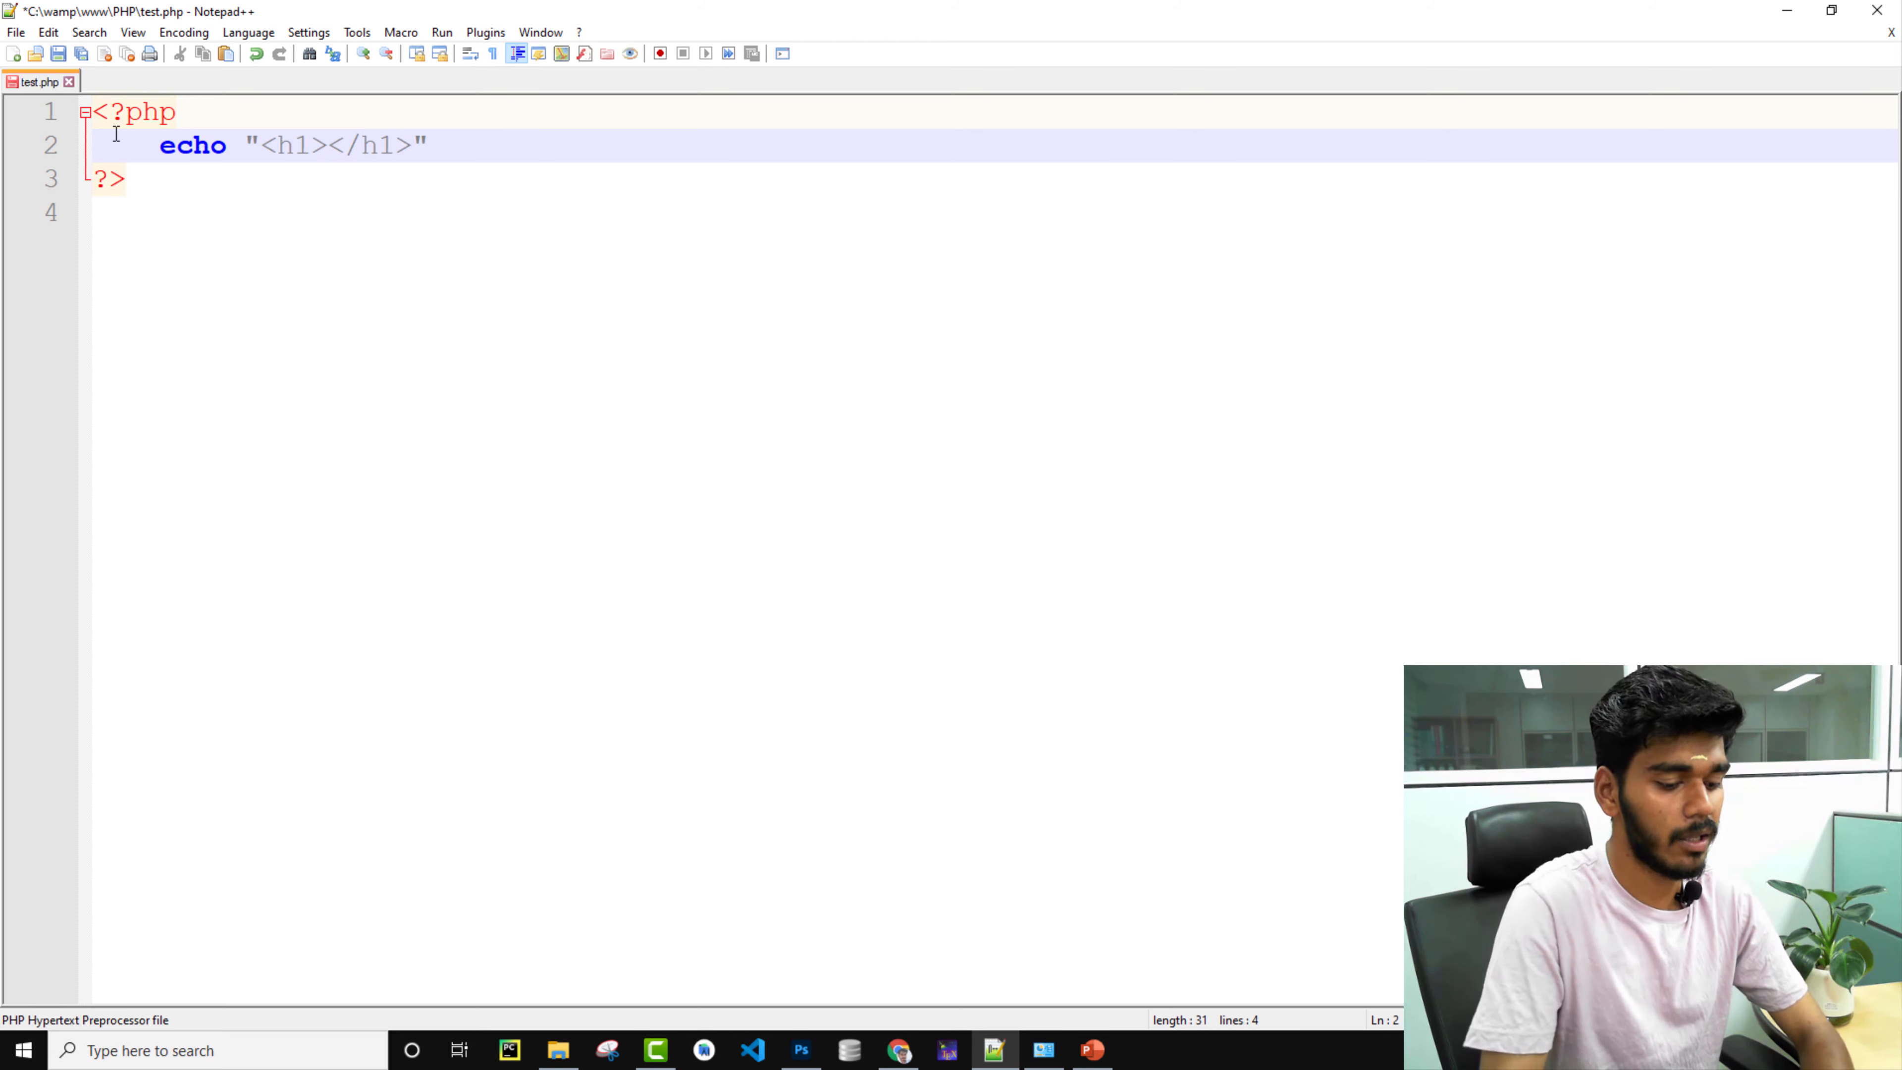
text(This is )
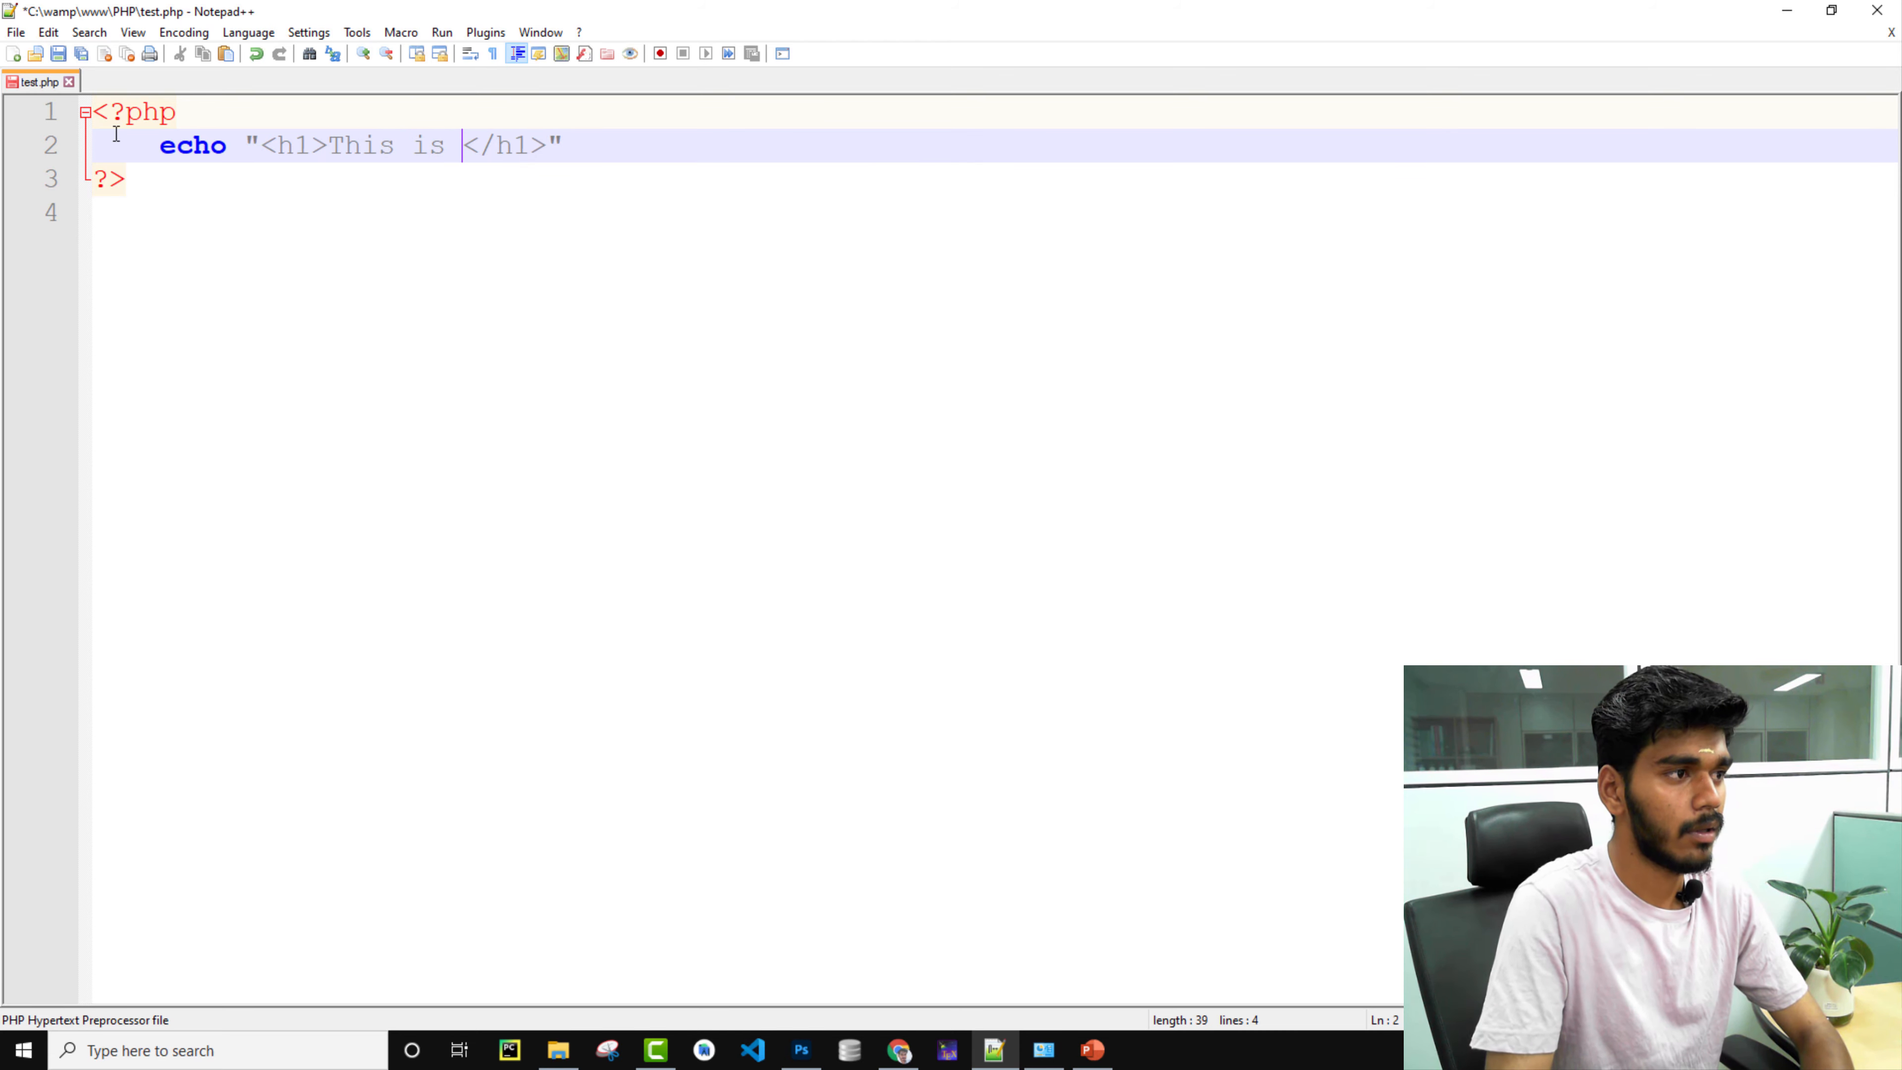
text(Php File)
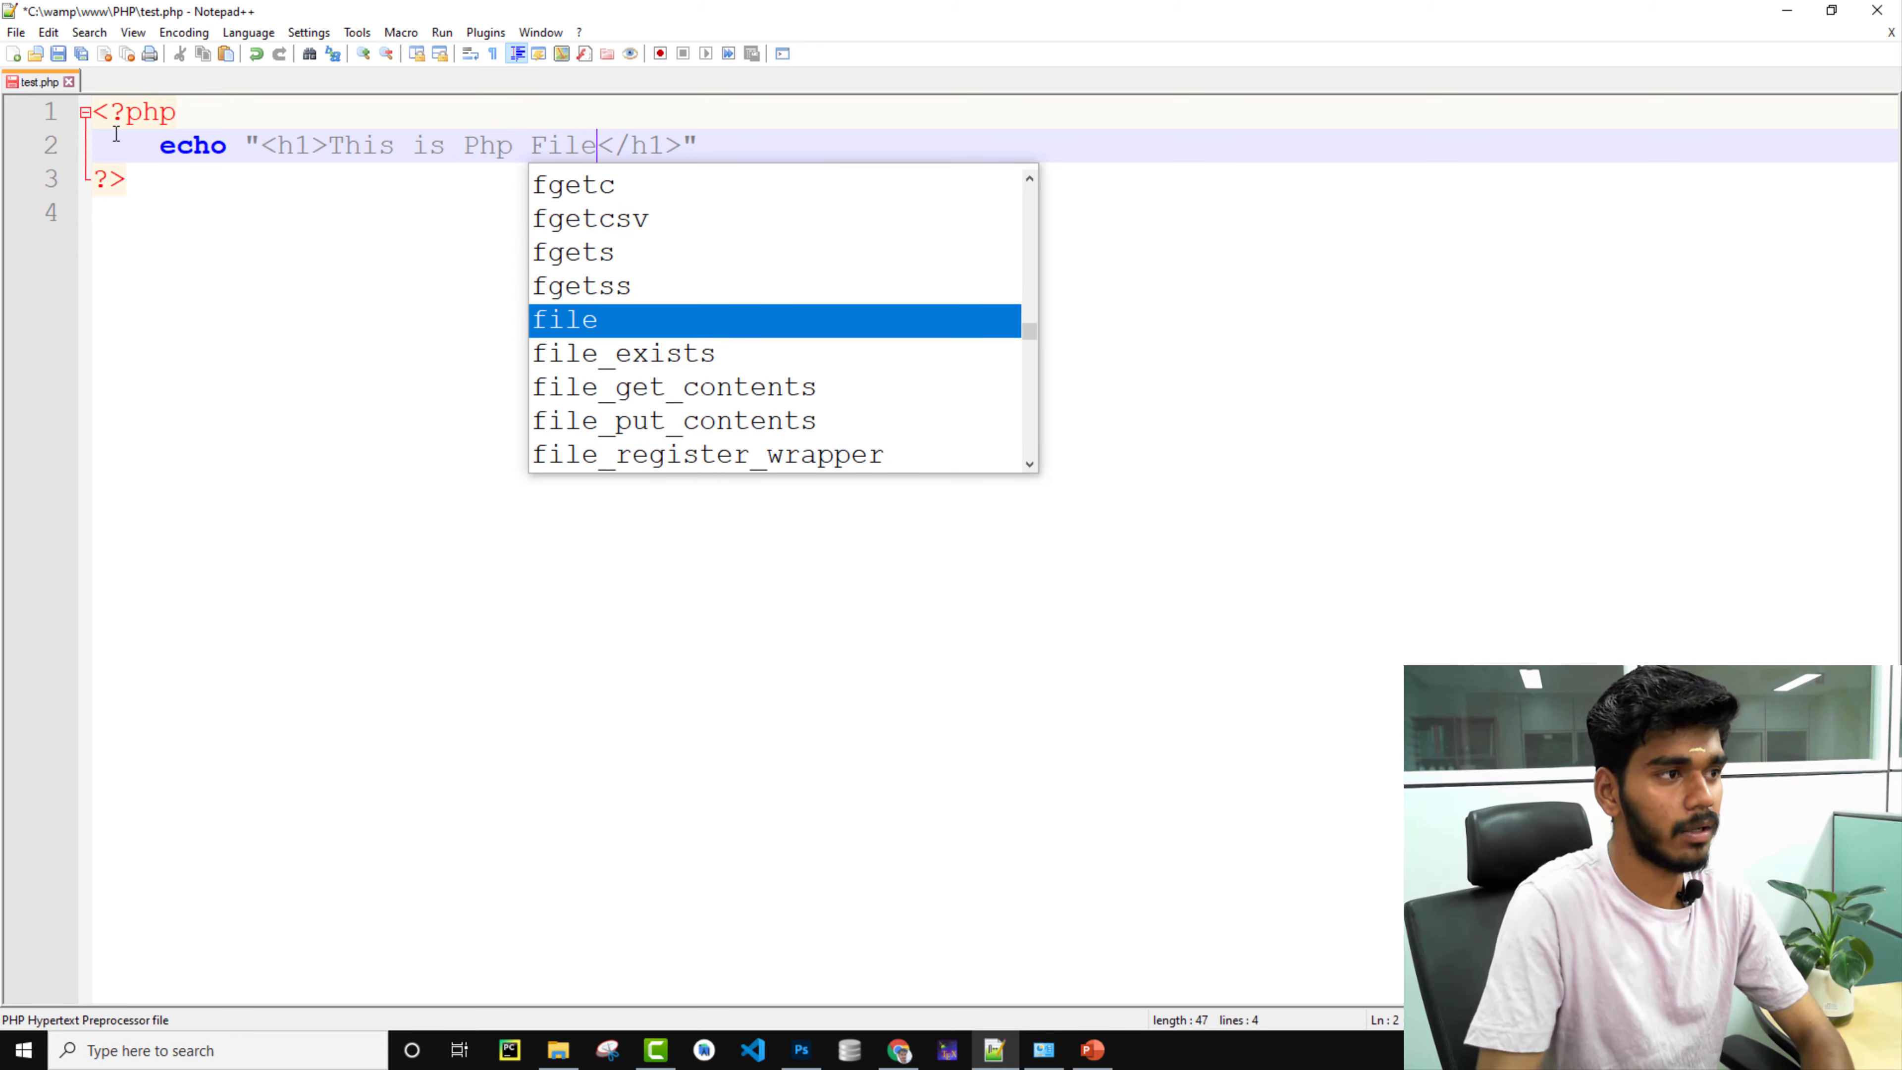
click(709, 215)
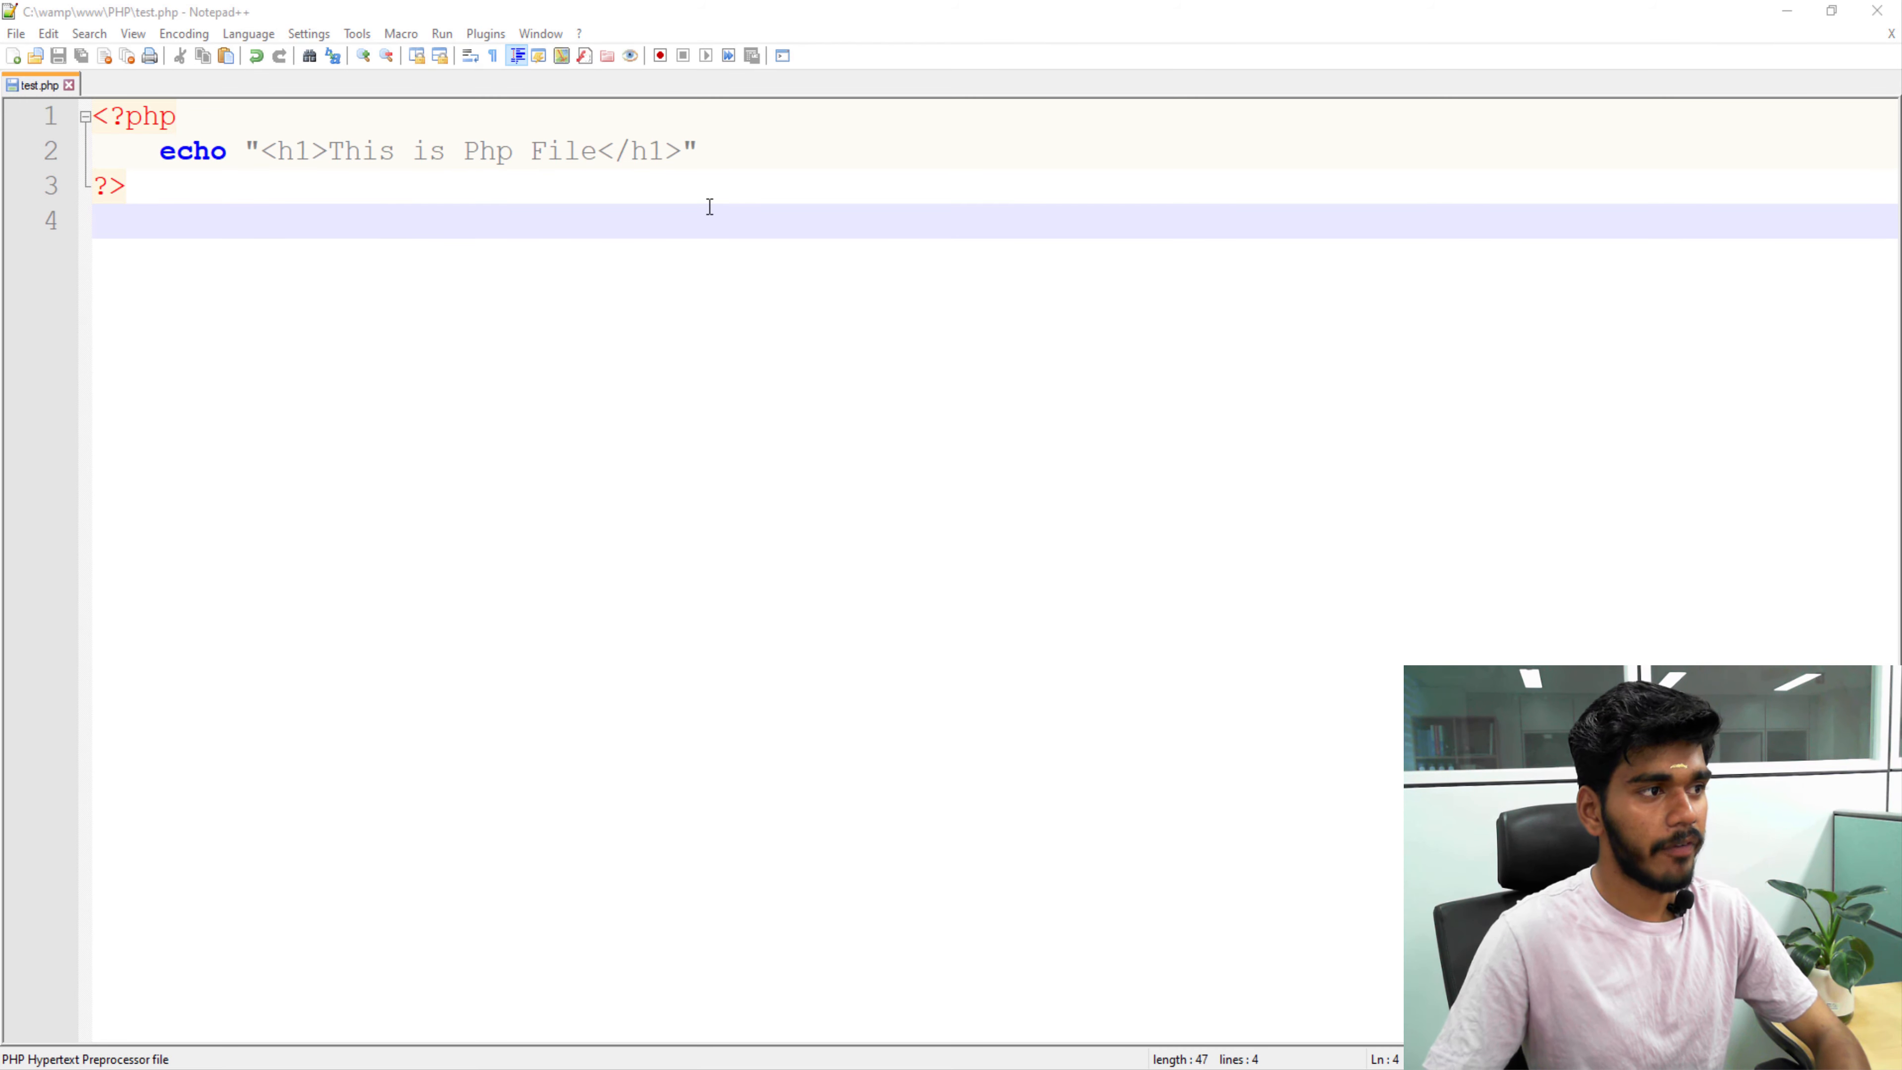
key(ctrl+s)
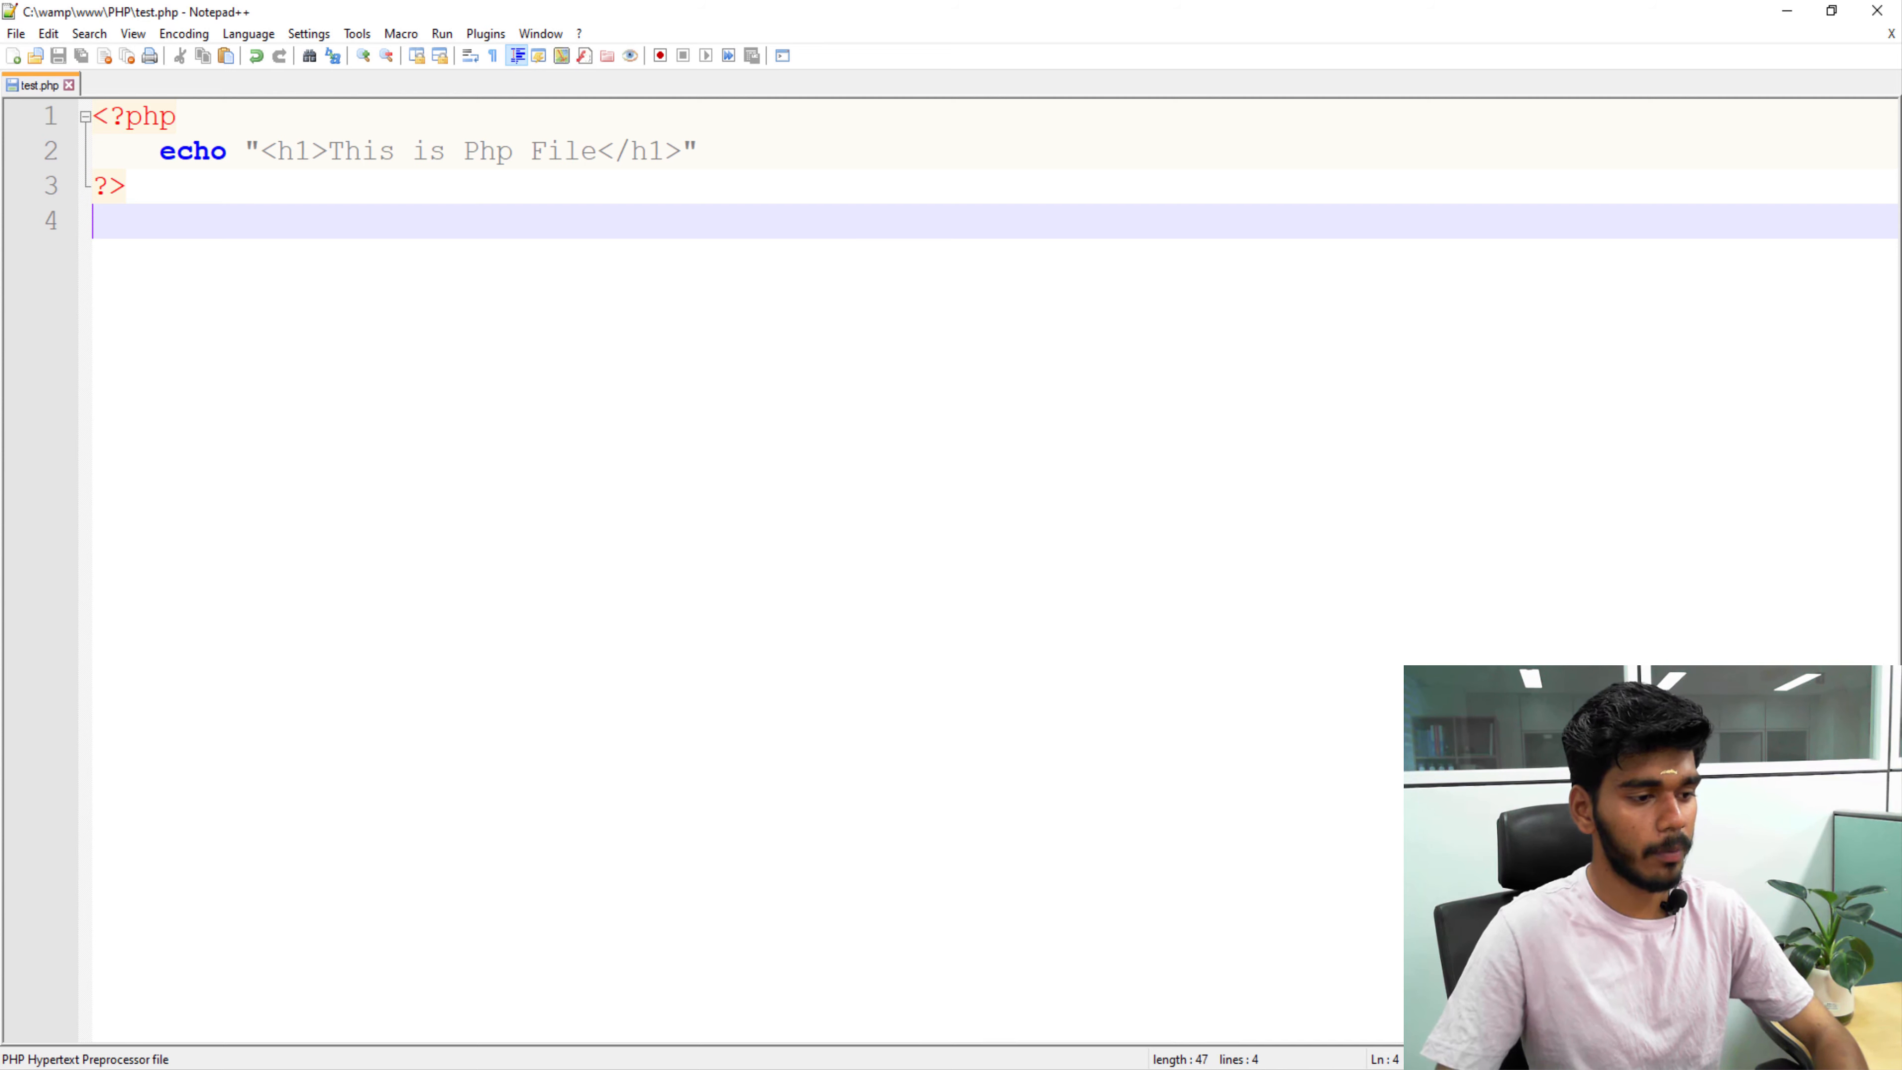
click(923, 1069)
Load the localhost homepage and choose Add a Virtual Host under Tools.
click(460, 61)
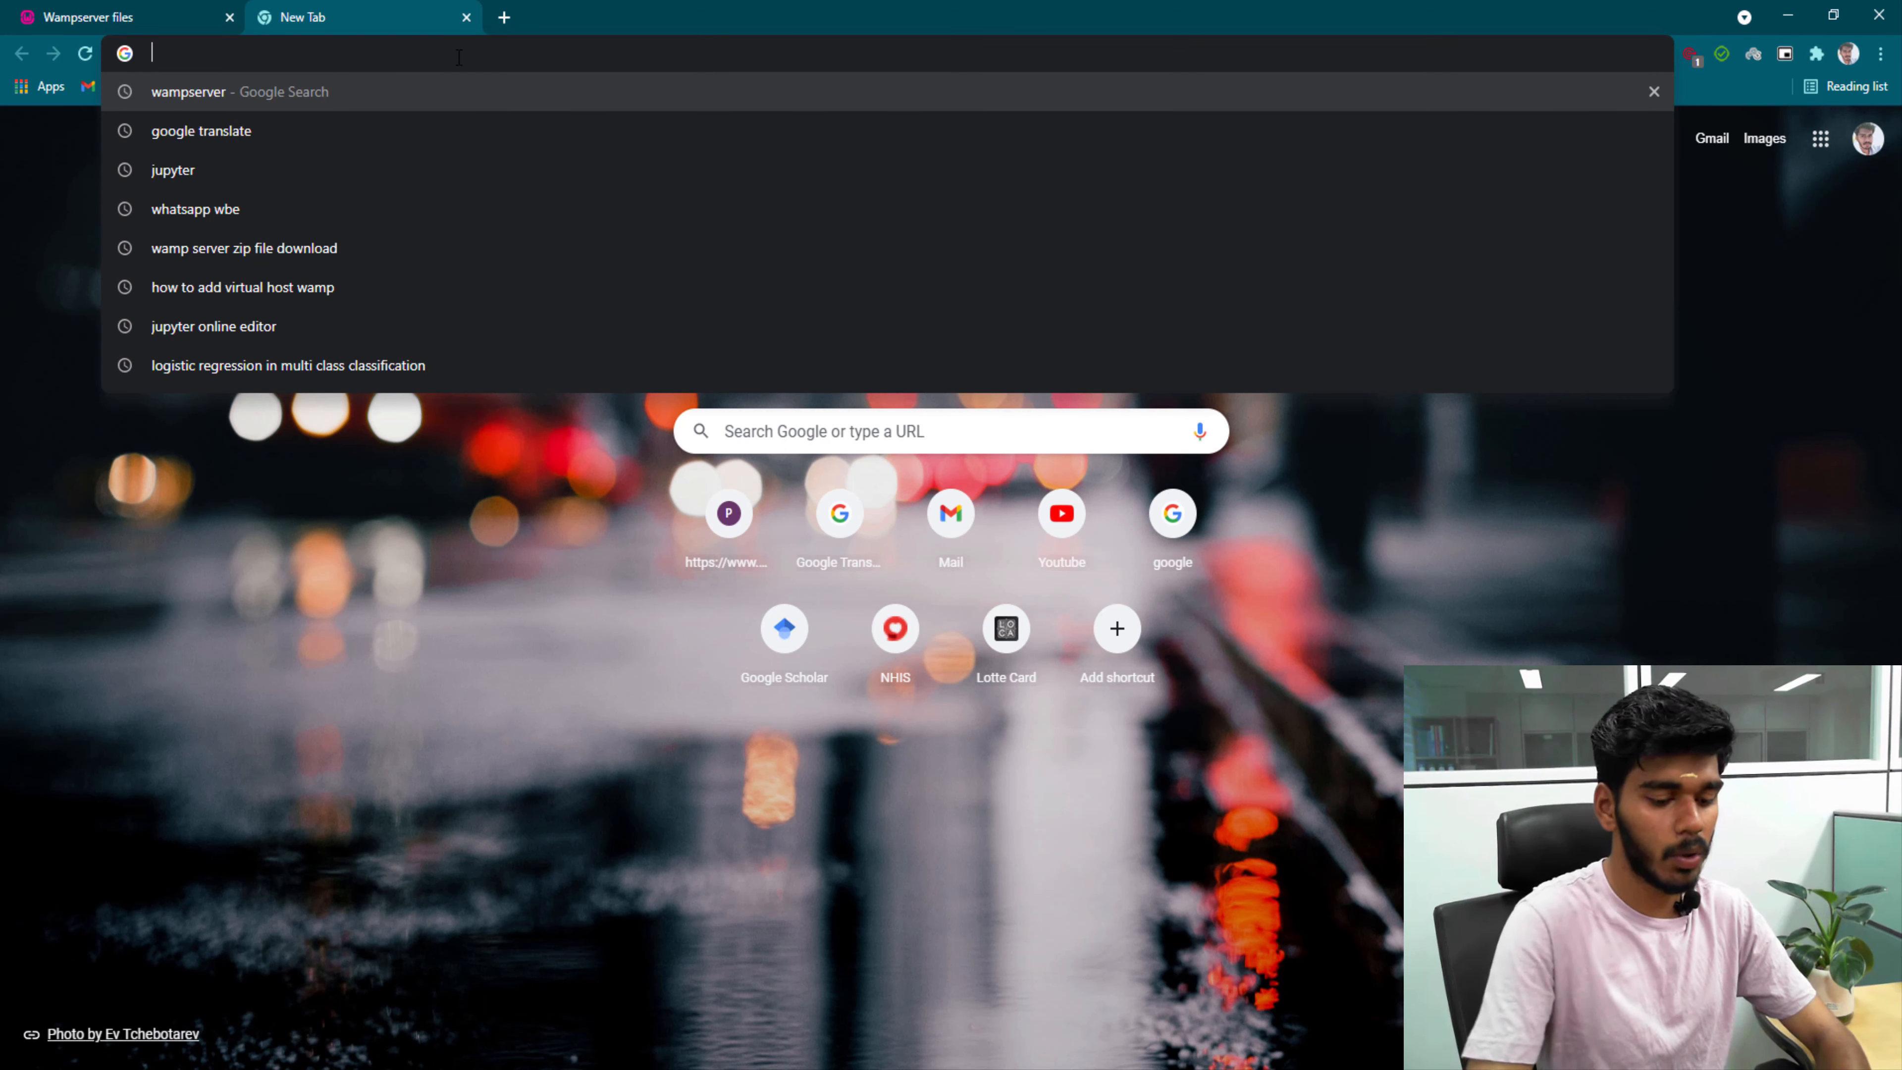
text(lo)
key(Return)
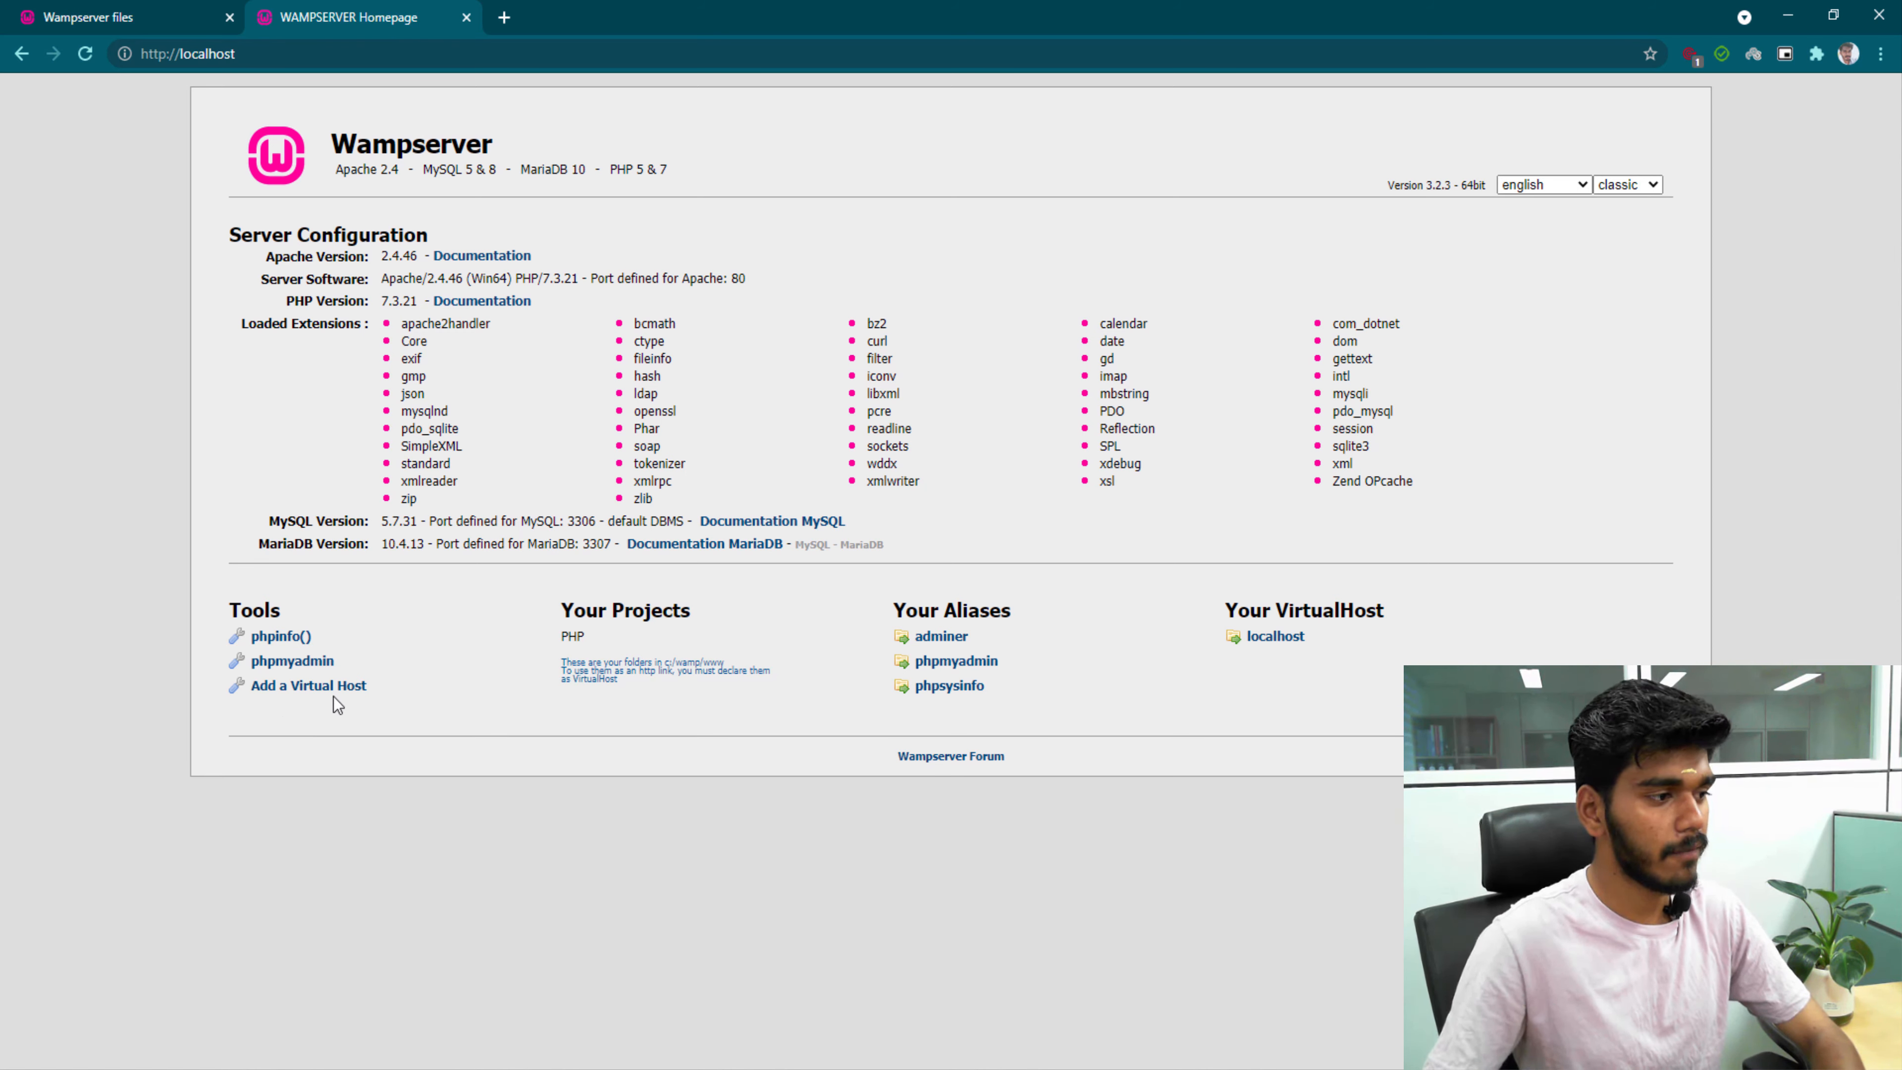
click(344, 686)
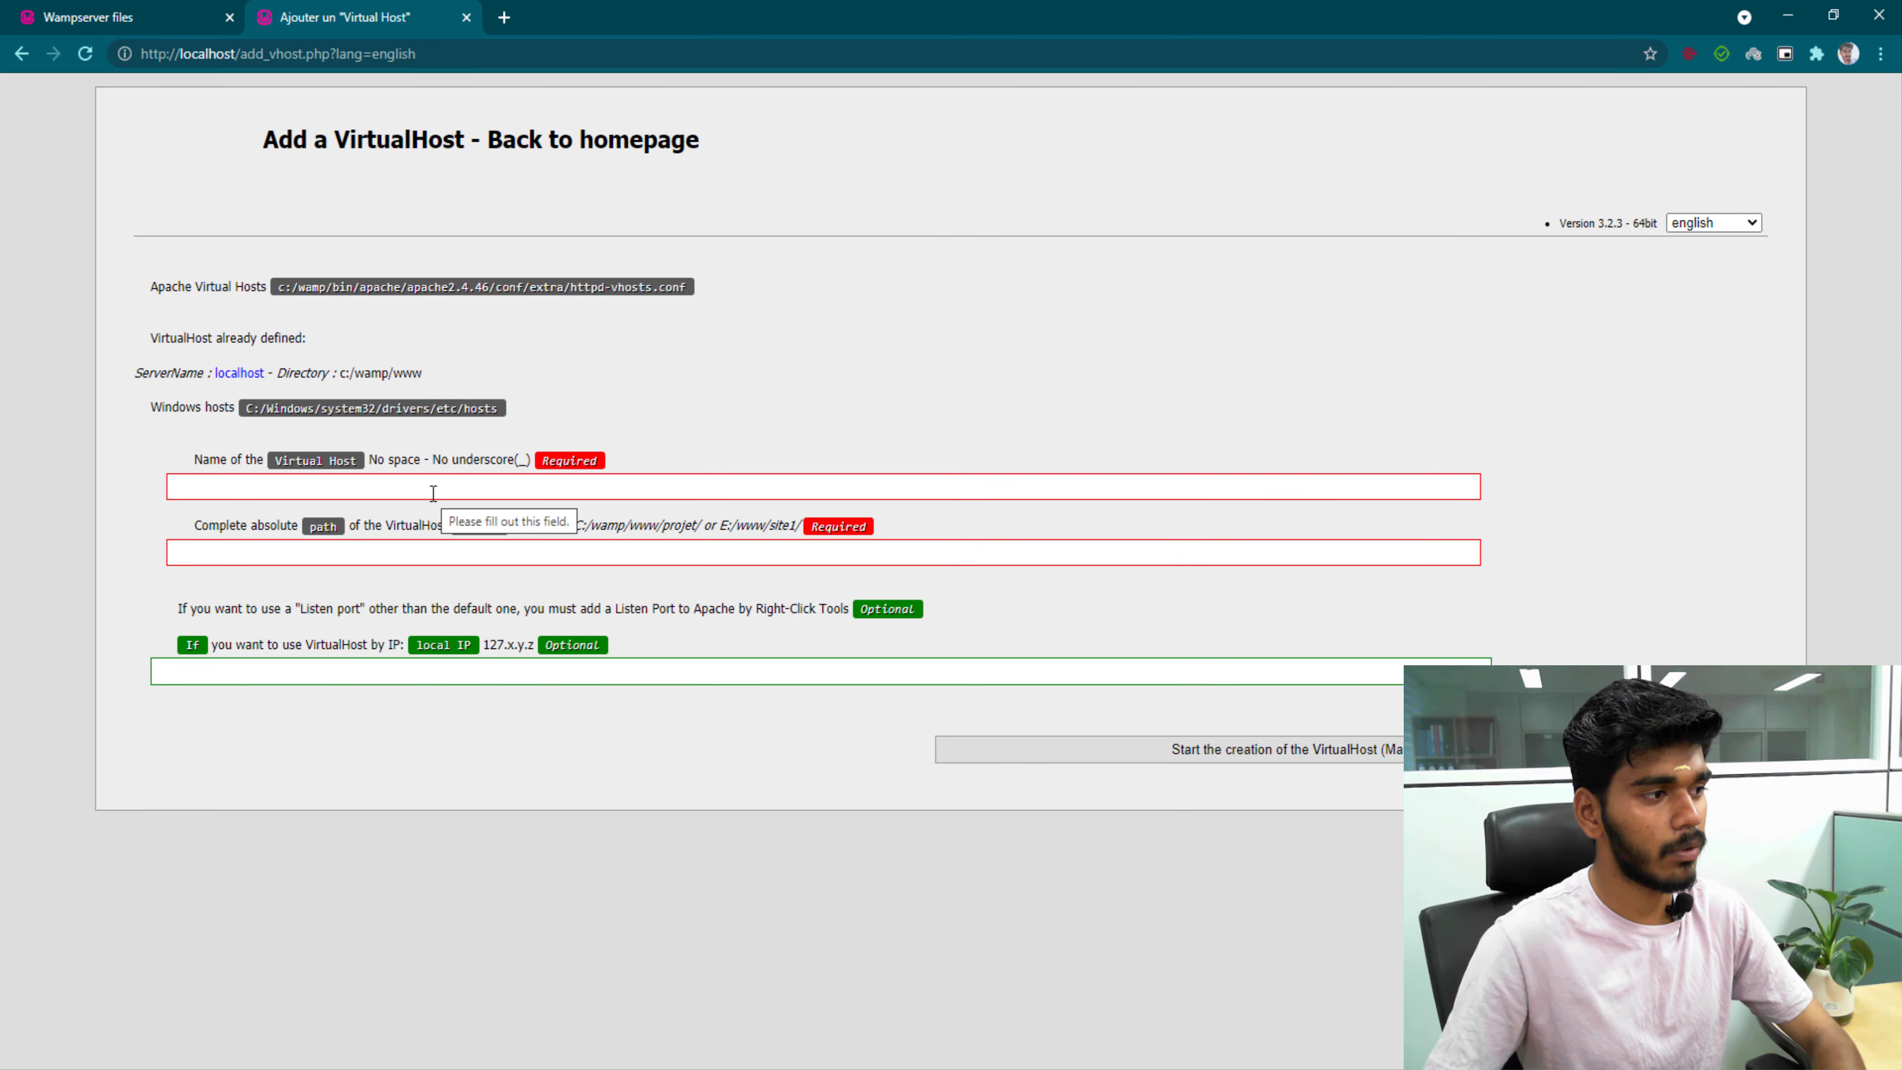
Enter myproject as the virtual host name, then switch to the PHP folder in File Explorer.
click(349, 496)
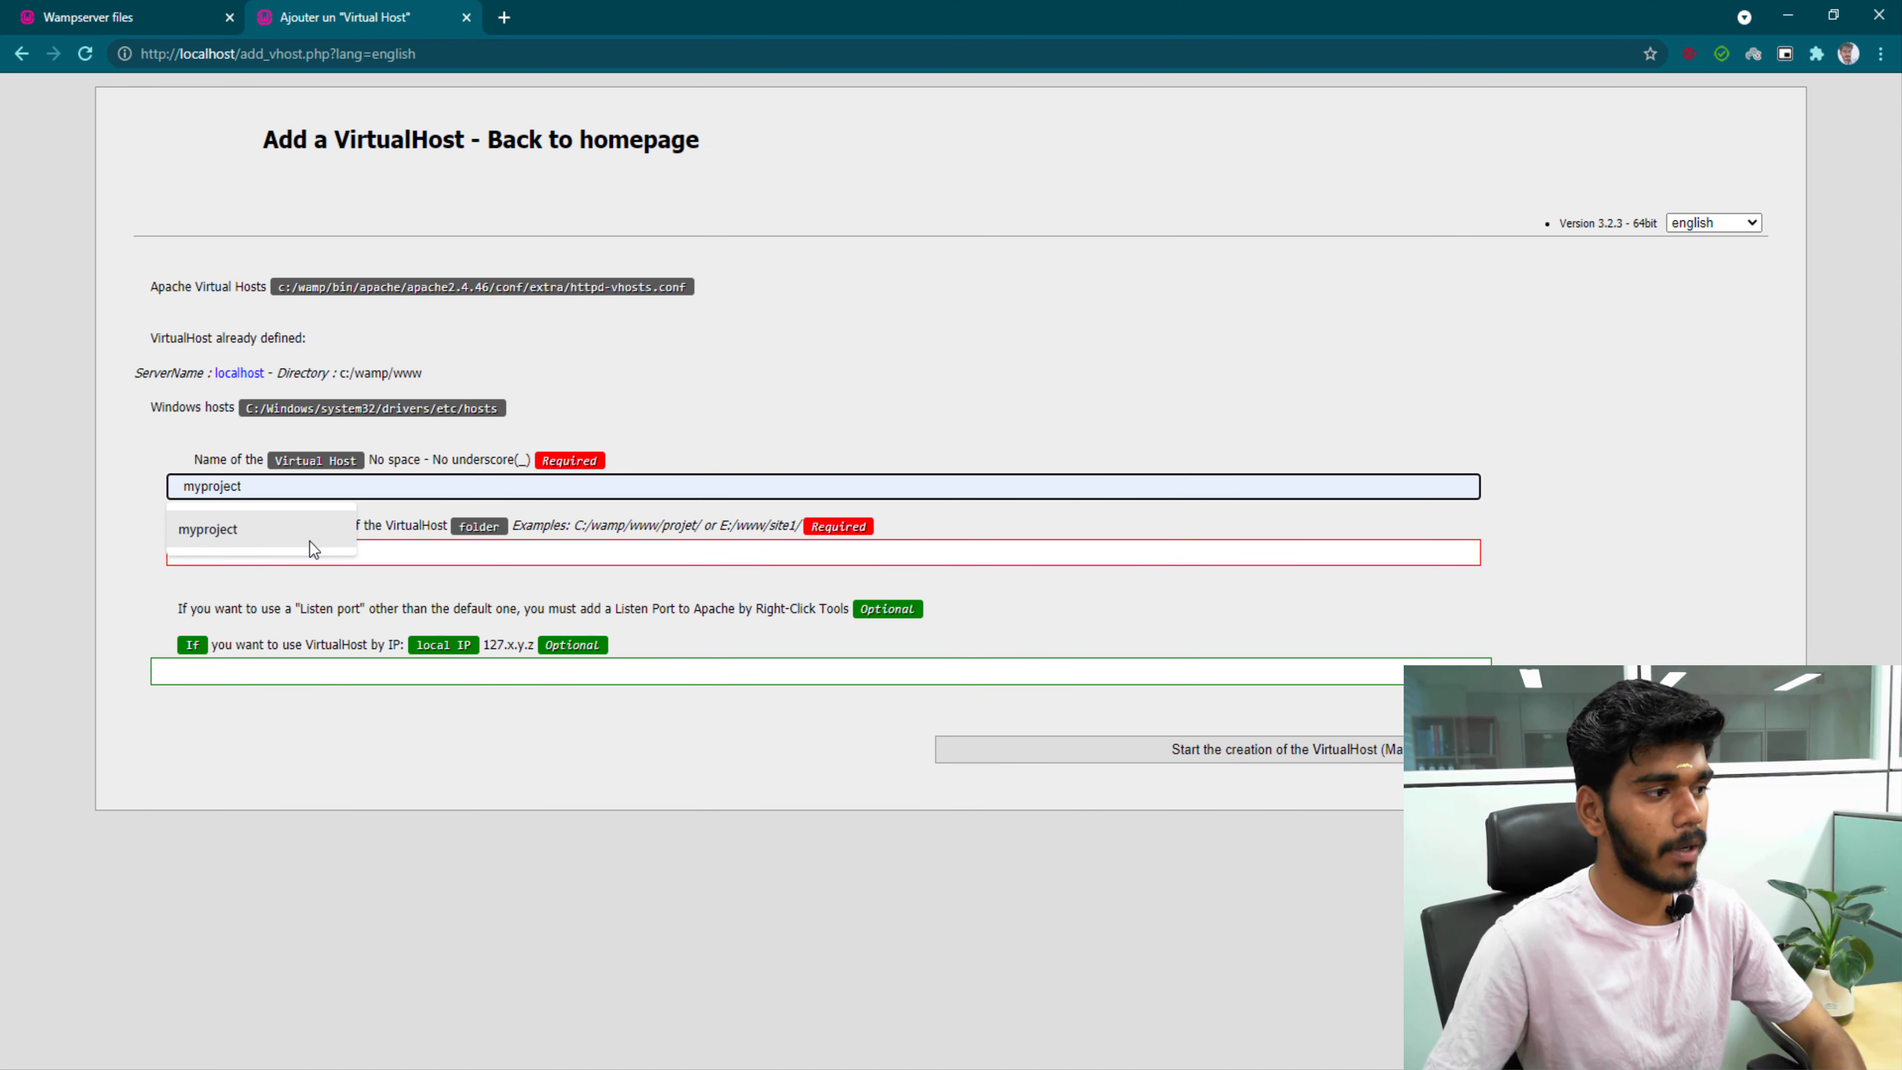
click(249, 530)
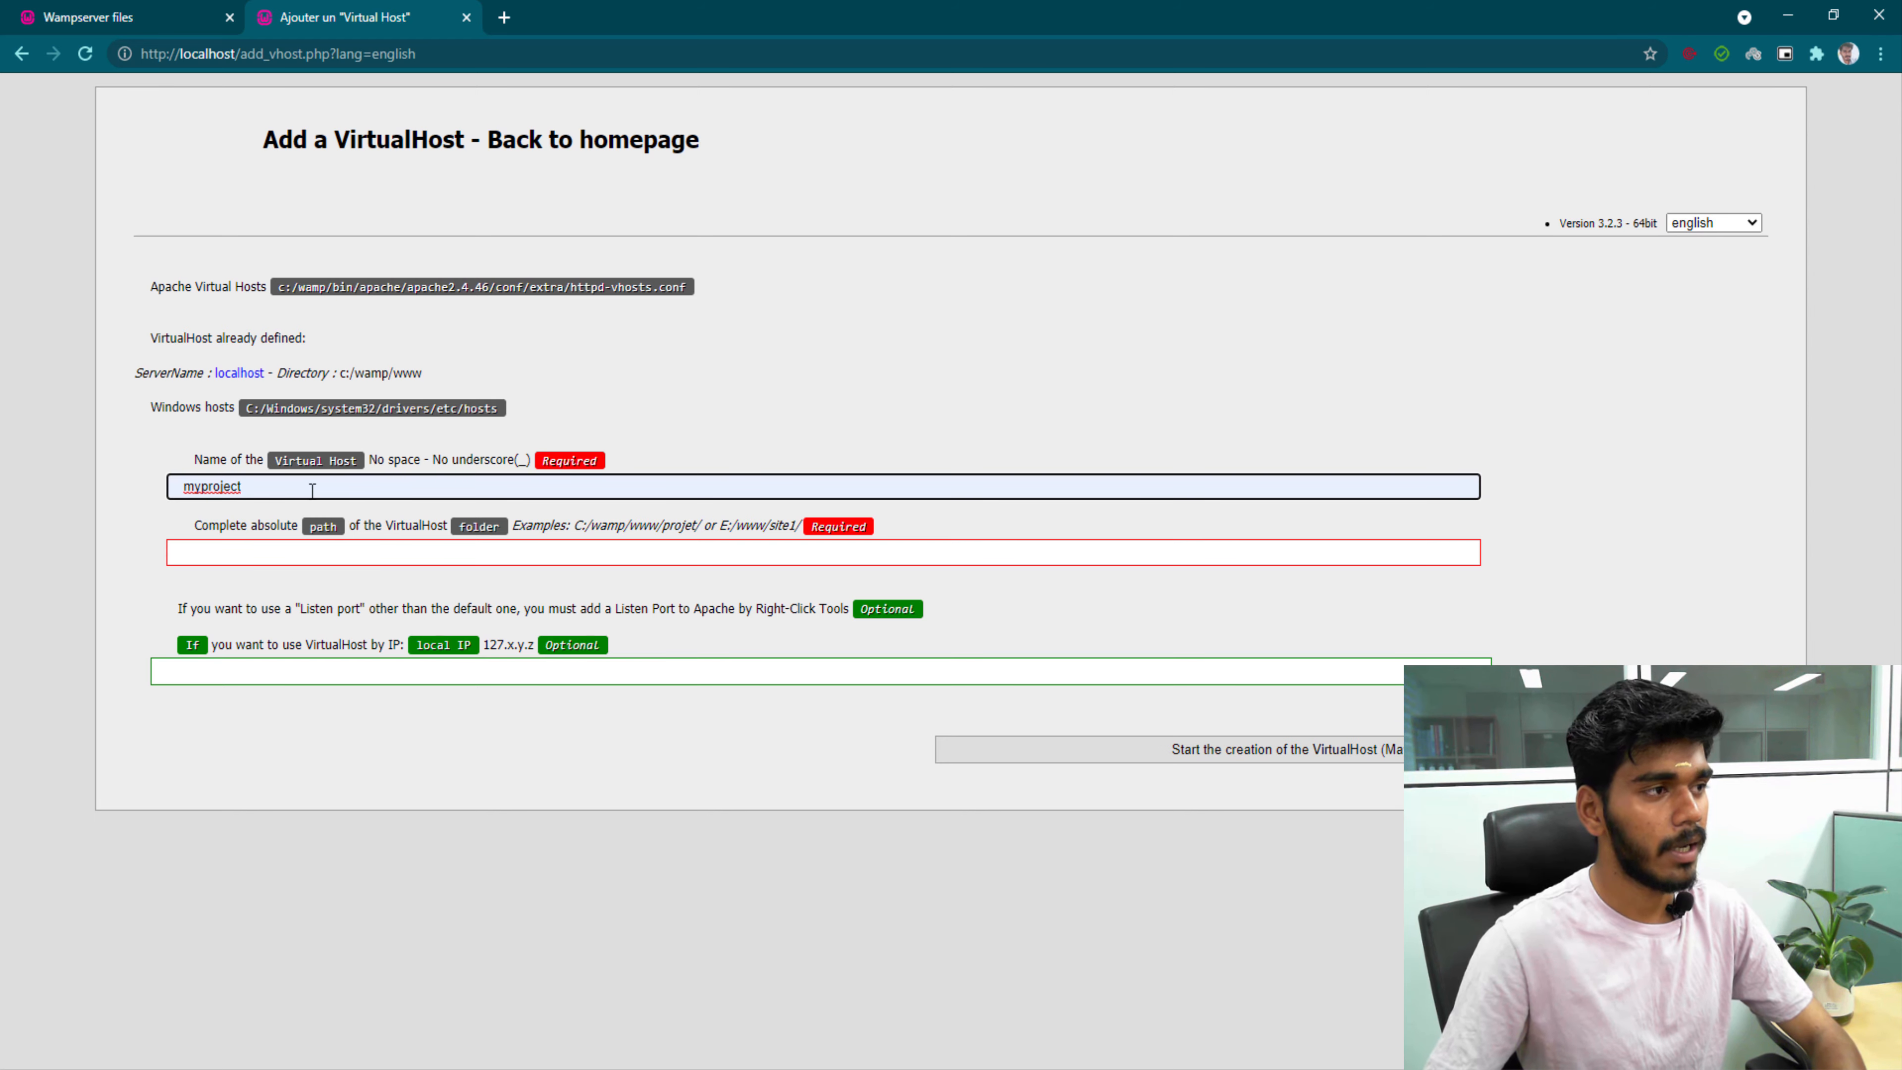
click(501, 16)
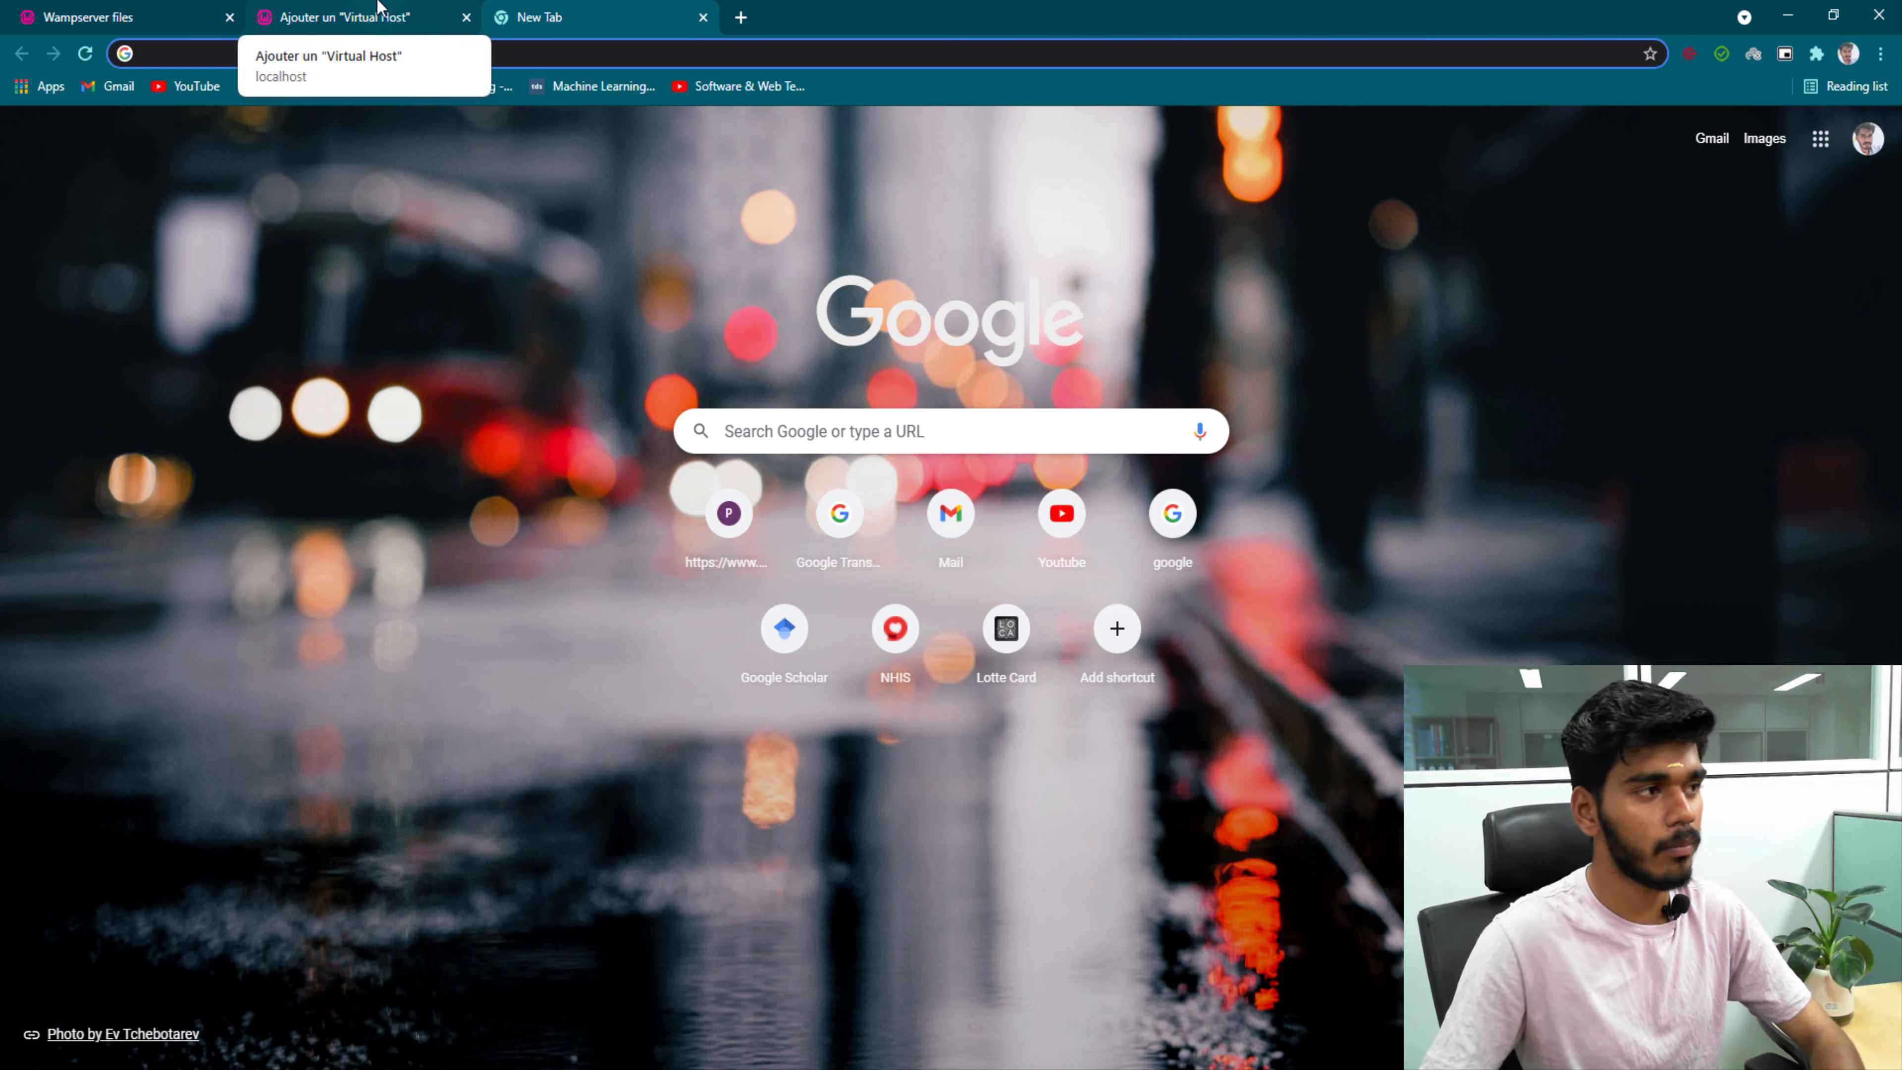
click(381, 15)
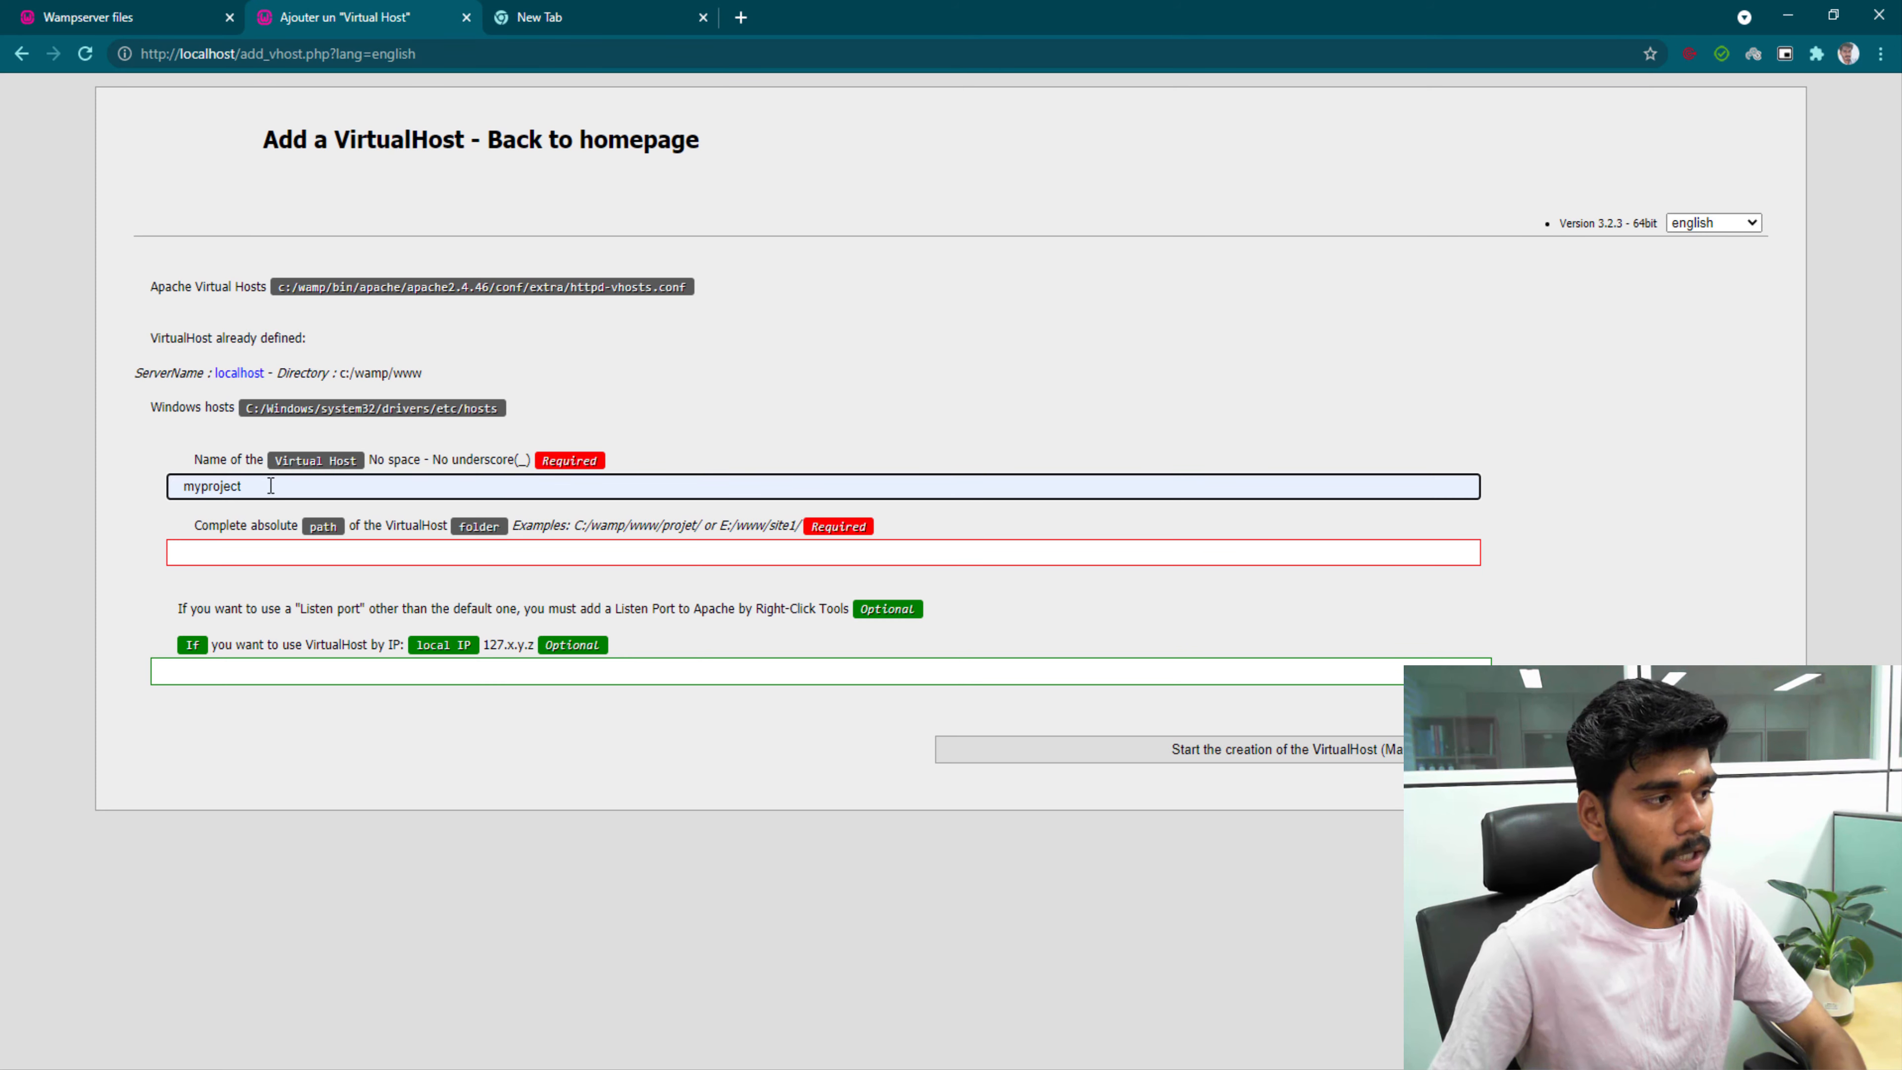
click(297, 555)
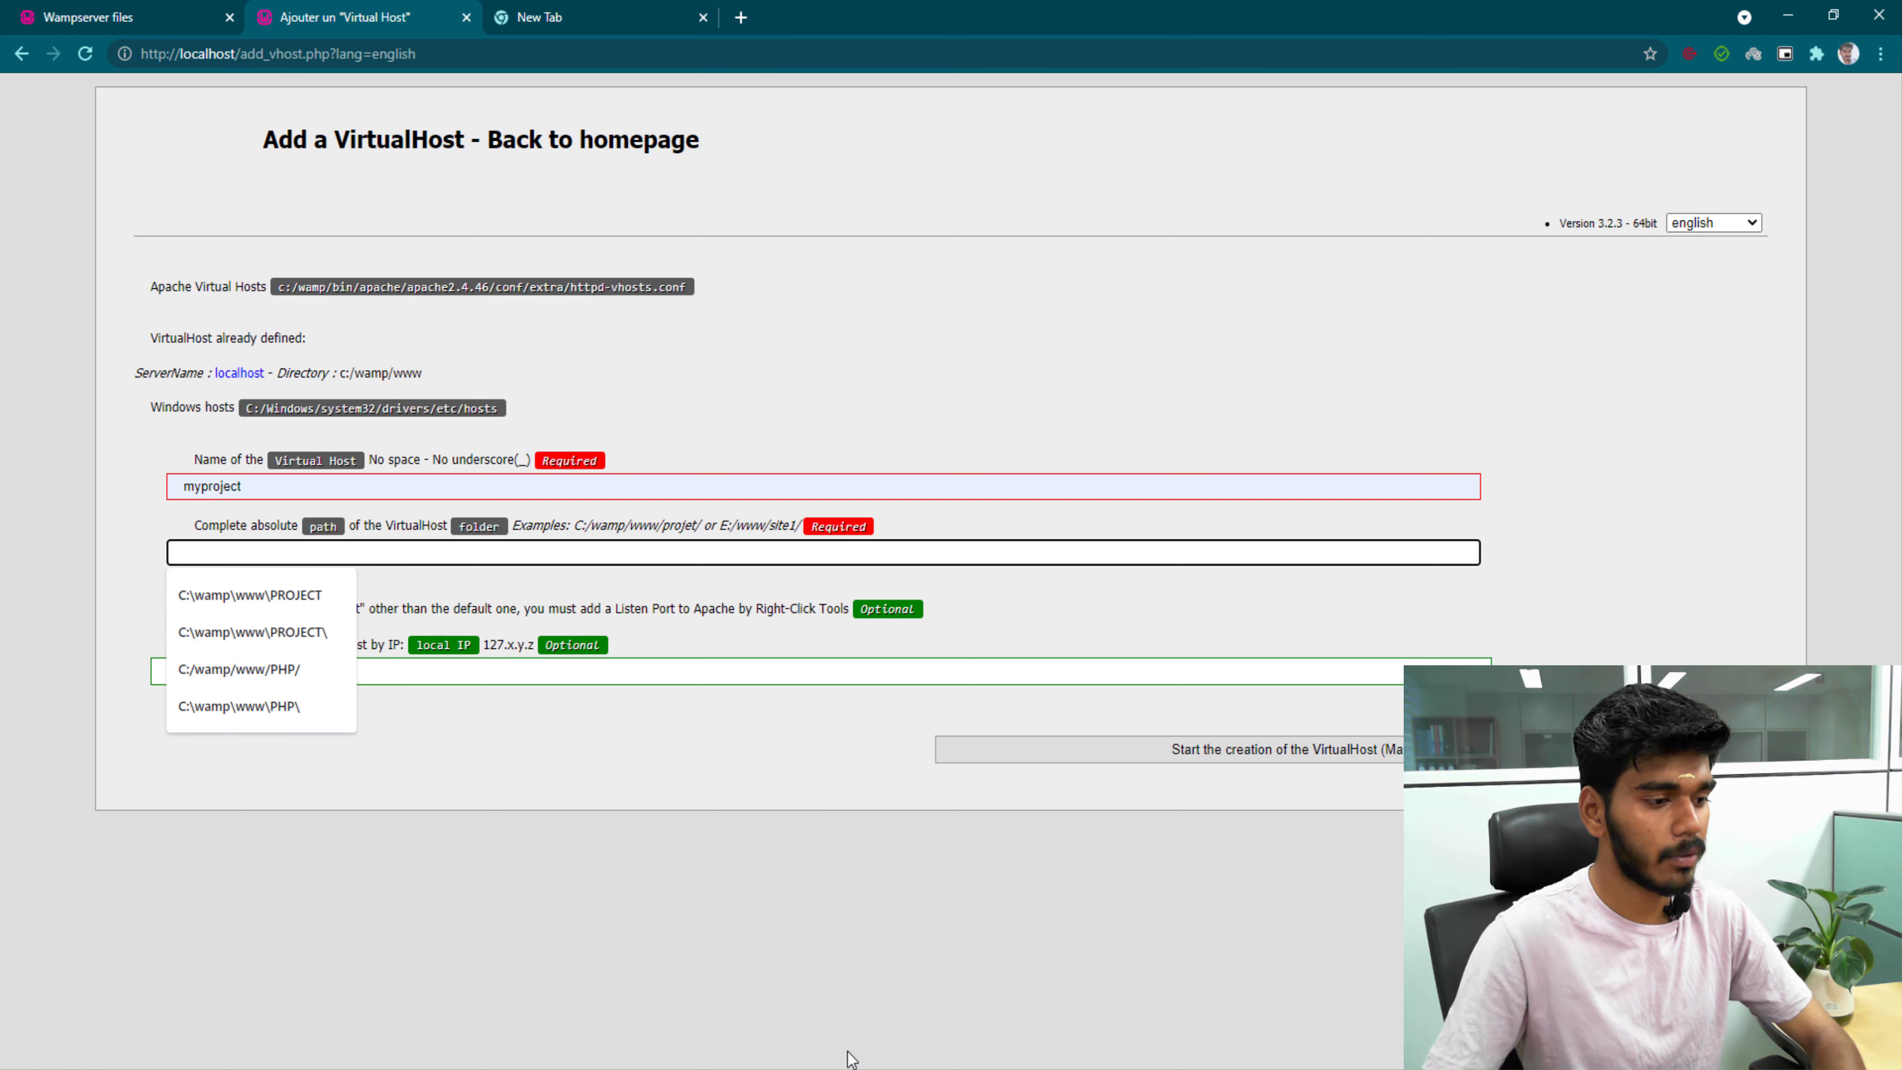
key(alt+Tab)
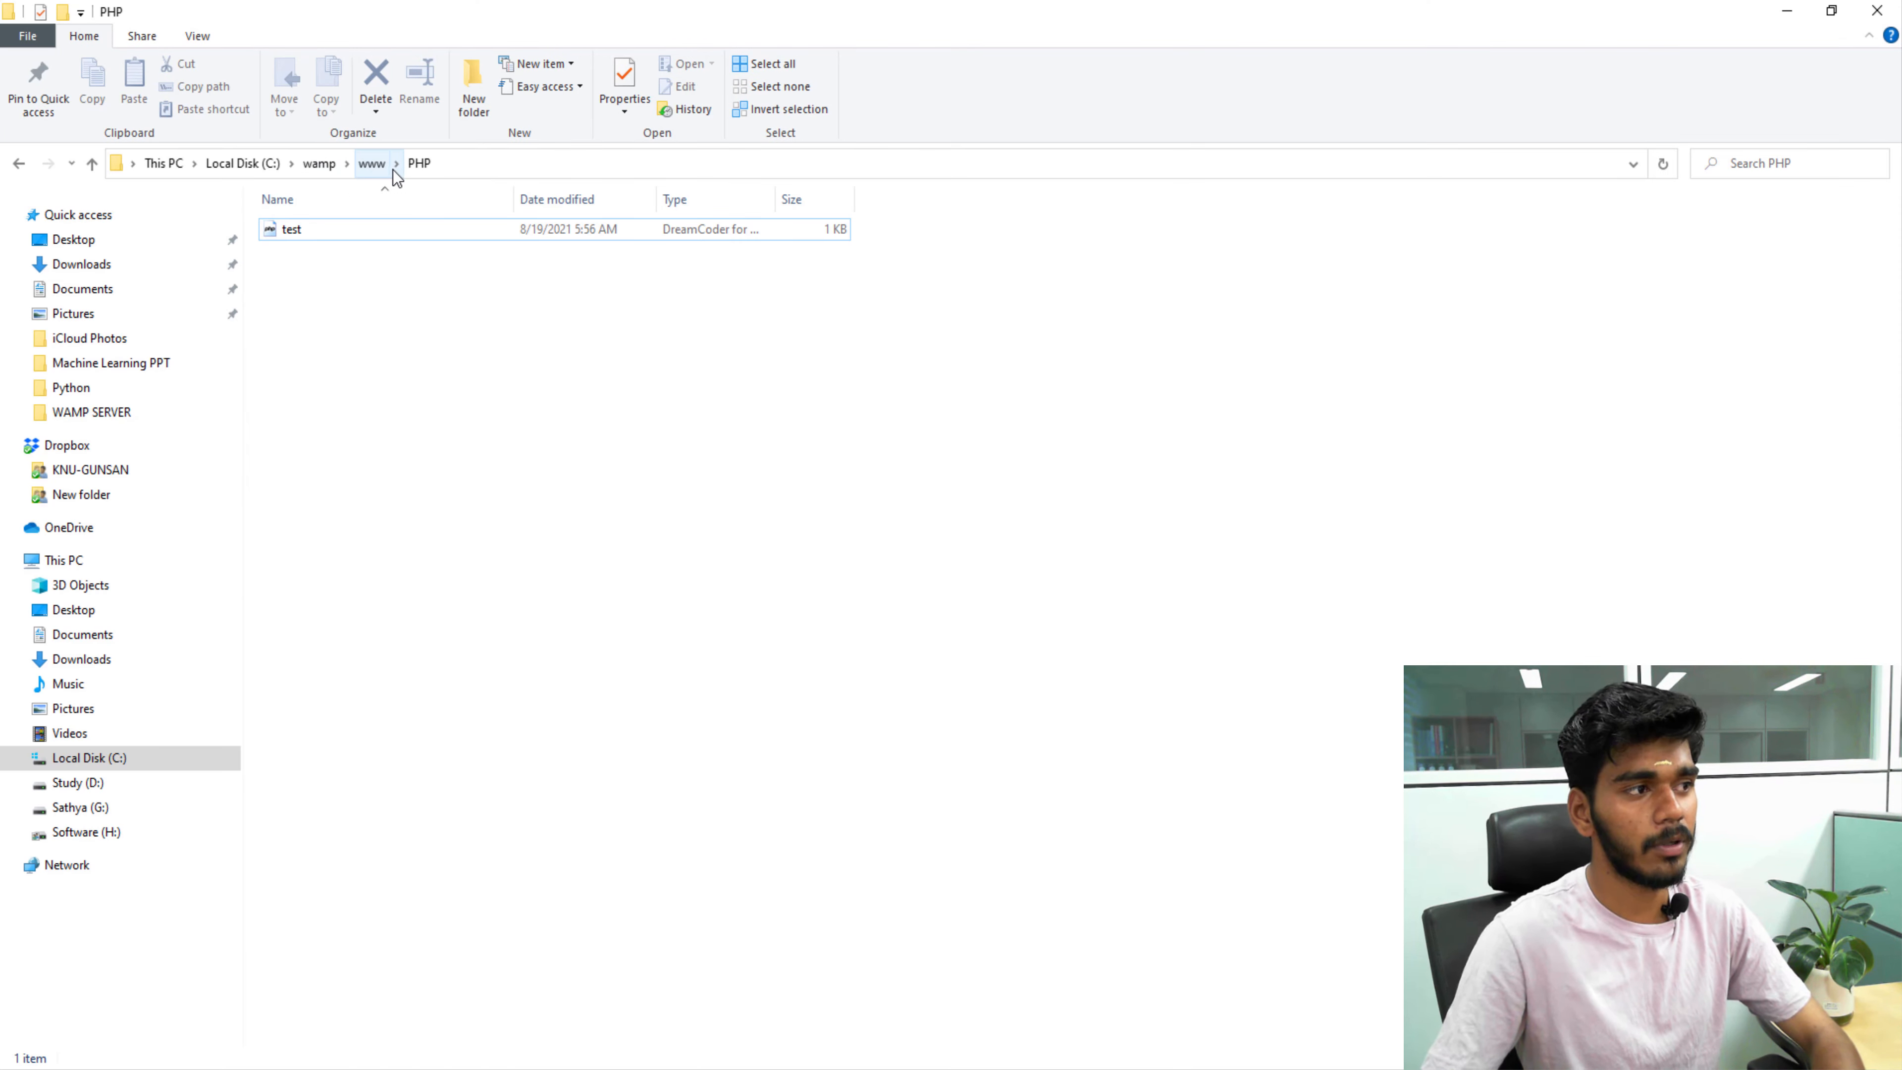
Reveal the C:\wamp\www\PHP path in Explorer's address bar, then return to the browser form.
click(464, 165)
key(ctrl+c)
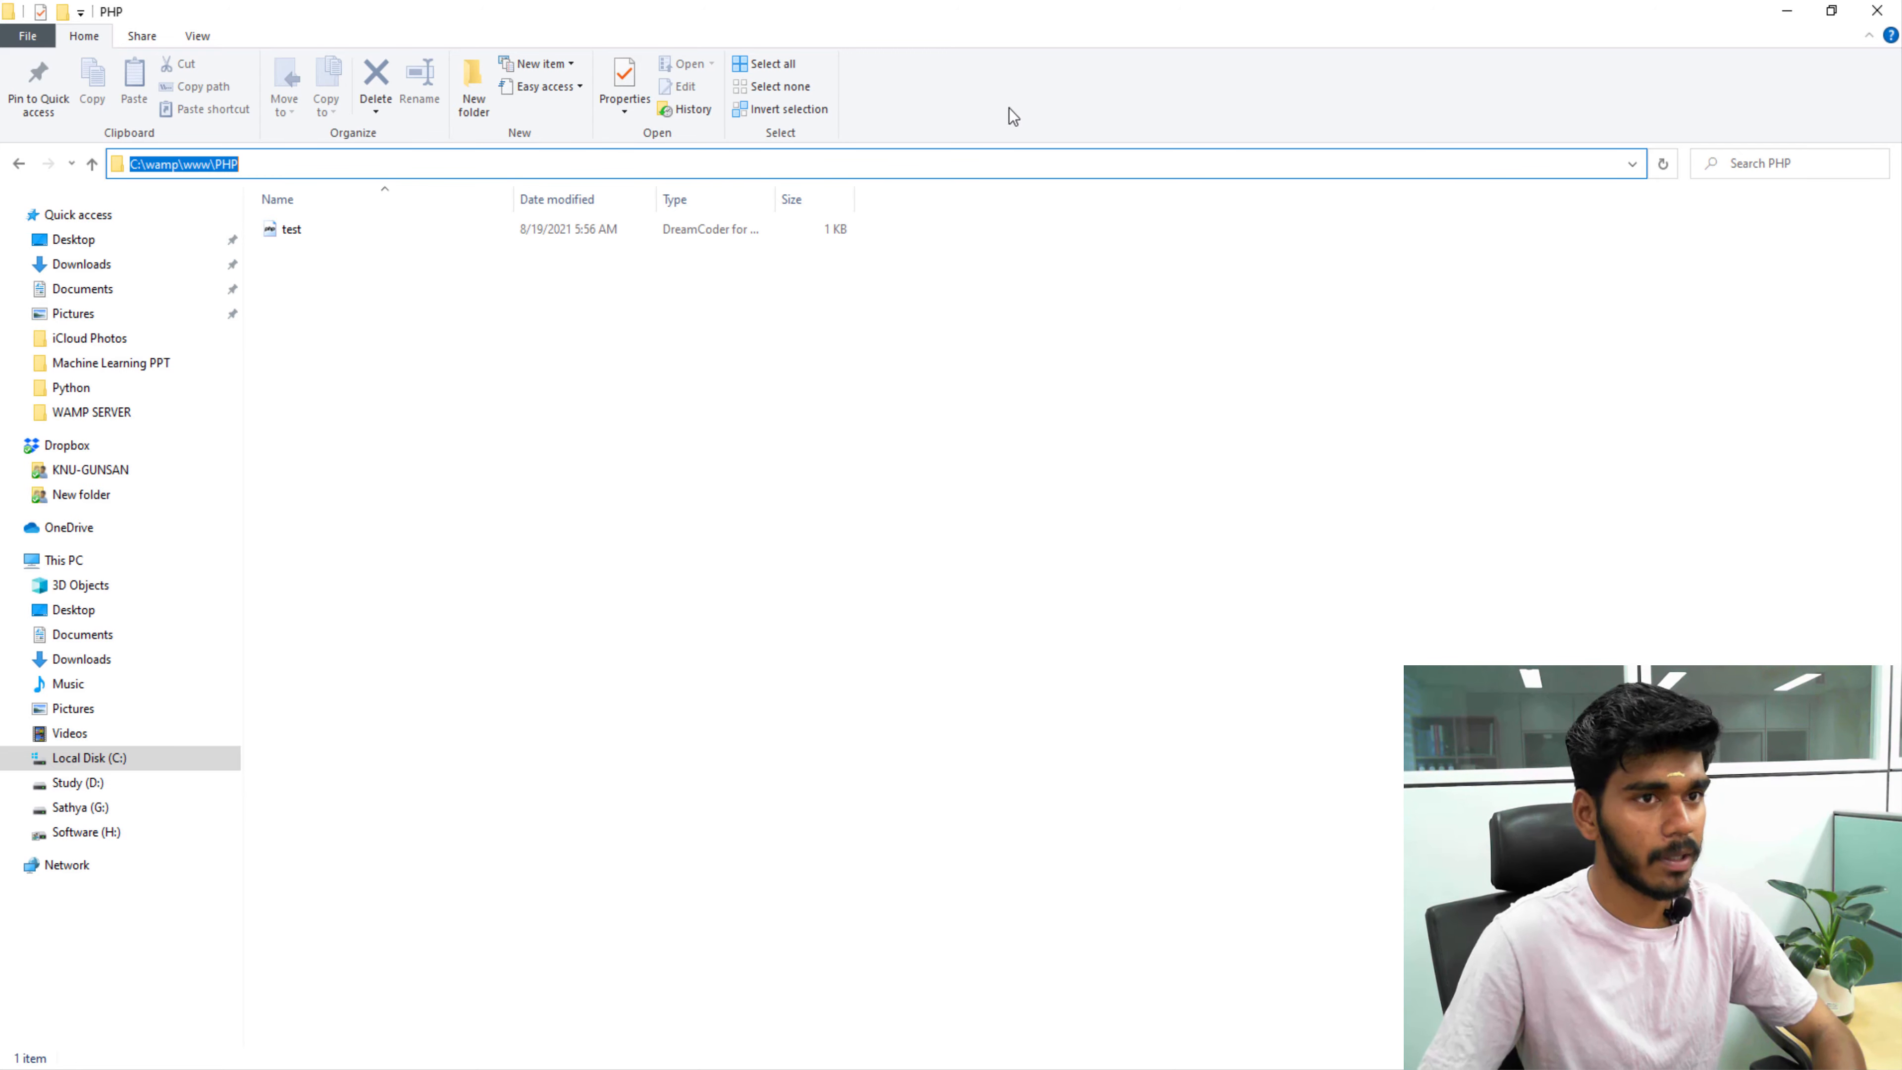
click(1772, 12)
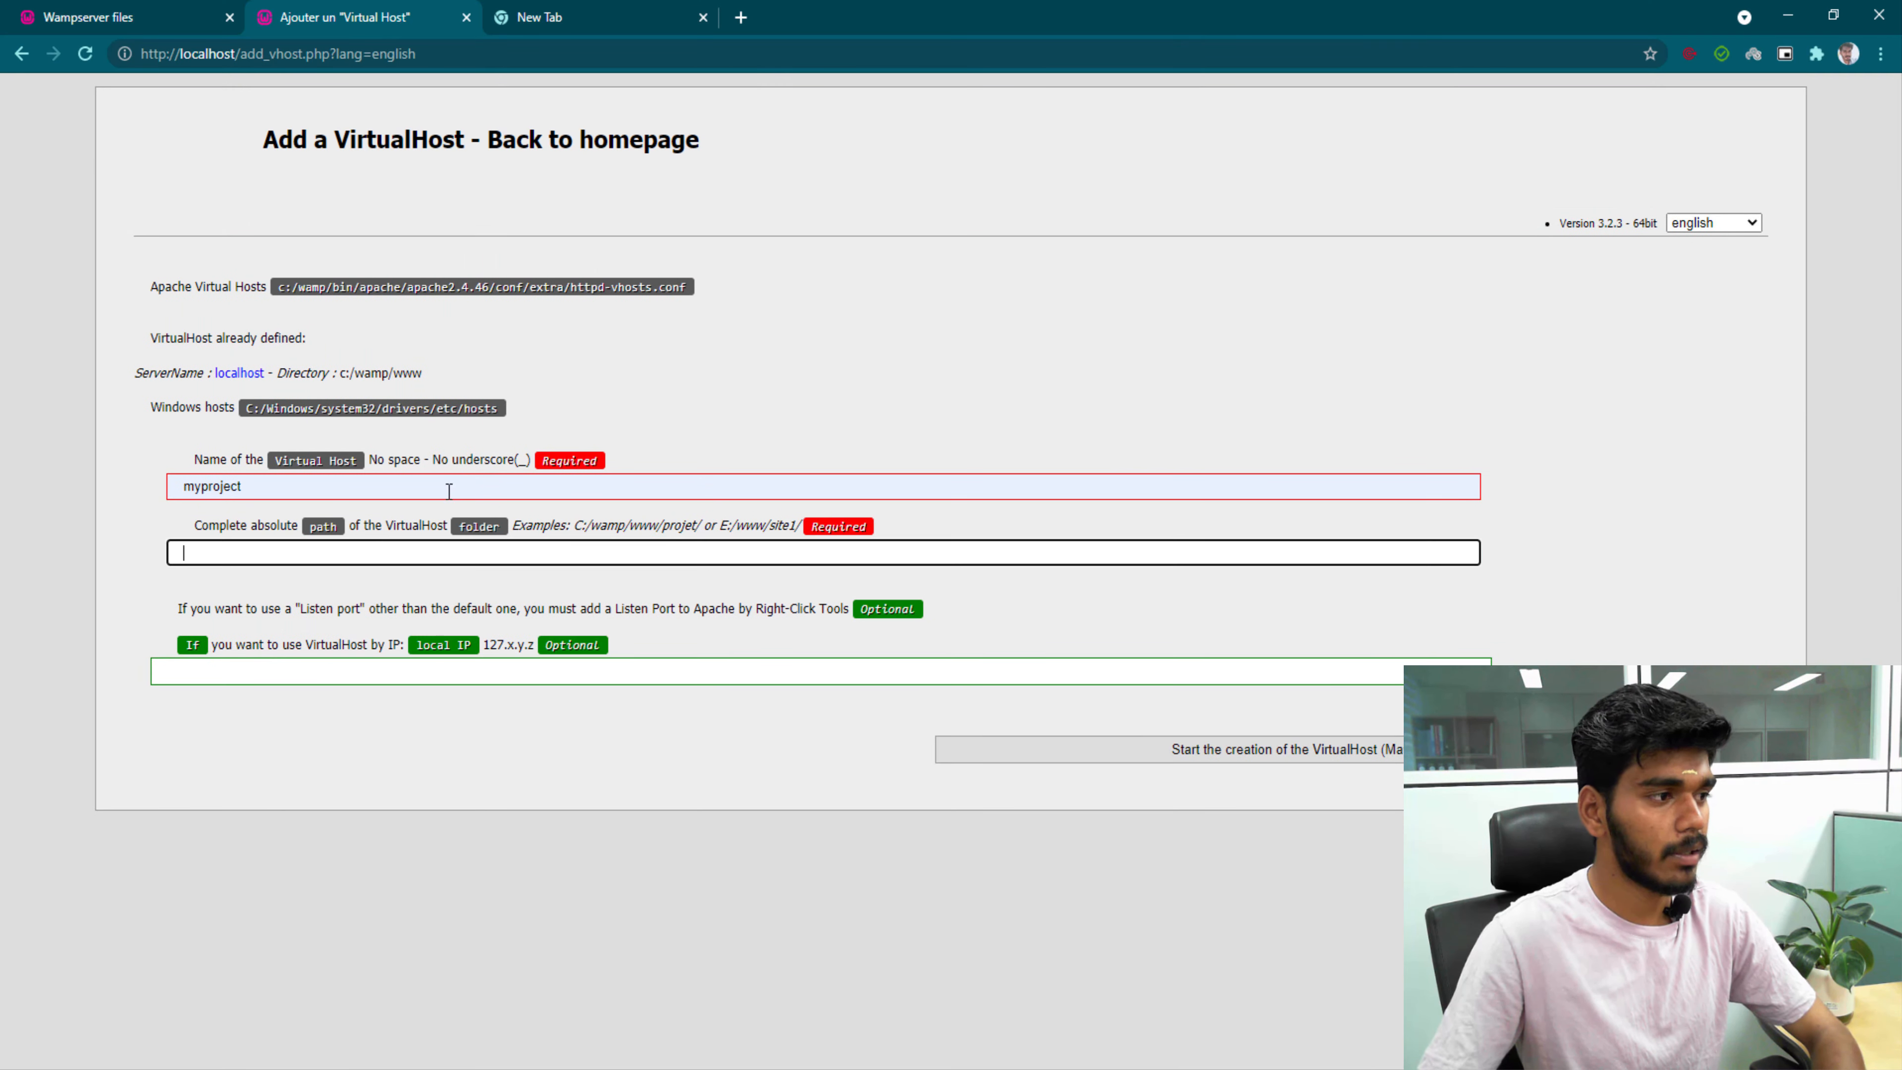
Paste C:\wamp\www\PHP with a trailing backslash as the path and create the myproject virtual host.
click(347, 550)
key(ctrl+v)
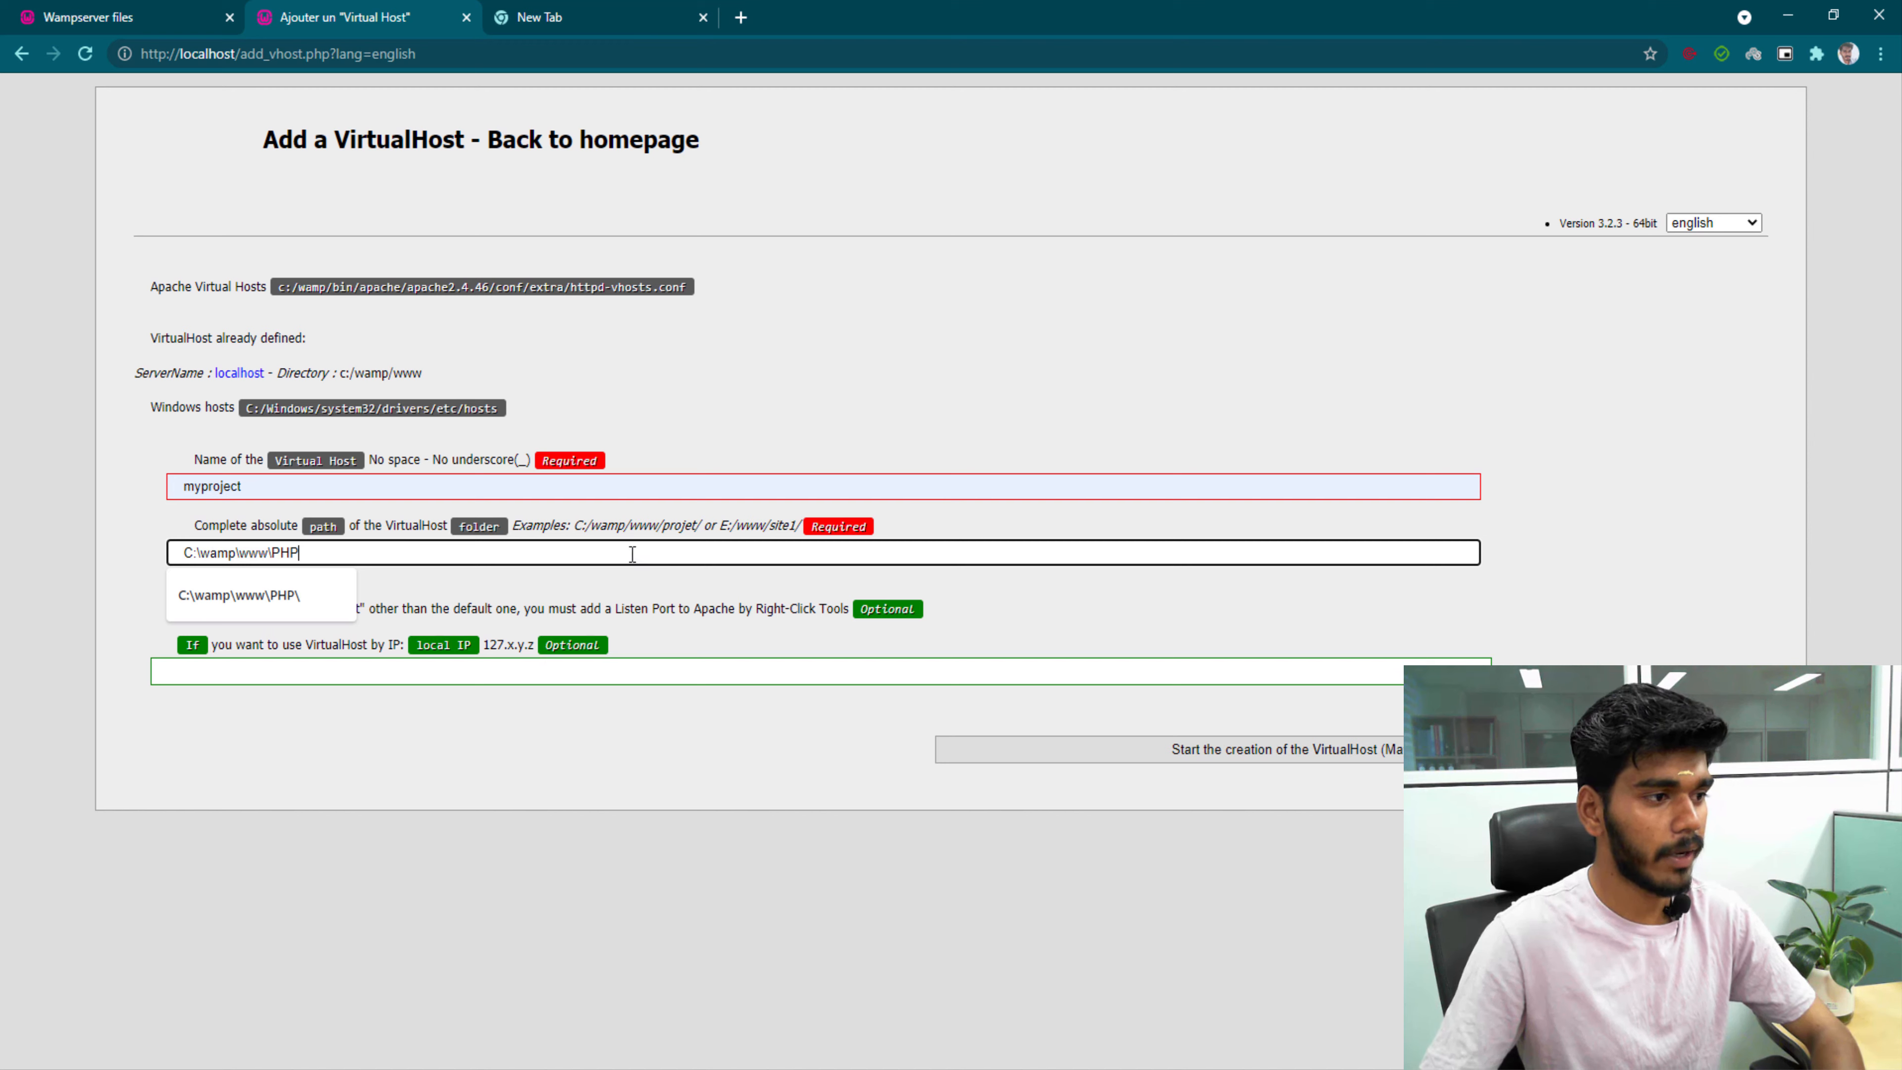
text(\)
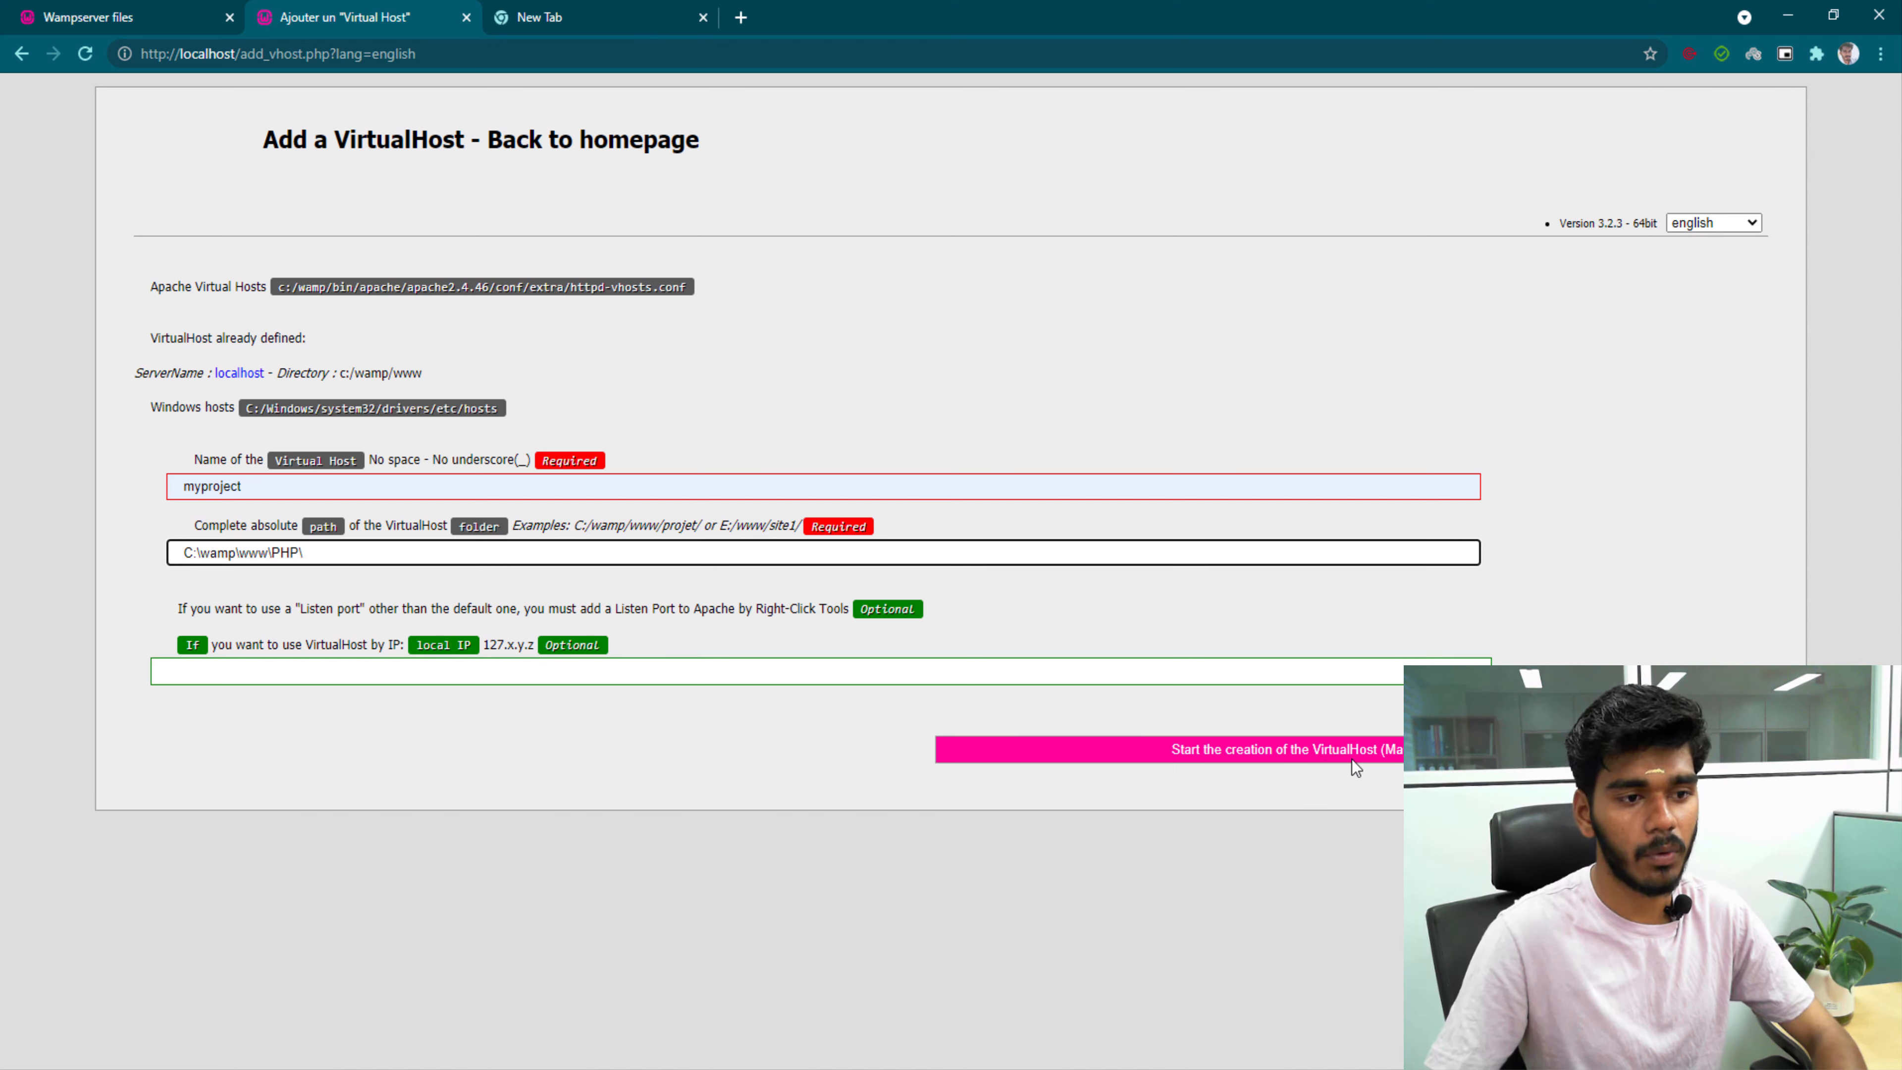
click(1318, 758)
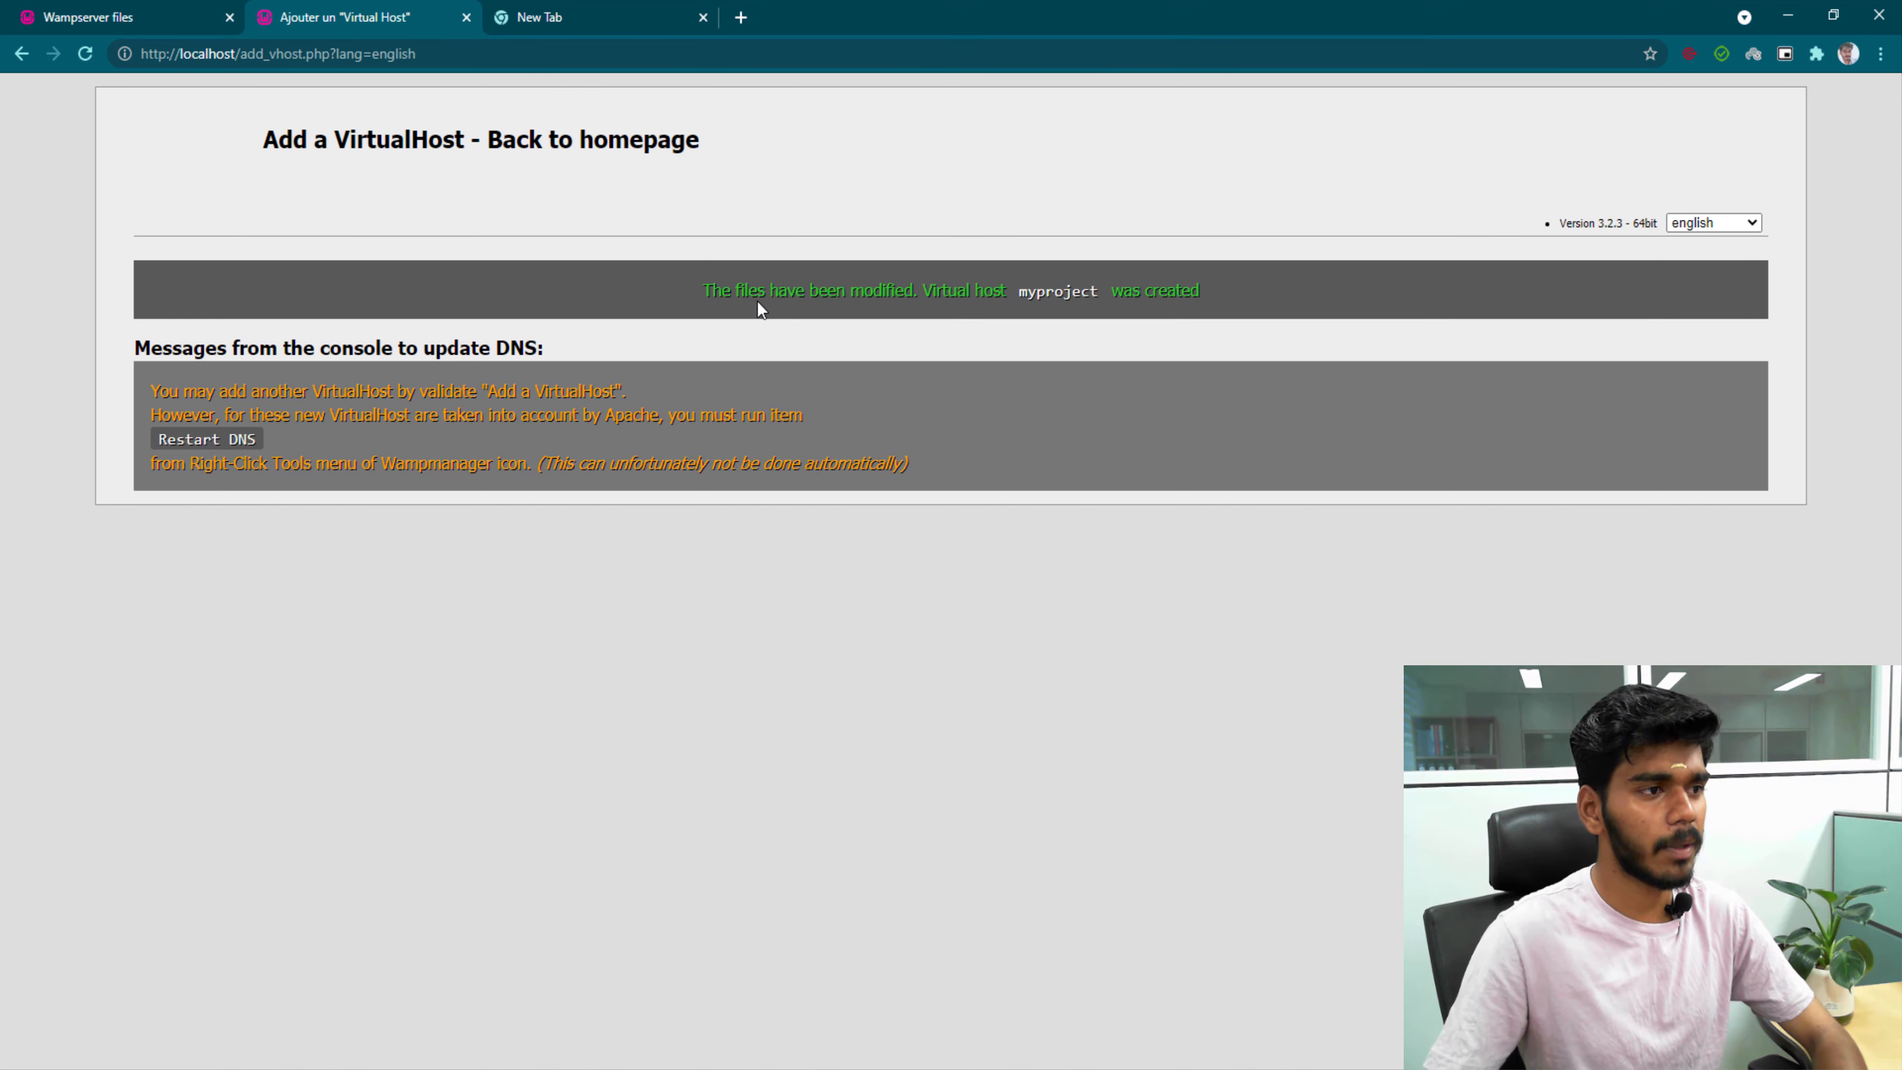
click(550, 18)
click(537, 60)
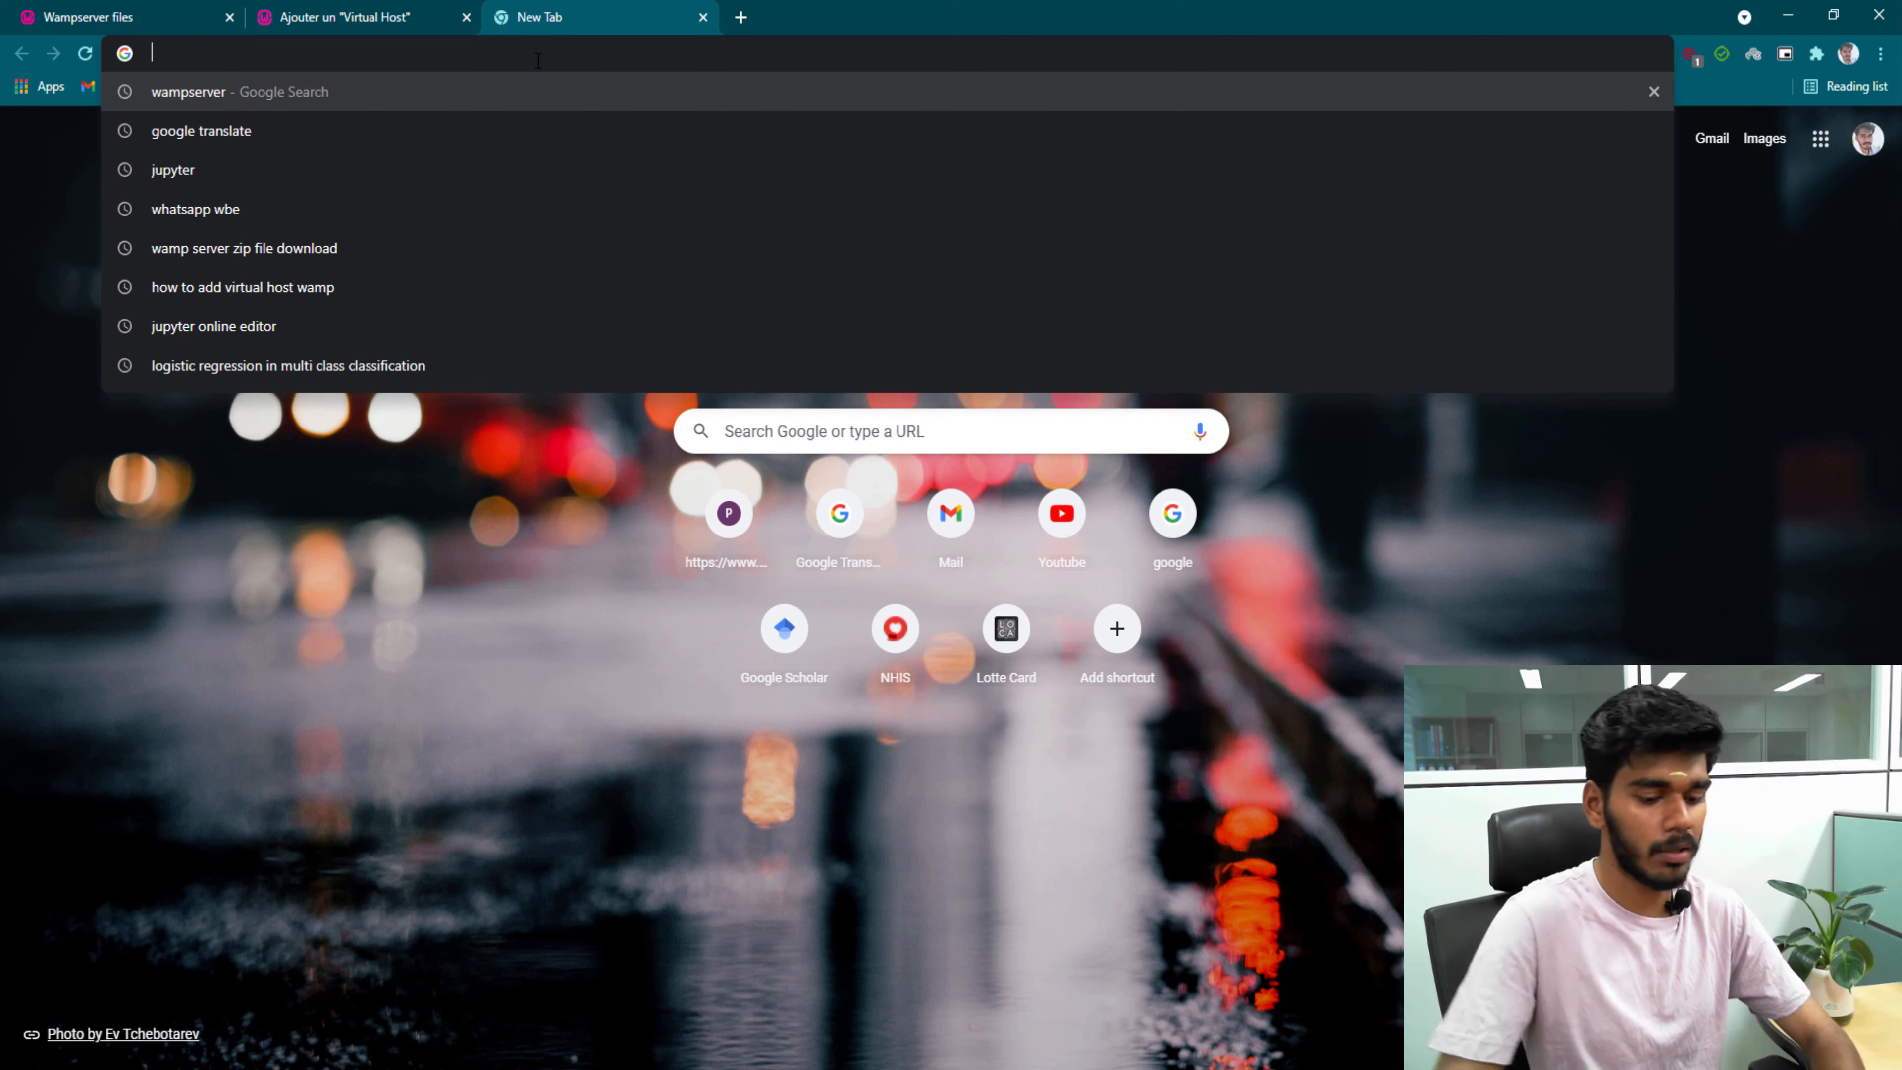
text(my)
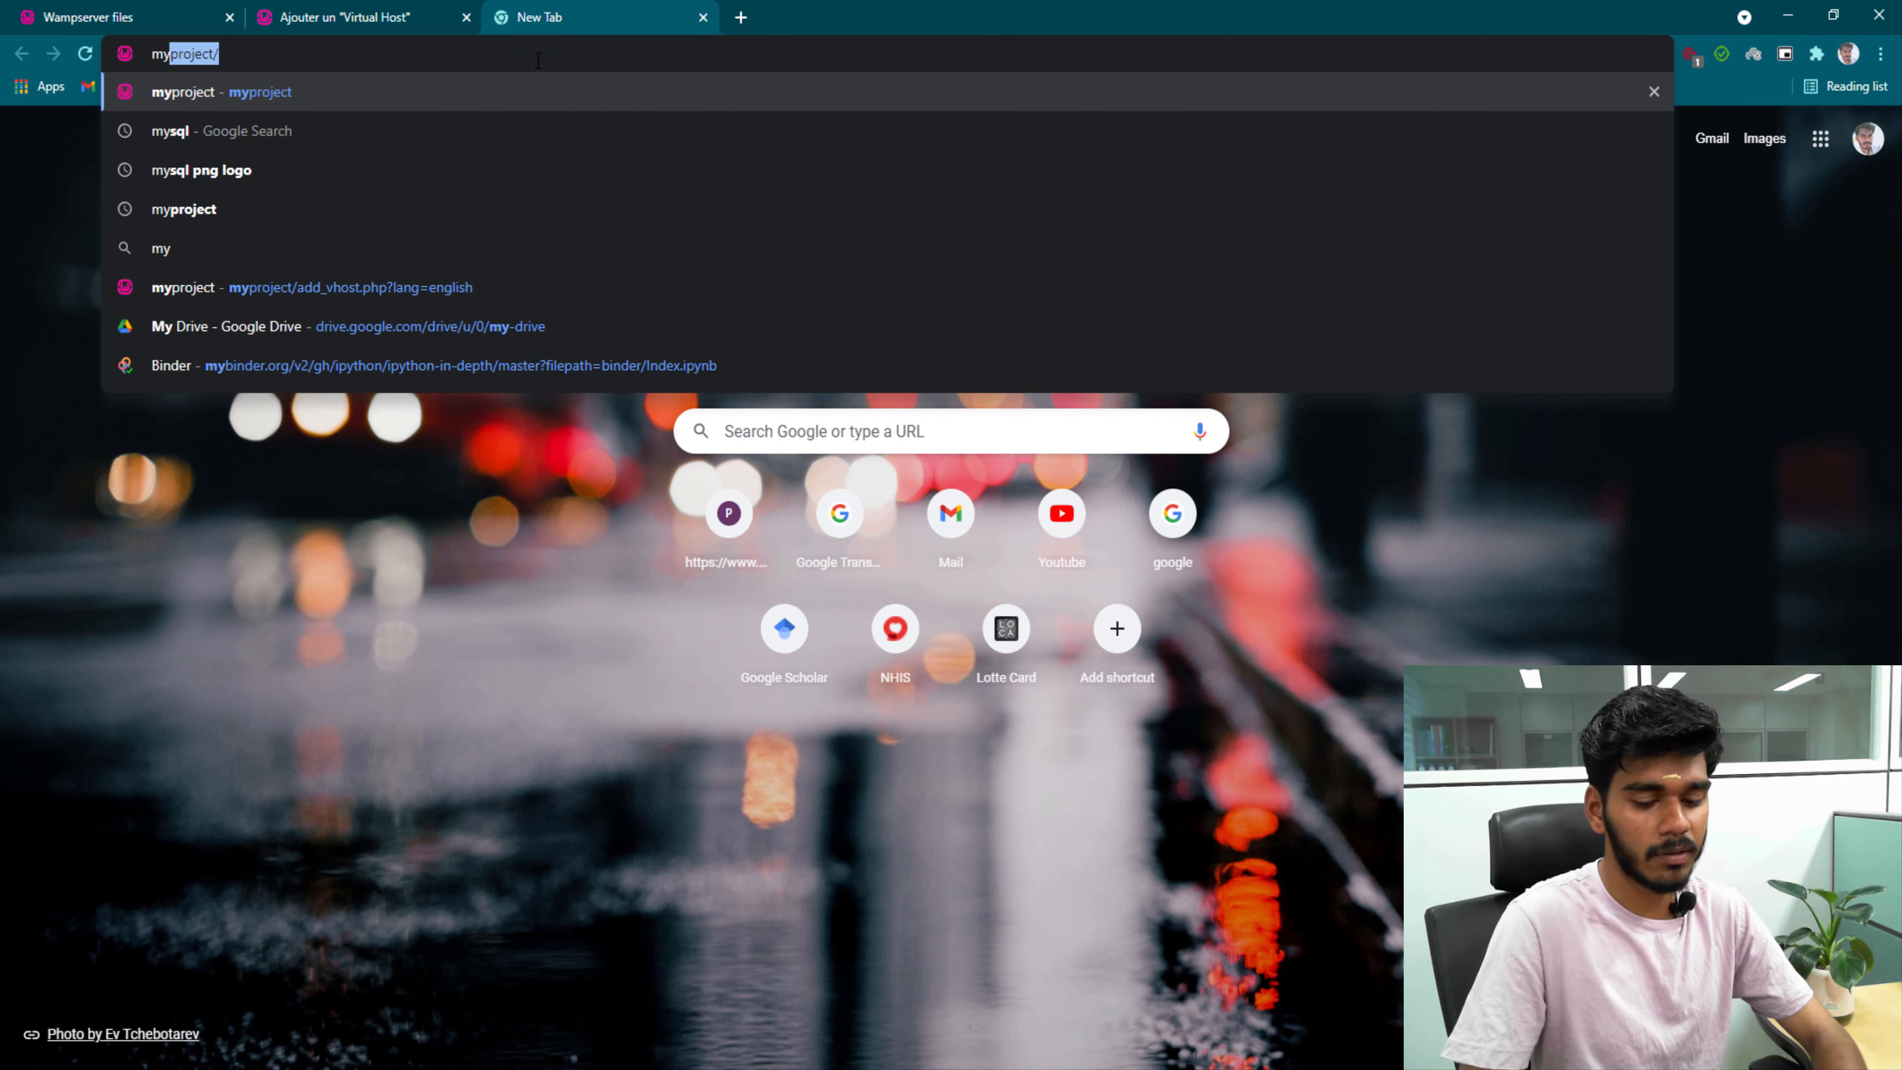
text(project/)
key(Return)
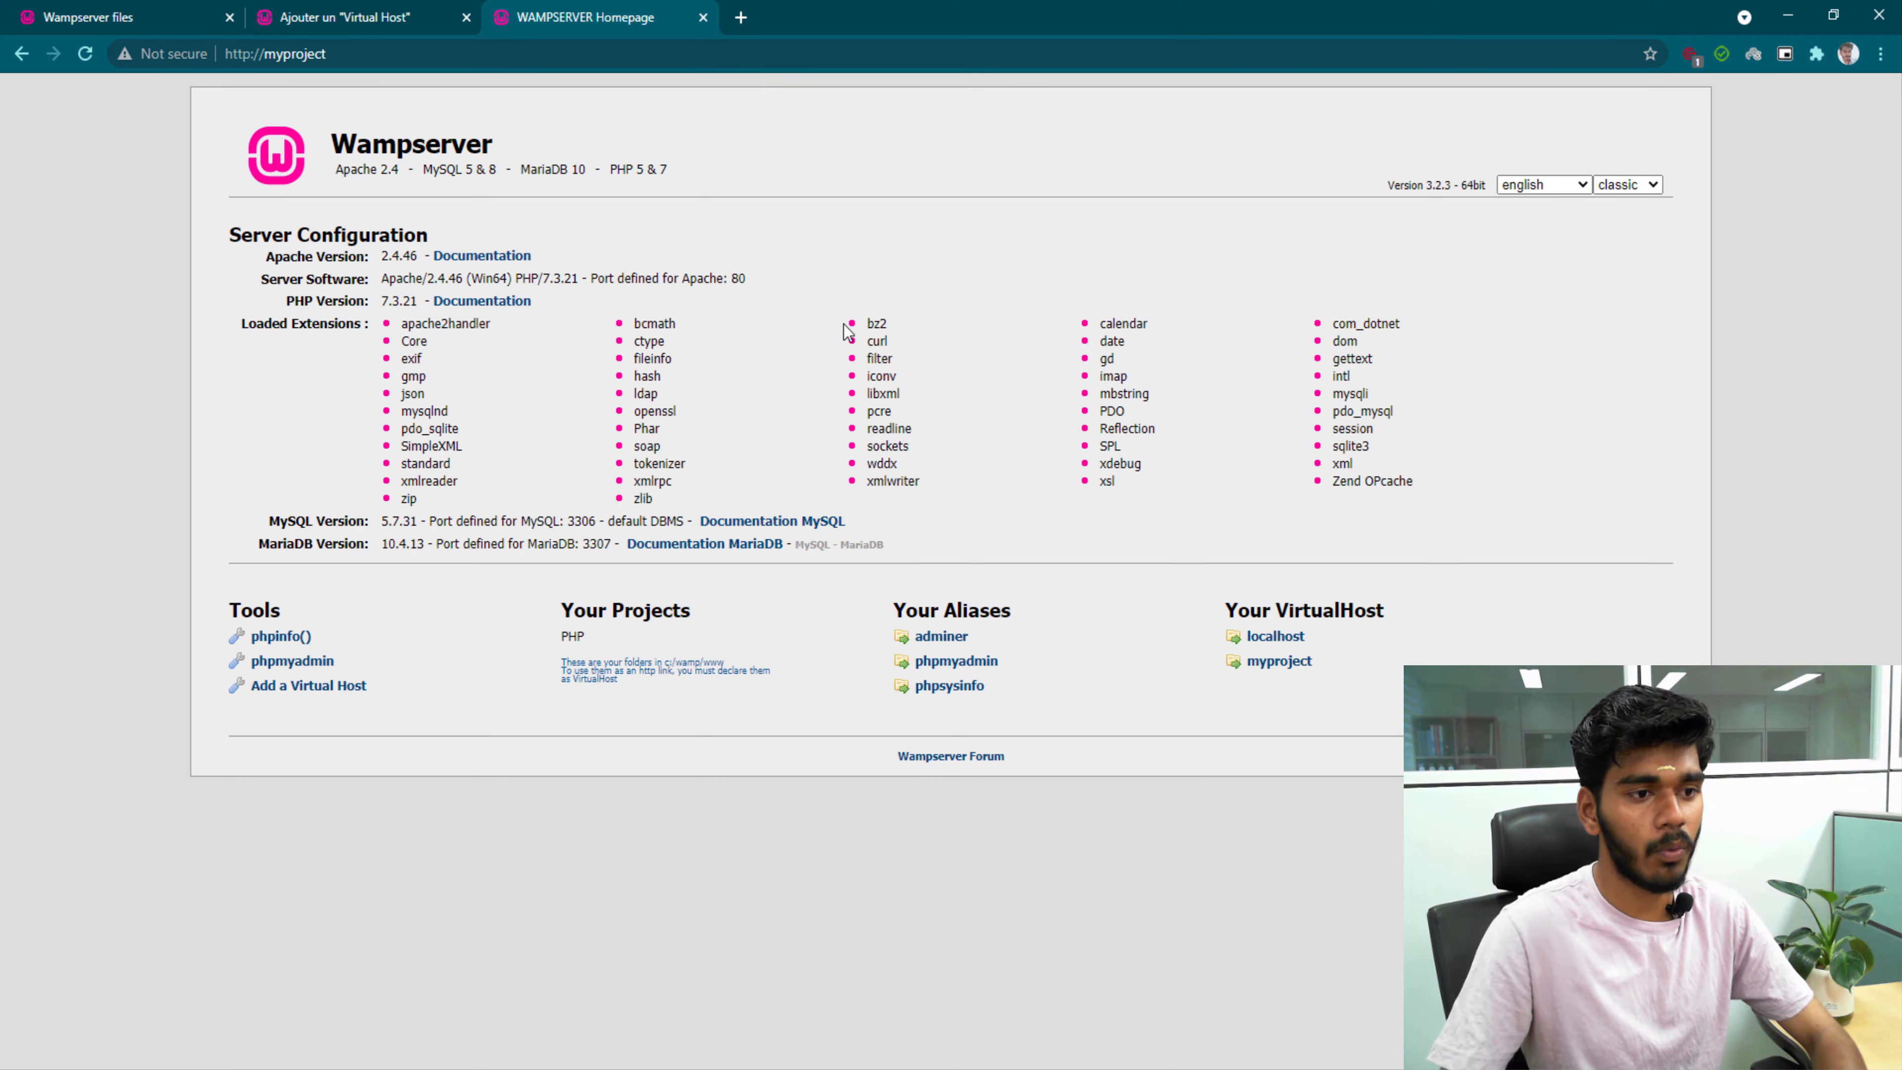
click(704, 18)
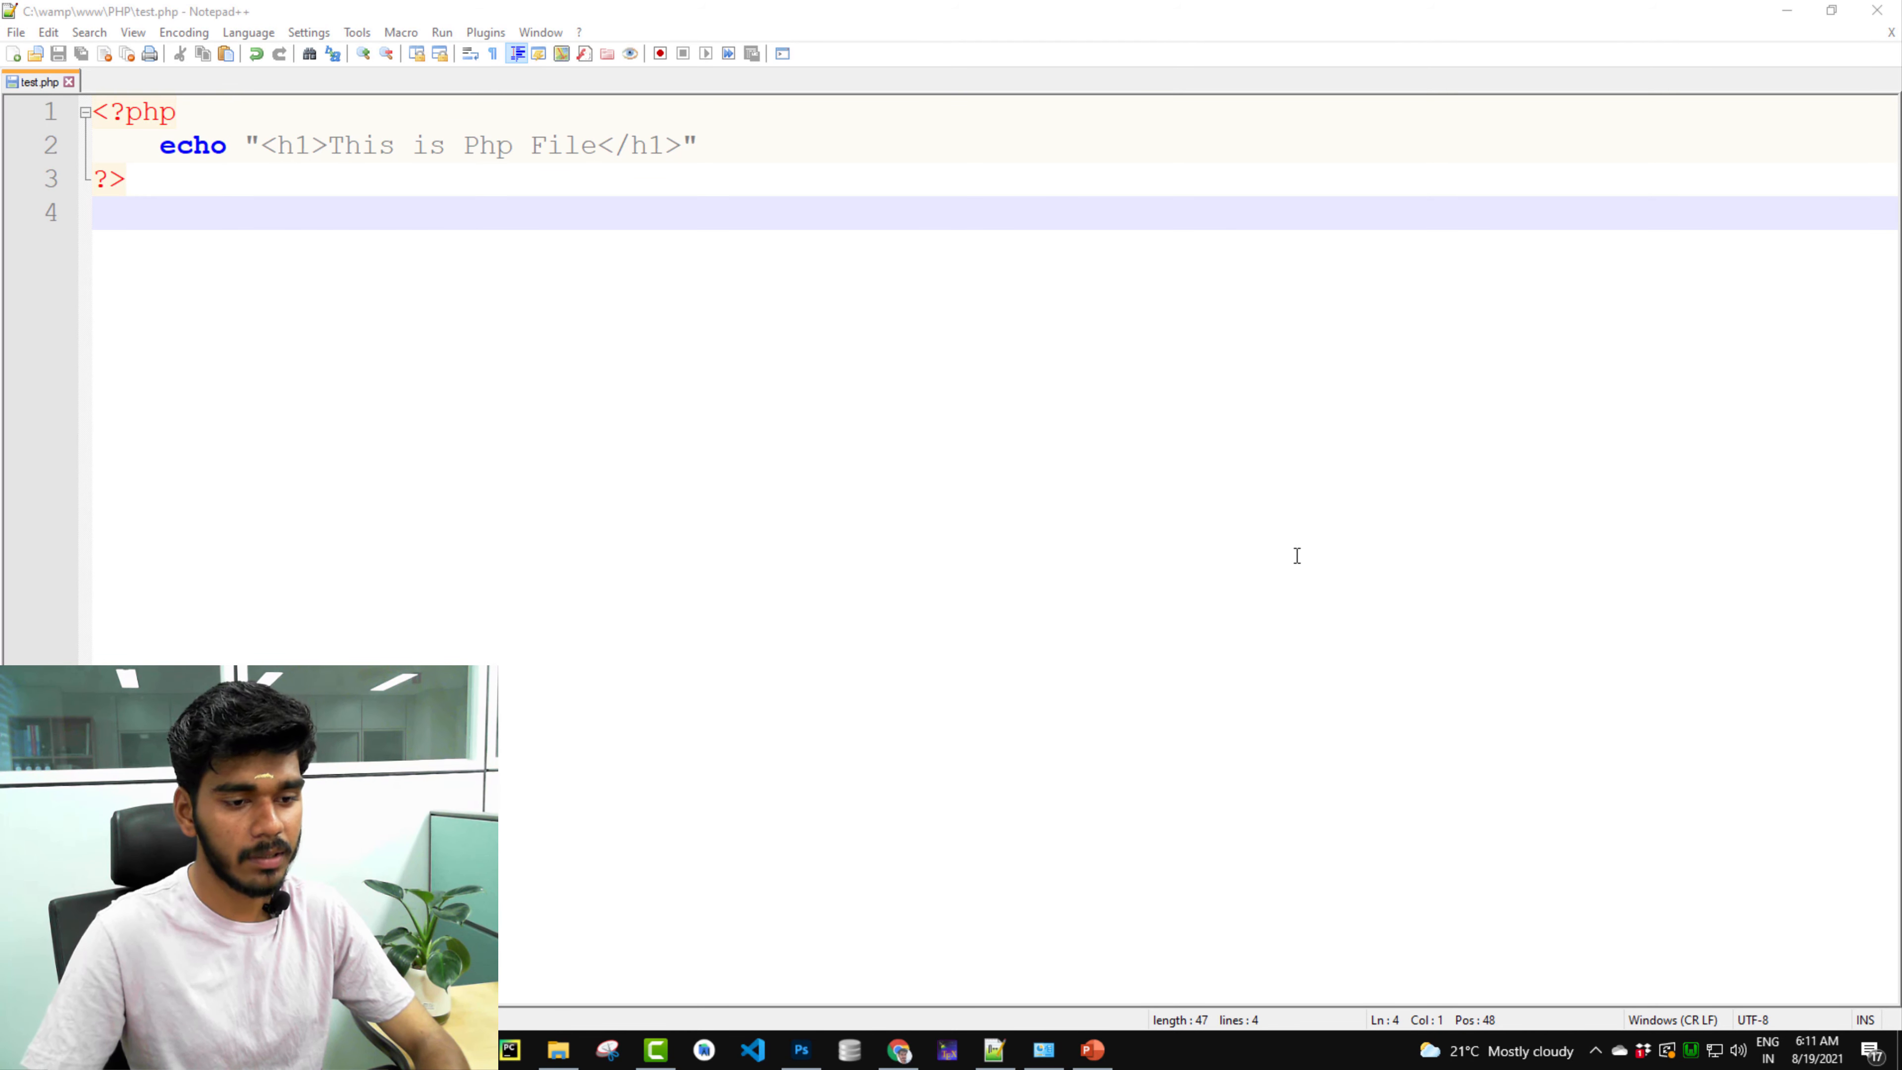
Choose Restart All Services from the WAMP tray menu and bring Chrome back.
right_click(1691, 1049)
click(1692, 1051)
click(1692, 1050)
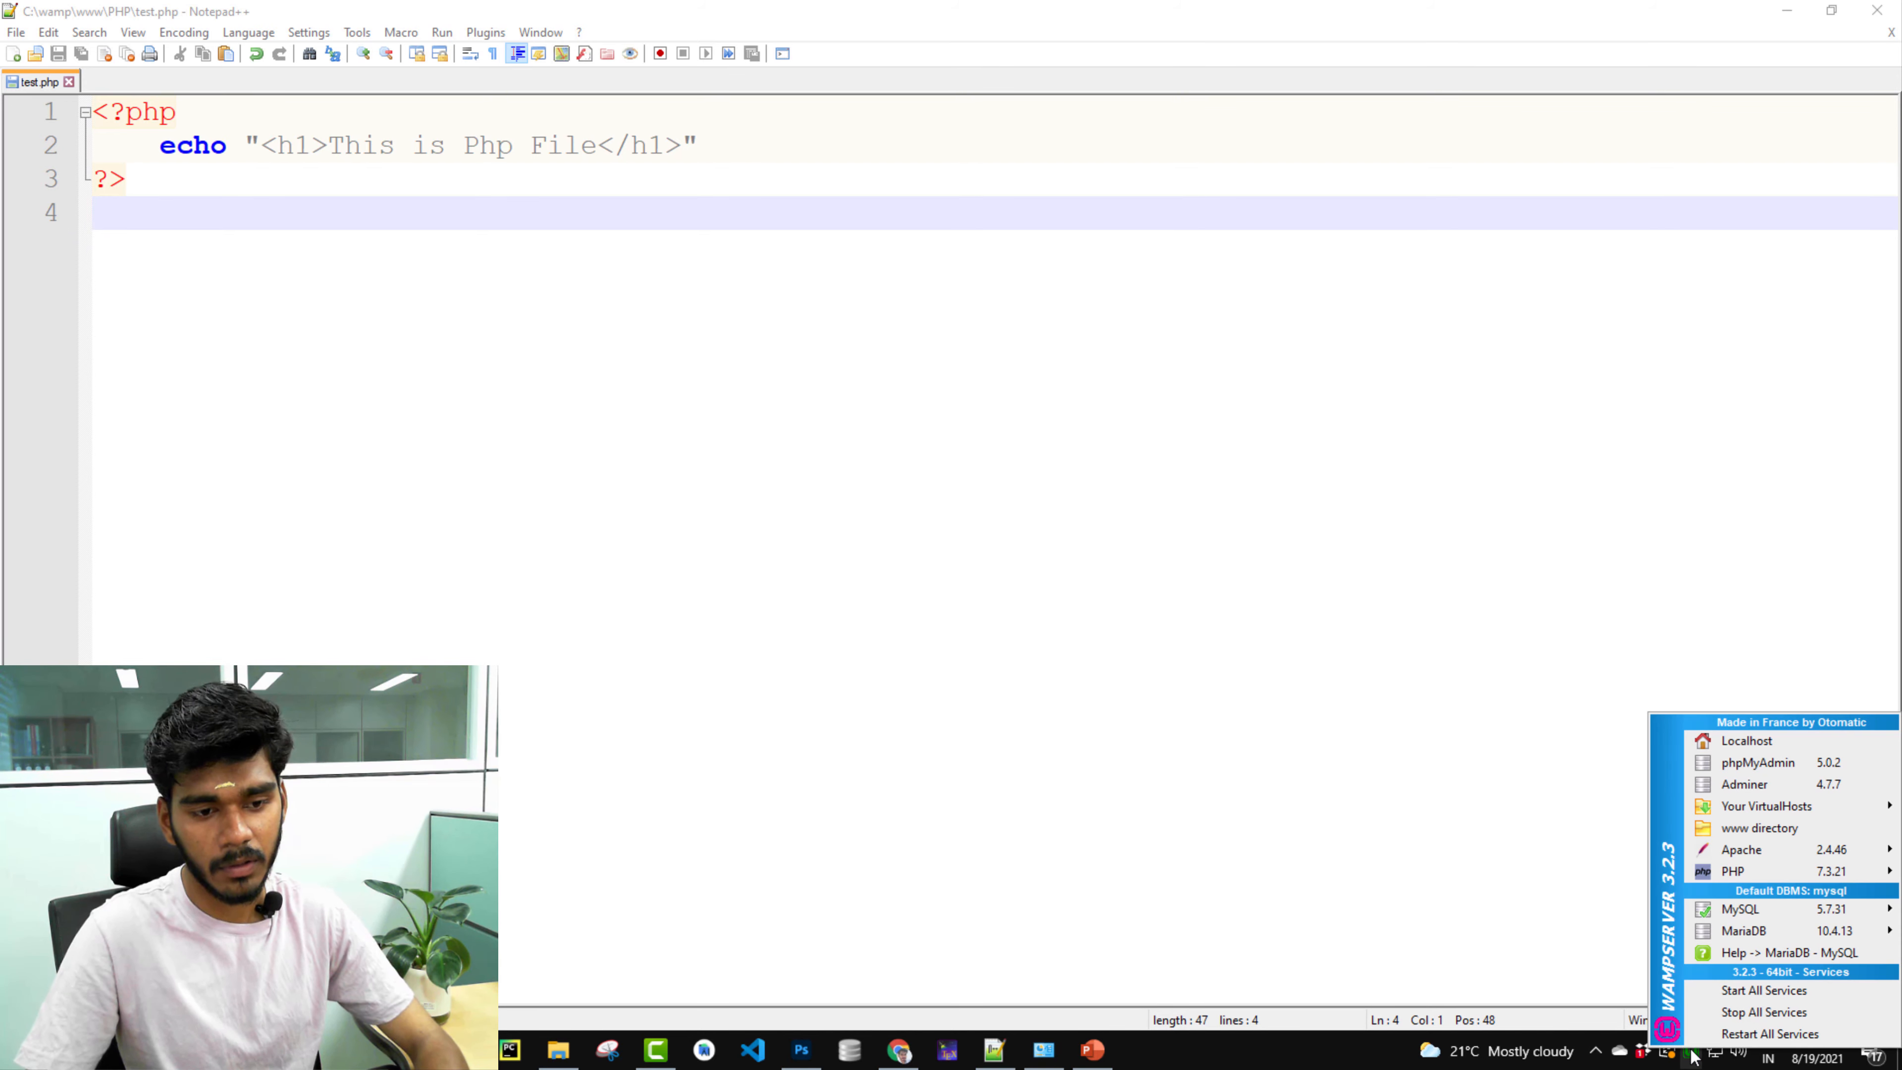
click(1745, 1038)
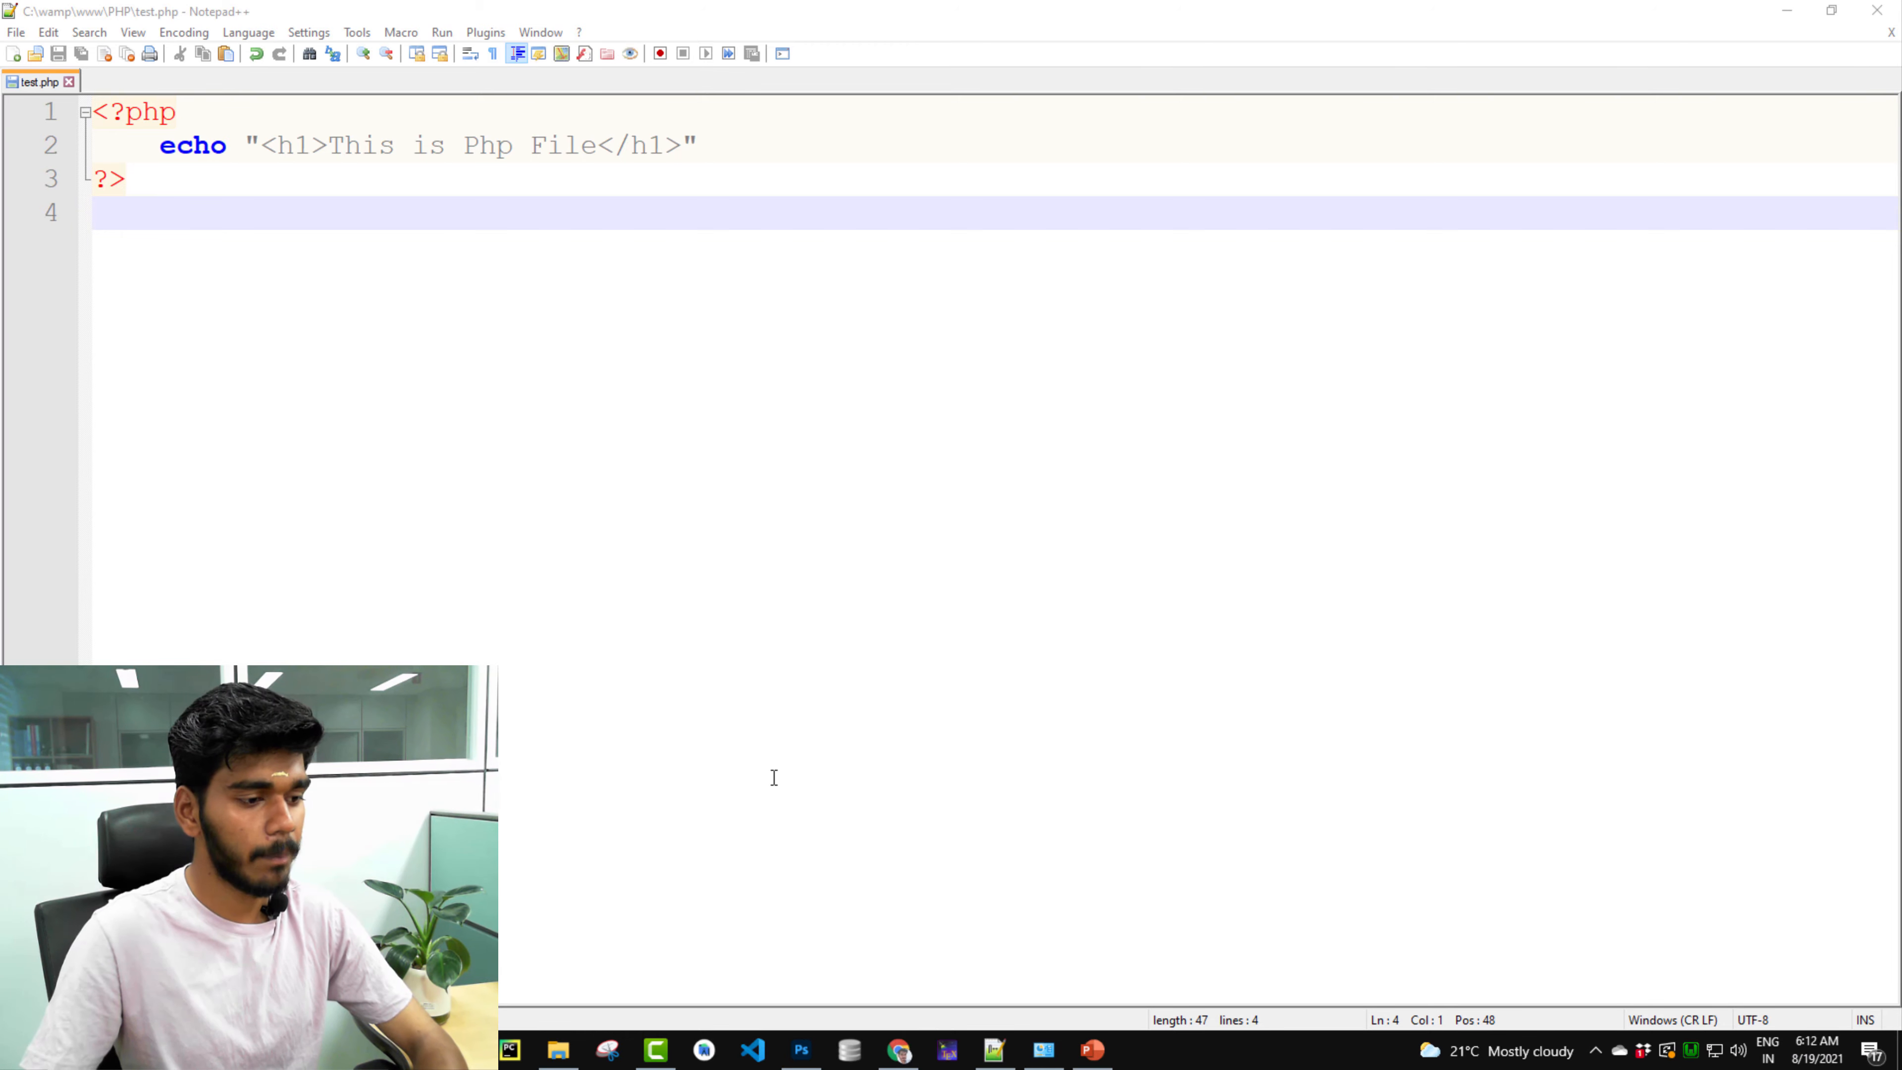
click(891, 1048)
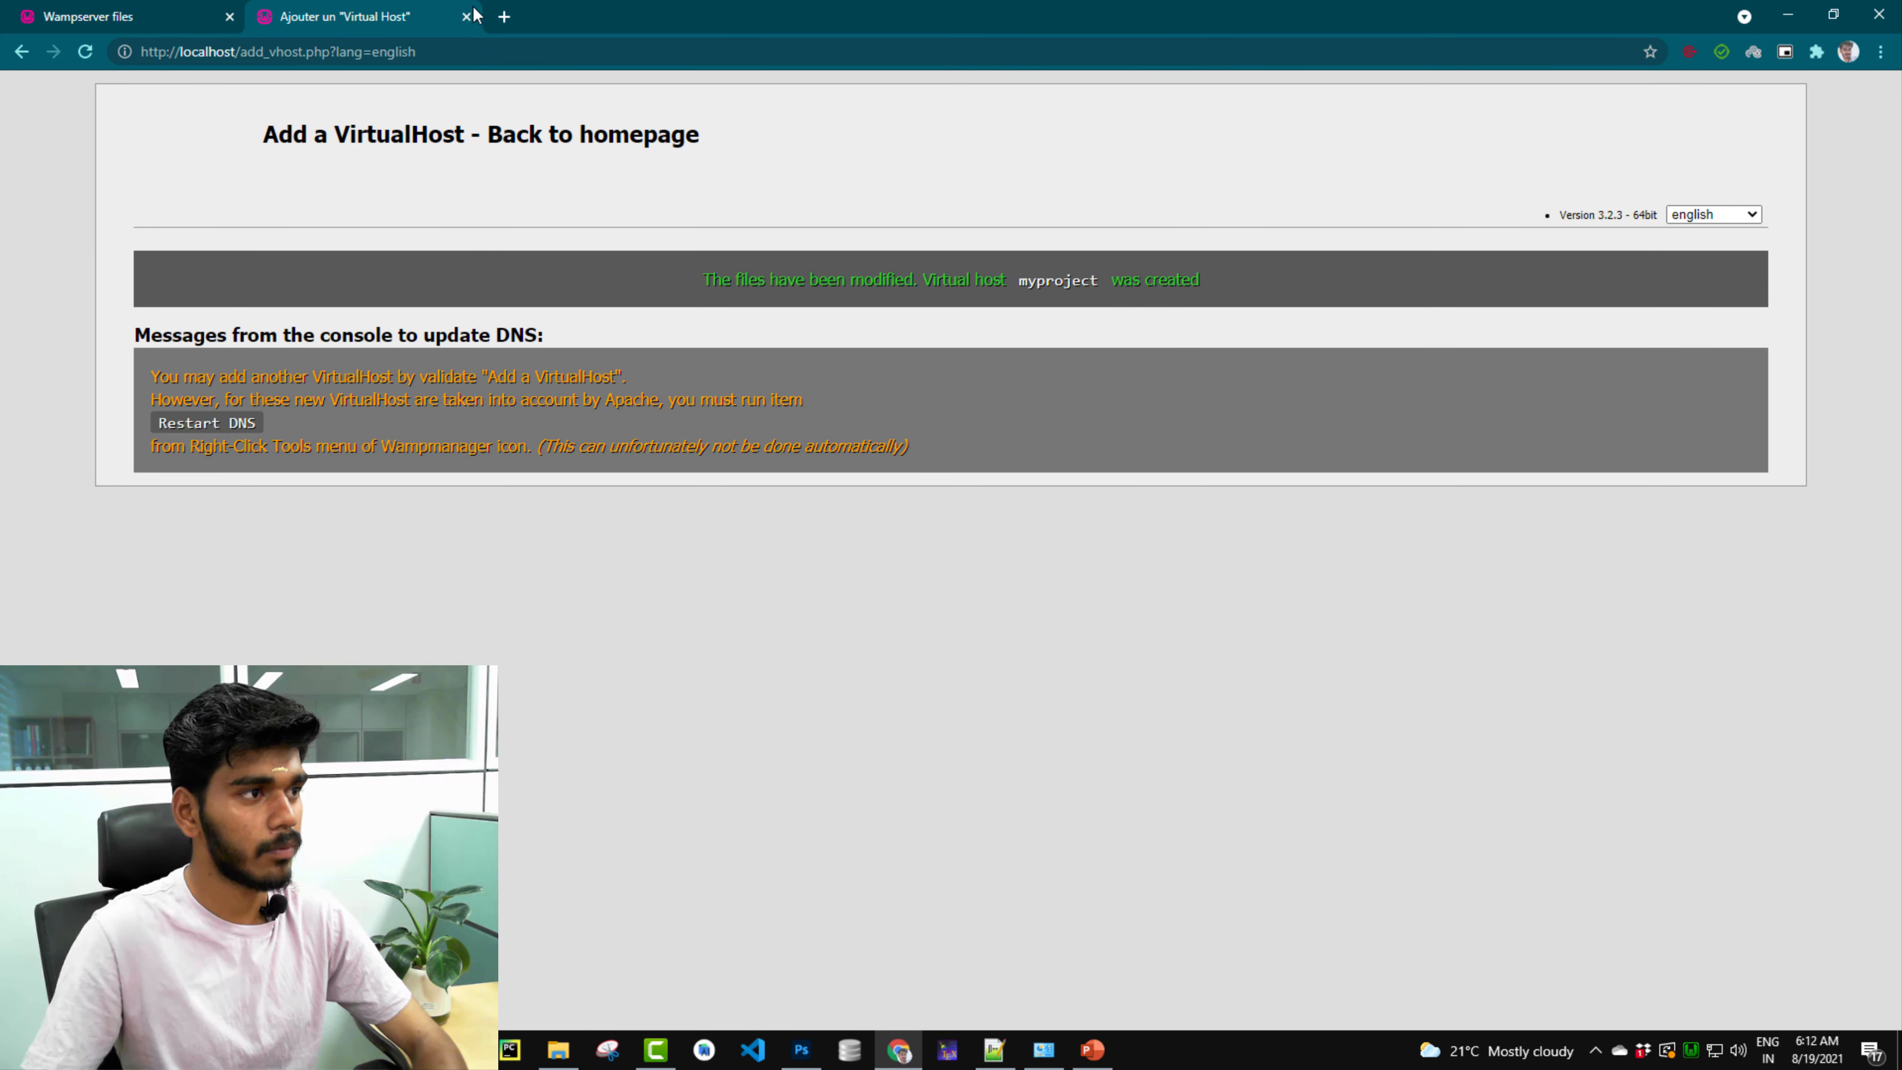
Open myproject/ in a new tab, view test.php showing This is Php File, then close it.
click(503, 16)
click(470, 53)
text(my)
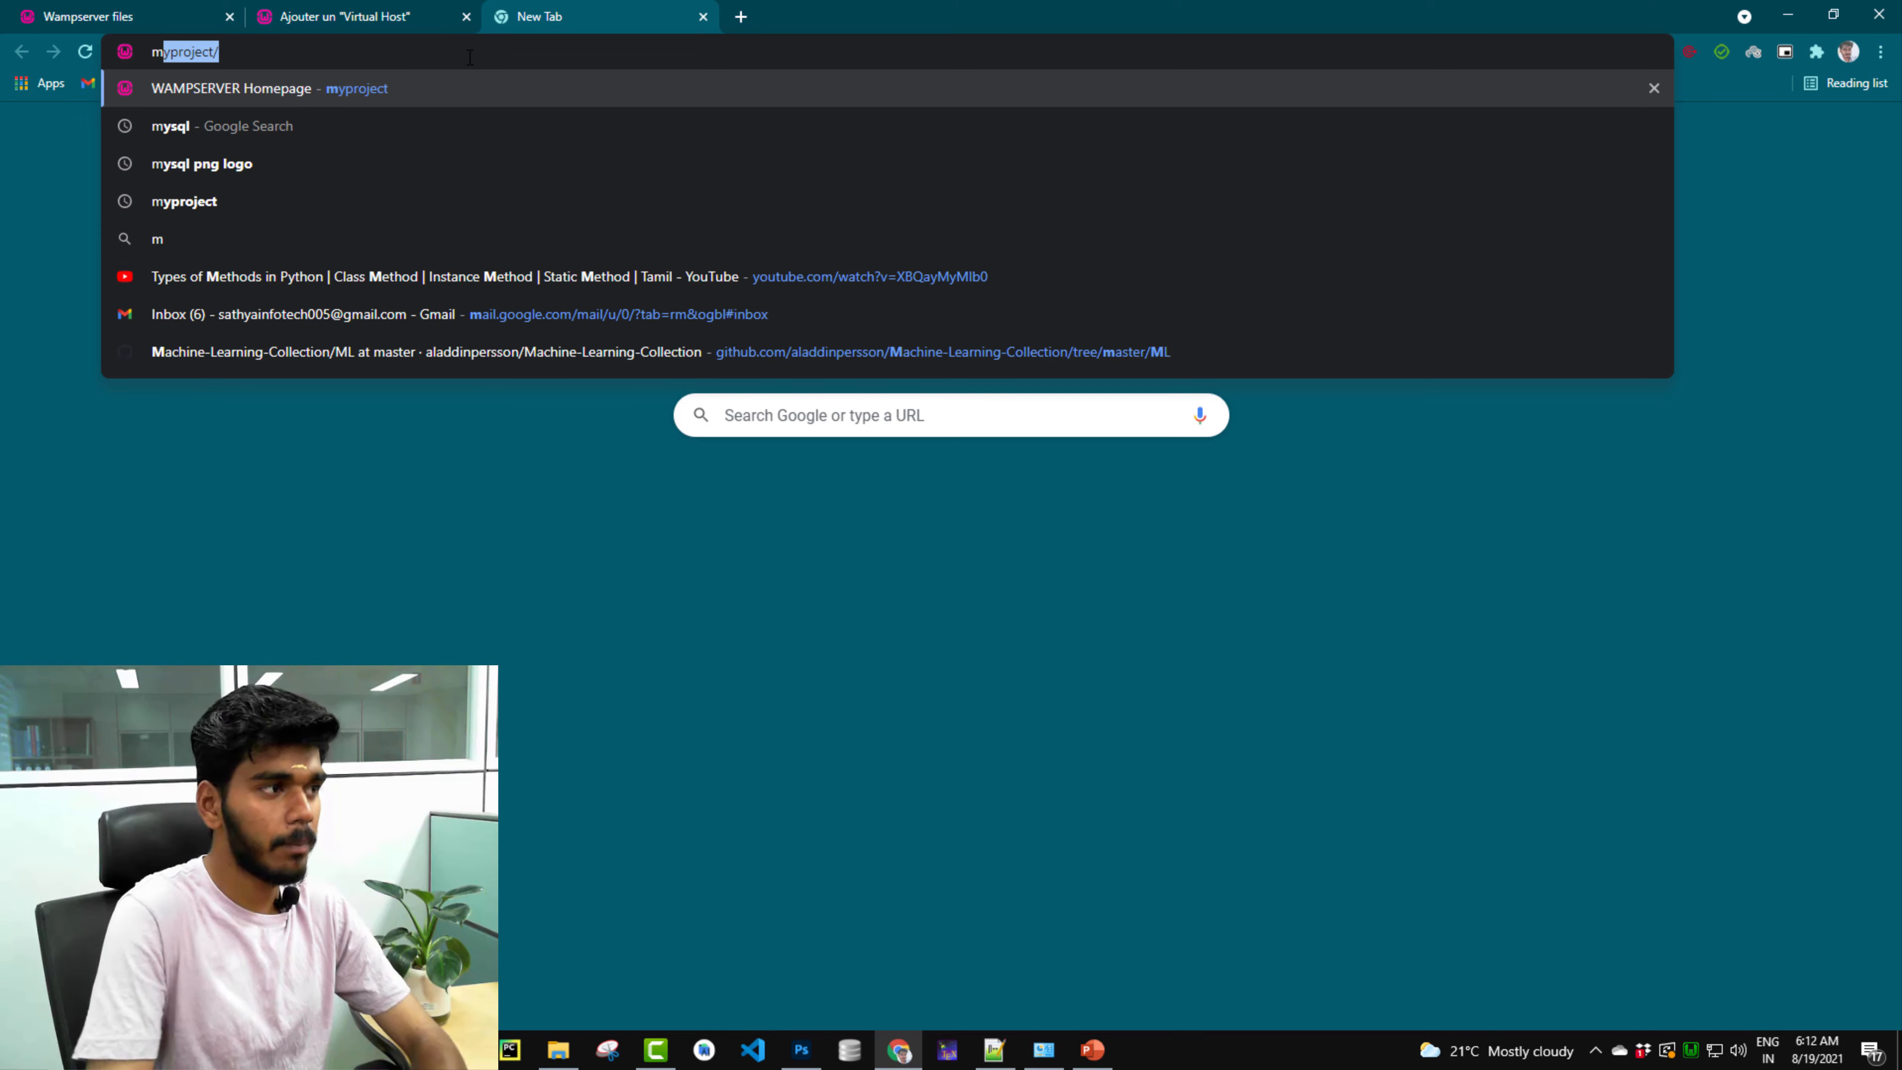
text(project/)
key(Return)
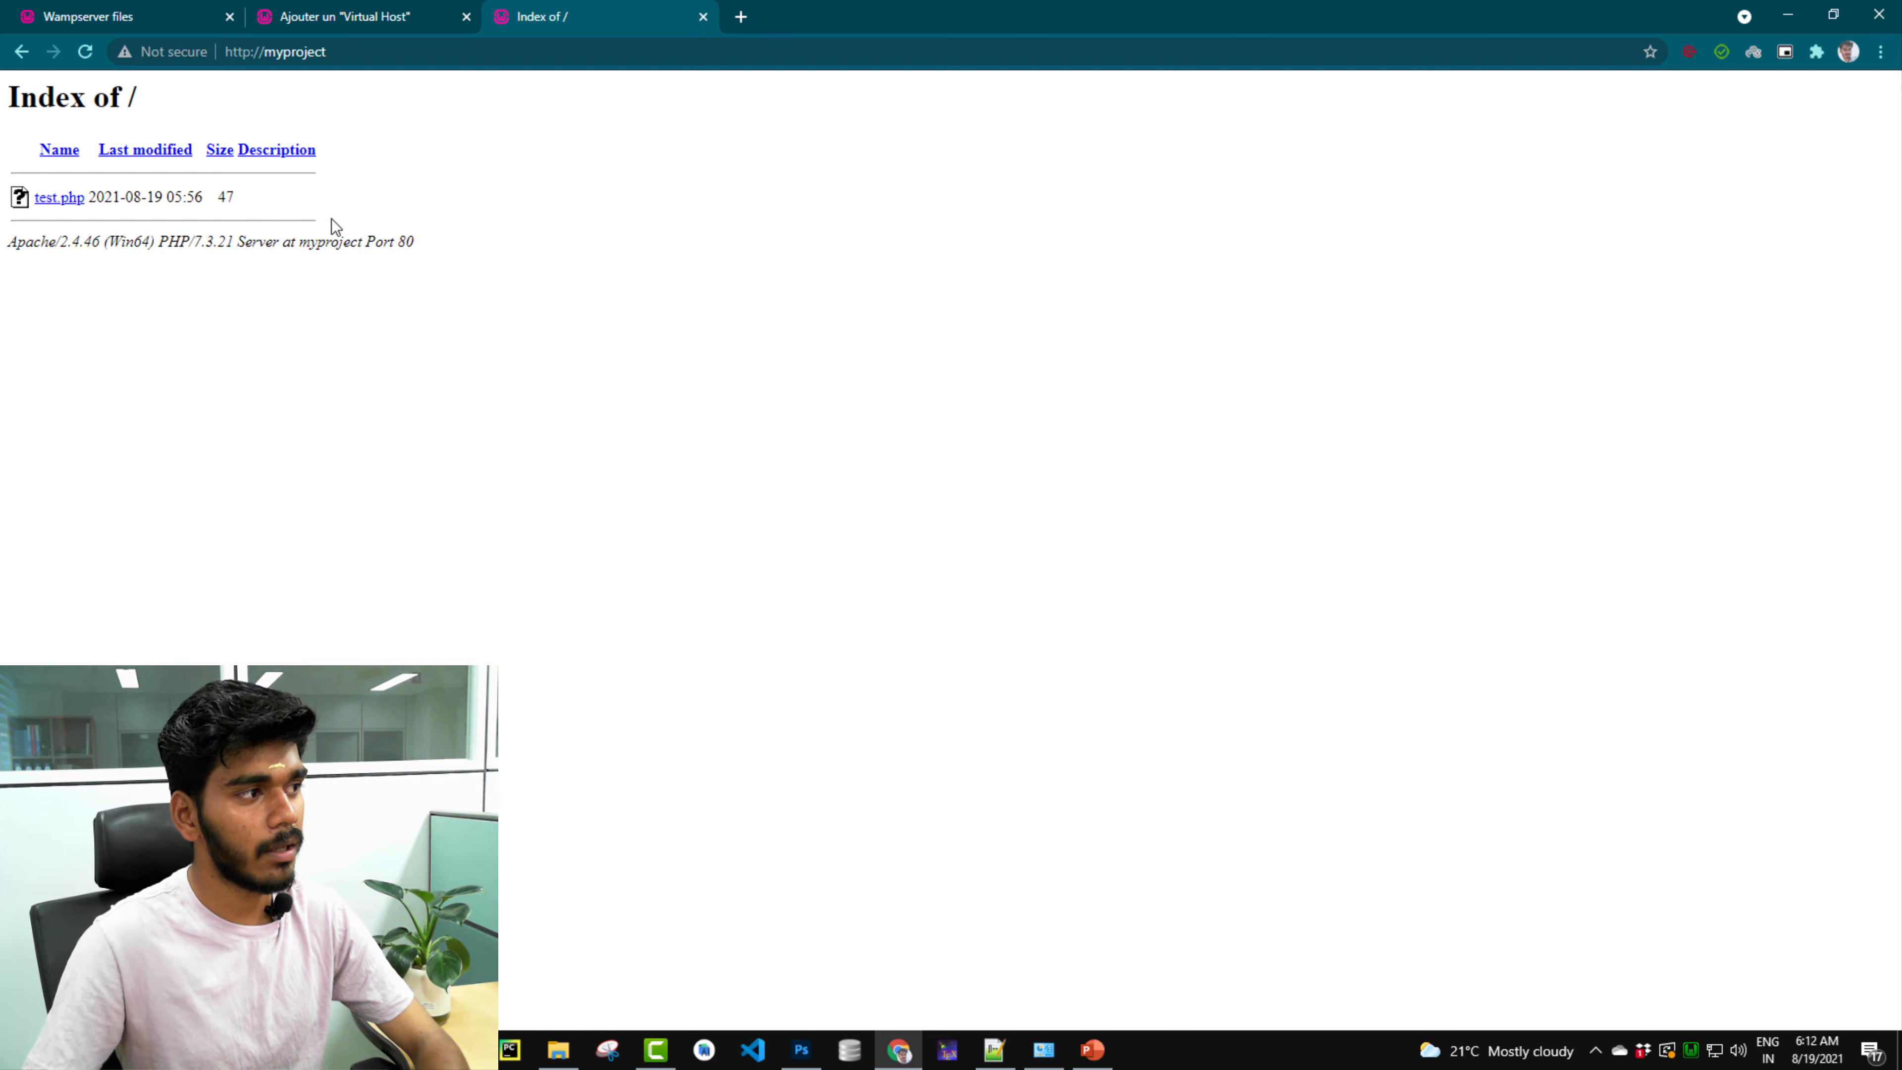
click(60, 200)
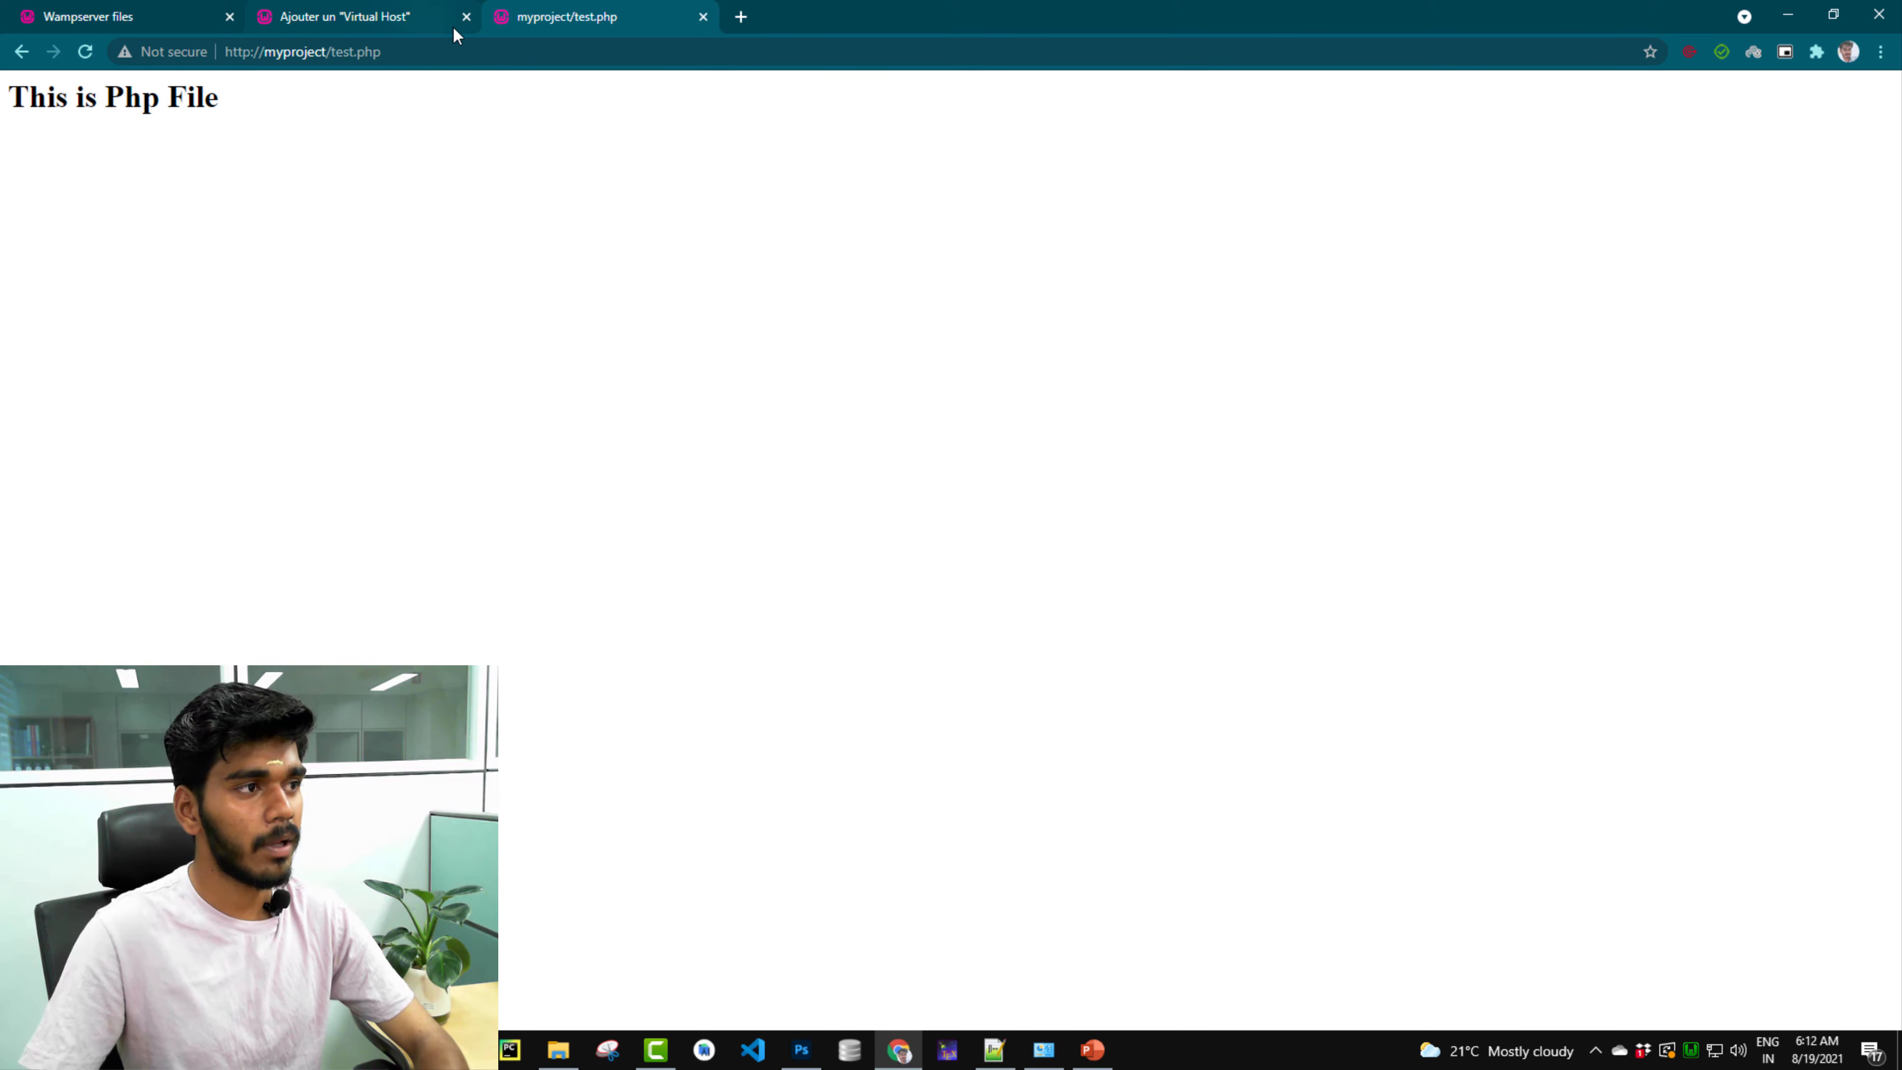
click(407, 17)
click(704, 17)
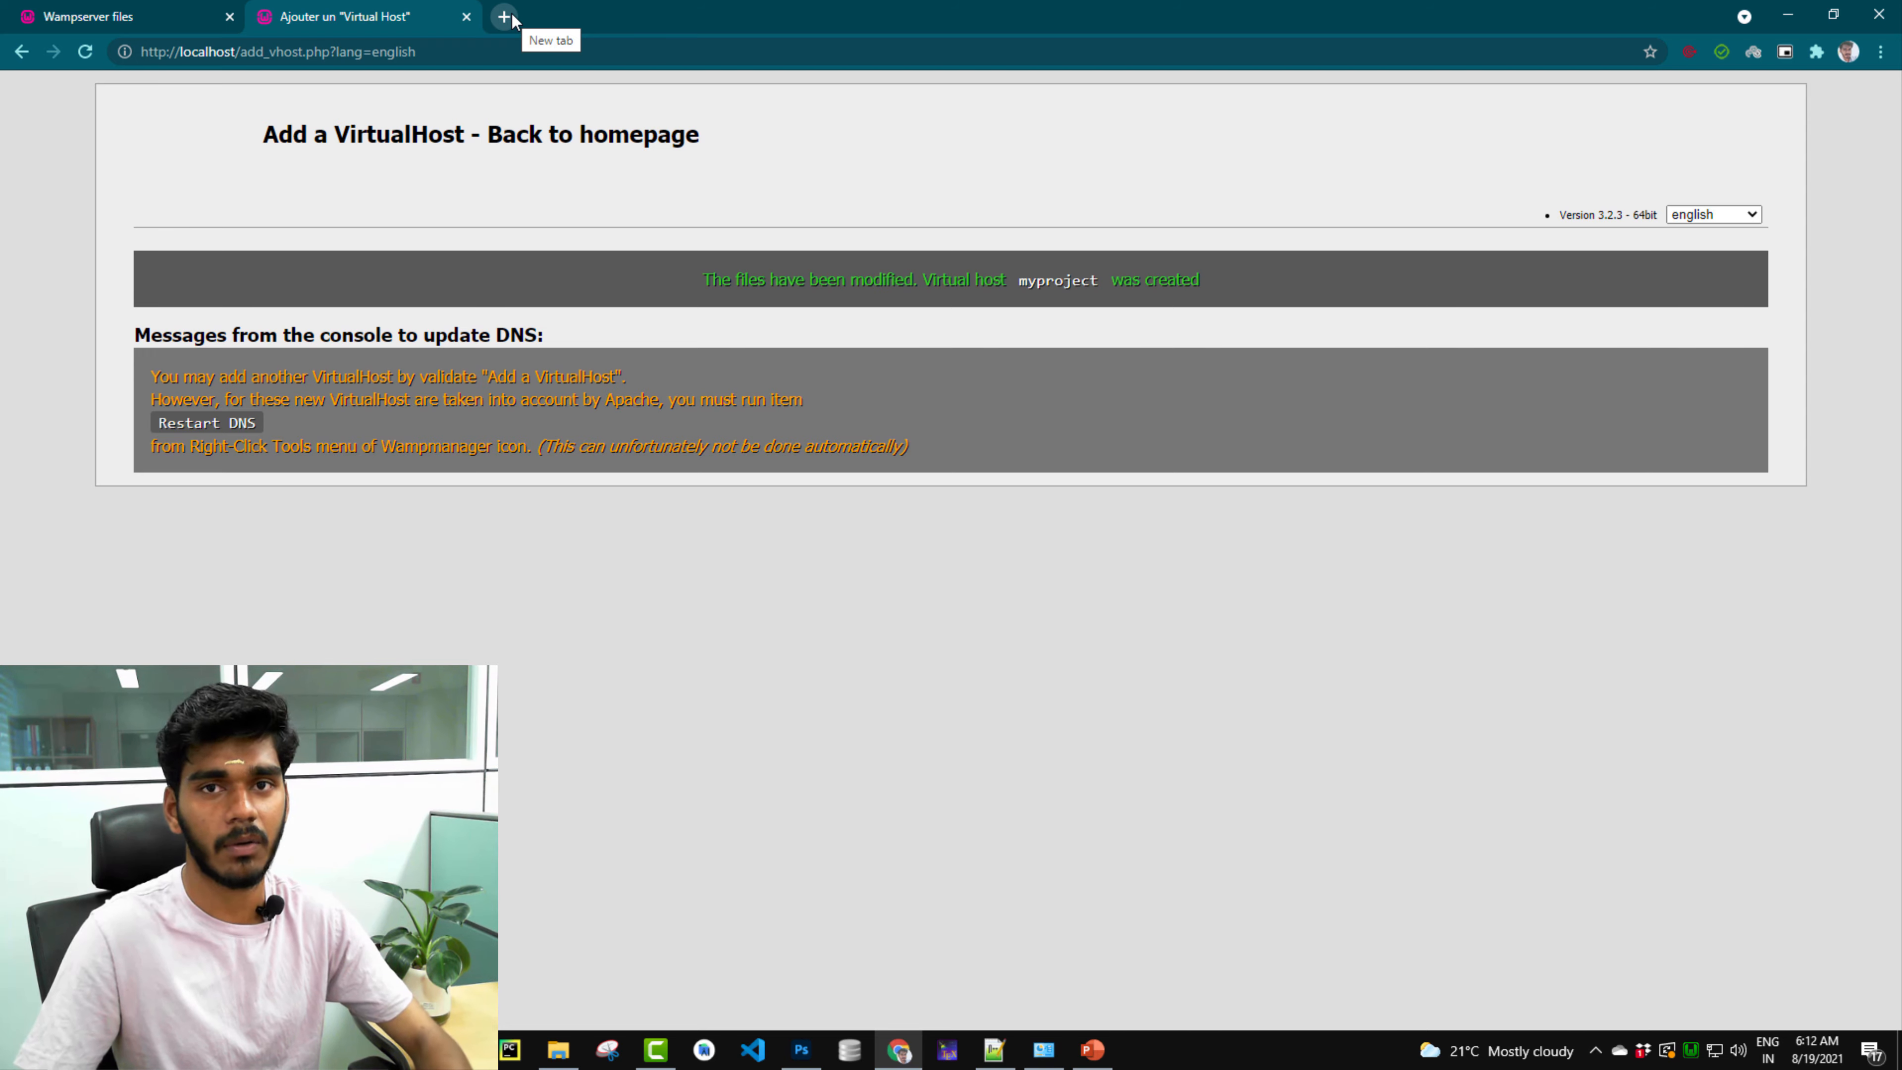
Close the virtual host form tab and load localhost and myproject/ in new tabs.
click(503, 18)
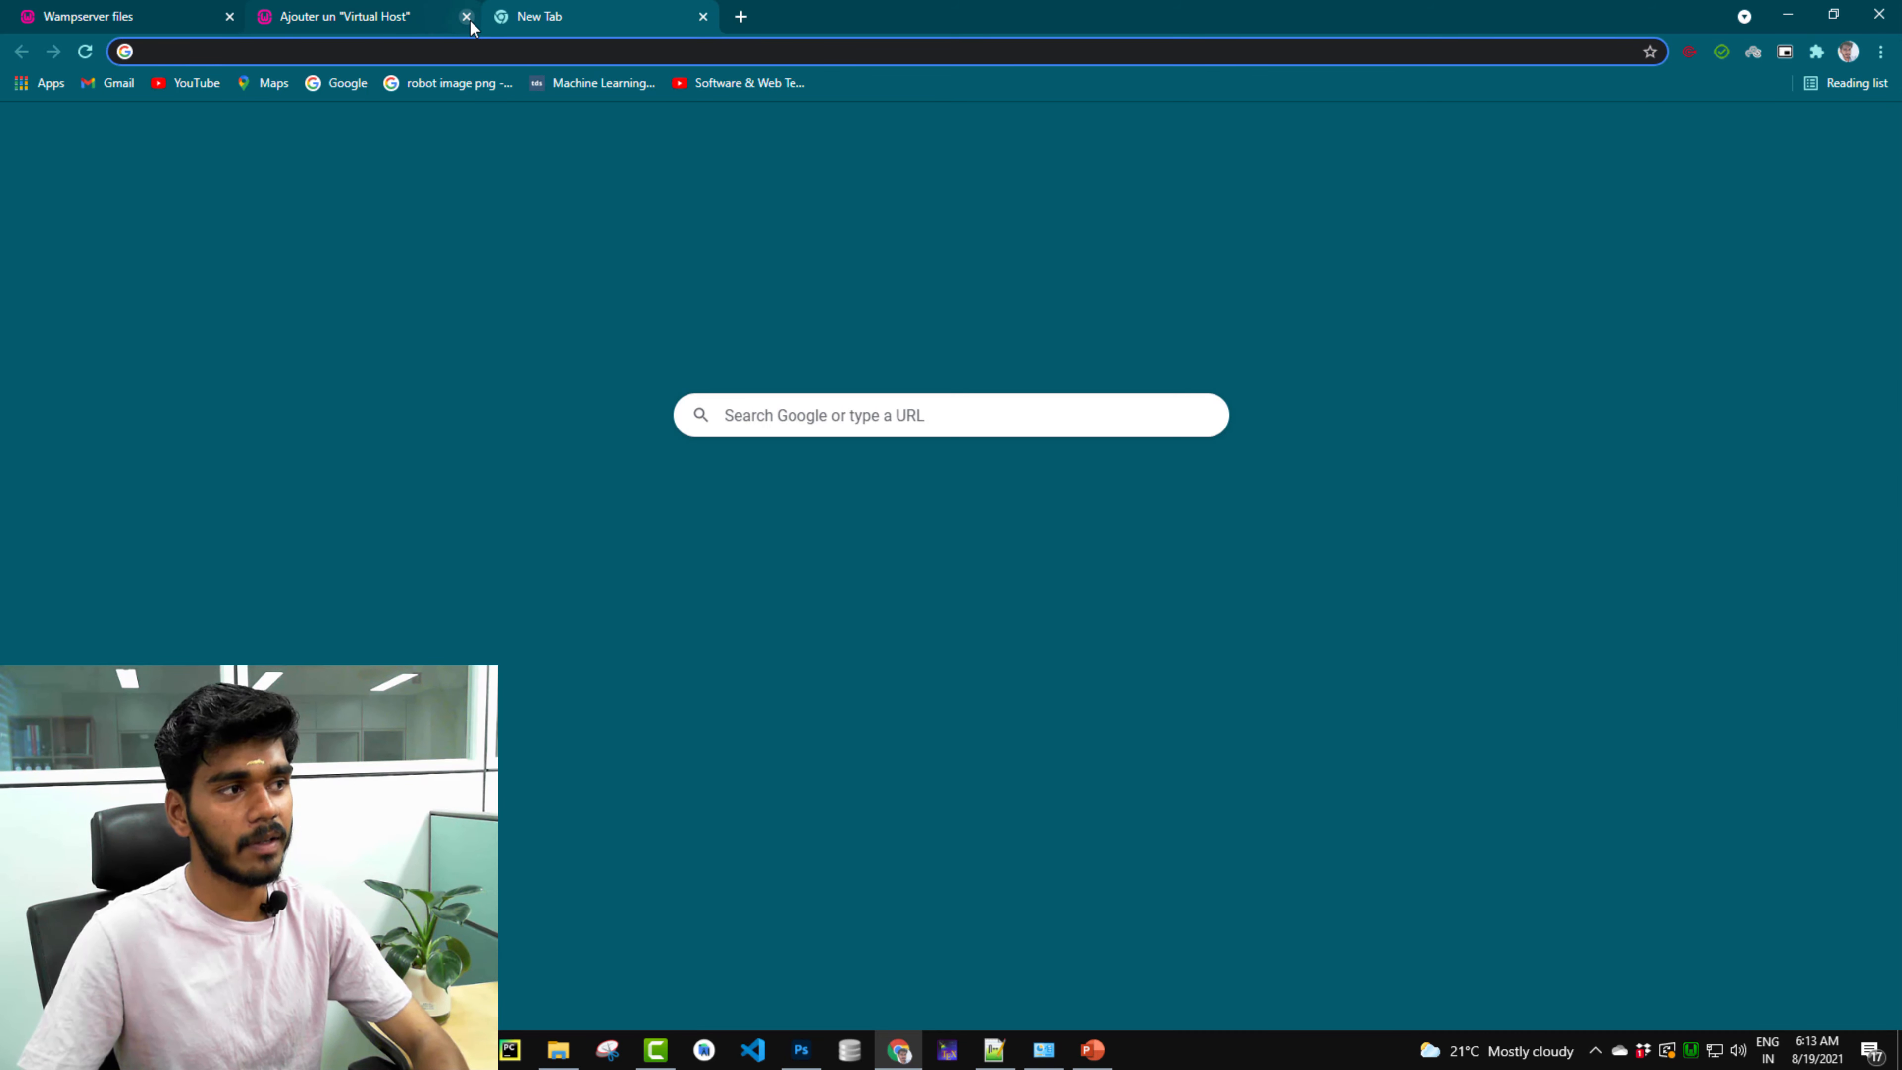
click(466, 16)
click(446, 50)
text(localhost)
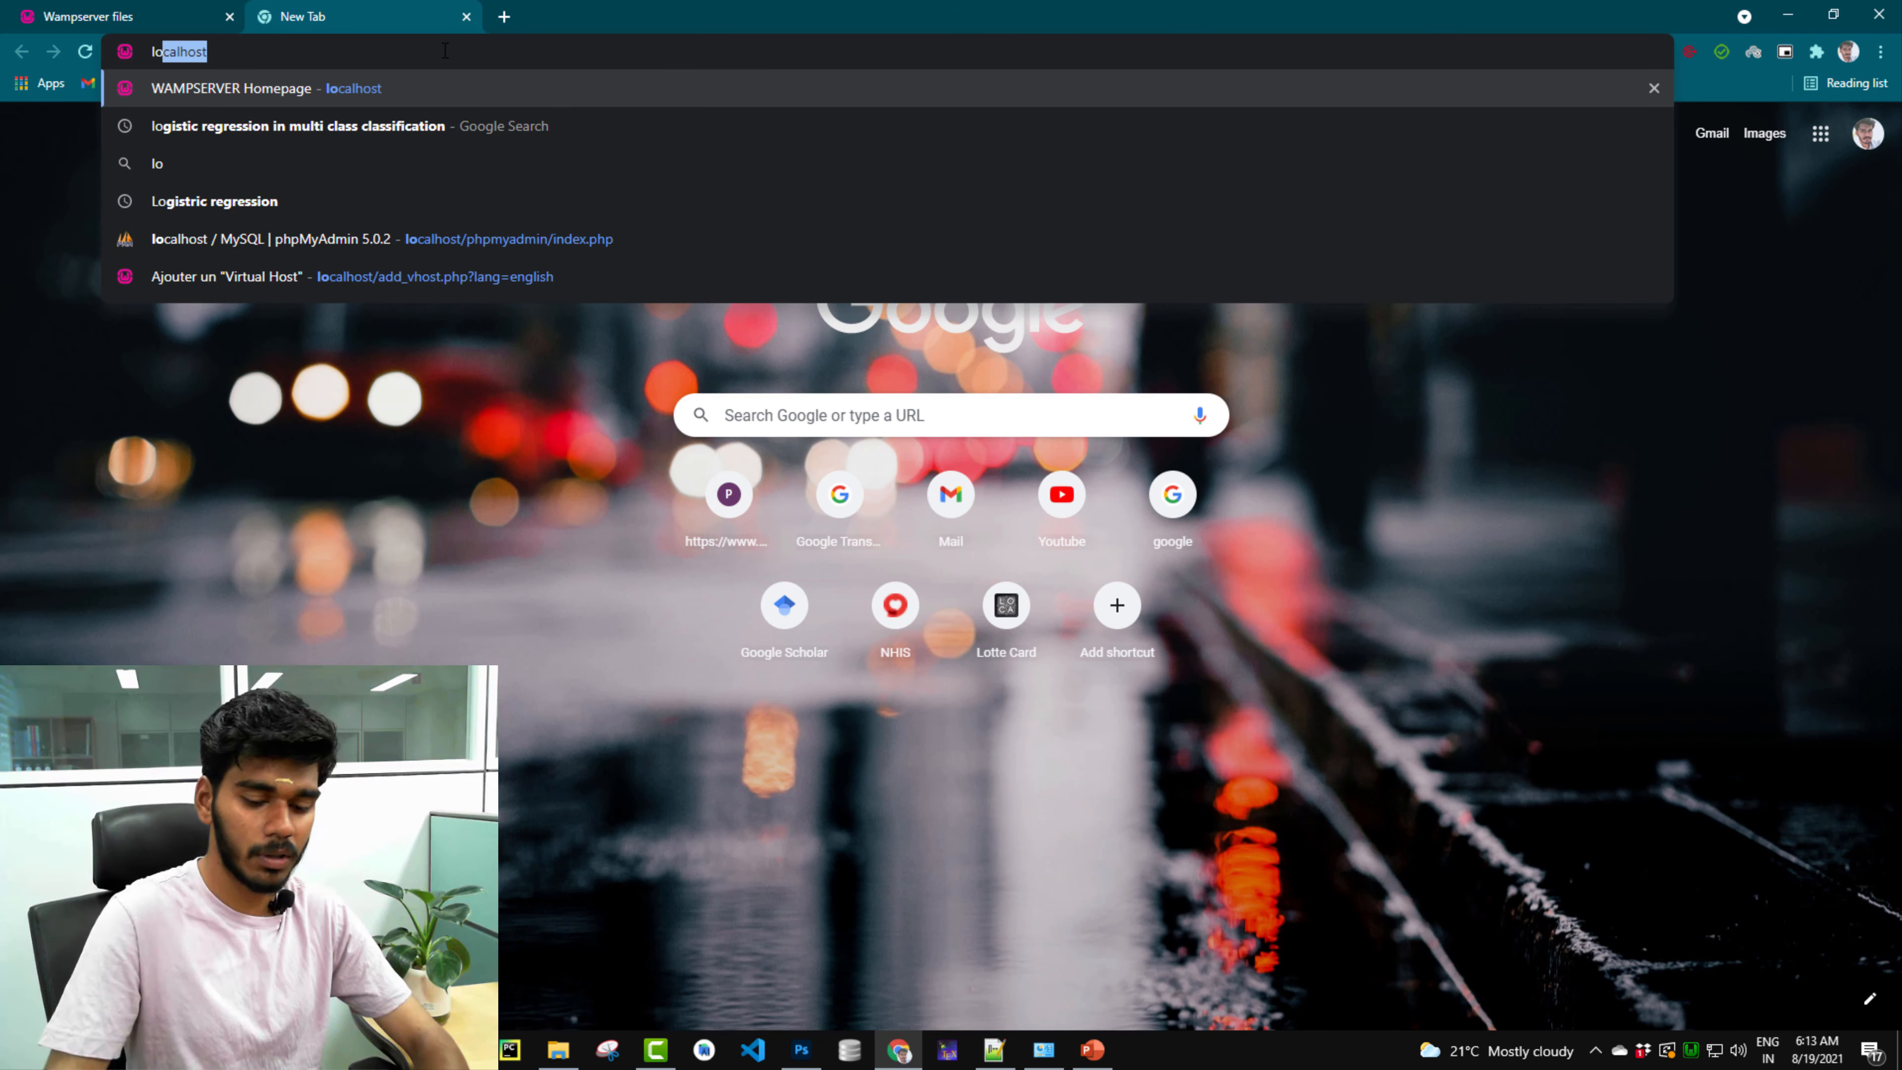
key(Return)
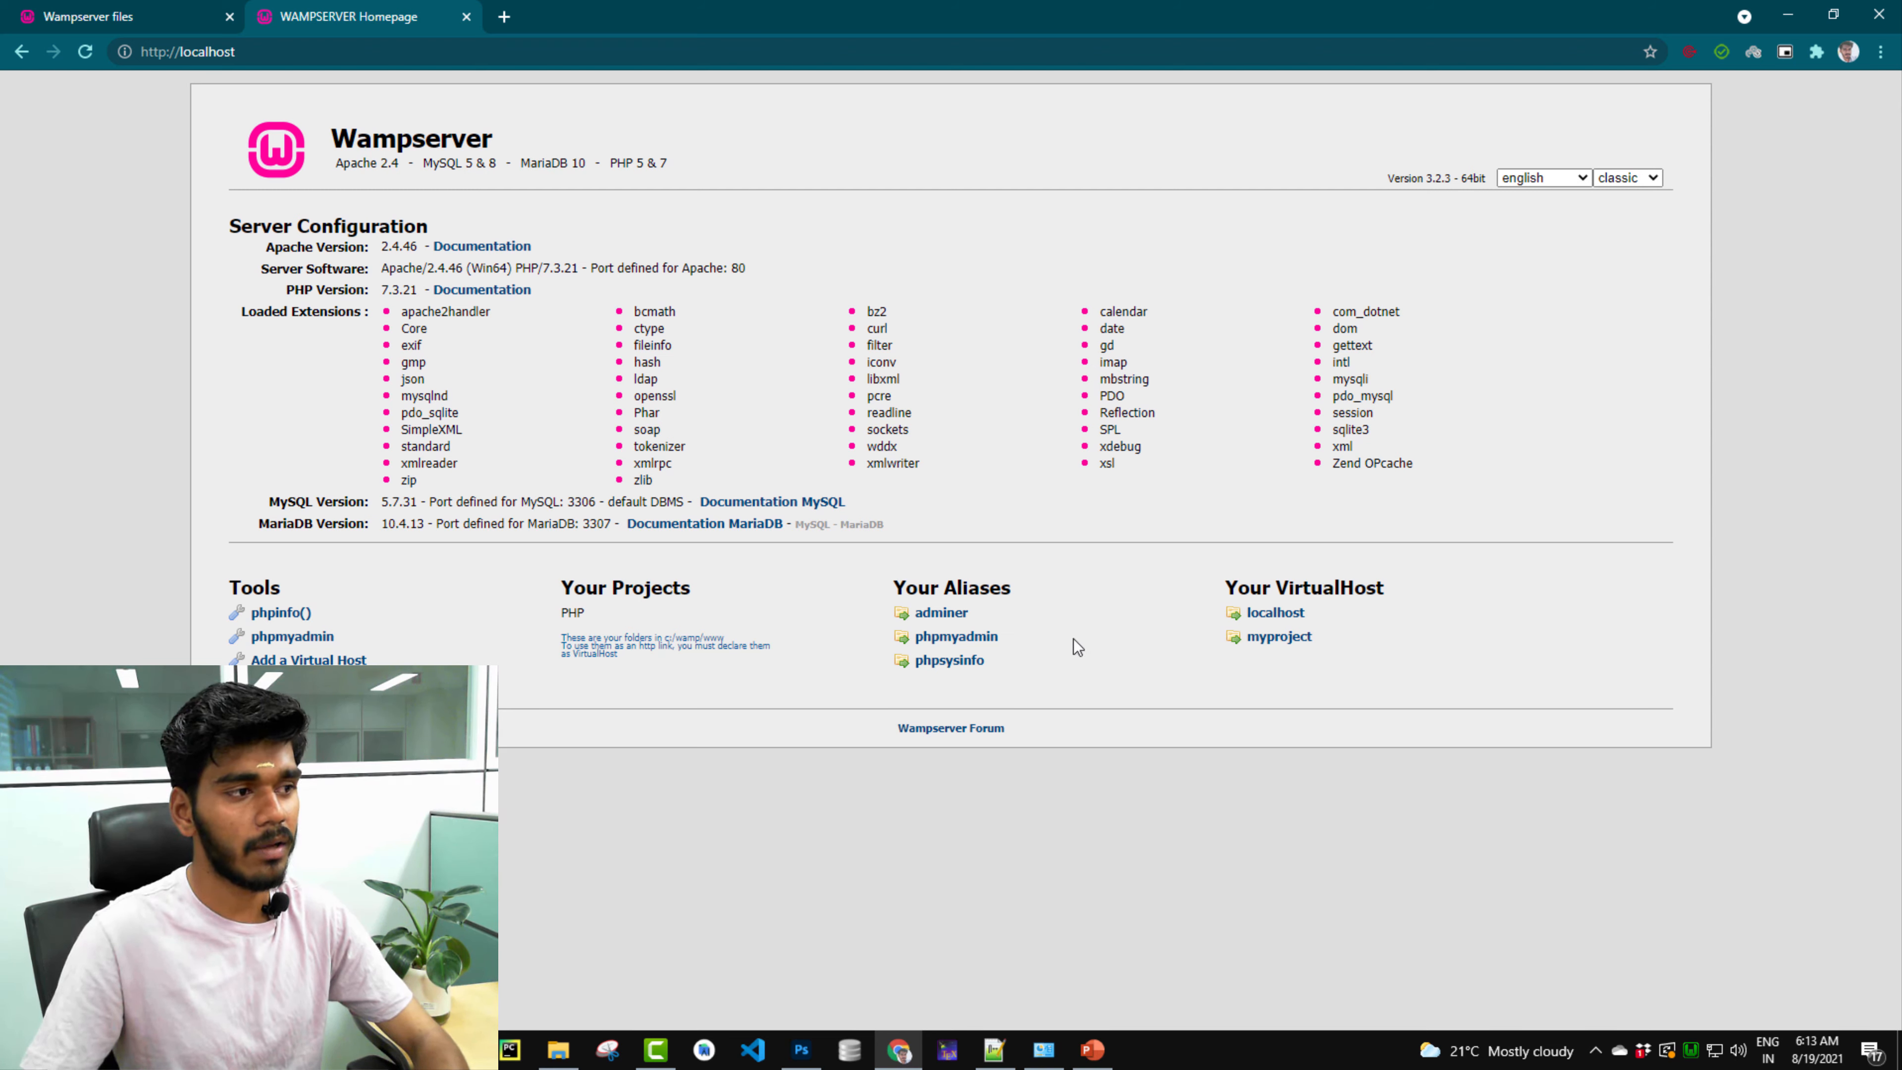
click(504, 16)
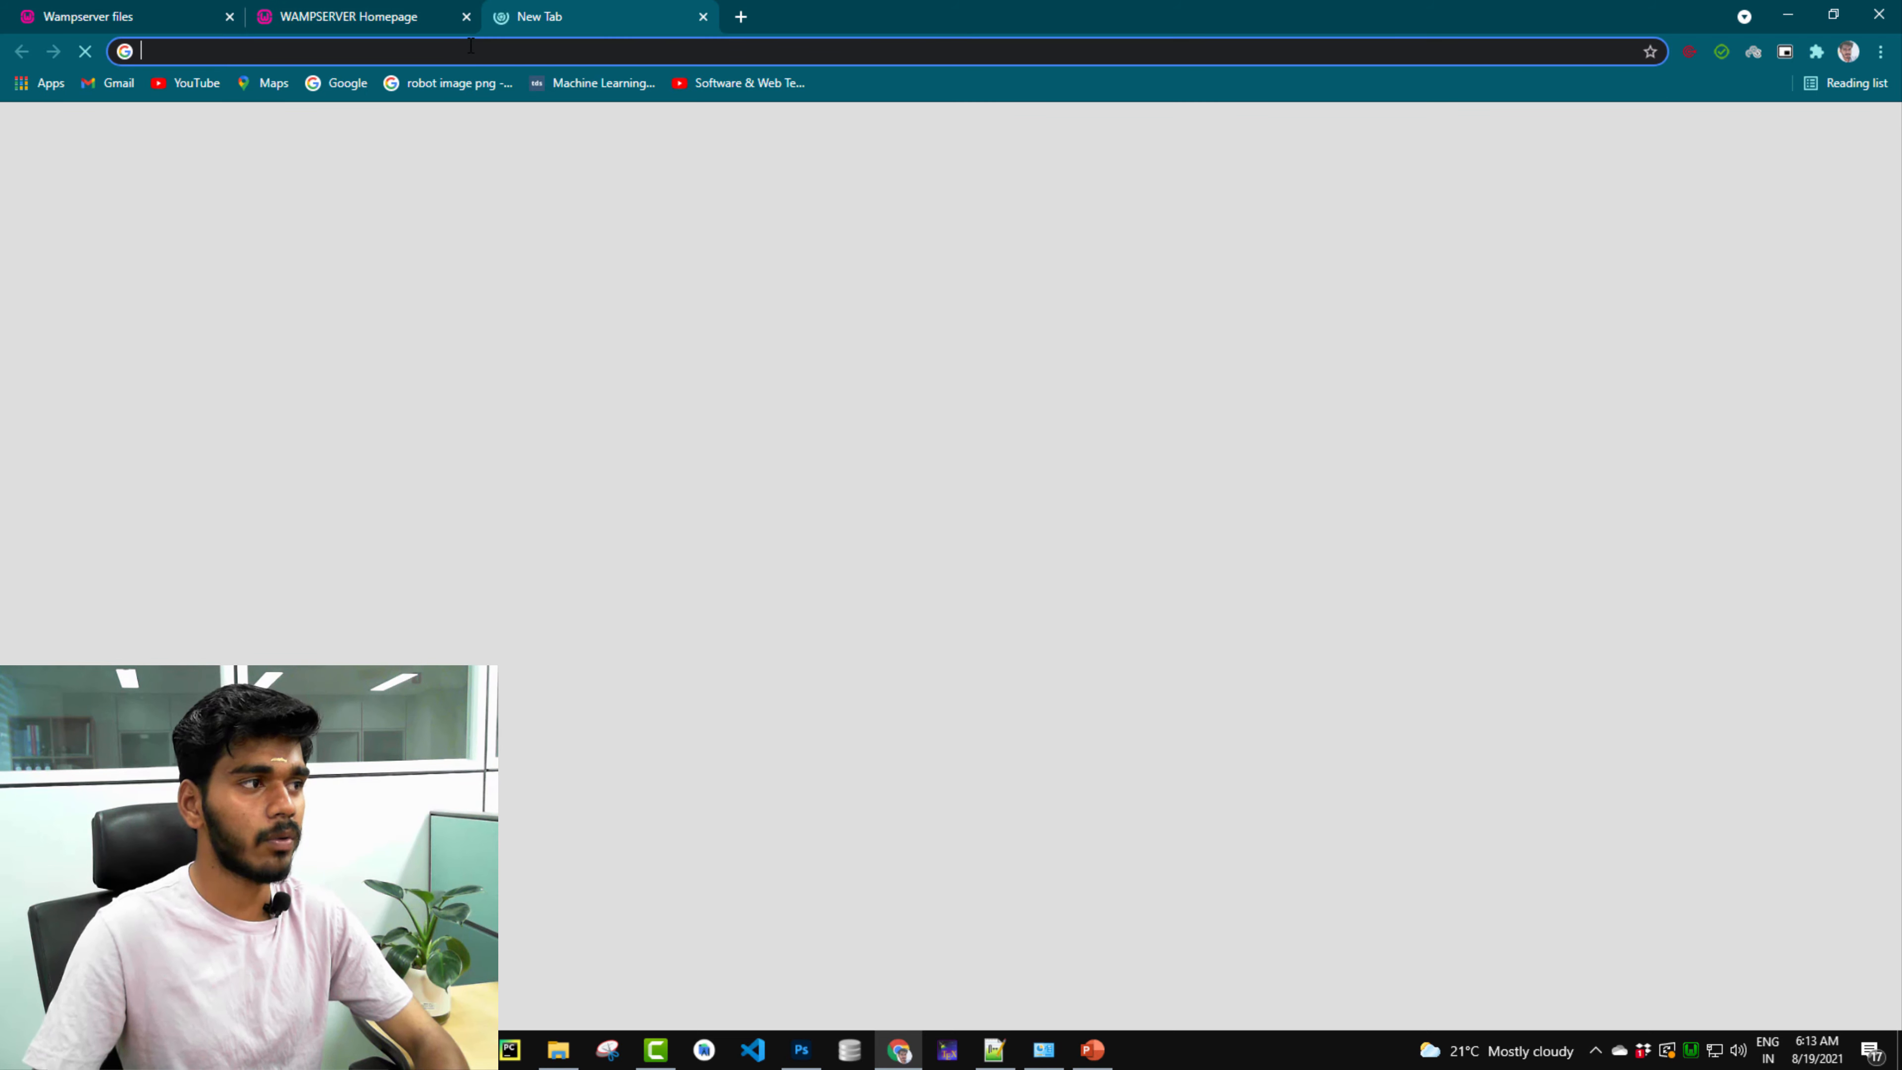
click(470, 49)
text(myproject/)
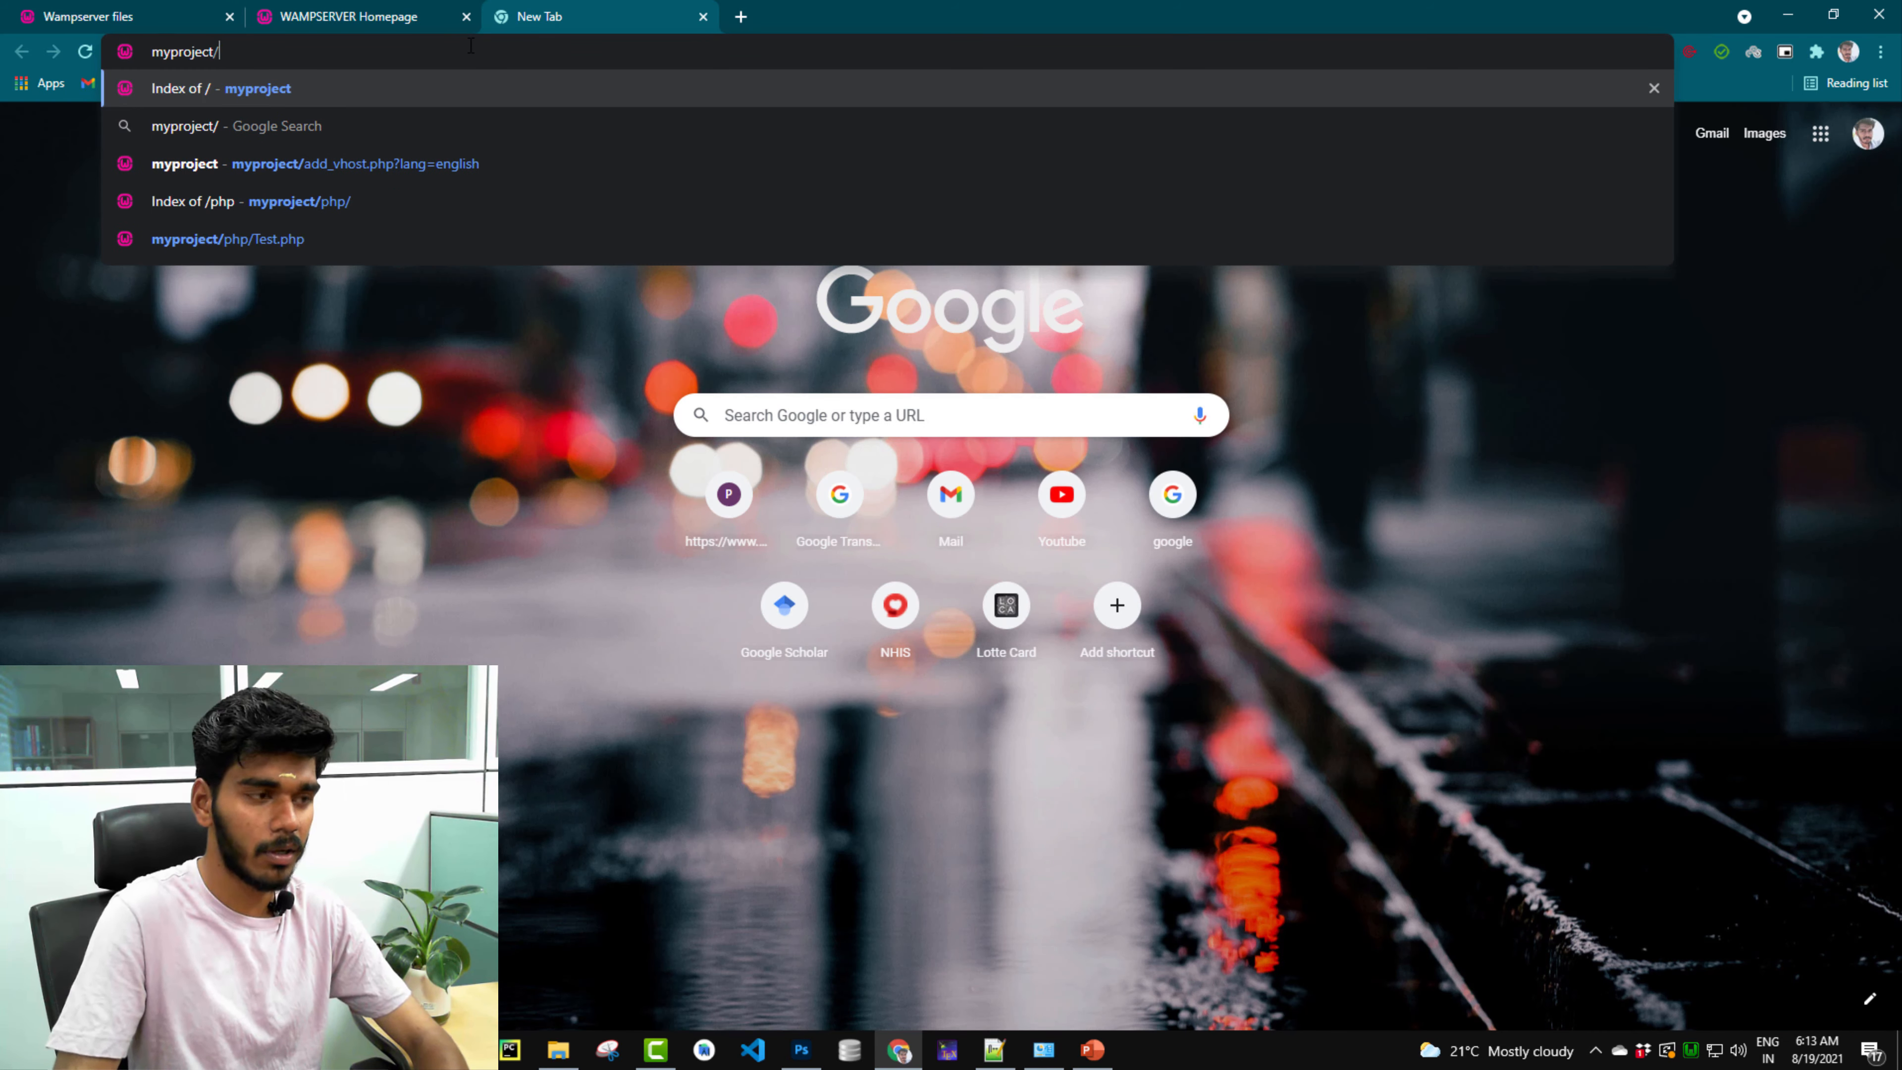
key(Return)
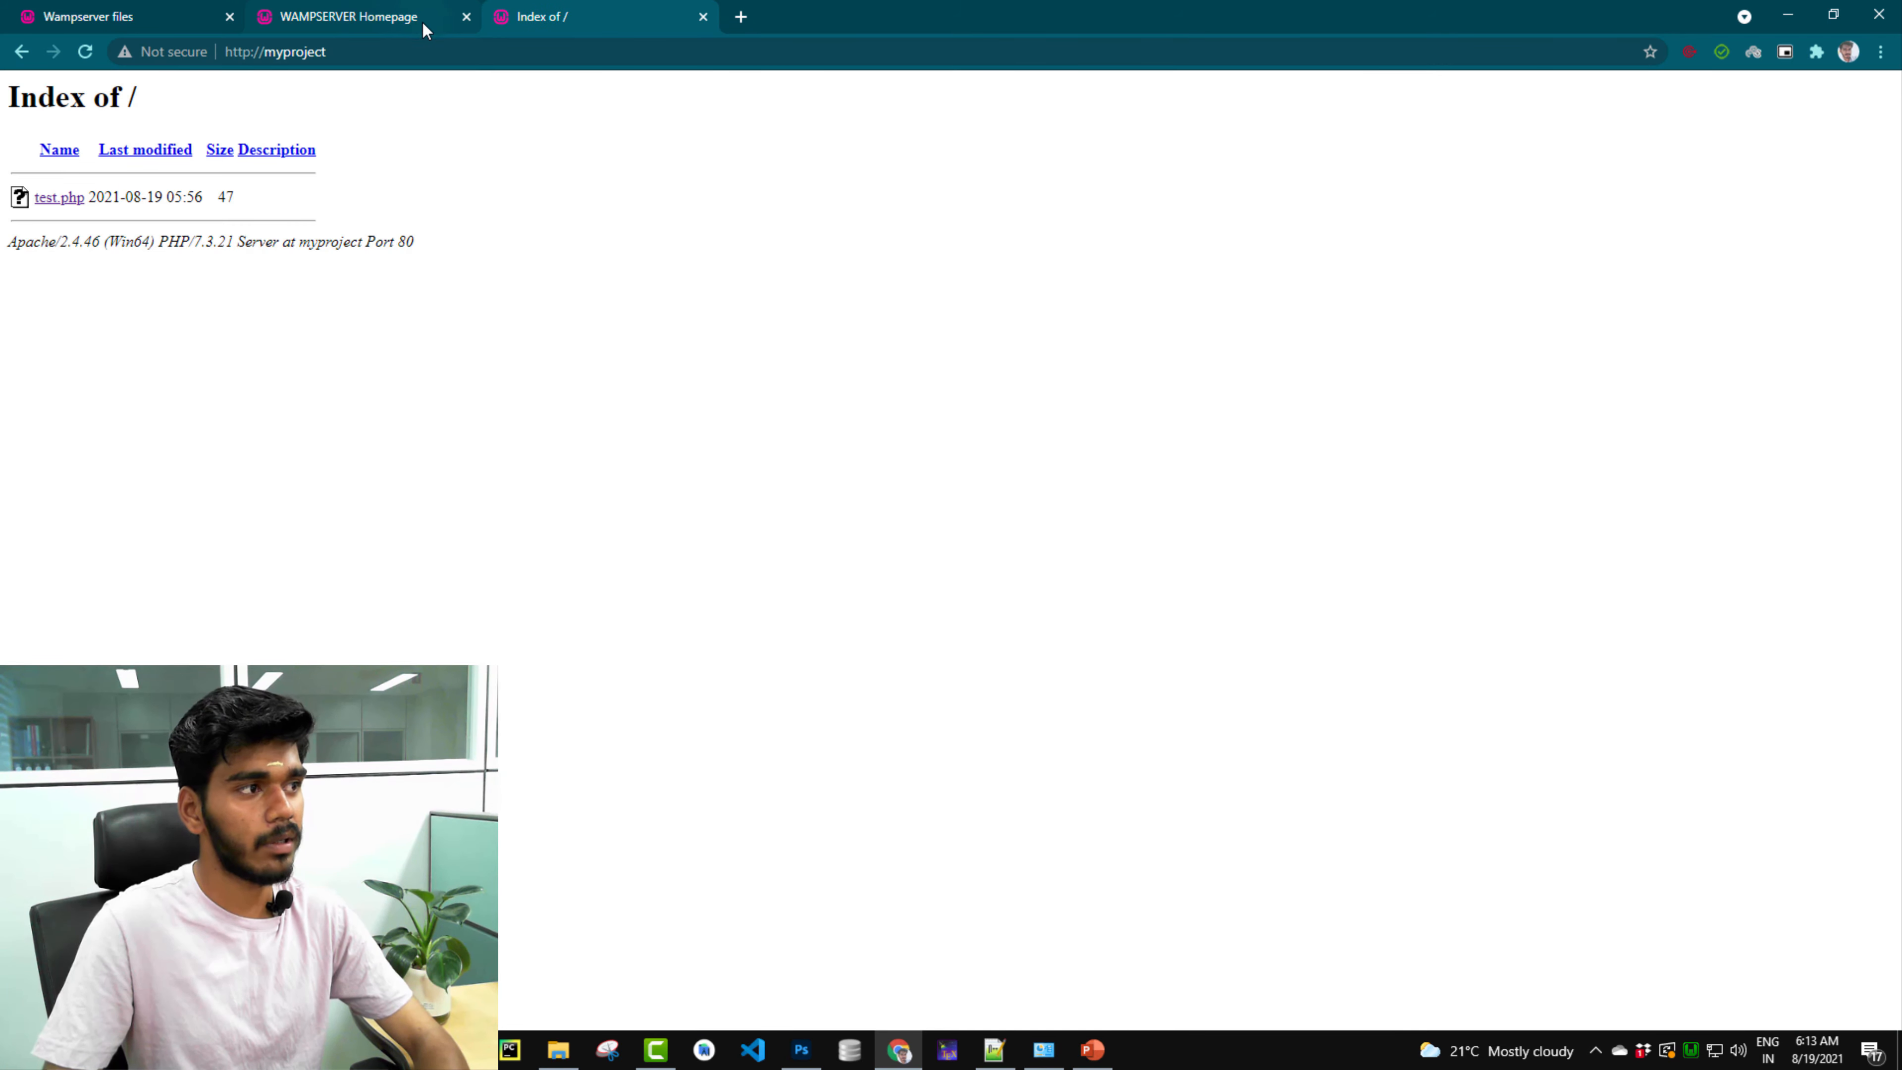
Open myproject from the Your VirtualHost list on a fresh localhost homepage.
click(739, 17)
click(721, 43)
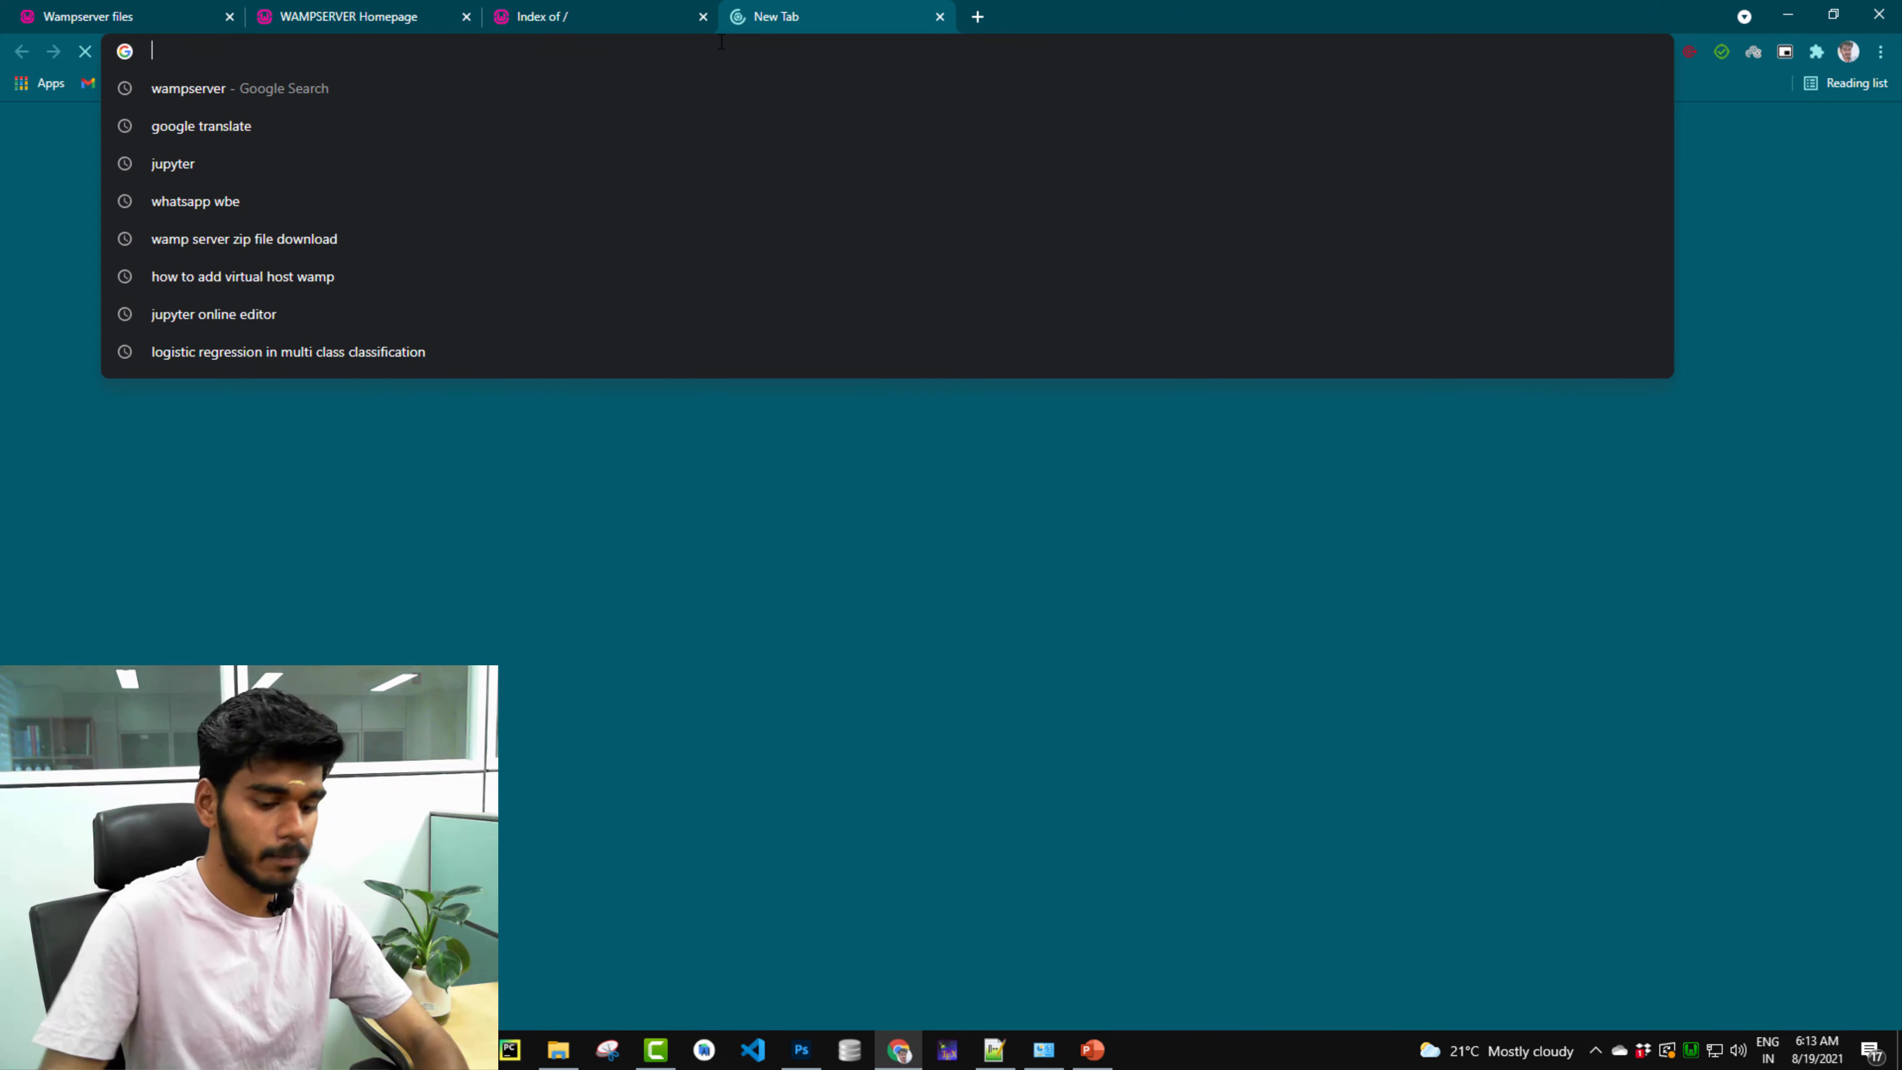
text(localhost)
key(Return)
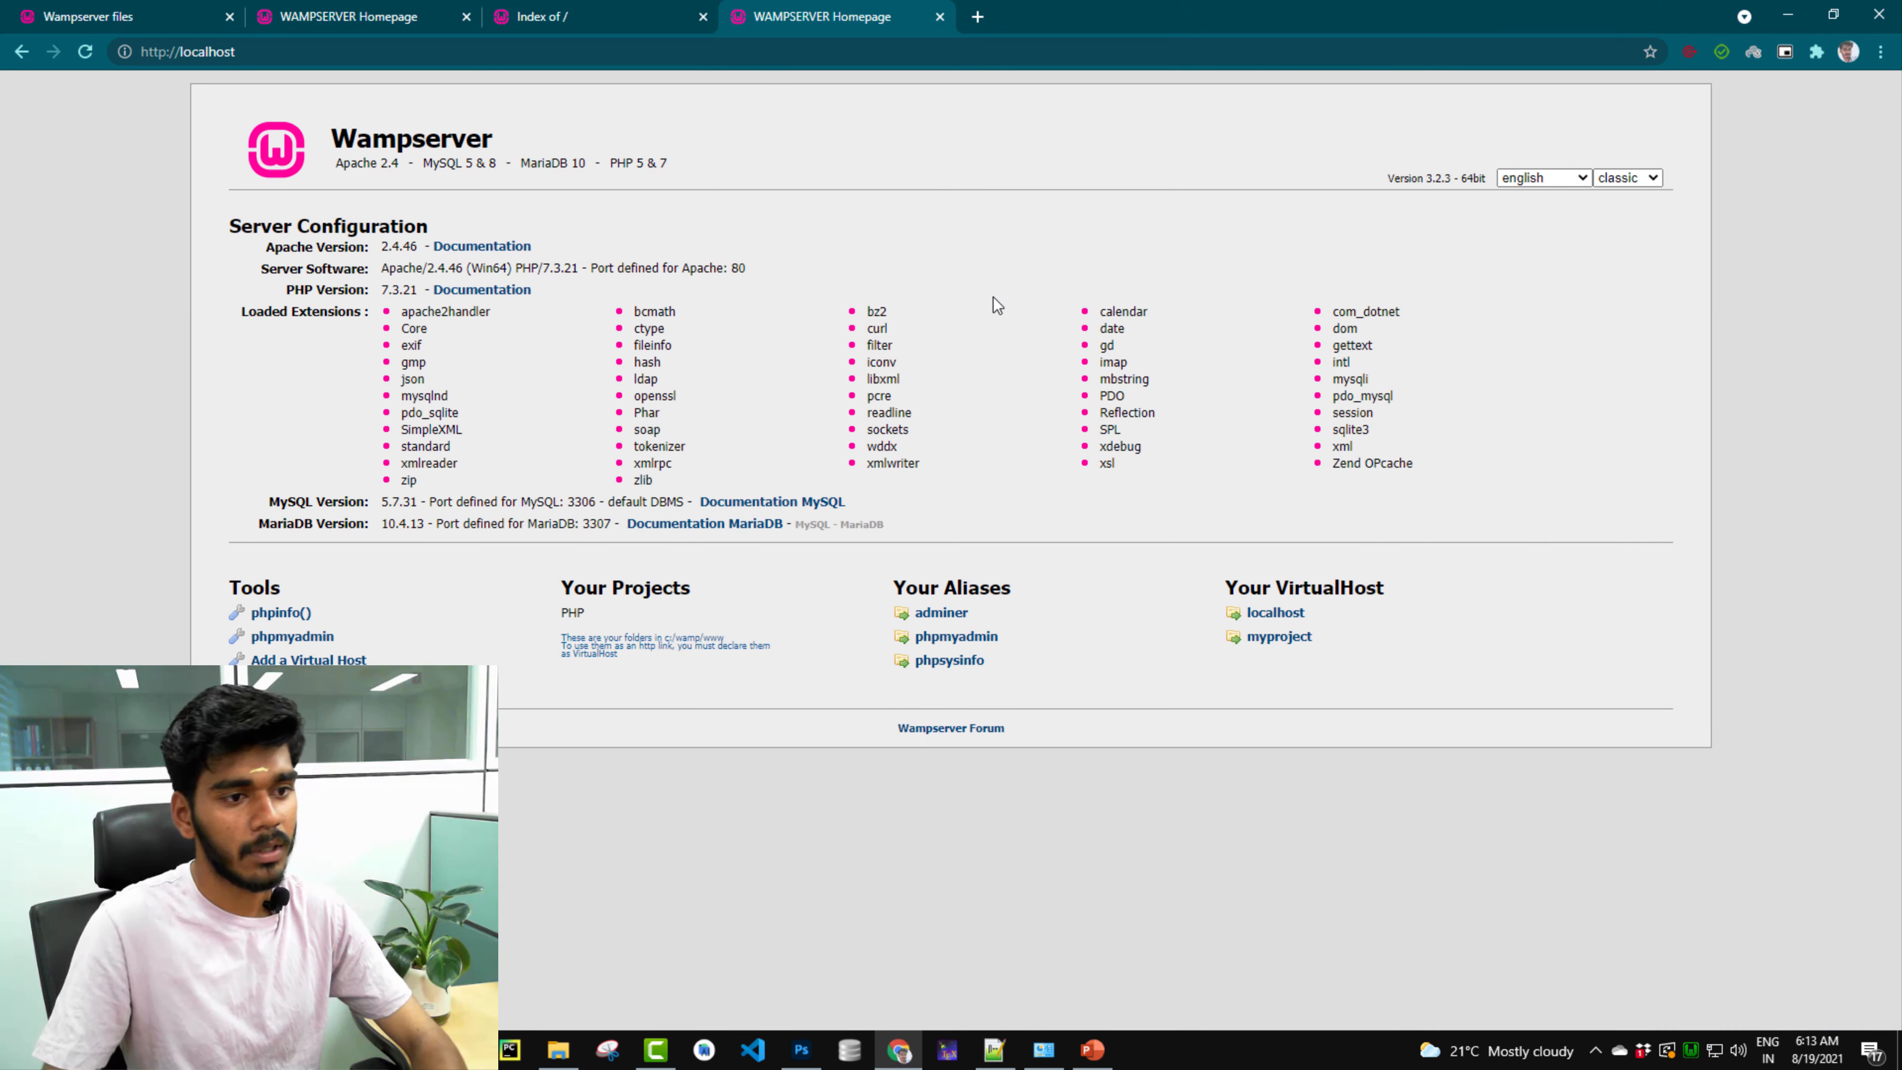
click(1283, 637)
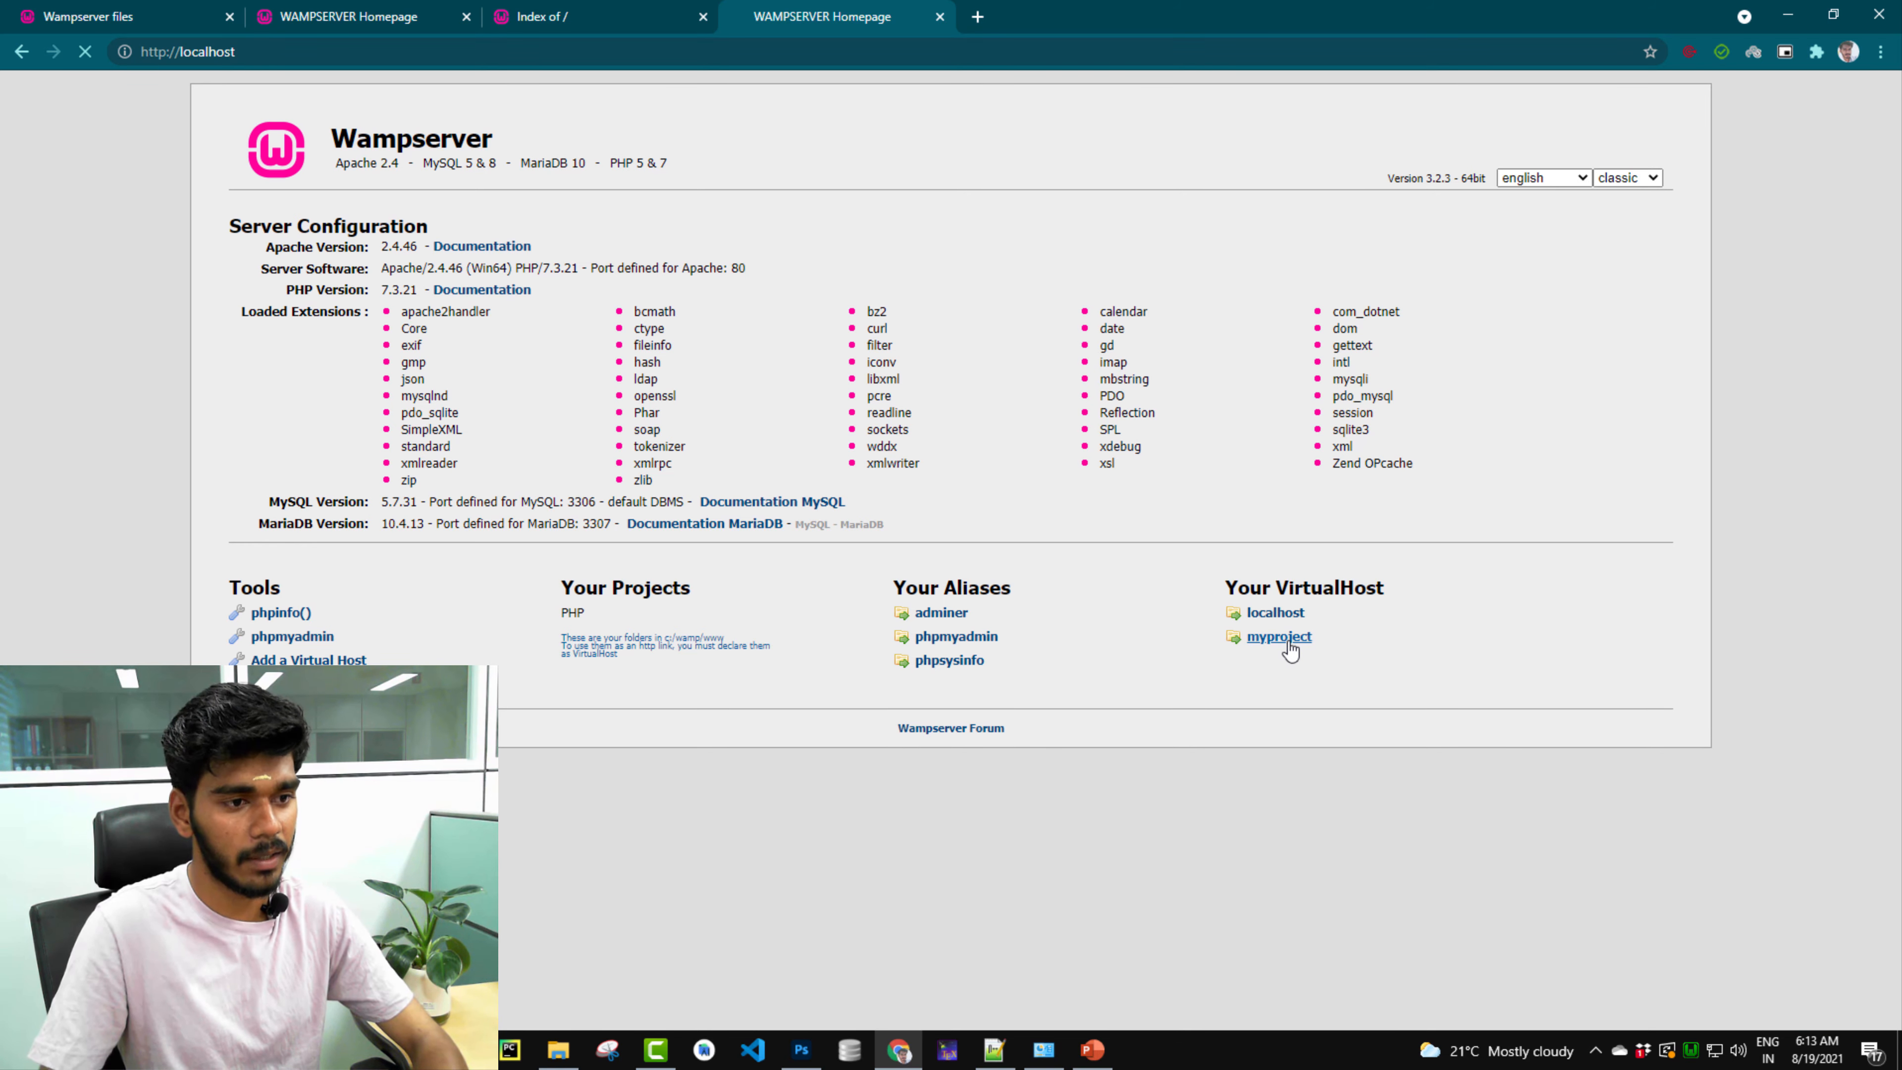